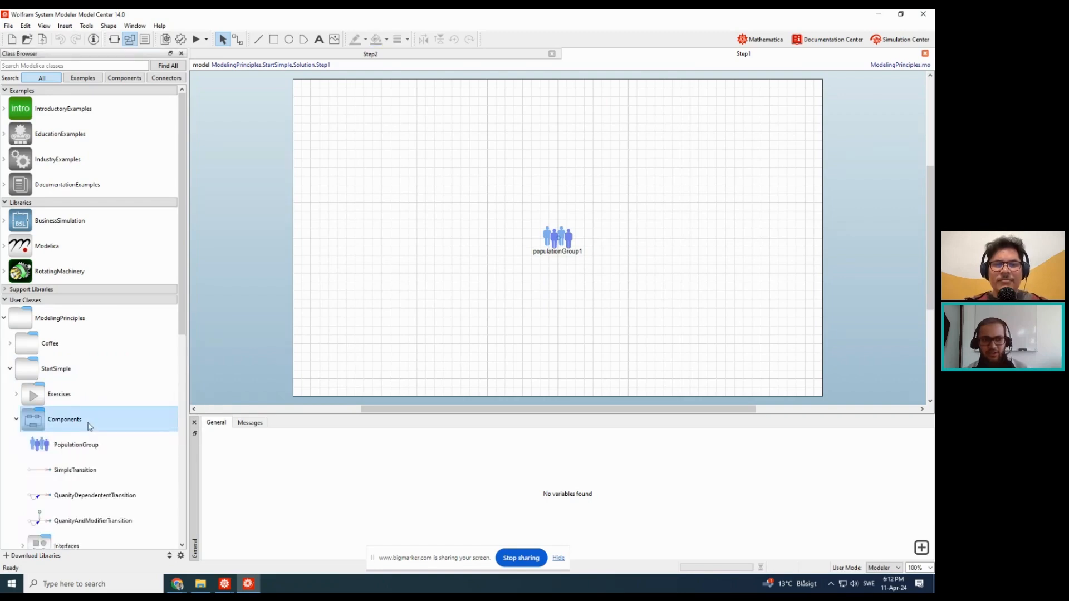
# - Replace the population group in the Solution Step1 diagram with a new PopulationGroup component from the StartSimple Components package
pyautogui.scroll(-1, 89, 426)
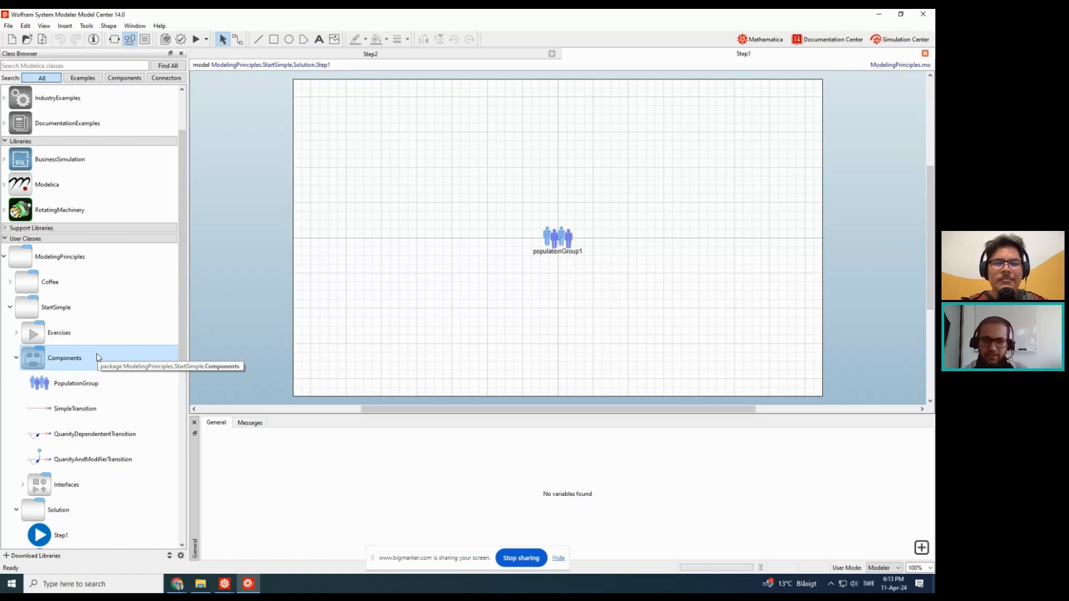
pyautogui.scroll(-1, 103, 356)
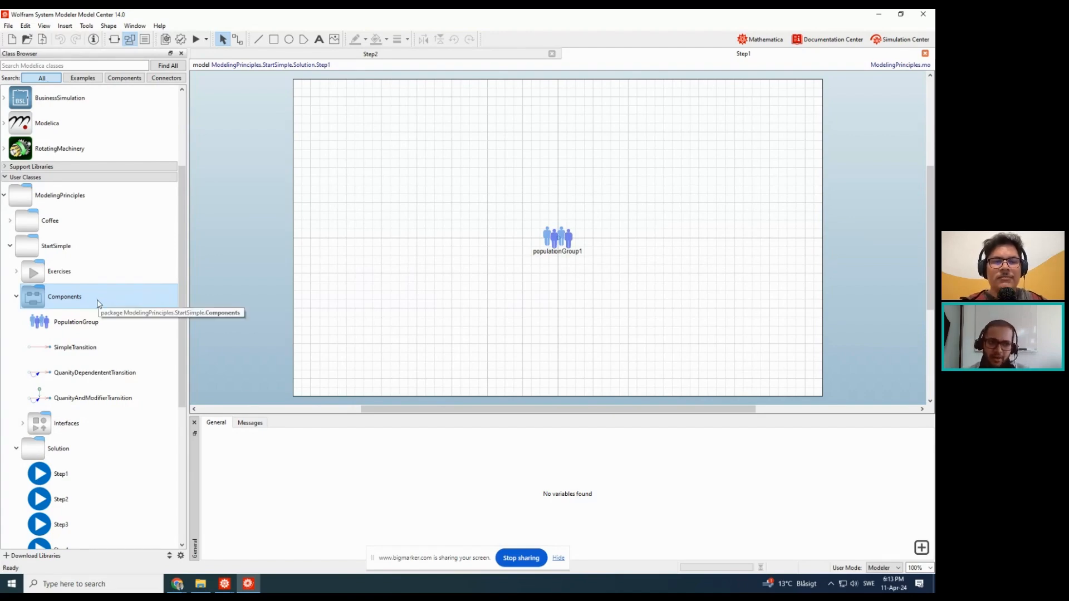
pyautogui.scroll(-1, 92, 278)
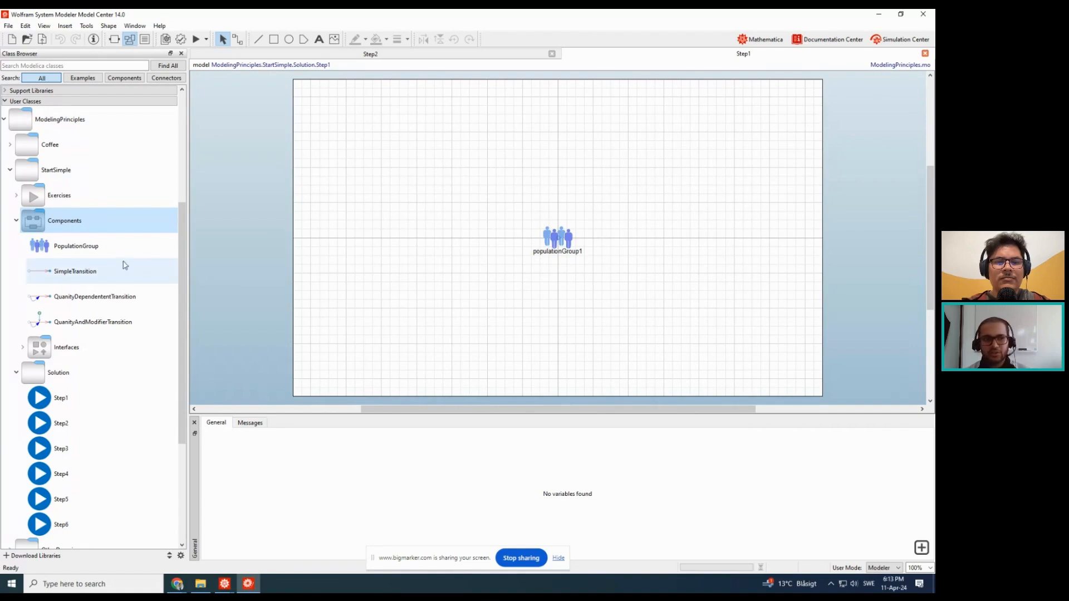
pyautogui.click(539, 248)
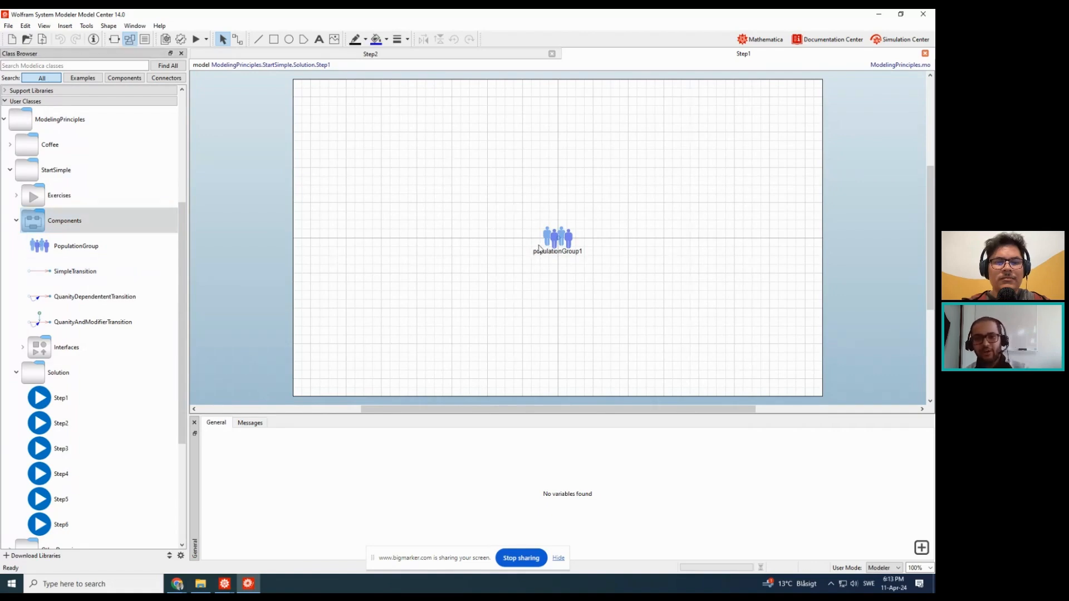
pyautogui.click(543, 243)
pyautogui.press('Delete')
pyautogui.moveTo(70, 246); pyautogui.dragTo(556, 240)
pyautogui.scroll(2, 537, 286)
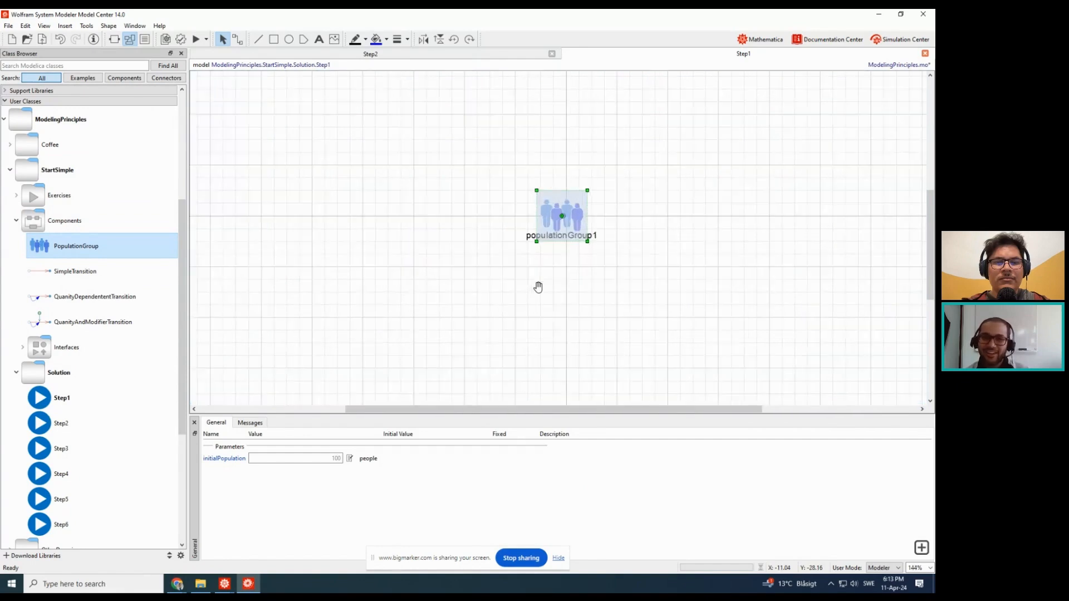
pyautogui.scroll(1, 538, 287)
pyautogui.click(479, 286)
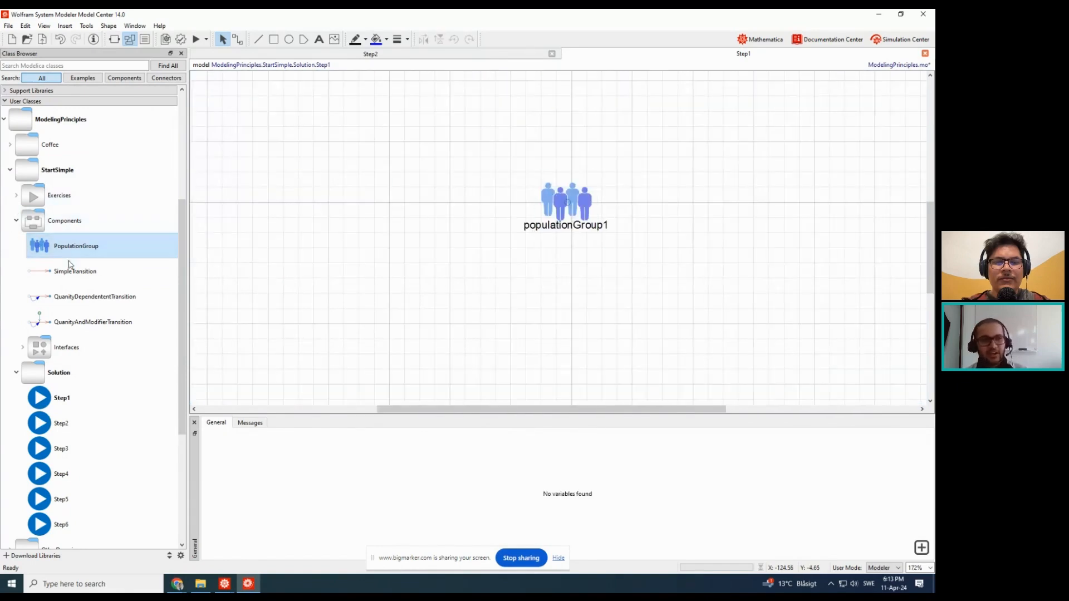
pyautogui.click(589, 217)
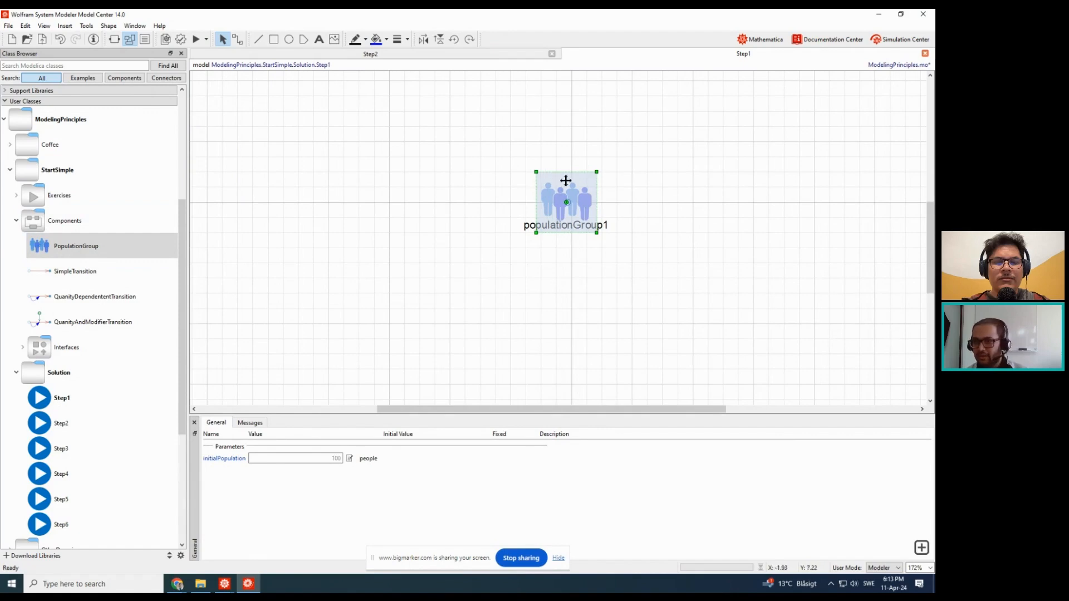
# - Open the Step1 model from the StartSimple Exercises package
pyautogui.doubleClick(104, 203)
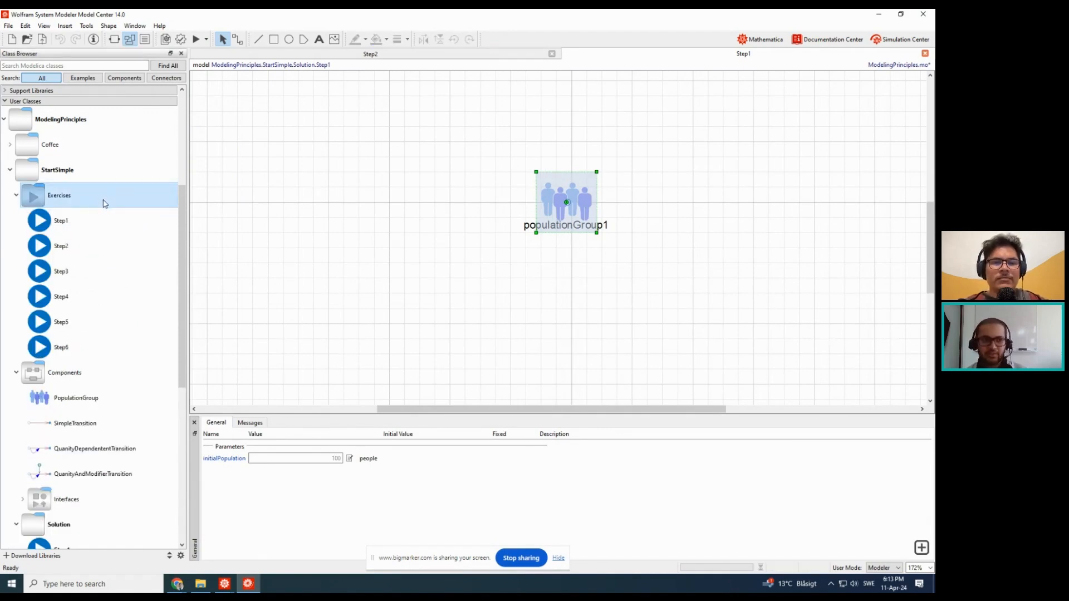
pyautogui.doubleClick(100, 221)
pyautogui.scroll(-1, 115, 309)
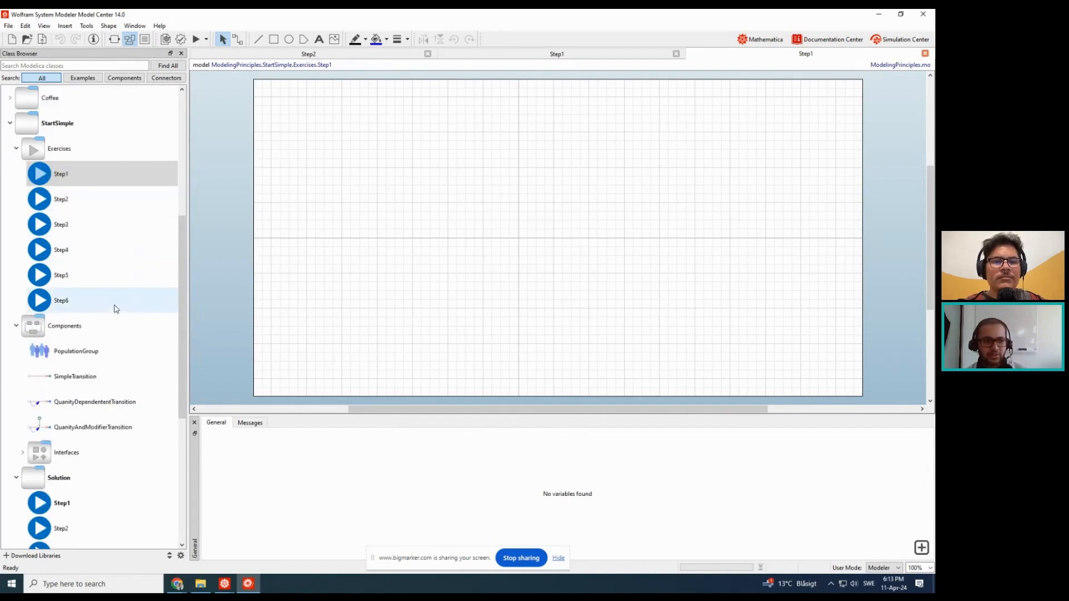
pyautogui.click(101, 180)
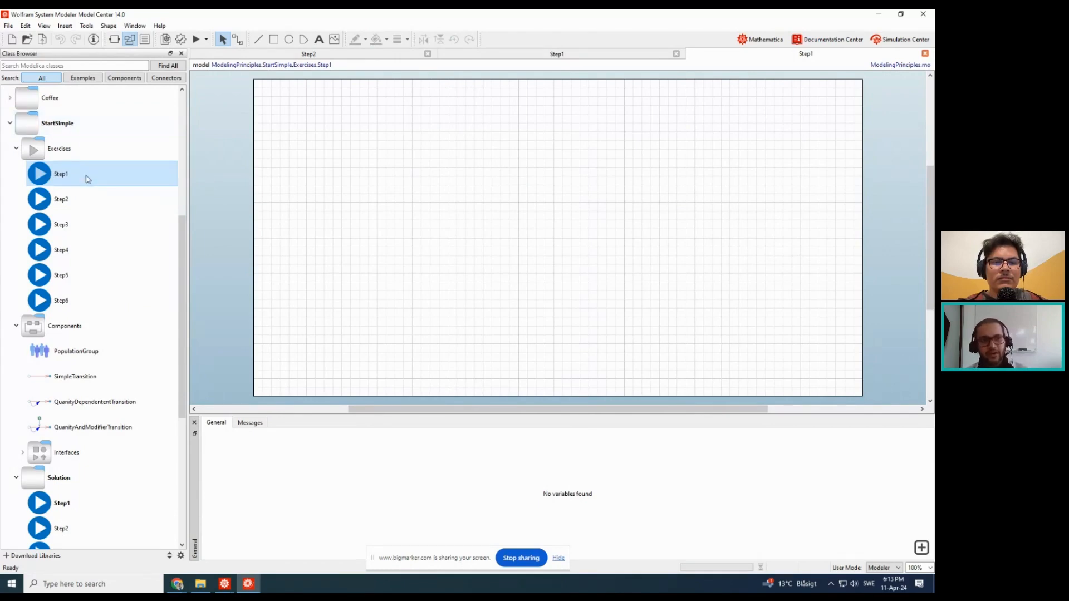
# - Place a PopulationGroup component near the centre of the empty Exercises Step1 diagram
pyautogui.moveTo(78, 358); pyautogui.dragTo(559, 243)
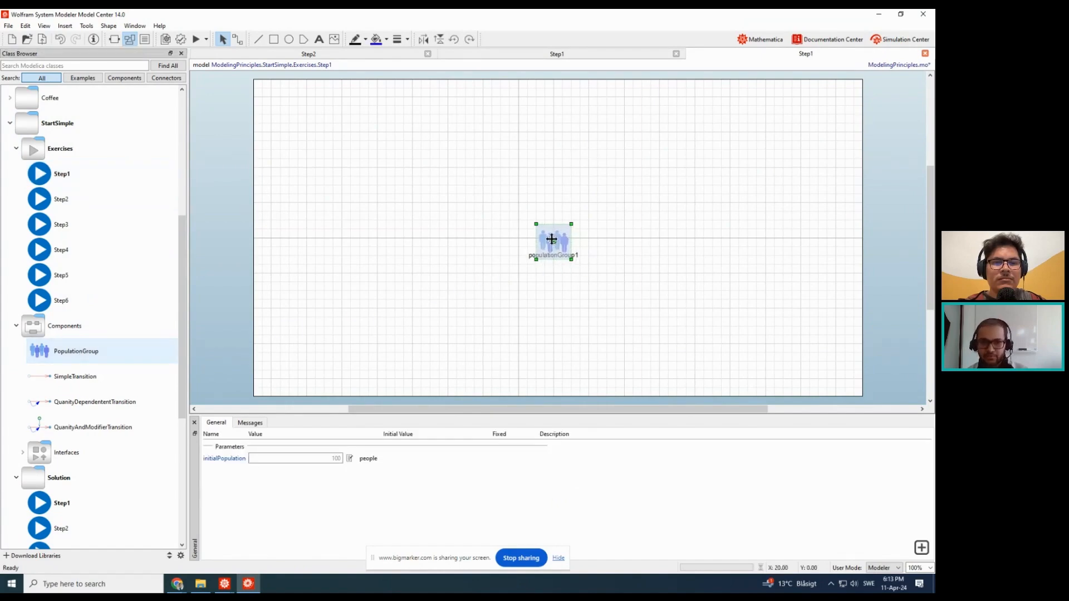
pyautogui.scroll(2, 544, 251)
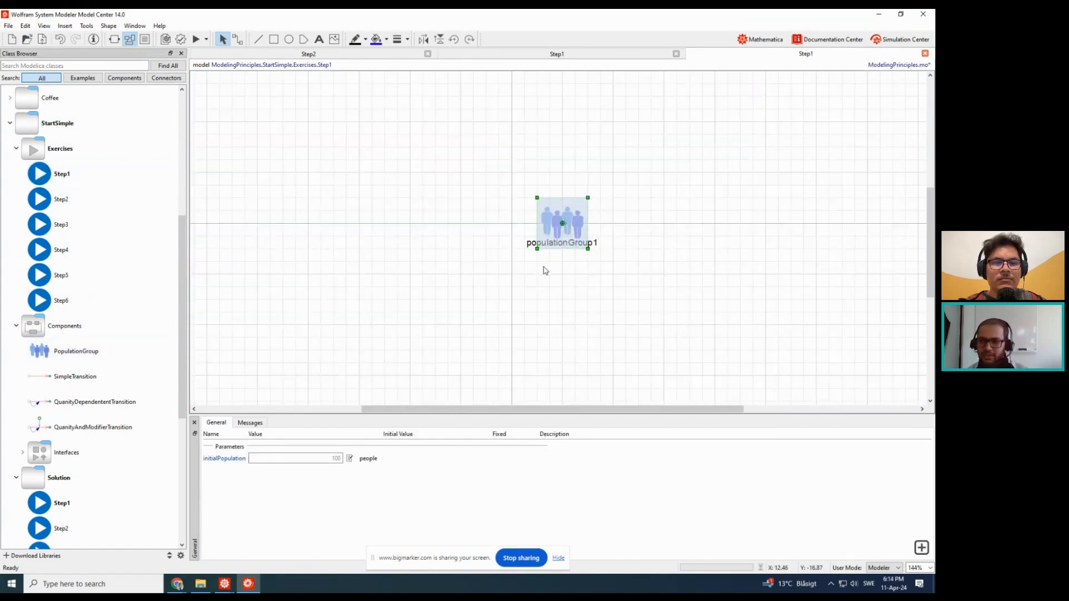
pyautogui.click(494, 348)
pyautogui.click(554, 240)
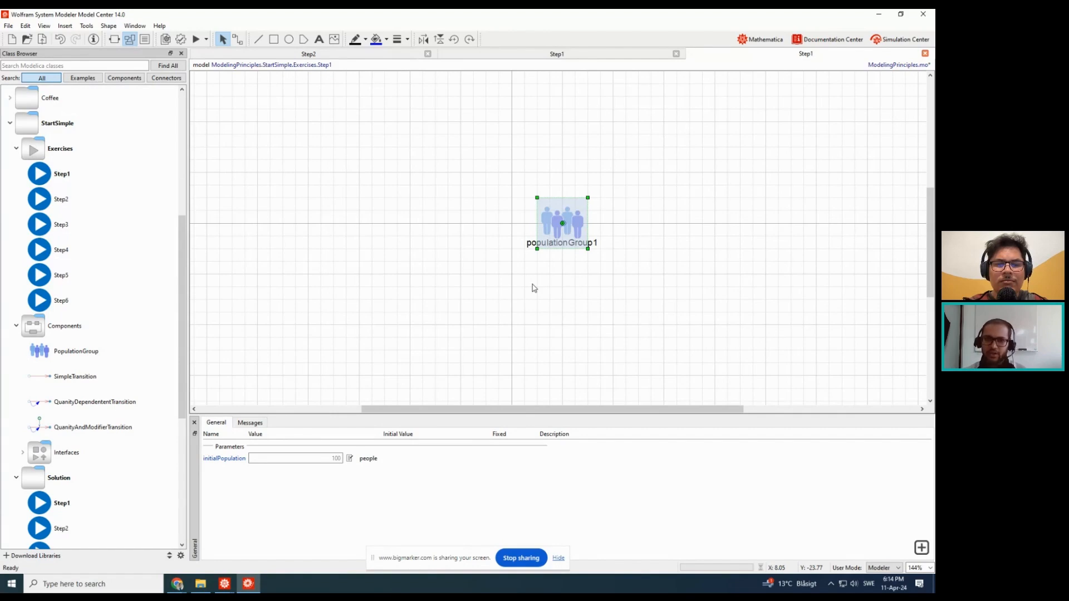
# - Simulate the Exercises Step1 model and plot the displayPopulation variable of populationGroup1
pyautogui.click(199, 43)
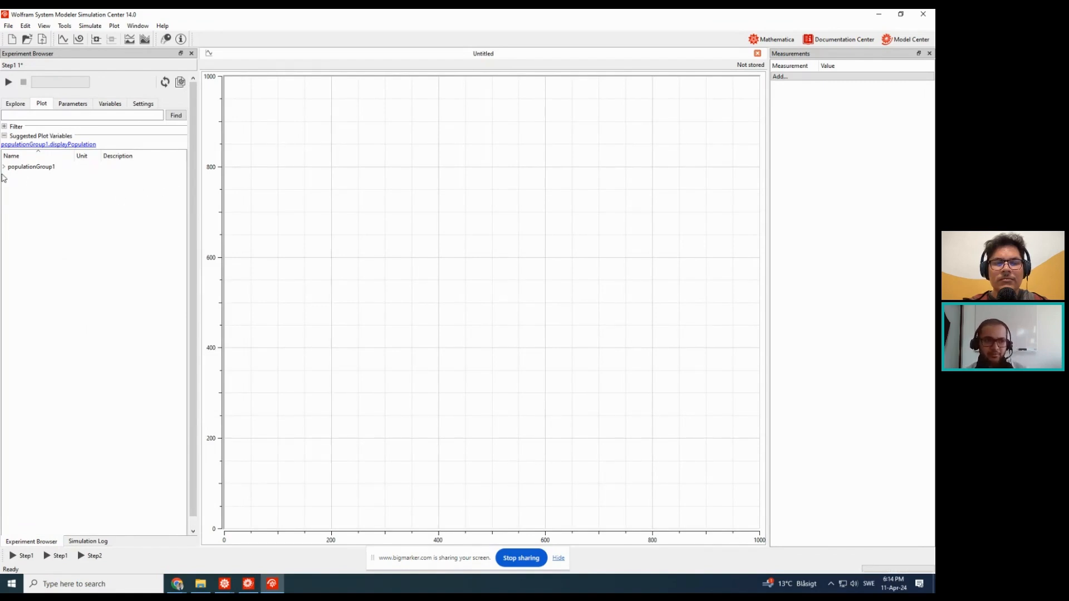
pyautogui.click(4, 168)
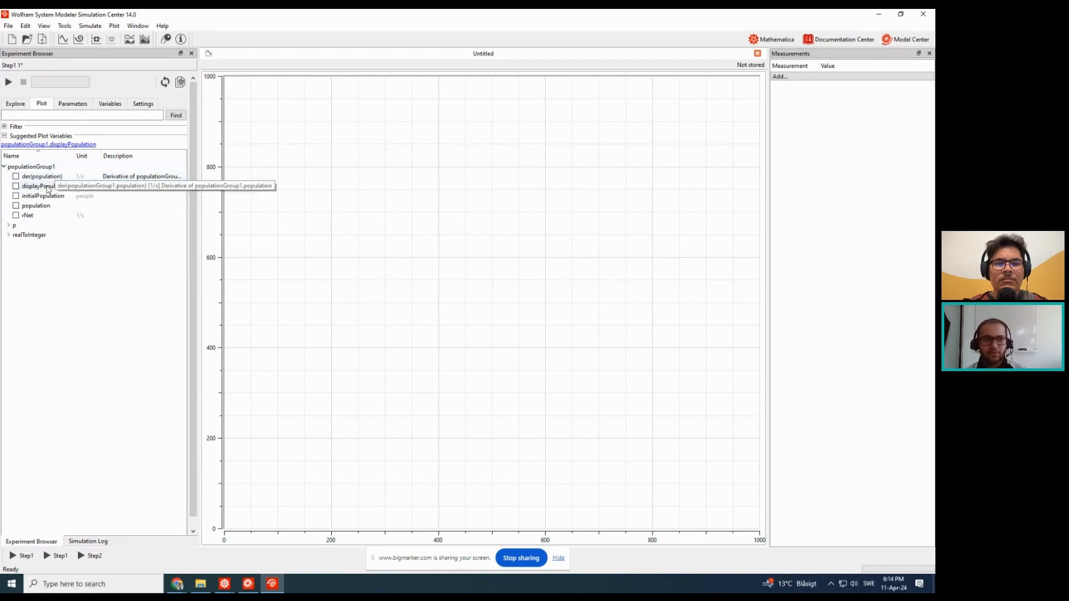
pyautogui.click(16, 187)
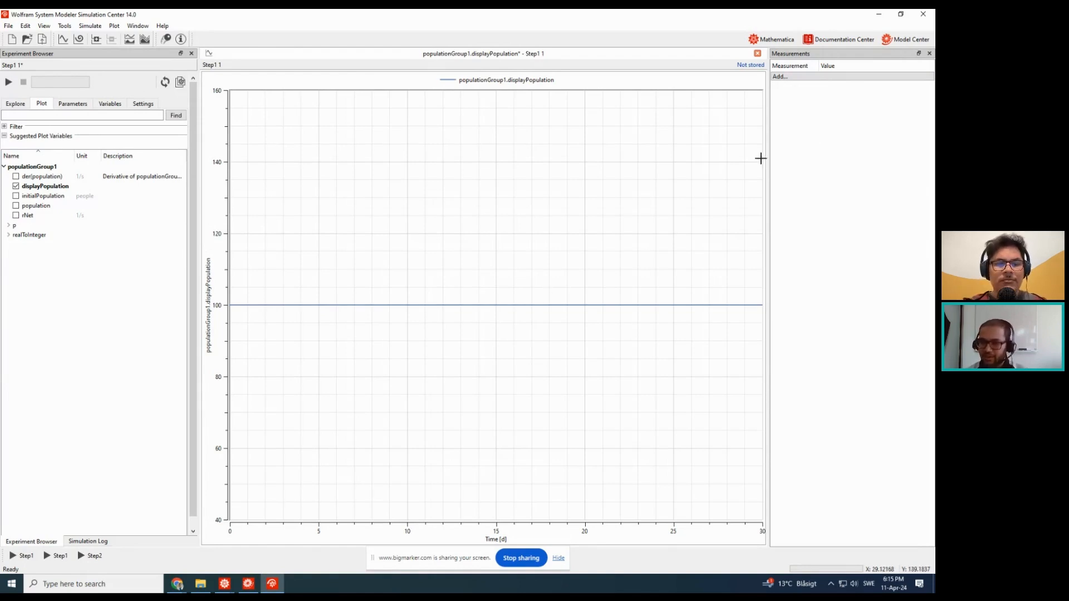
# - Switch back to Model Center and open the Step2 model from the Exercises package
pyautogui.click(896, 40)
pyautogui.click(519, 256)
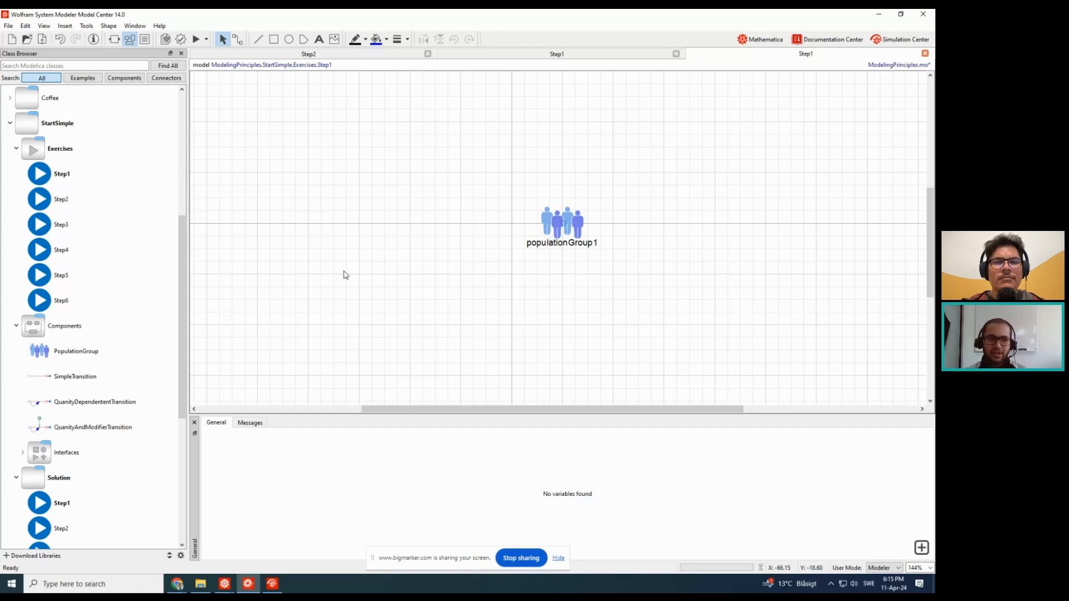
pyautogui.doubleClick(61, 199)
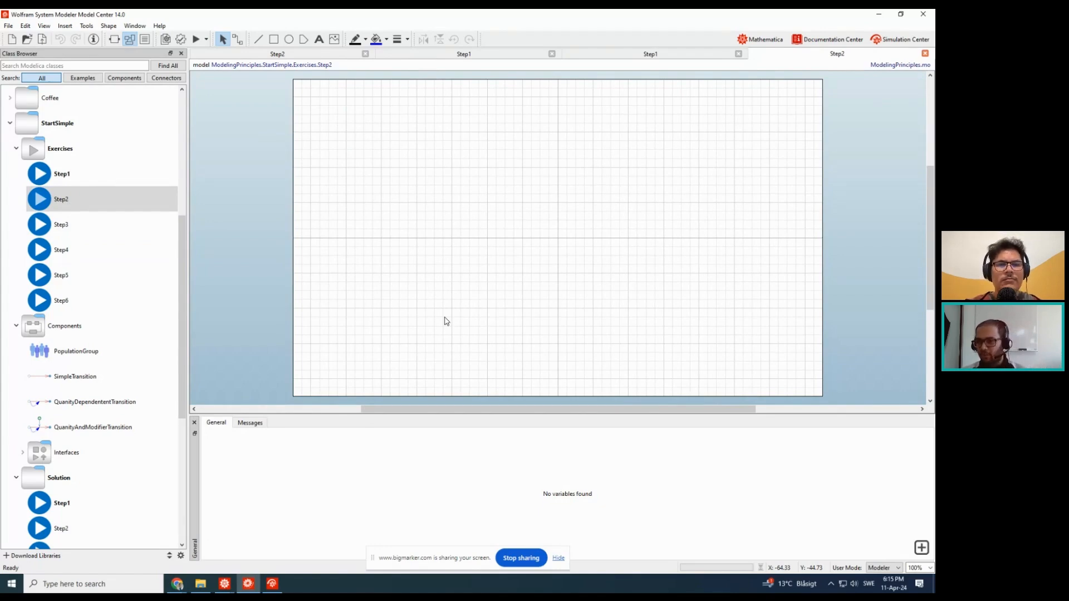
# - Place two PopulationGroup components side by side in the Step2 diagram, leaving a wide gap between them
pyautogui.click(109, 360)
pyautogui.moveTo(109, 365); pyautogui.dragTo(450, 240)
pyautogui.moveTo(89, 350); pyautogui.dragTo(666, 240)
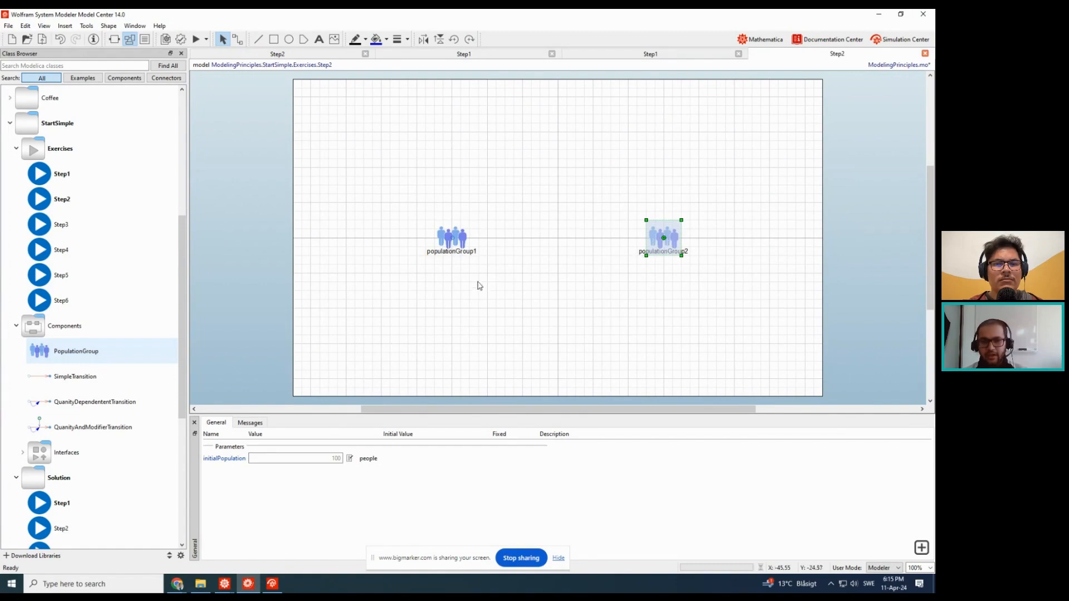
# - Rename the populationGroup1 component in the Step2 diagram as susceptible
pyautogui.click(447, 245)
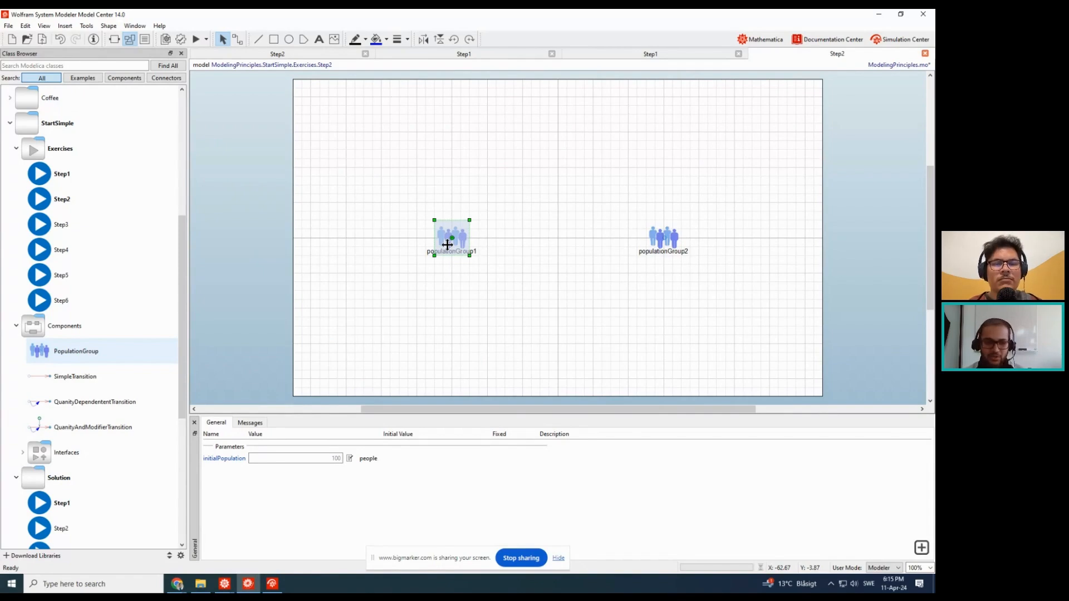
pyautogui.rightClick(448, 248)
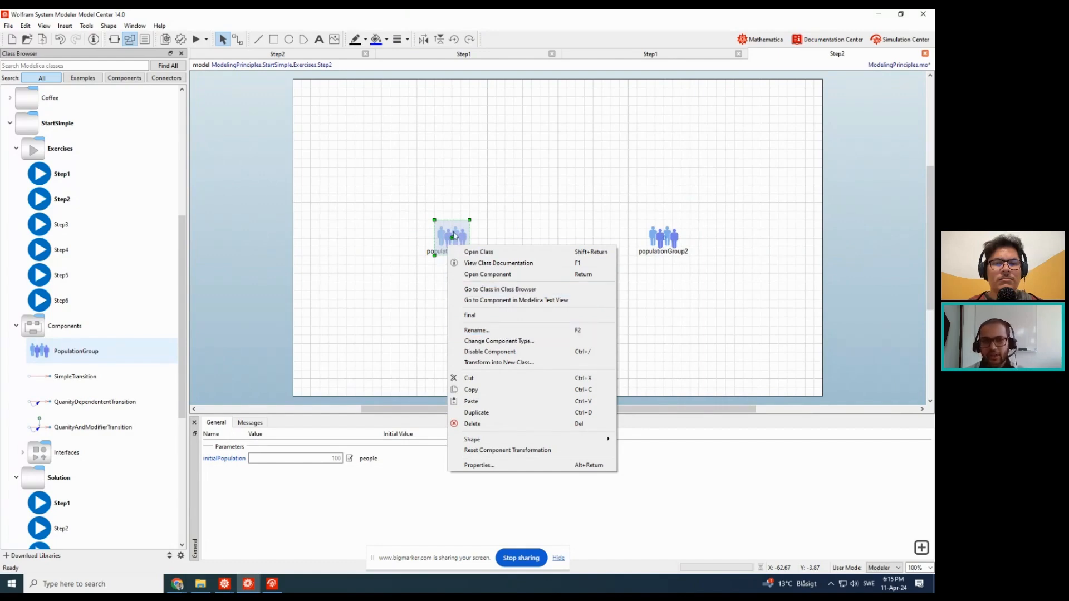
pyautogui.click(453, 227)
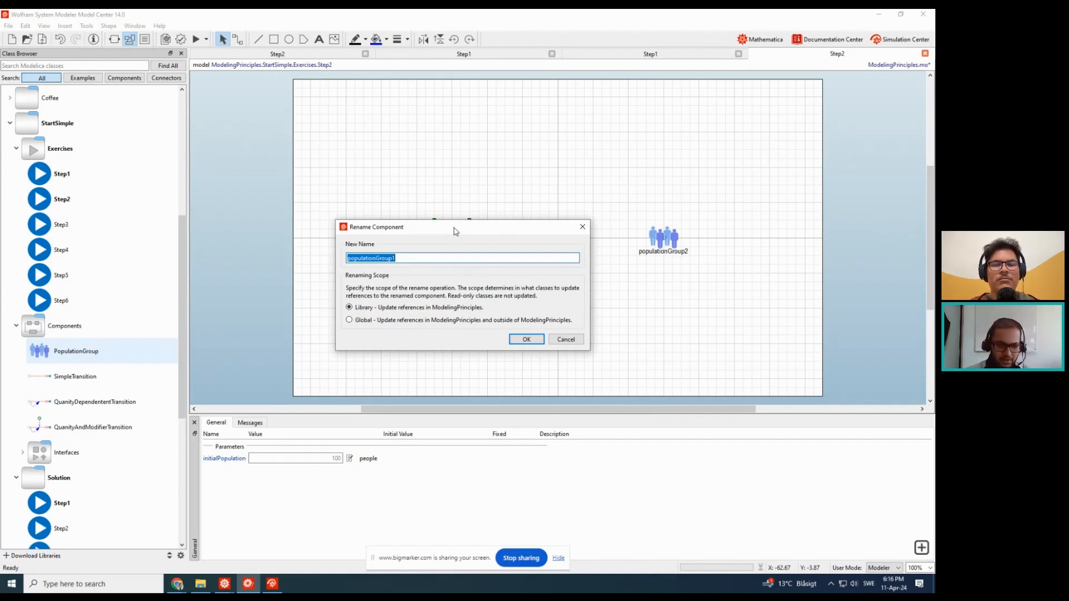
pyautogui.write('suscep')
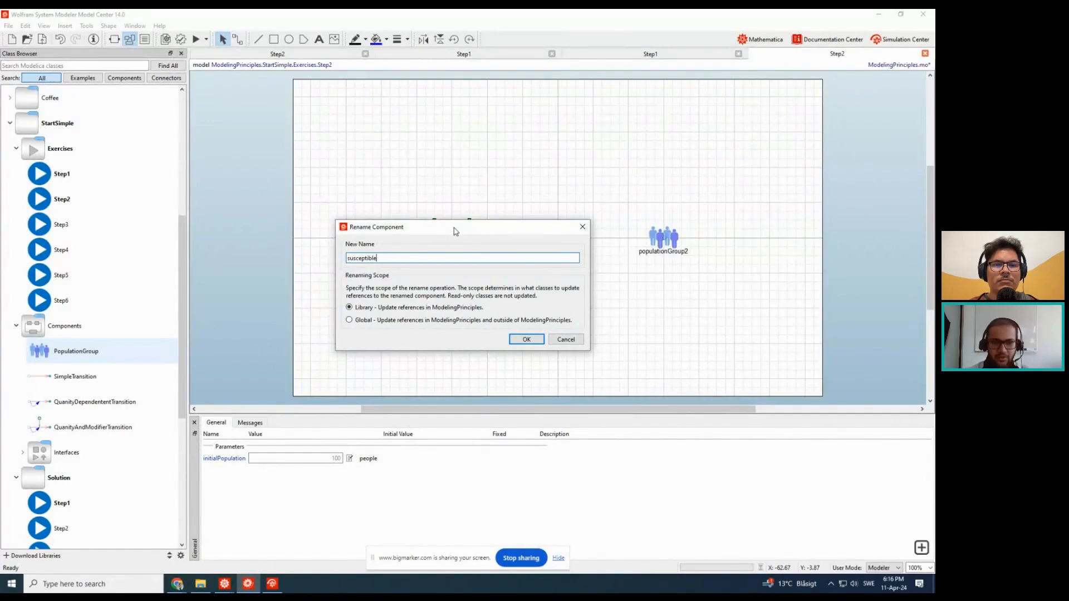
pyautogui.write('tible')
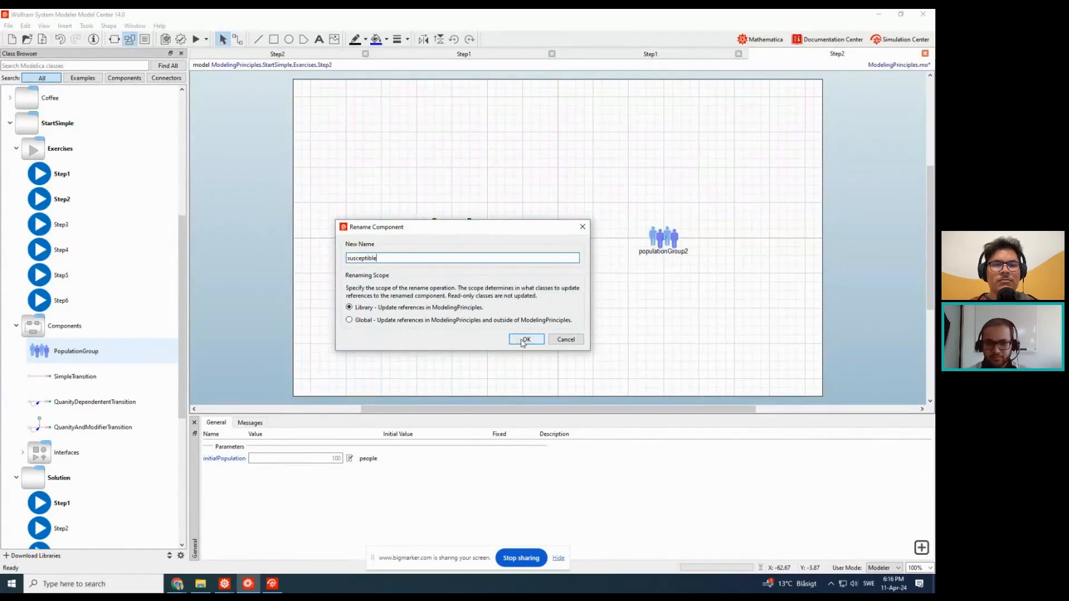
pyautogui.click(520, 339)
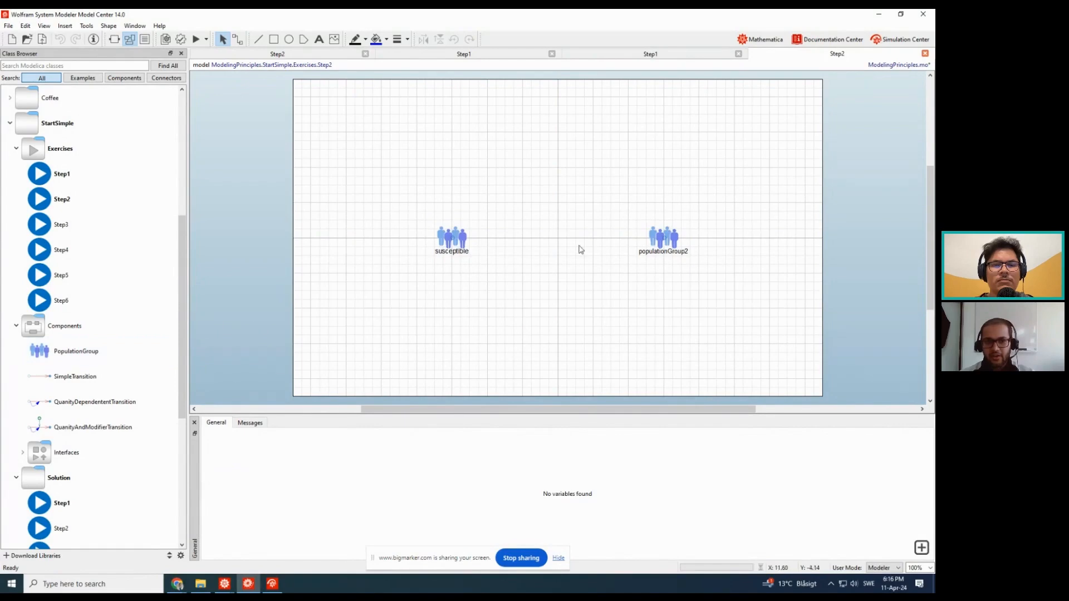
# - Rename the populationGroup2 component in the Step2 diagram as infected
pyautogui.click(670, 244)
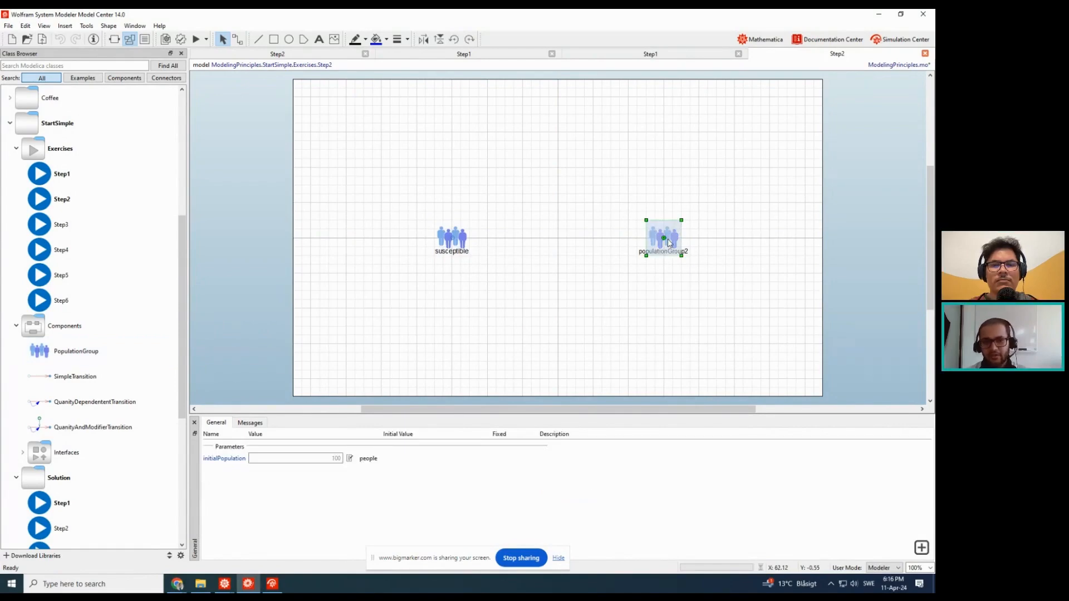
pyautogui.scroll(2, 652, 309)
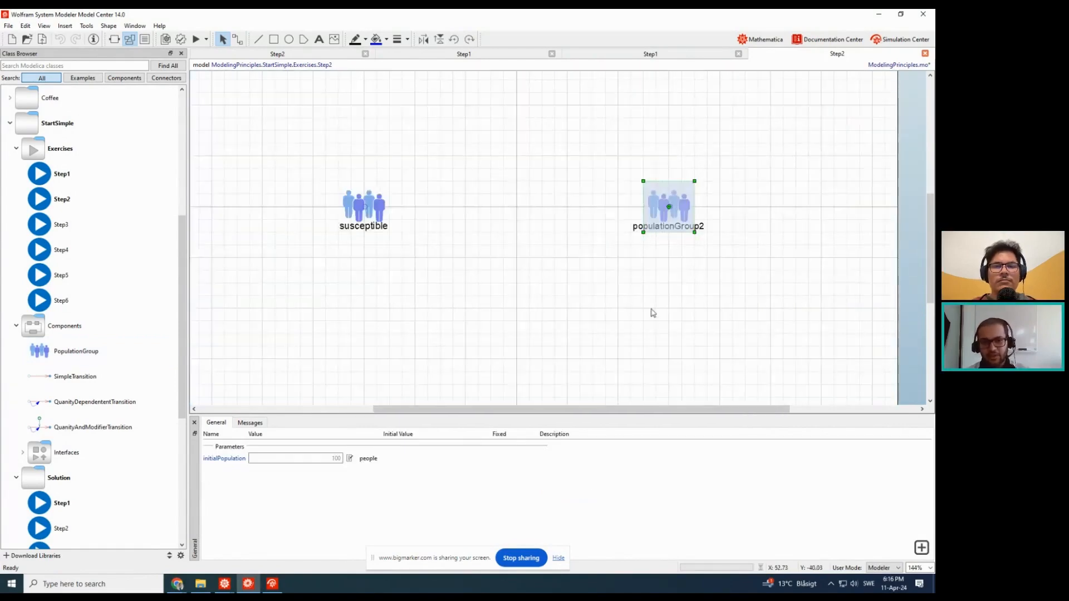
pyautogui.doubleClick(672, 226)
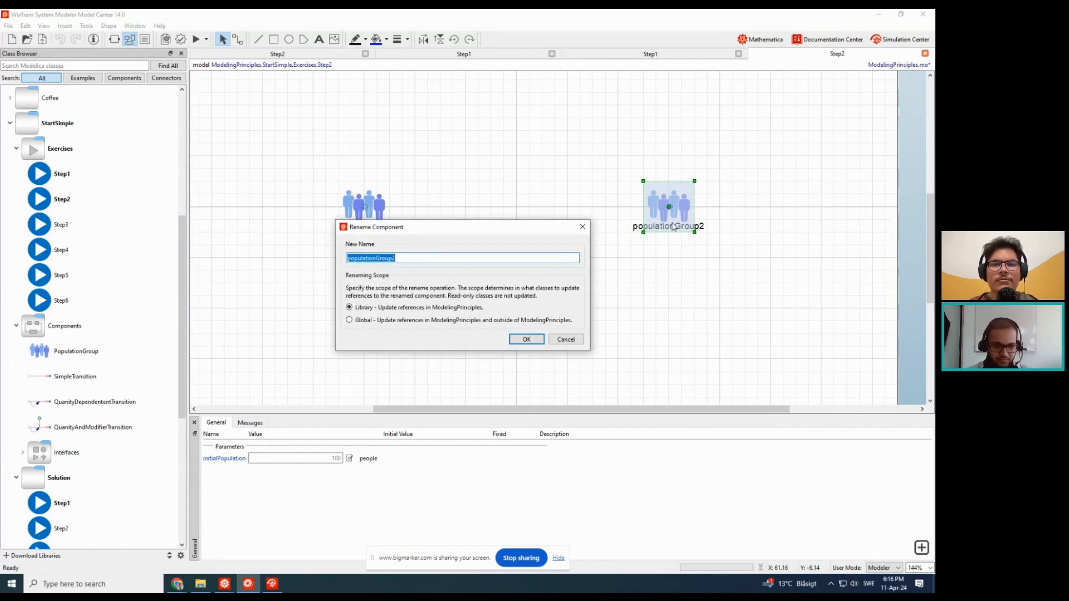
pyautogui.write('infected')
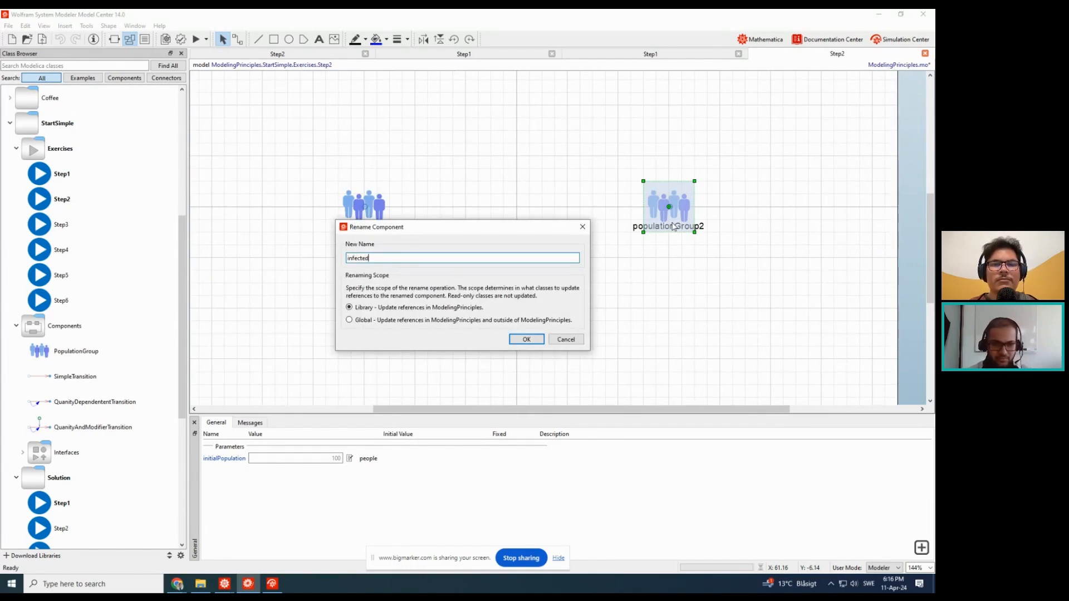
pyautogui.click(524, 339)
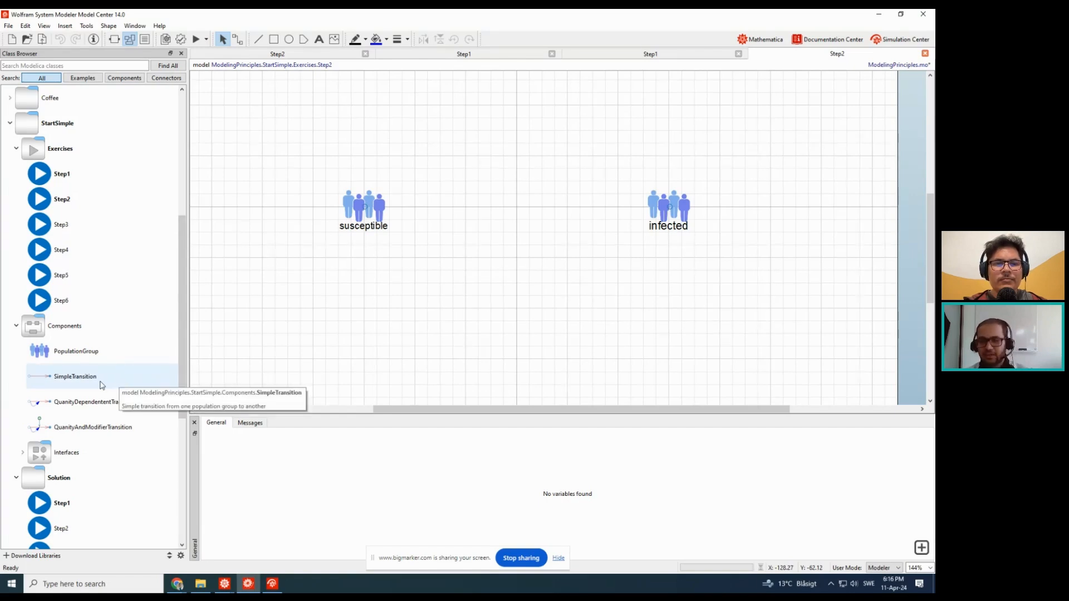
# - Place a SimpleTransition component between the susceptible and infected groups and rename it as transition
pyautogui.moveTo(102, 384); pyautogui.dragTo(519, 209)
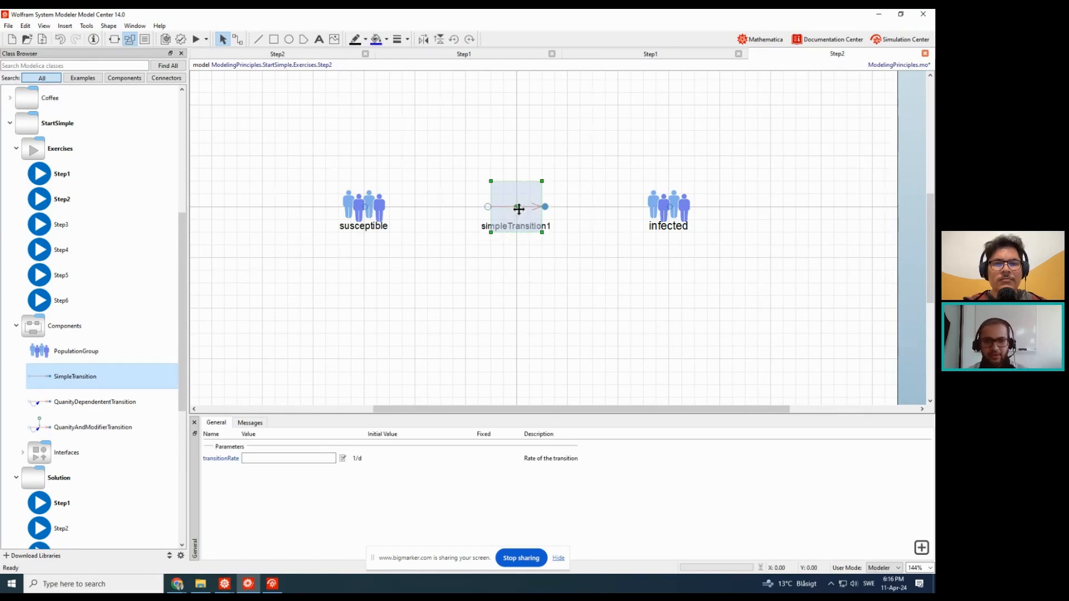
pyautogui.press('F2')
pyautogui.write('trans')
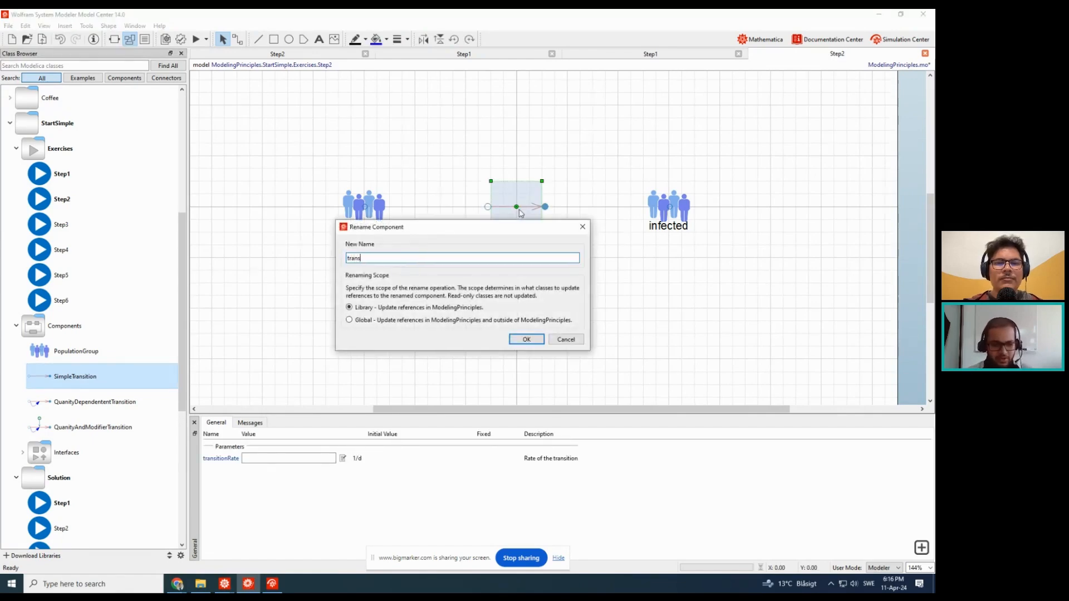
pyautogui.write('ition')
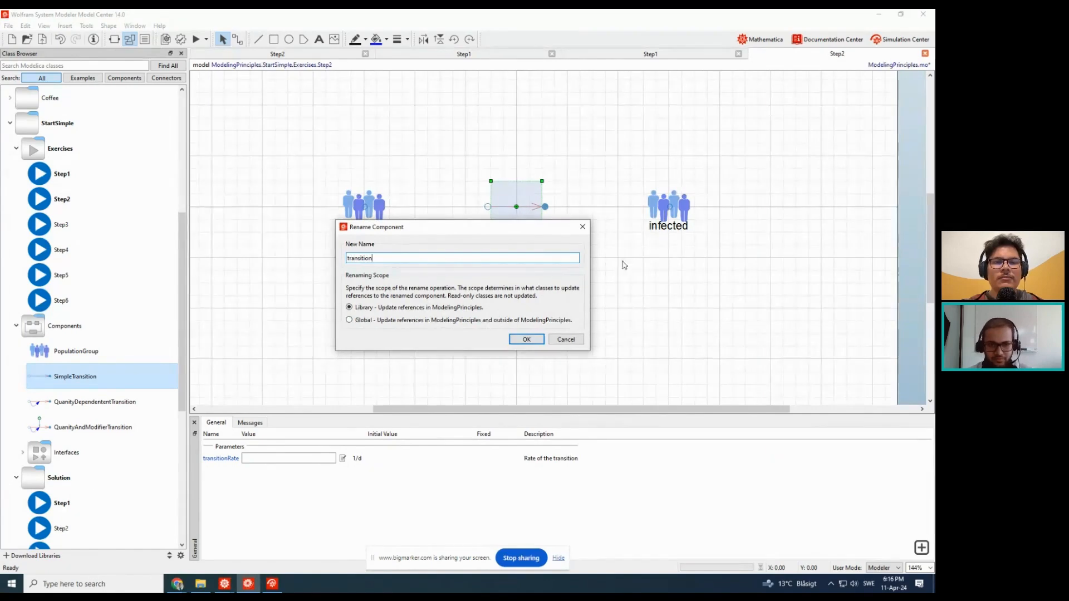
pyautogui.click(533, 339)
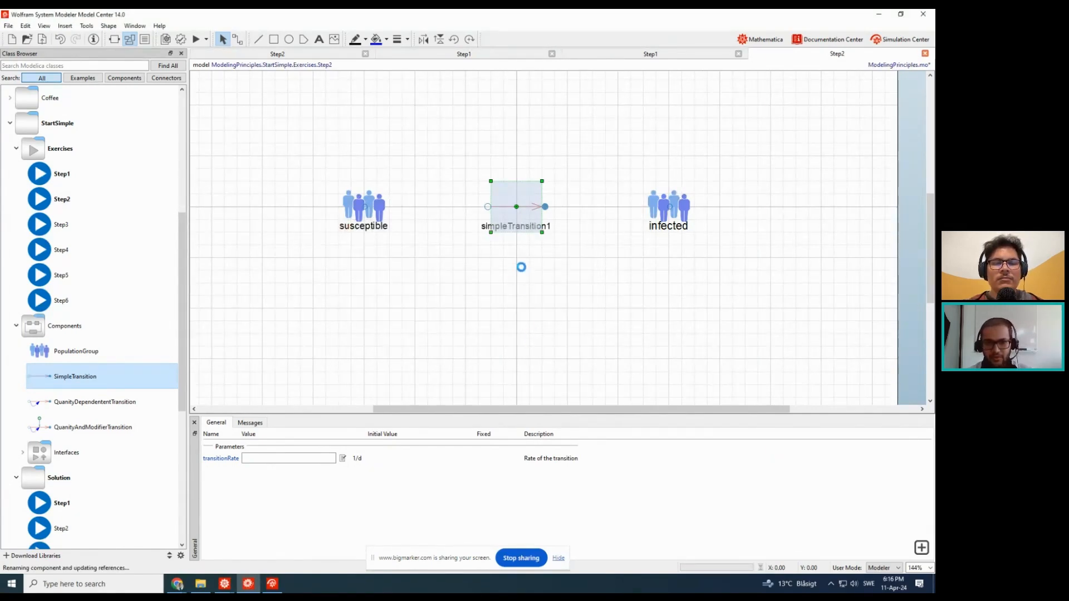
pyautogui.click(510, 220)
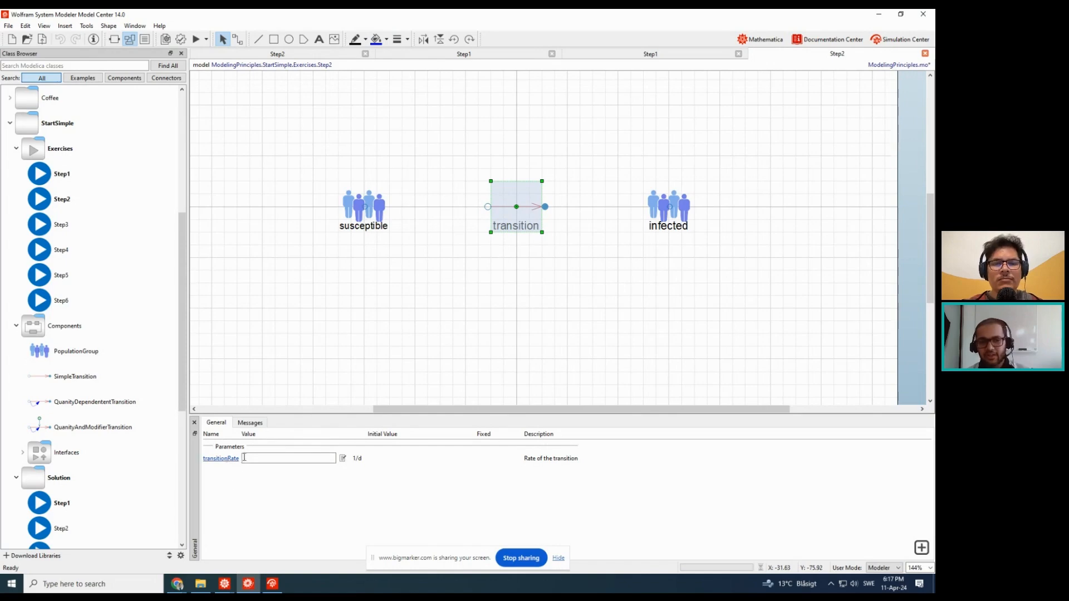
# - Set the transition component's transitionRate to 2 with the unit 1/d
pyautogui.click(293, 458)
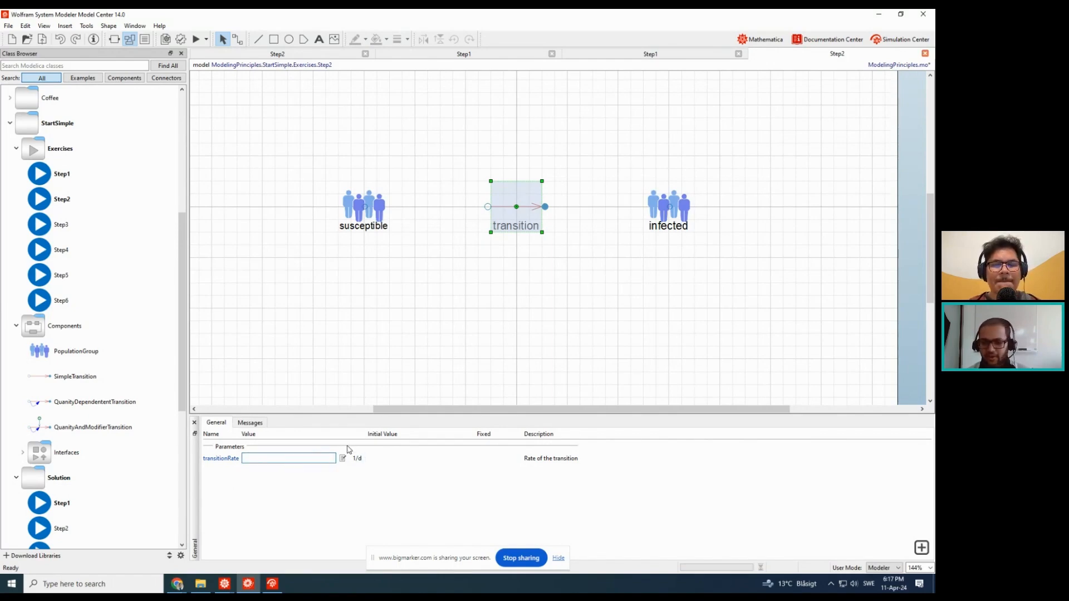
pyautogui.write('2')
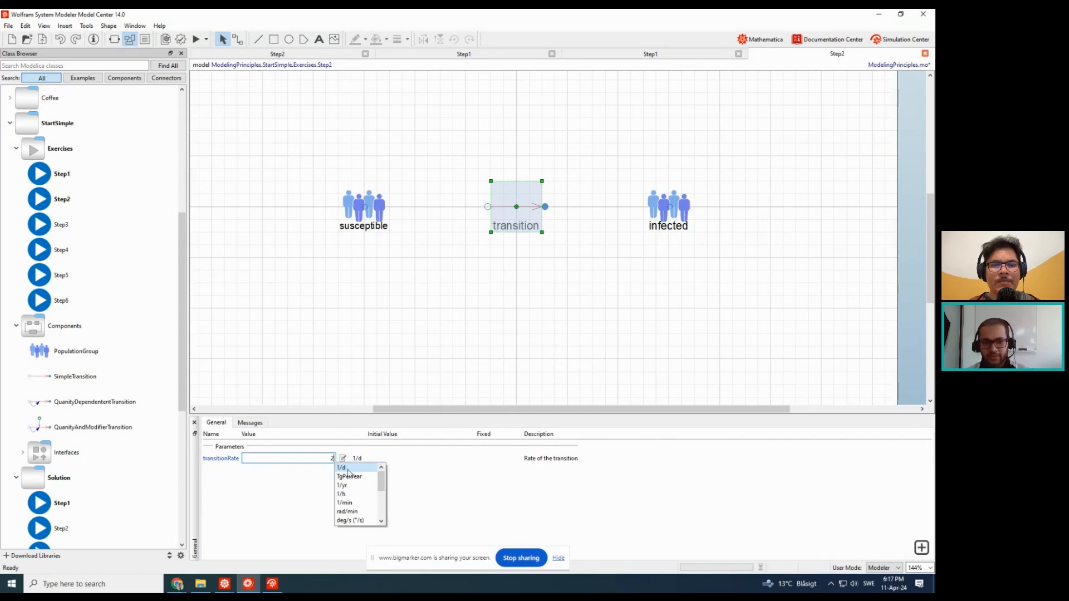
pyautogui.click(350, 468)
pyautogui.click(385, 369)
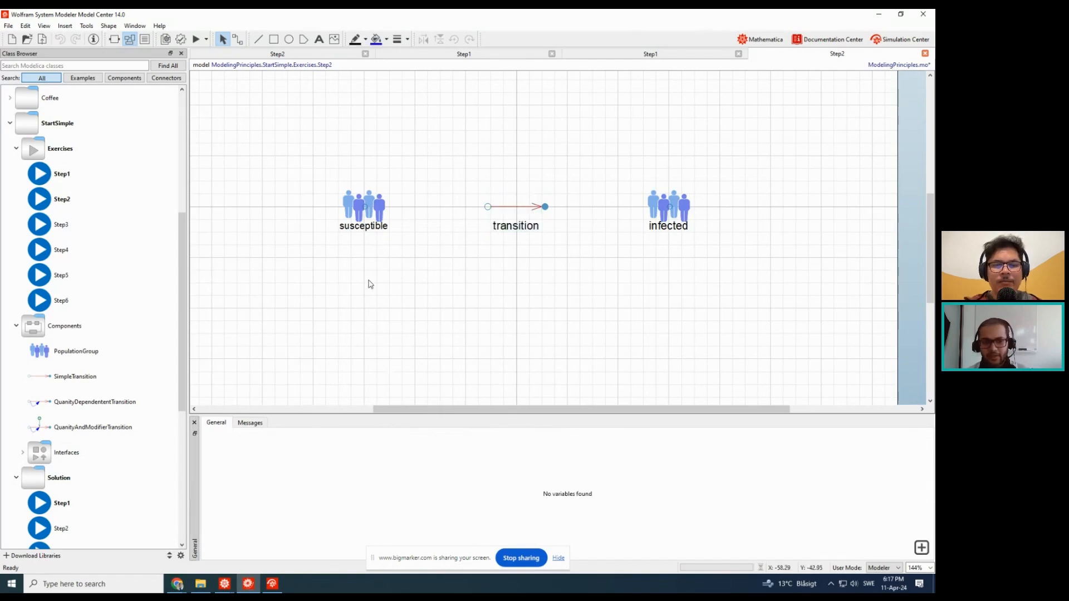
# - Check the susceptible group's initialPopulation and set the infected group's initialPopulation to 1
pyautogui.click(367, 218)
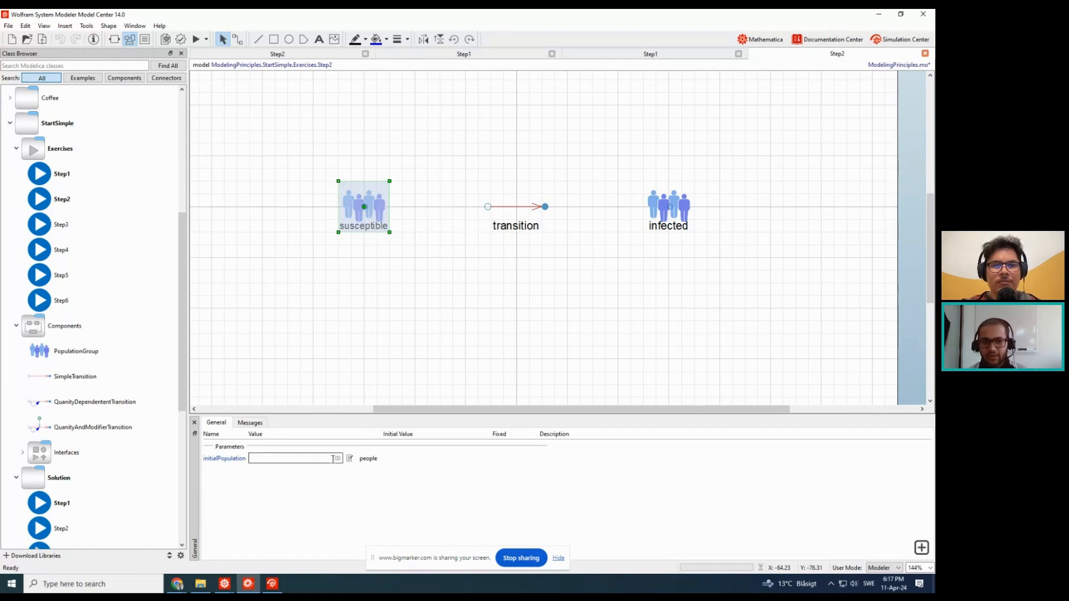
pyautogui.click(670, 215)
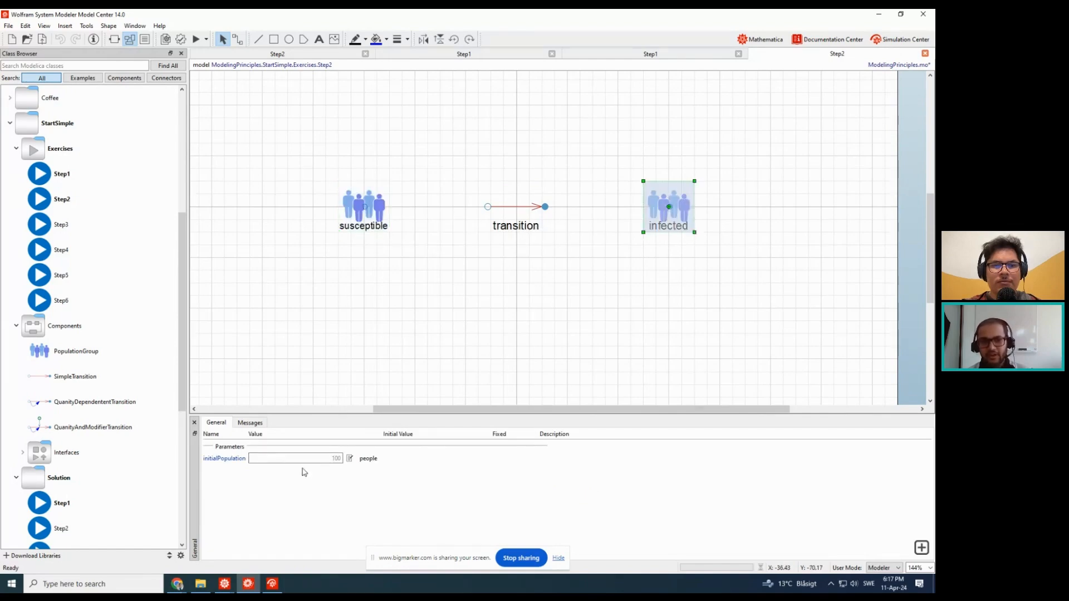
pyautogui.doubleClick(334, 459)
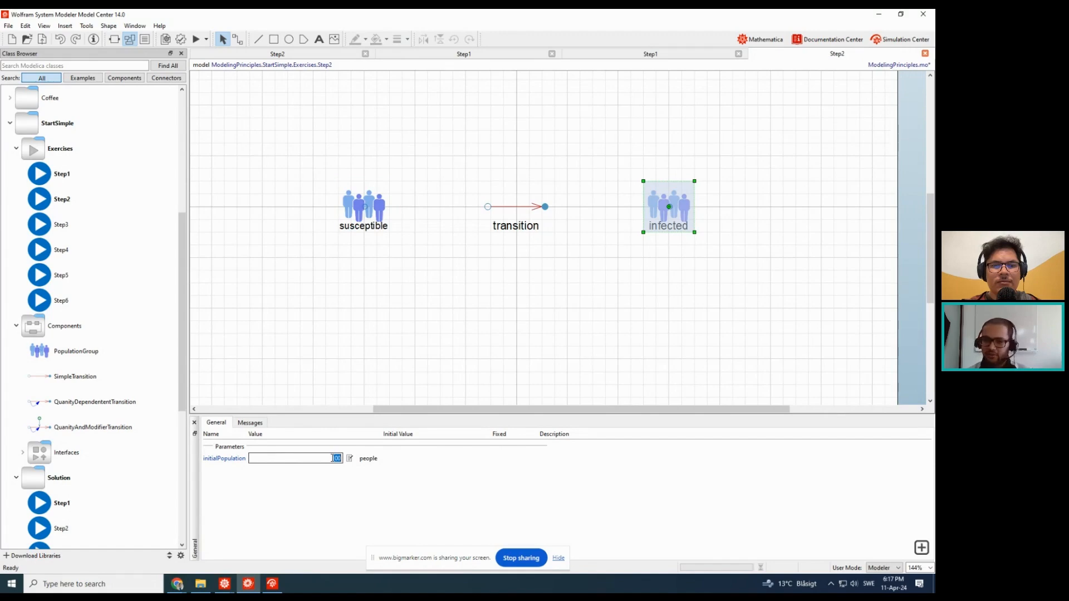
pyautogui.write('1')
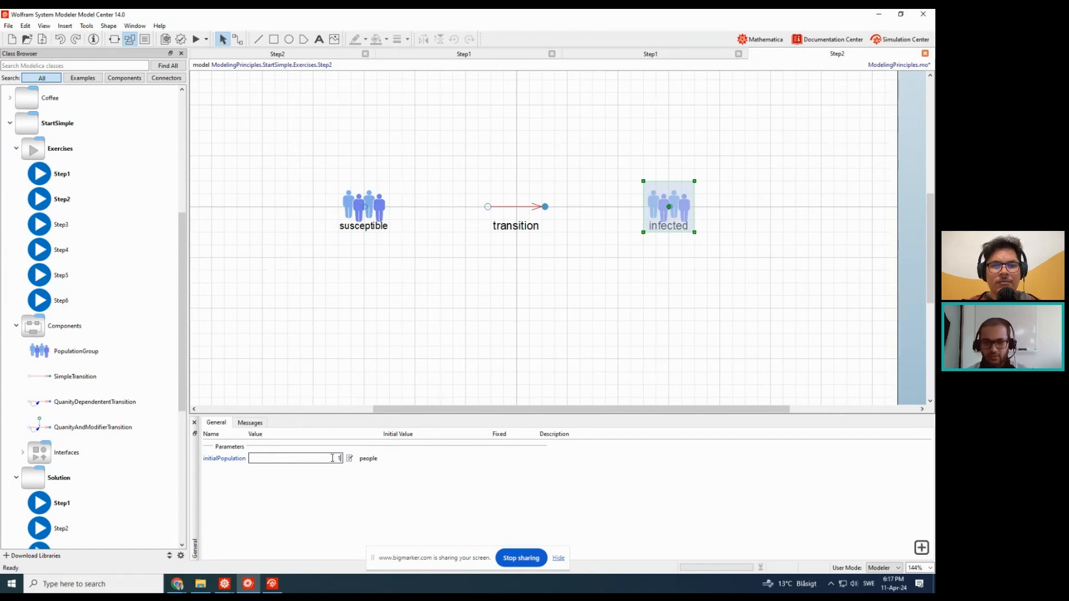
pyautogui.click(417, 326)
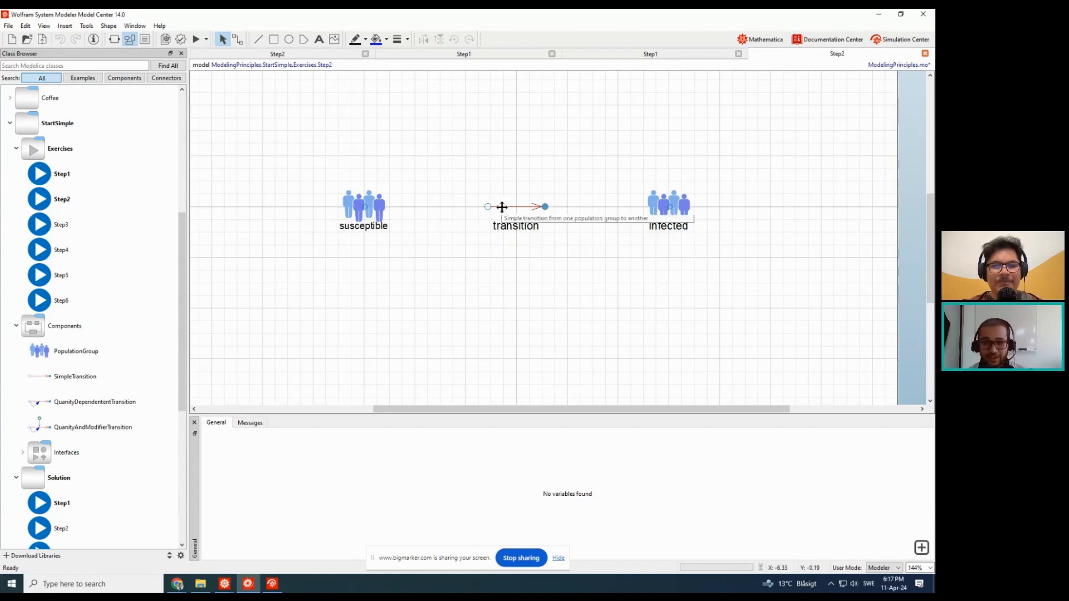
# - Review the parameter values of the transition component and of the susceptible and infected groups
pyautogui.click(506, 209)
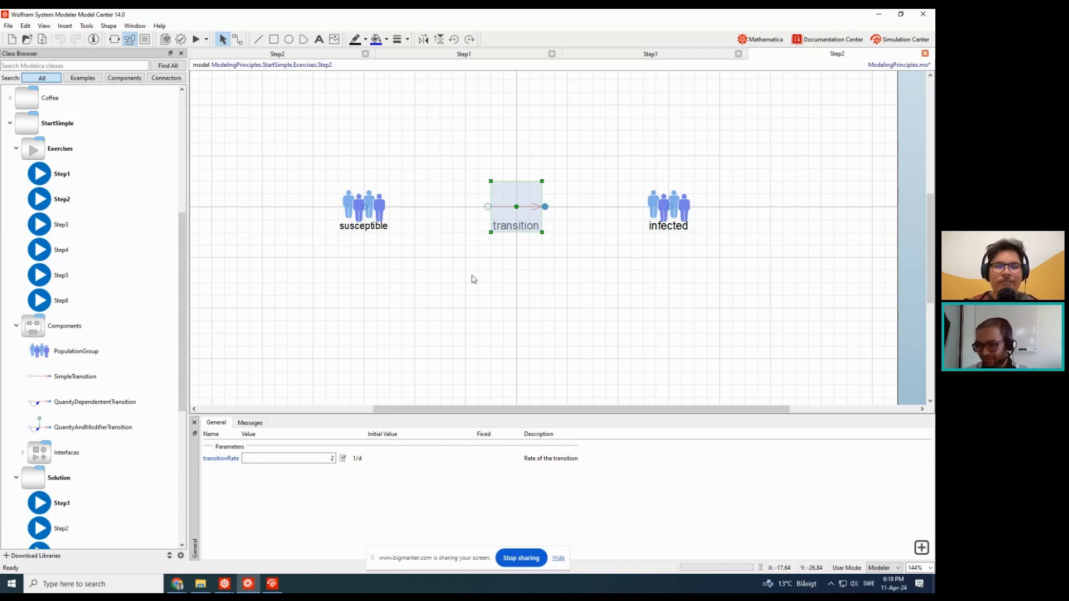
pyautogui.click(373, 220)
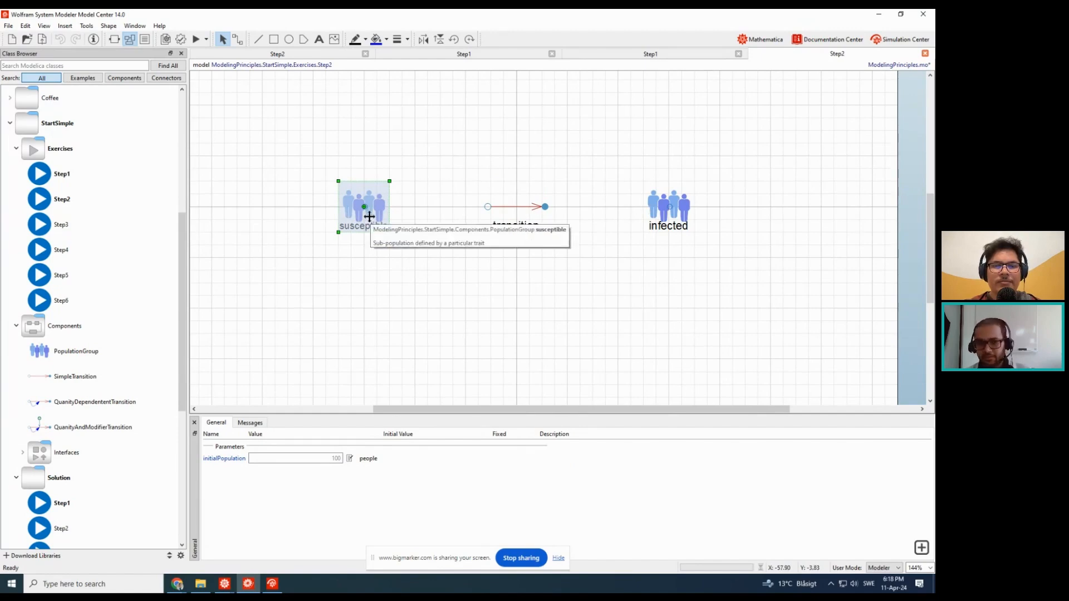
pyautogui.click(662, 221)
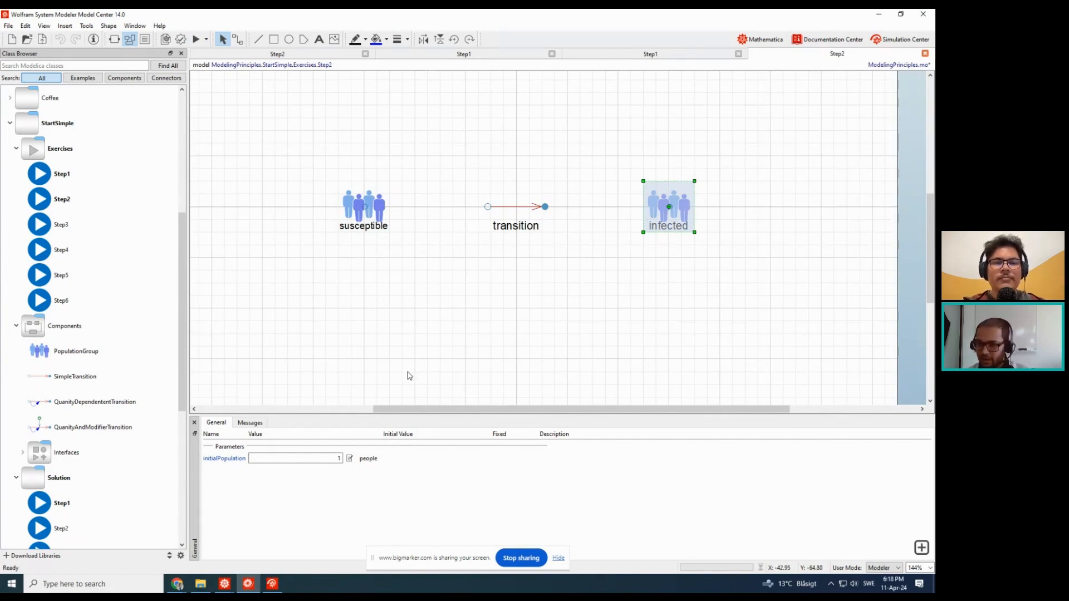
pyautogui.click(506, 217)
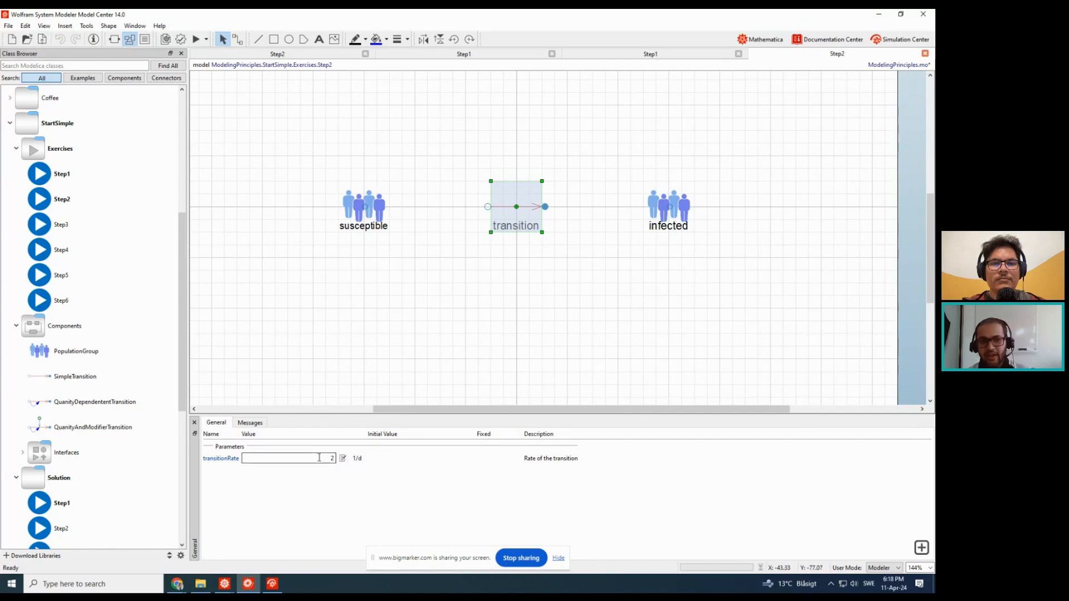
pyautogui.click(409, 313)
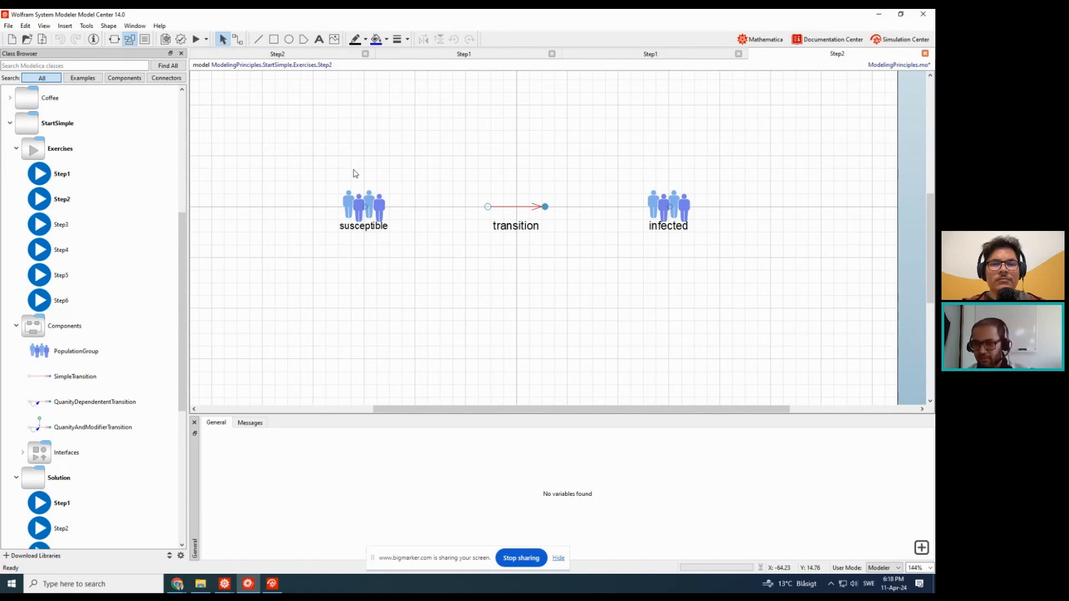
# - Connect the susceptible group to the infected group through the transition component lying between them
pyautogui.press('c')
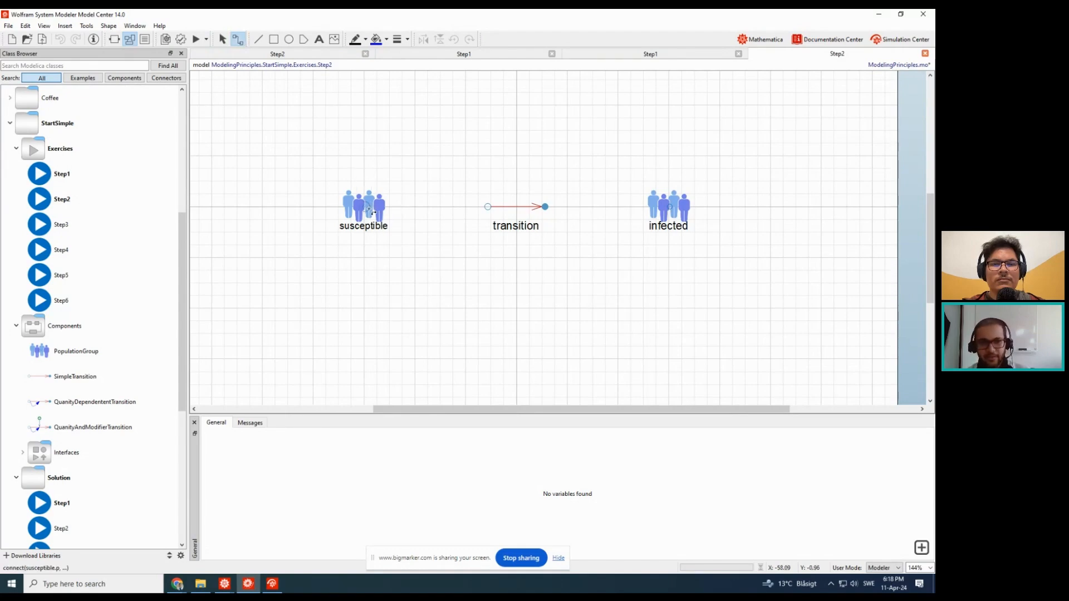
pyautogui.moveTo(368, 209); pyautogui.dragTo(670, 208)
pyautogui.click(613, 248)
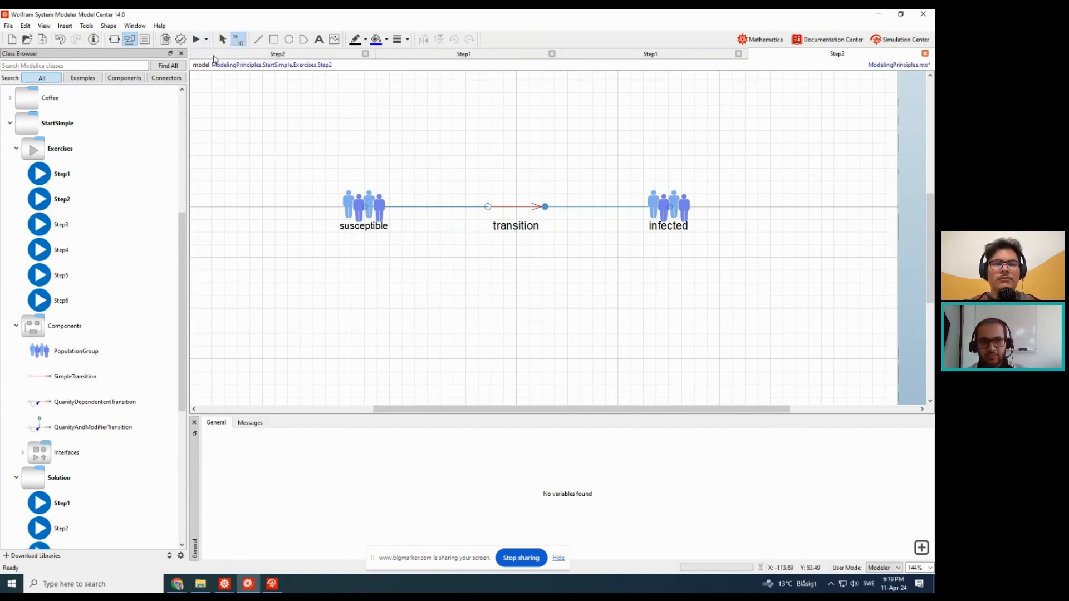
# - Check the stop time in the Step2 model's experiment settings and leave connection mode
pyautogui.click(166, 39)
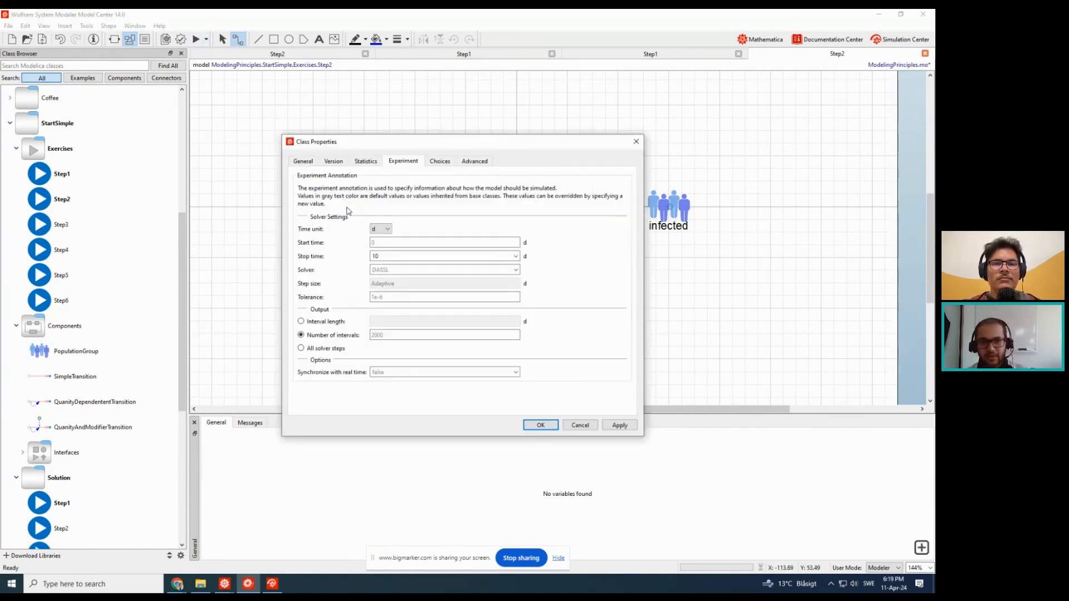
pyautogui.doubleClick(383, 256)
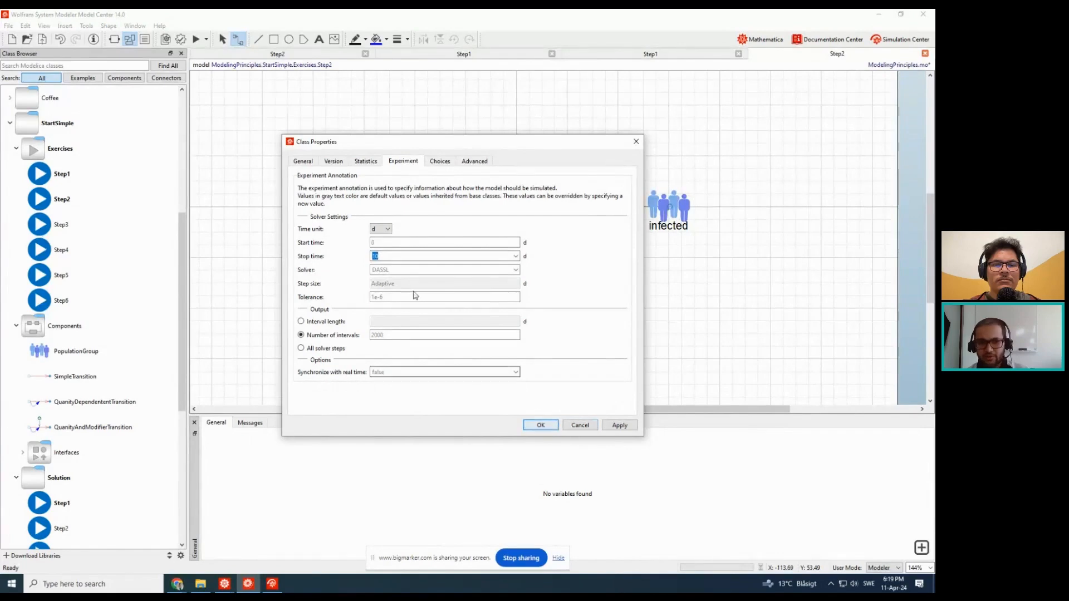
pyautogui.click(541, 427)
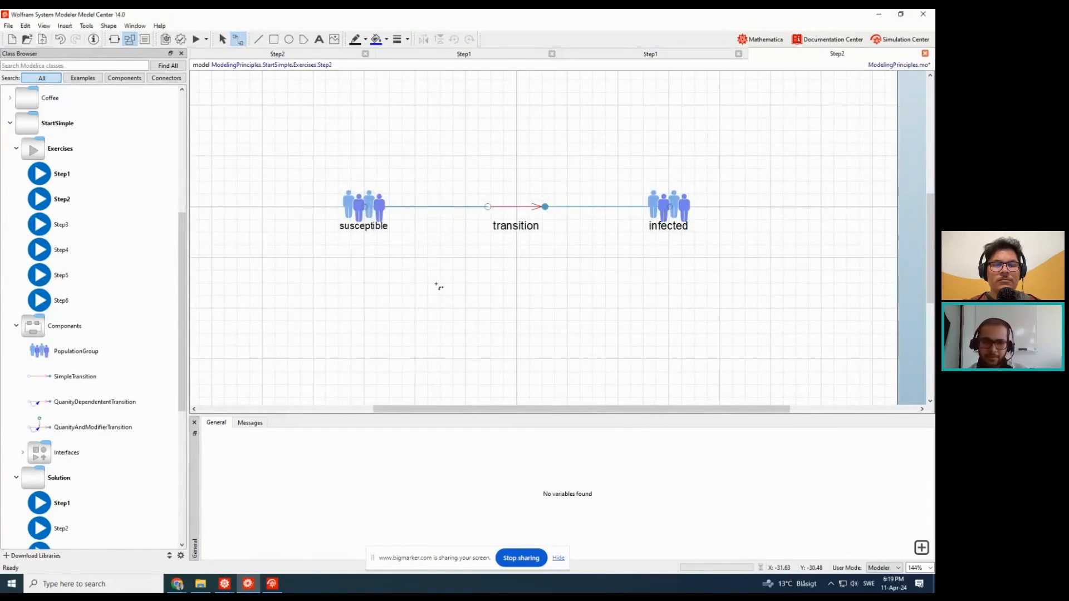
pyautogui.press('Escape')
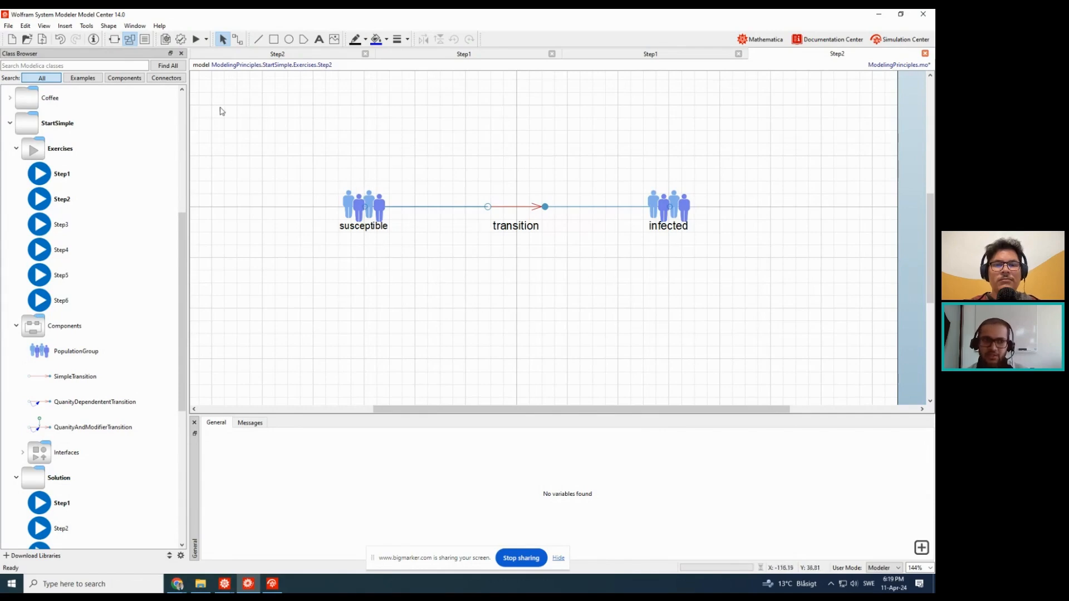
# - Simulate the Step2 model and clear the old populationGroup1 curve from the plot window
pyautogui.click(196, 38)
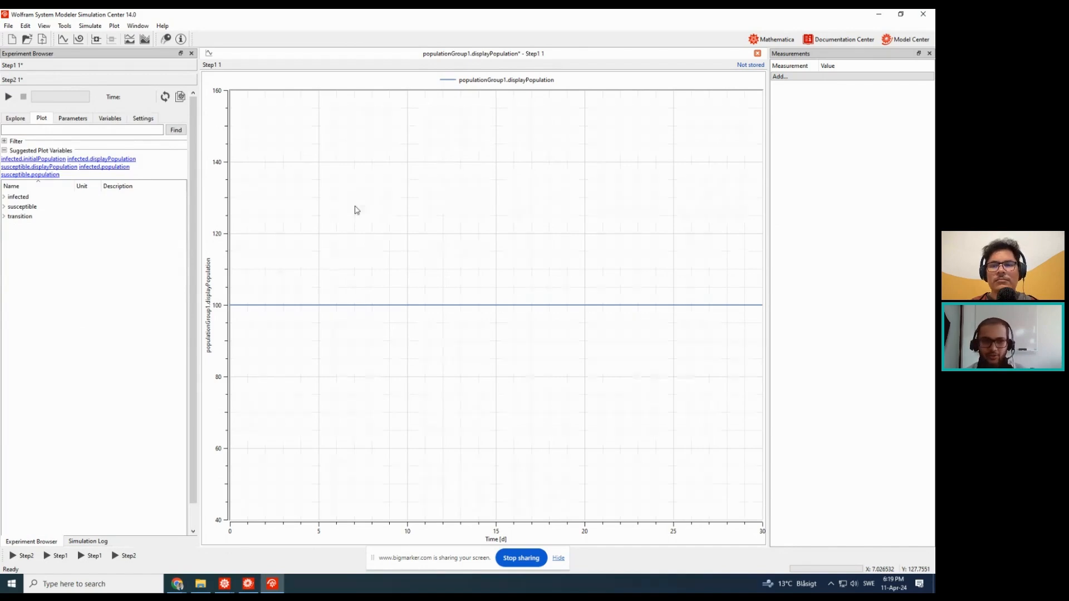
pyautogui.rightClick(355, 206)
pyautogui.click(367, 213)
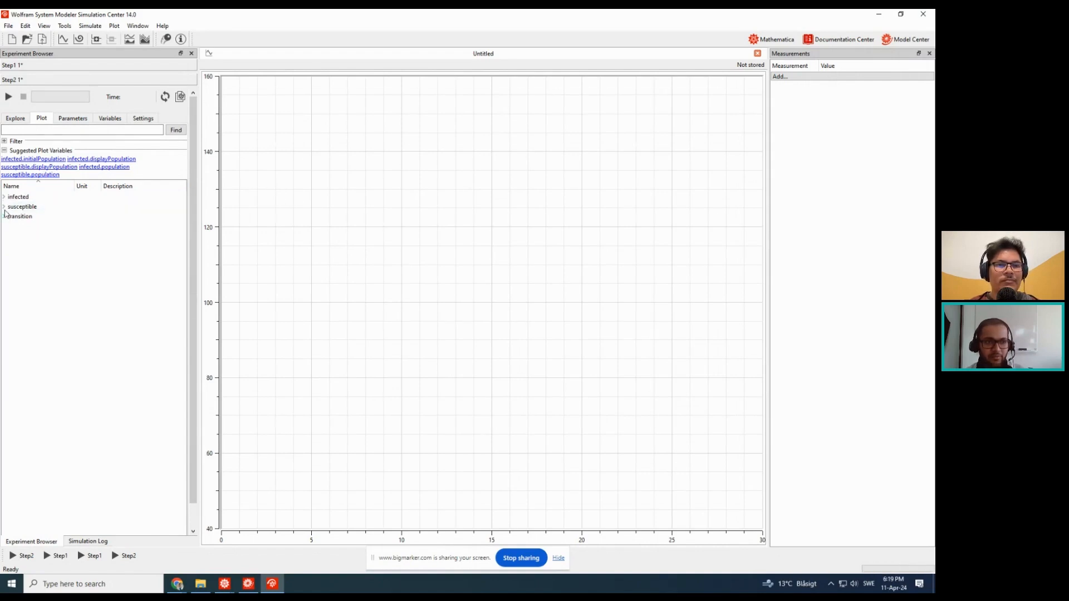
# - Plot the displayPopulation variables of both the susceptible and infected groups in the Step2 experiment
pyautogui.click(5, 207)
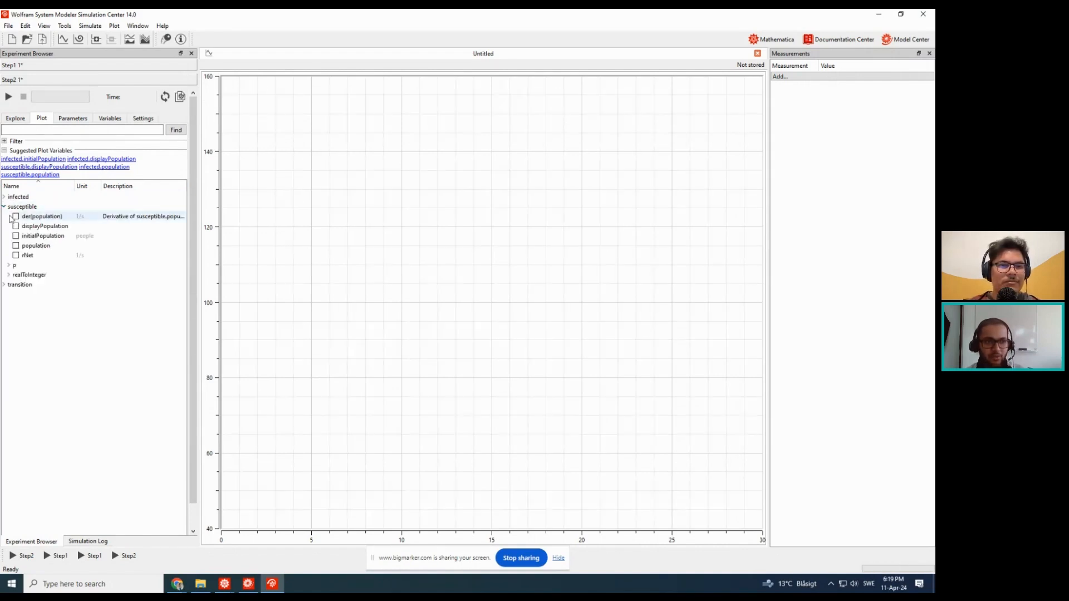
pyautogui.click(15, 226)
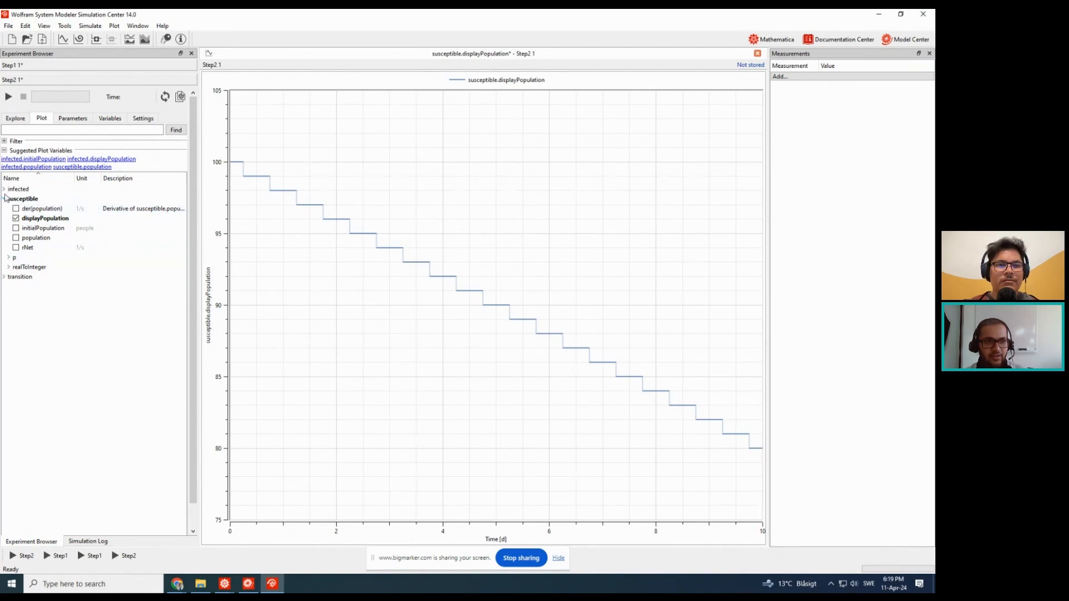
pyautogui.click(4, 190)
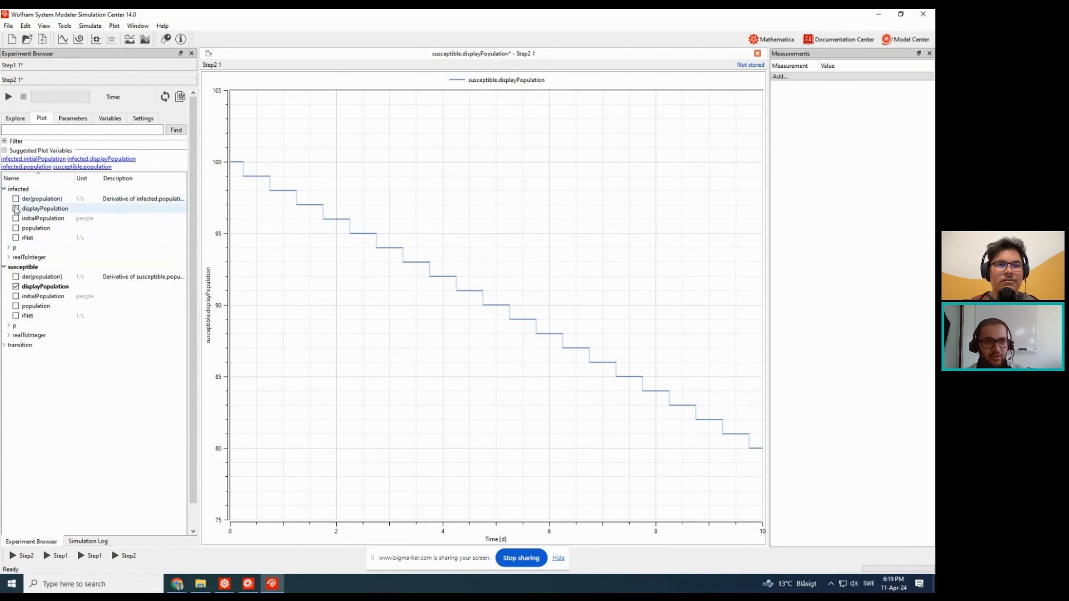
pyautogui.click(16, 209)
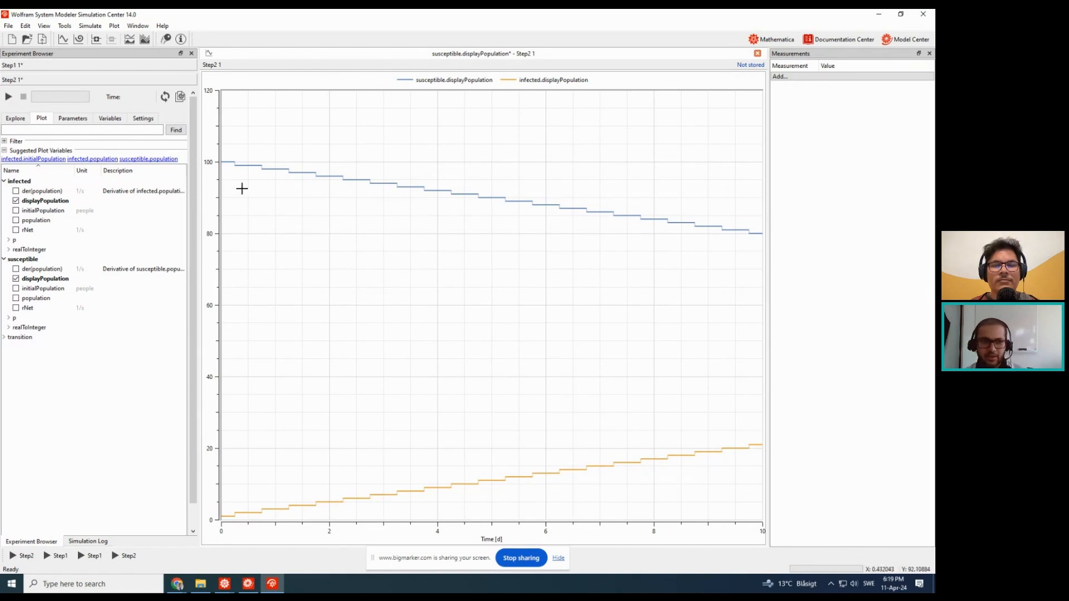
# - Move the infected.displayPopulation curve out of the shared plot into a new subplot
pyautogui.moveTo(222, 162)
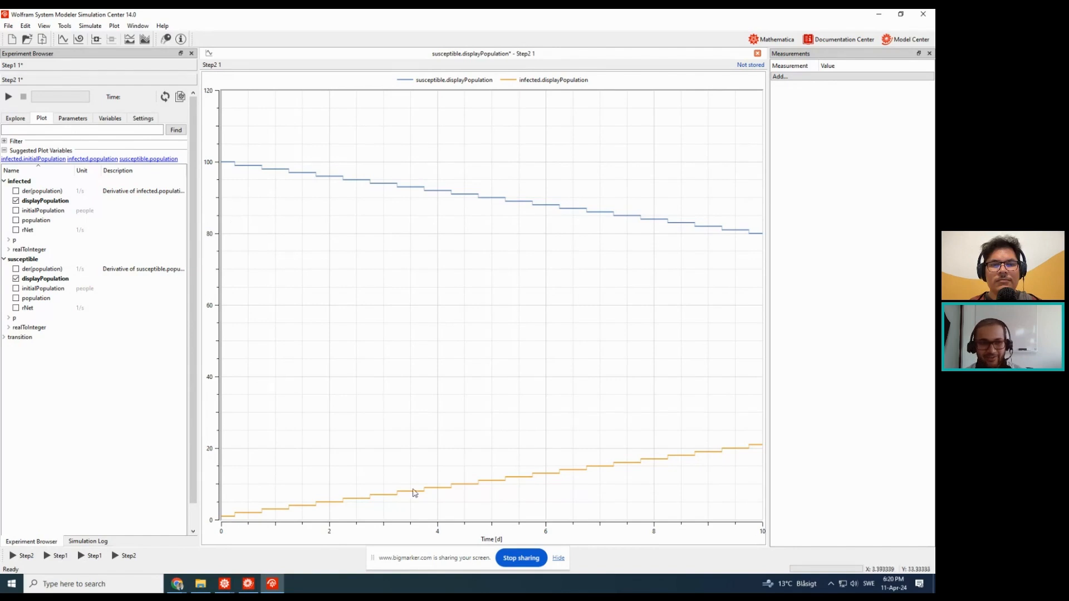
pyautogui.moveTo(448, 490)
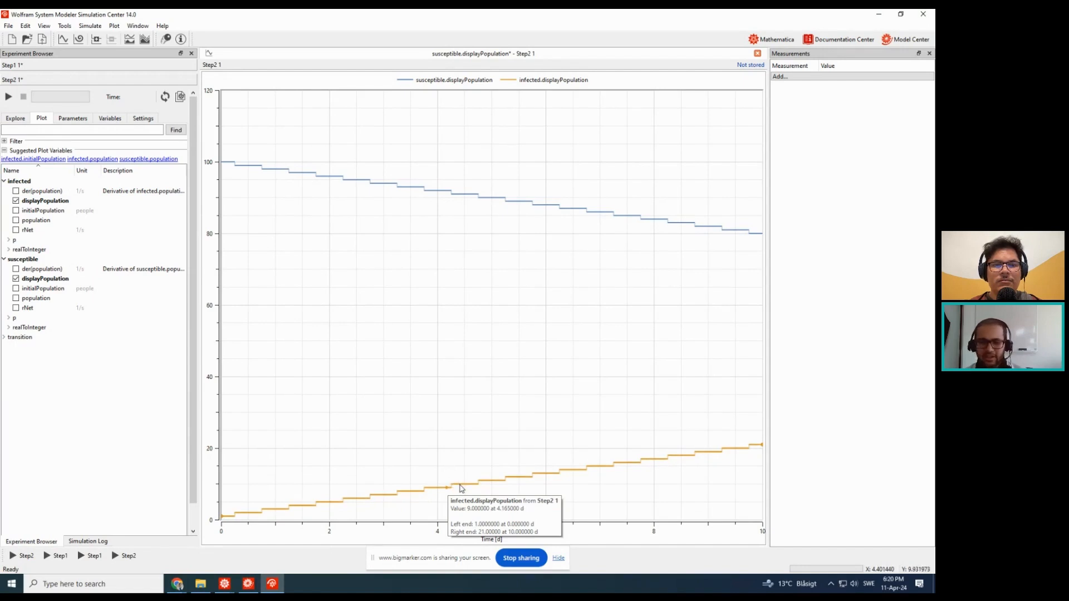
pyautogui.rightClick(460, 488)
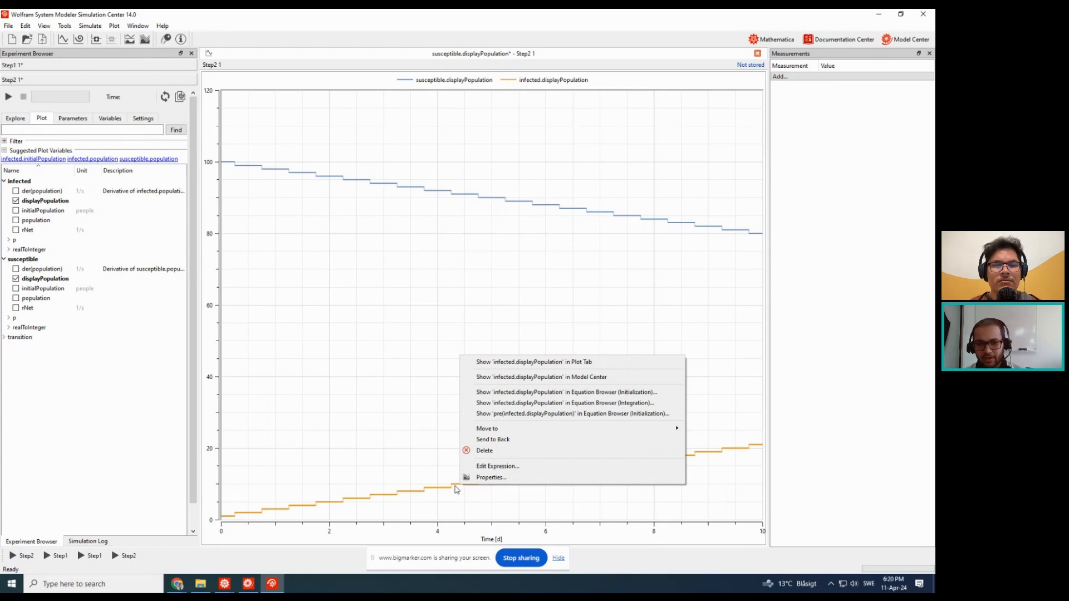
pyautogui.rightClick(455, 489)
pyautogui.moveTo(549, 432)
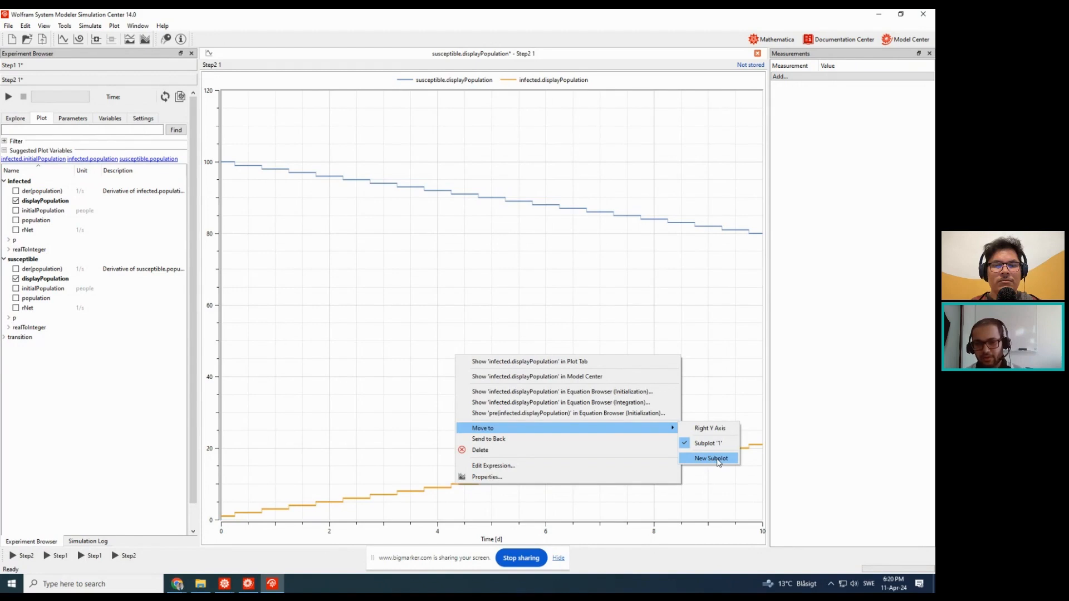
pyautogui.click(718, 462)
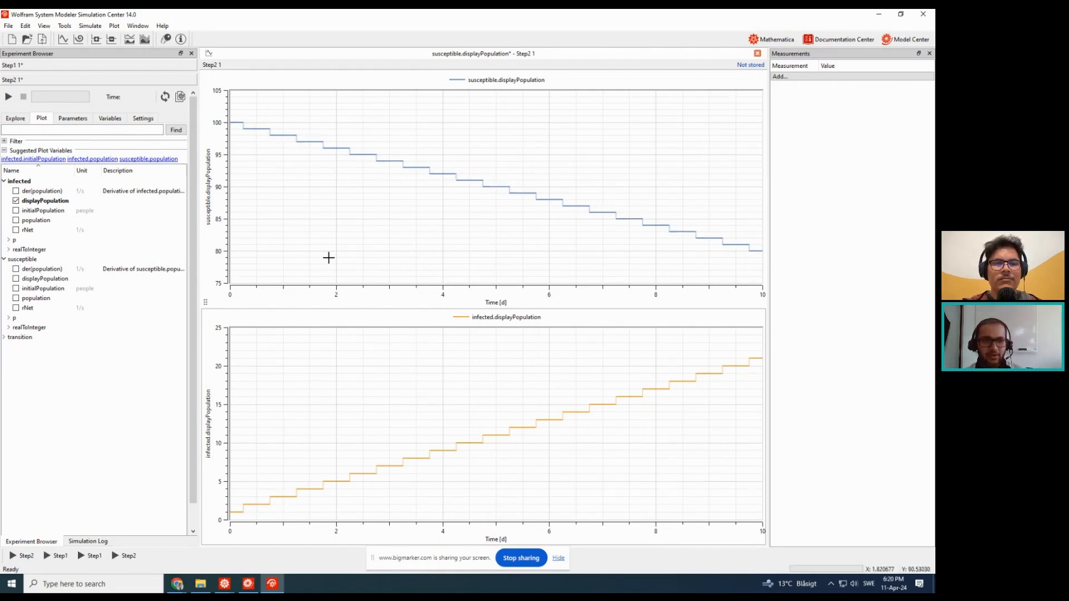
# - Place a measurement marker at 2 days on the time axis and compare both population curves there
pyautogui.click(336, 304)
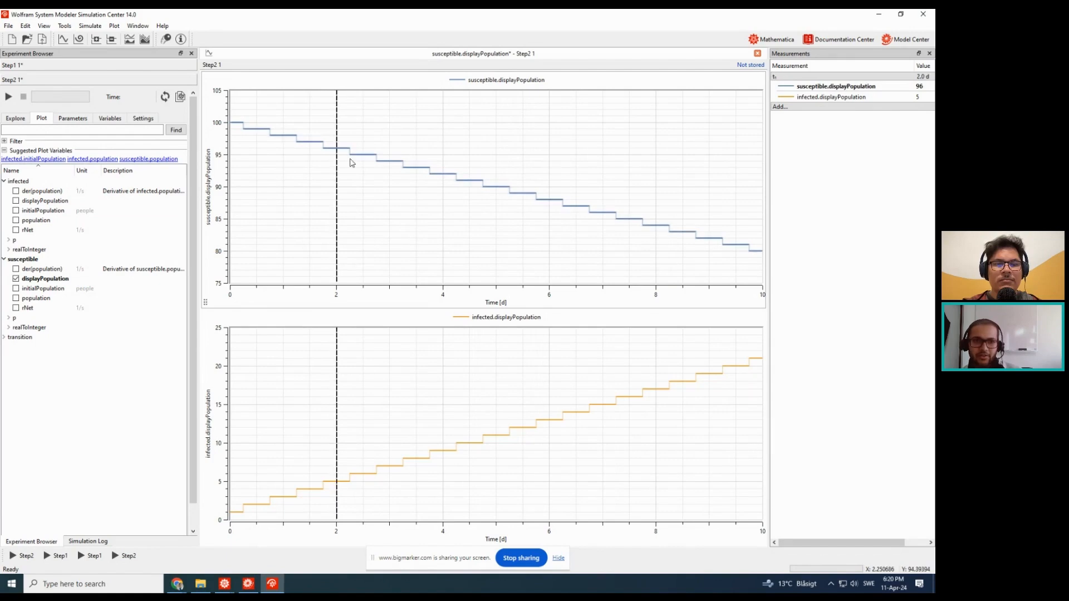
pyautogui.moveTo(350, 162)
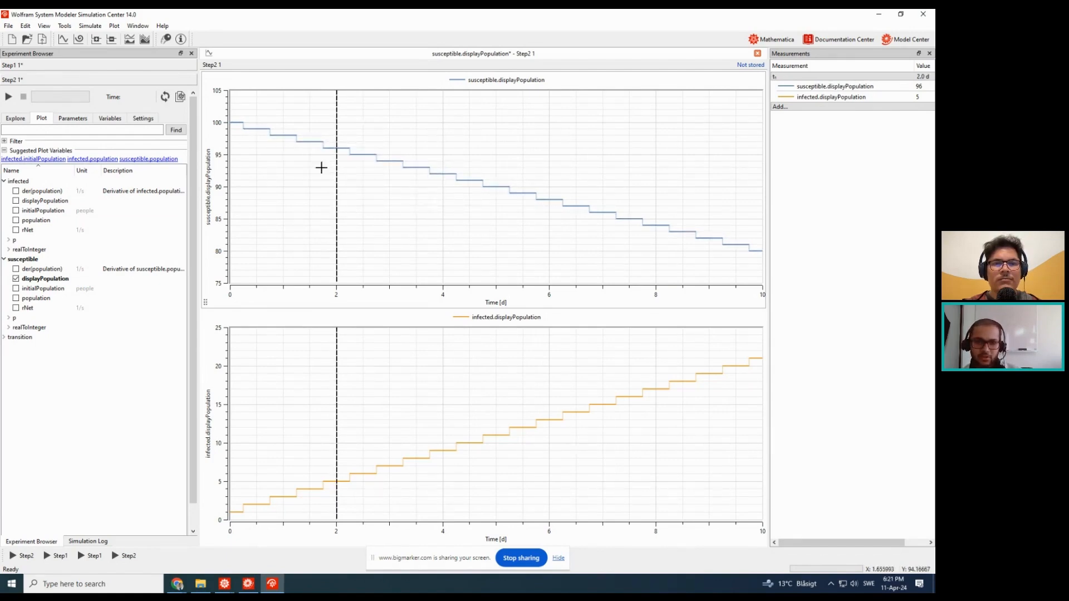
pyautogui.moveTo(249, 512)
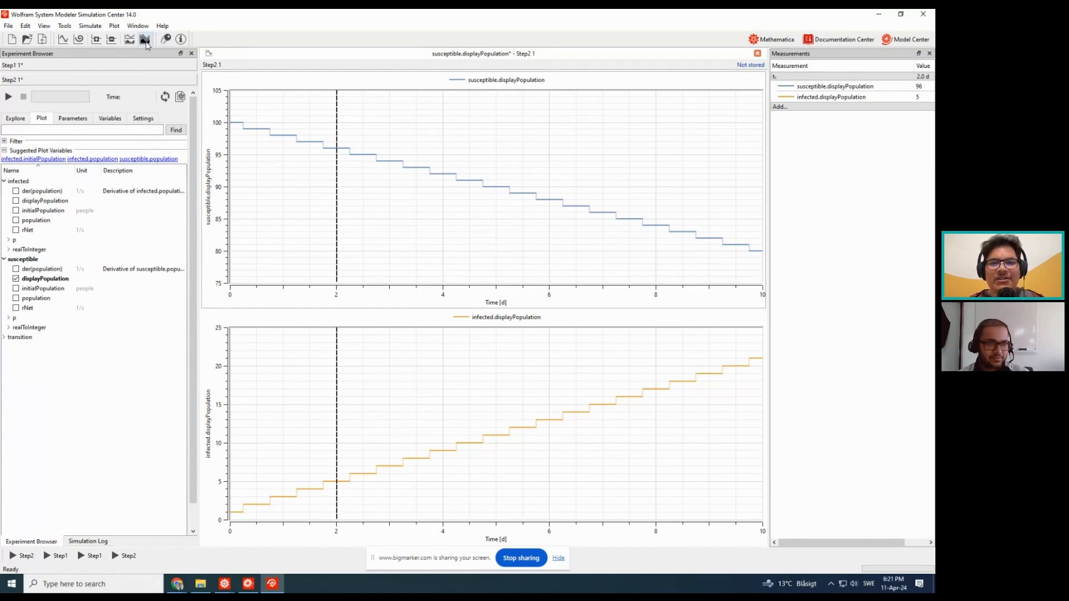
# - Set the Step2 experiment's stop time to 100 days and rerun the simulation
pyautogui.click(143, 118)
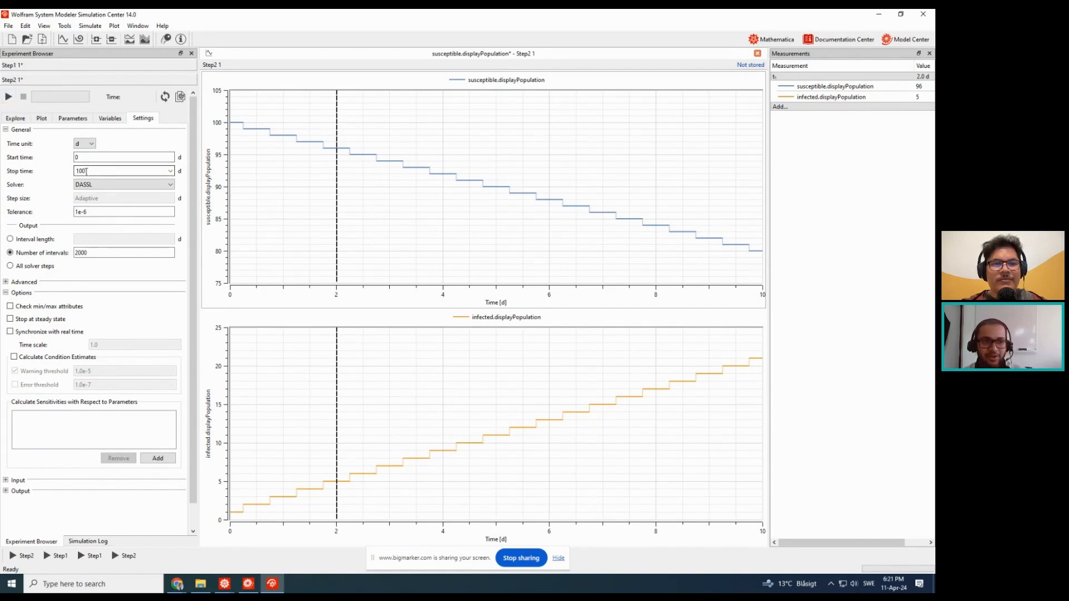
pyautogui.click(9, 96)
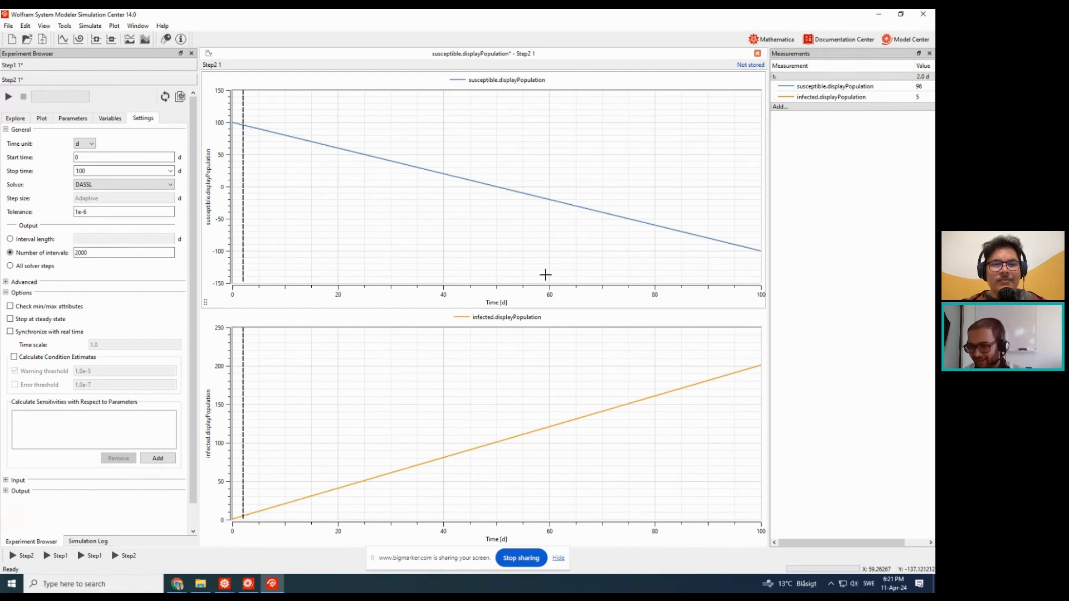
# - Apply the default-coloured plot theme with filled areas under the curves to both population plots
pyautogui.click(144, 40)
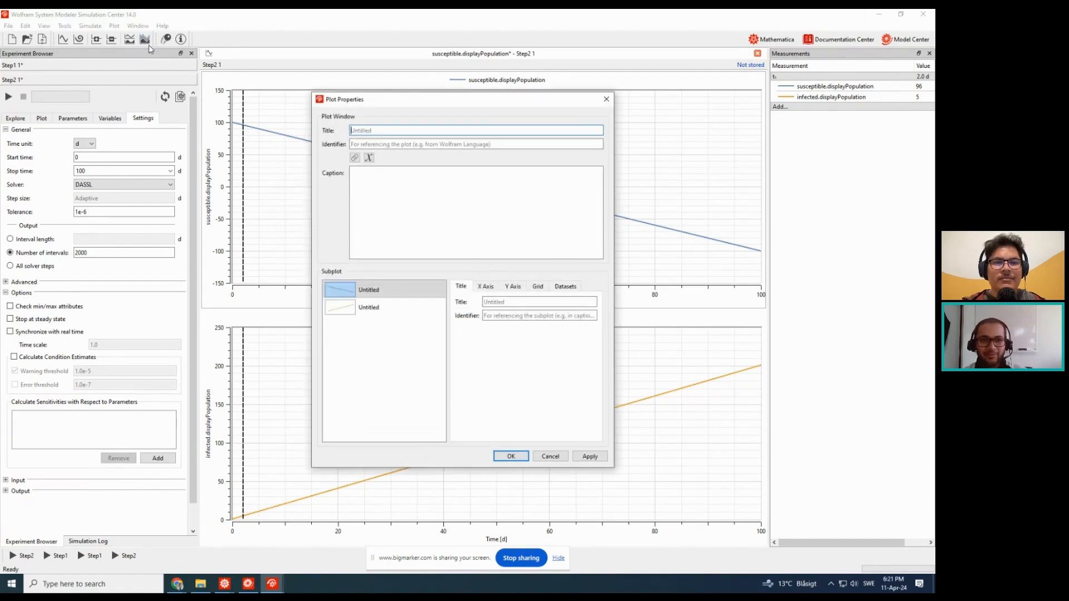
pyautogui.click(606, 99)
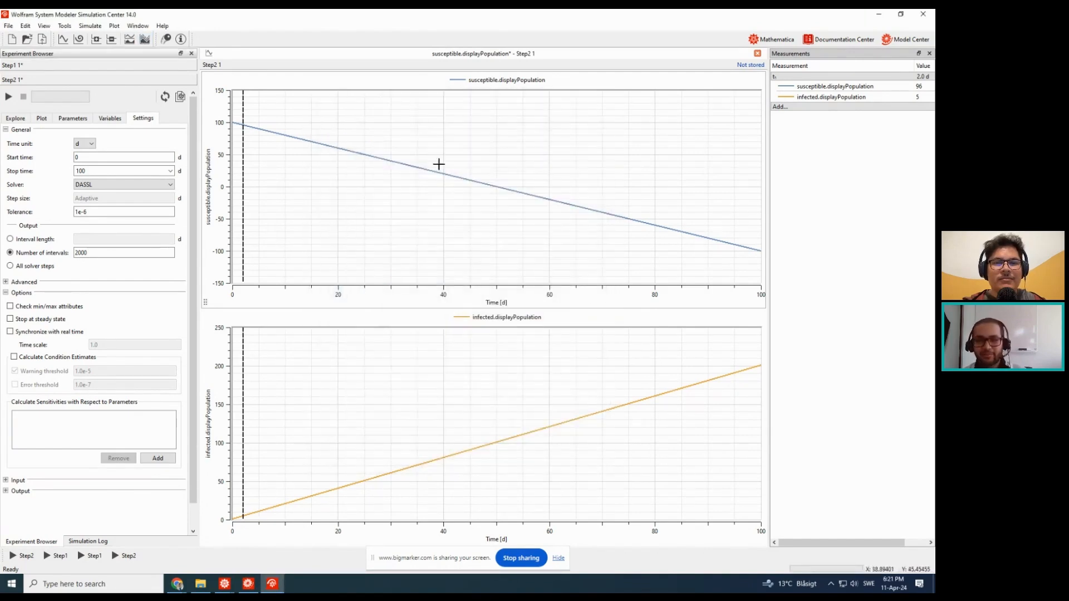
pyautogui.click(130, 39)
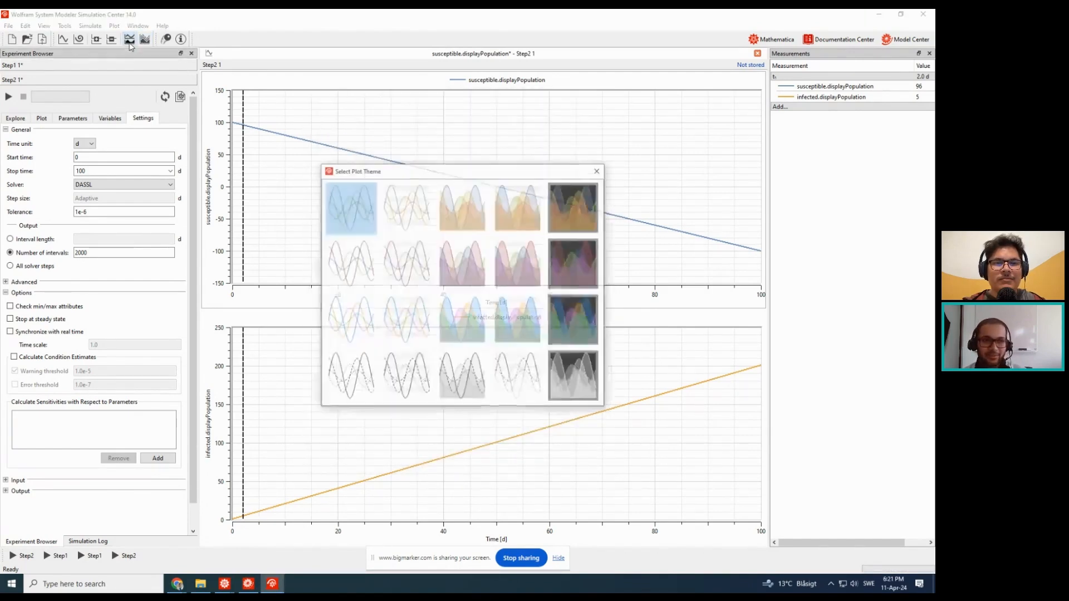
pyautogui.click(462, 207)
pyautogui.click(598, 169)
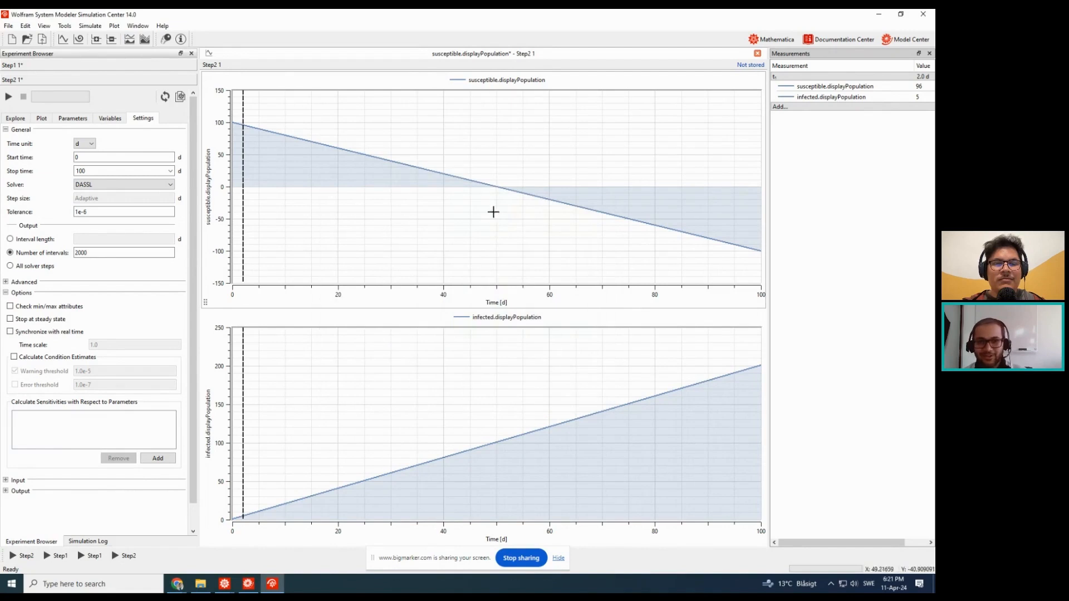
# - Set the Step2 experiment's stop time to 30 days and rerun the simulation
pyautogui.moveTo(490, 192)
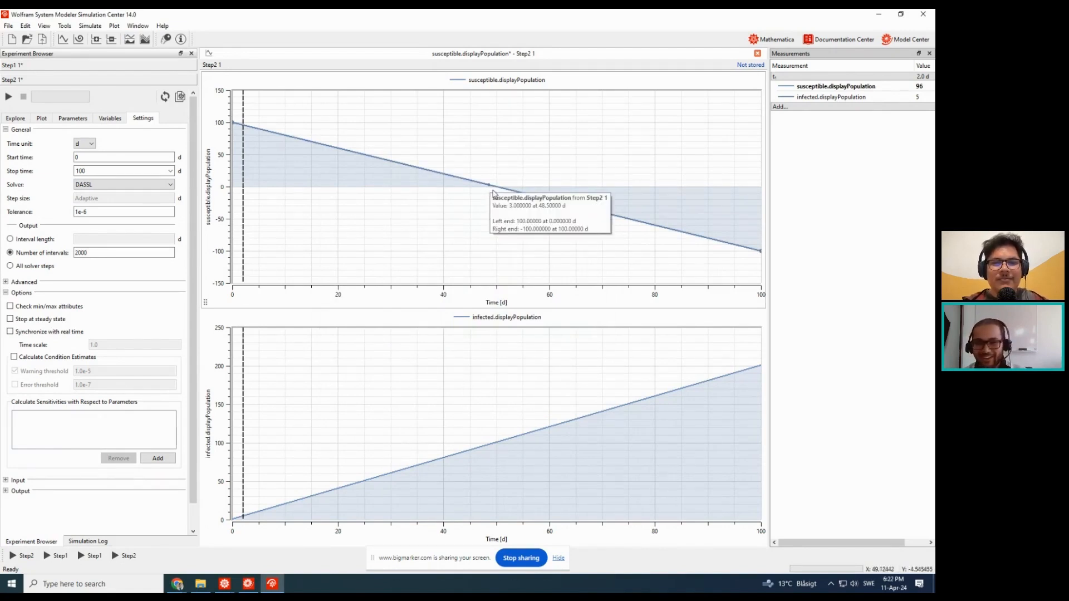
pyautogui.moveTo(538, 199)
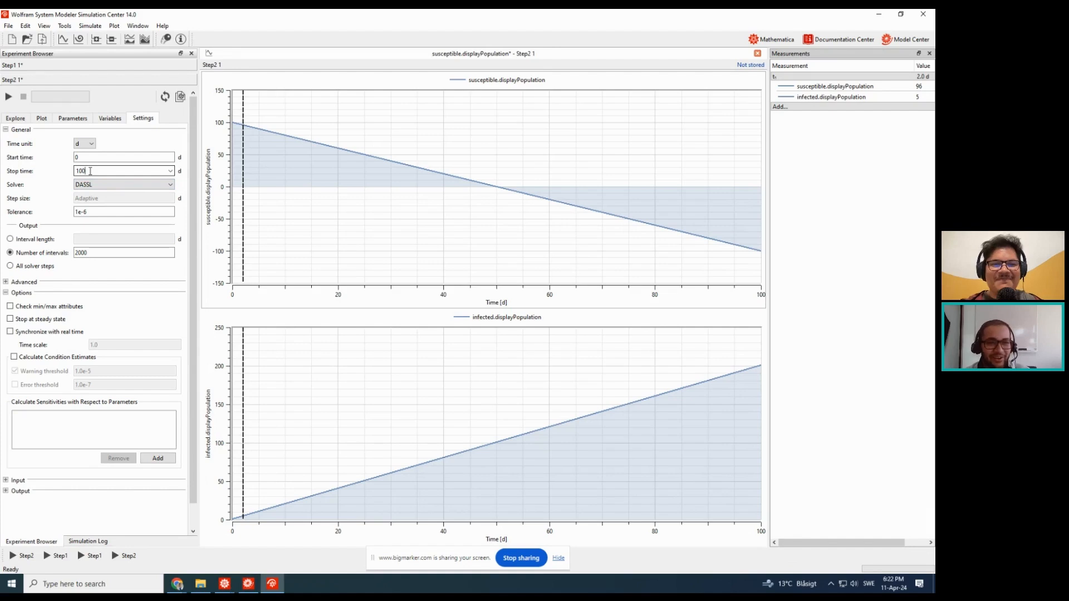
pyautogui.doubleClick(89, 171)
pyautogui.write('30')
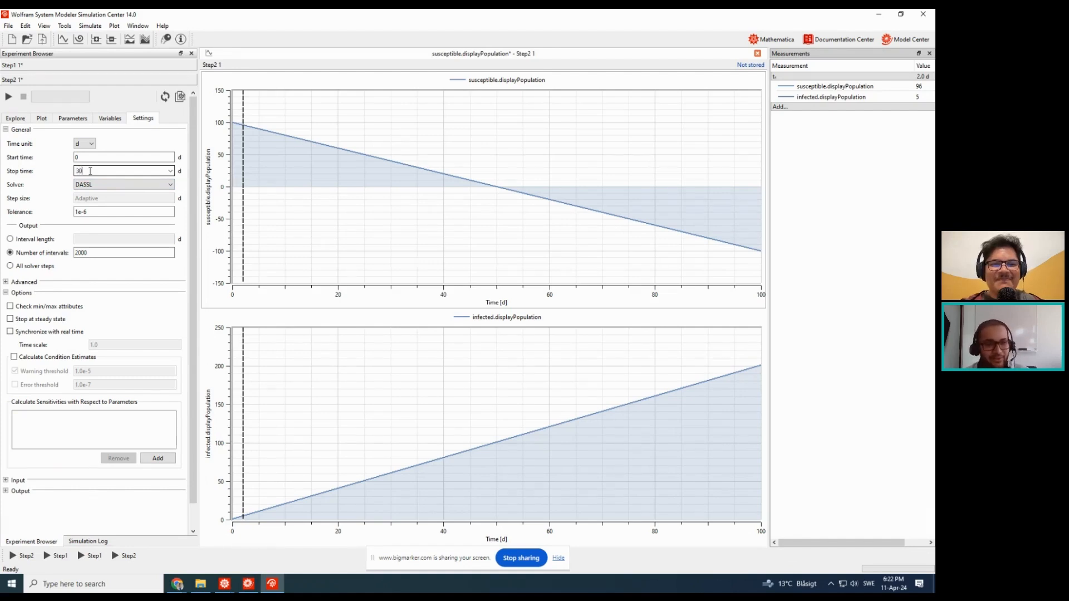
pyautogui.click(8, 97)
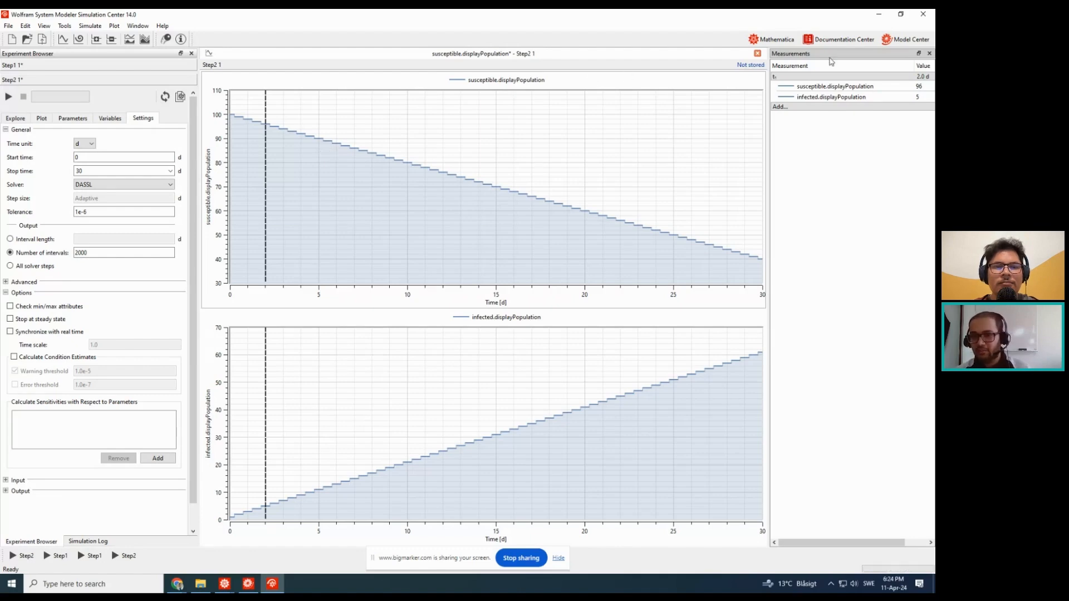
# - Switch to Model Center and replace Step2's simple transition with a QuanityDependententTransition placed between the susceptible and infected groups
pyautogui.click(888, 42)
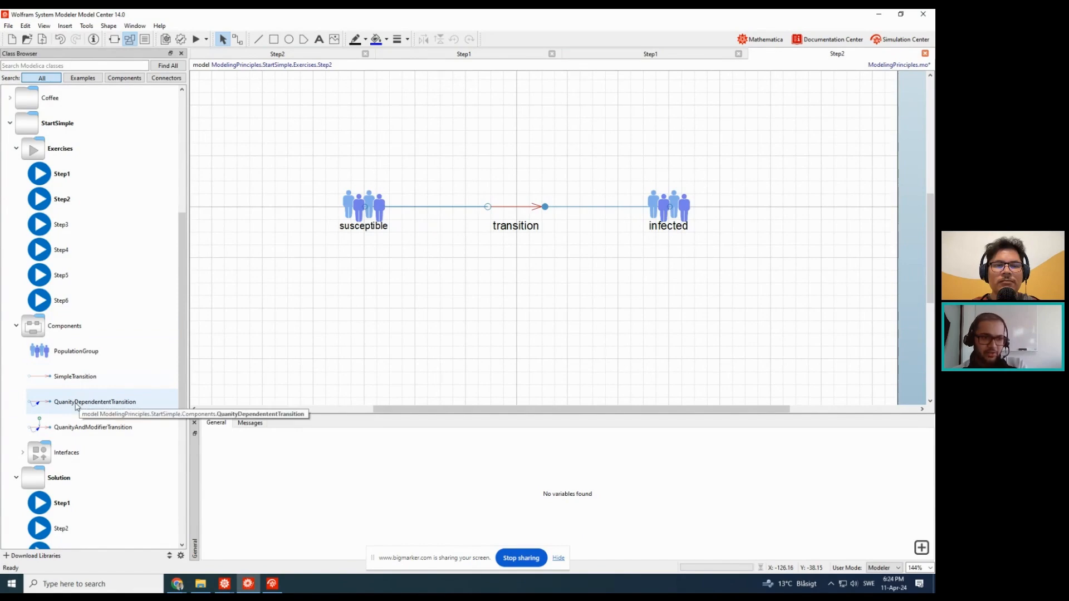
pyautogui.scroll(-1, 72, 407)
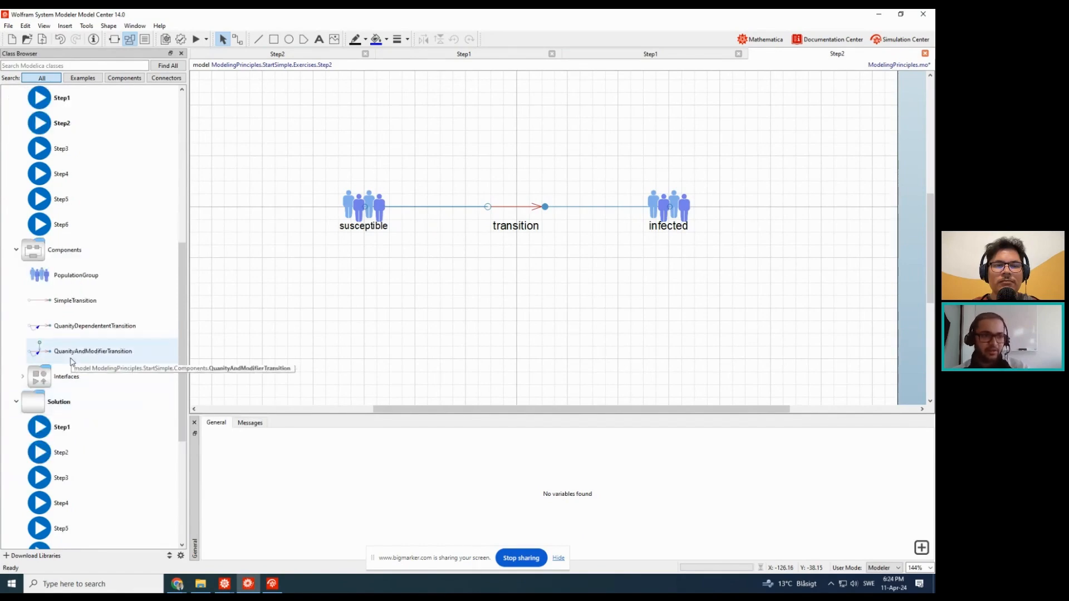
pyautogui.keyDown('ctrl'); pyautogui.scroll(3, 71, 362); pyautogui.keyUp('ctrl')
pyautogui.keyDown('ctrl'); pyautogui.scroll(-1, 72, 364); pyautogui.keyUp('ctrl')
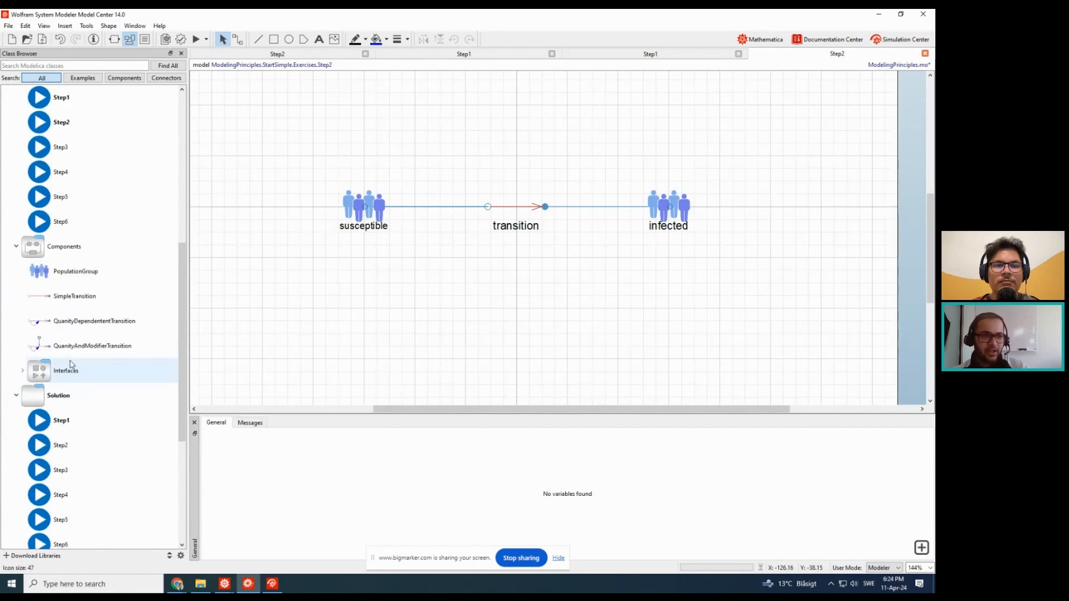
pyautogui.keyDown('ctrl'); pyautogui.scroll(4, 72, 364); pyautogui.keyUp('ctrl')
pyautogui.scroll(-3, 72, 364)
pyautogui.scroll(1, 92, 181)
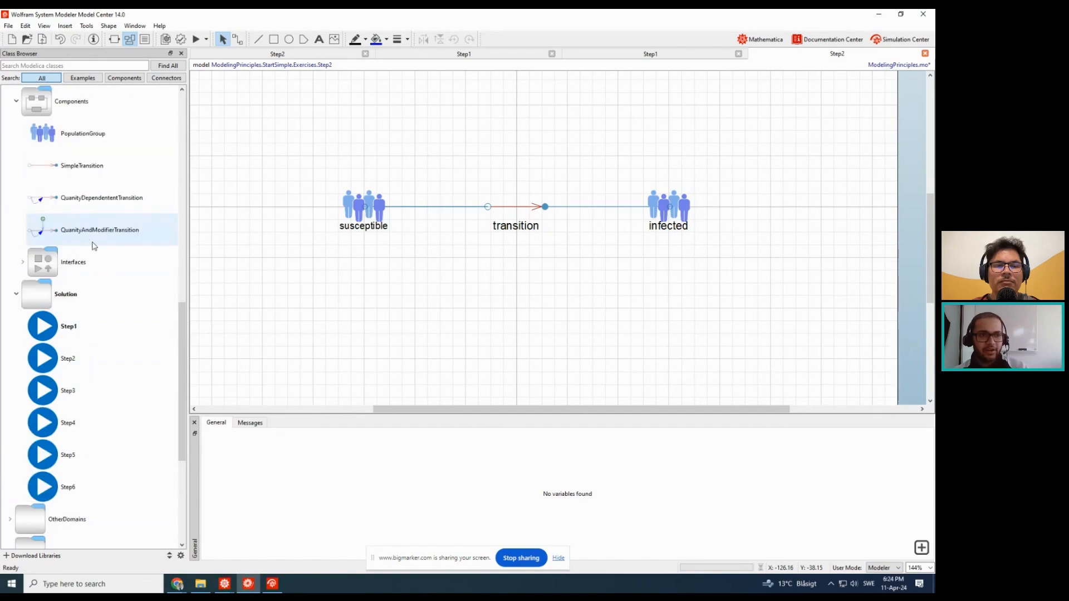
pyautogui.click(113, 208)
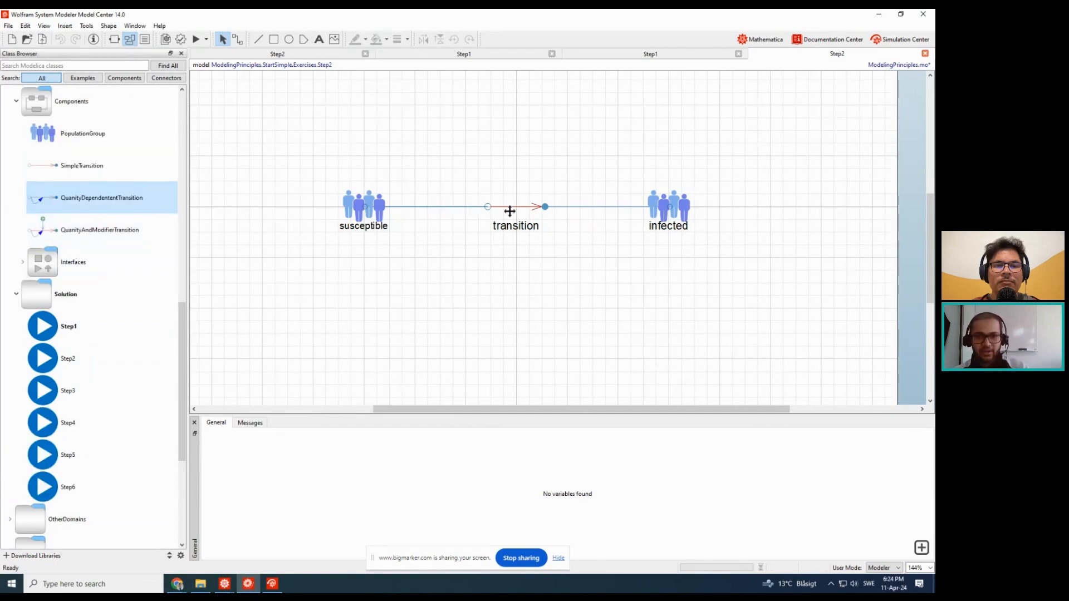
pyautogui.click(509, 211)
pyautogui.press('Delete')
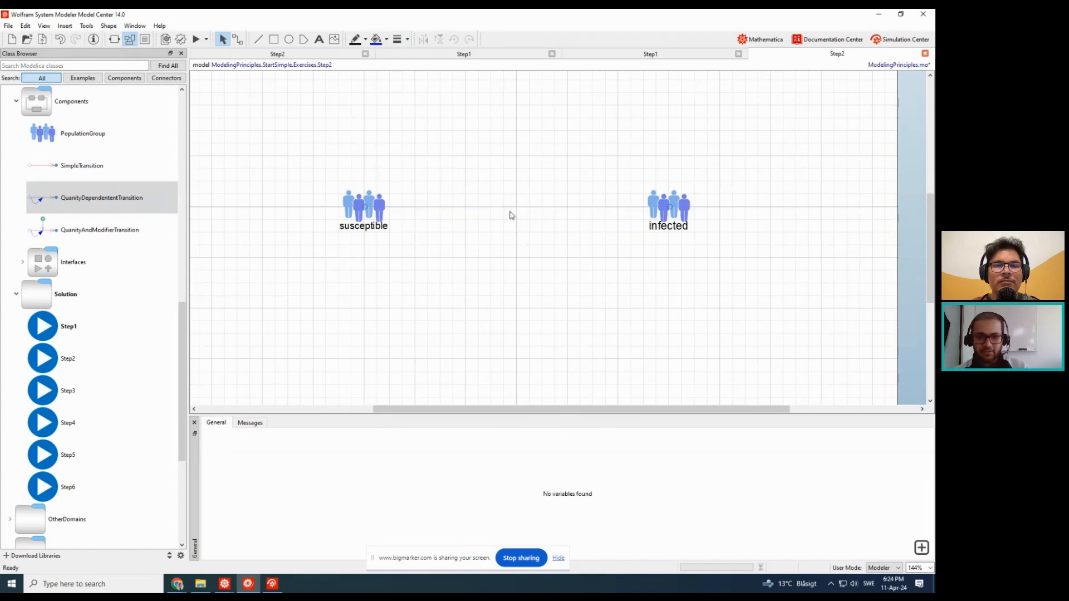
pyautogui.moveTo(91, 204); pyautogui.dragTo(515, 210)
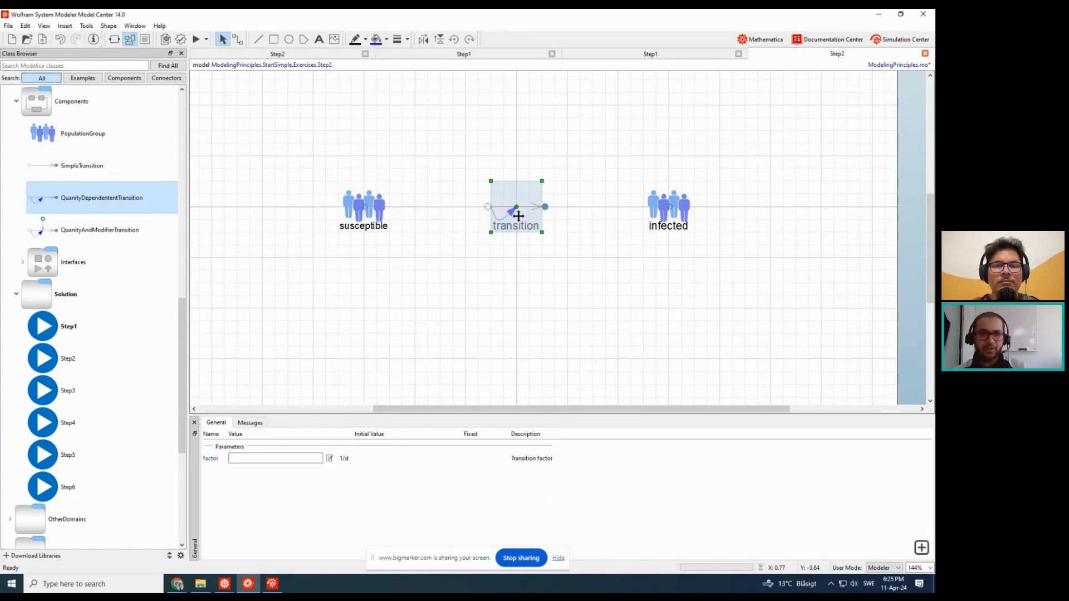
pyautogui.click(524, 250)
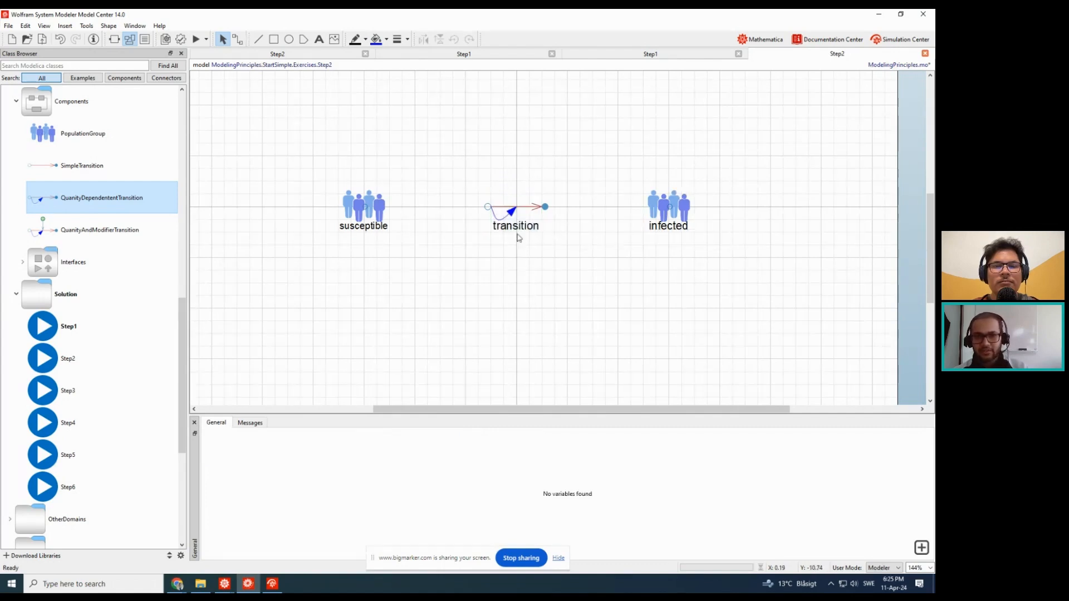
# - Set the new transition's factor parameter to 2 1/d
pyautogui.click(518, 224)
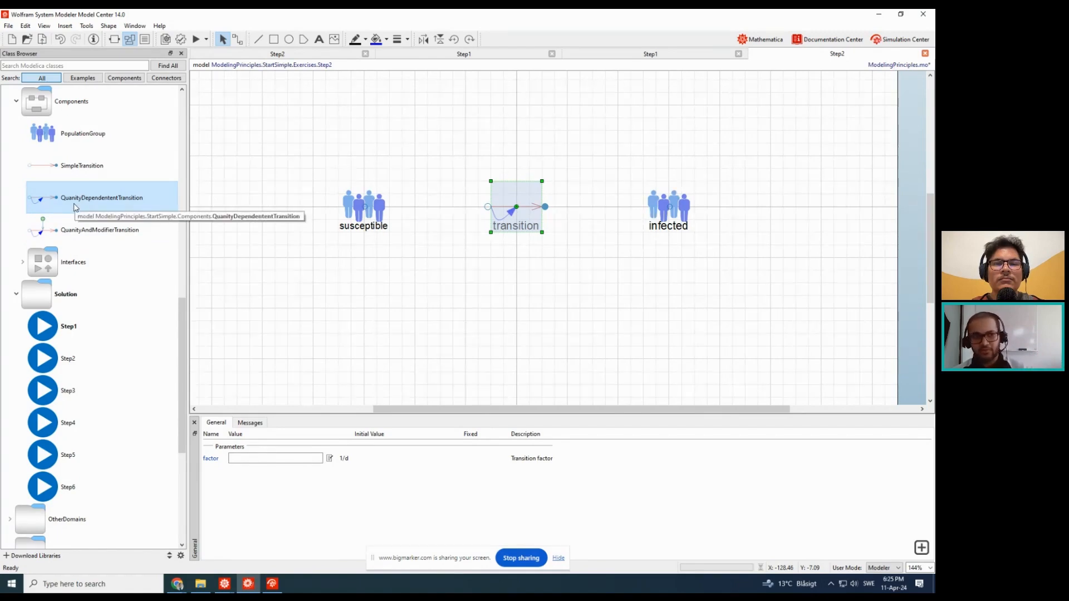
pyautogui.click(489, 231)
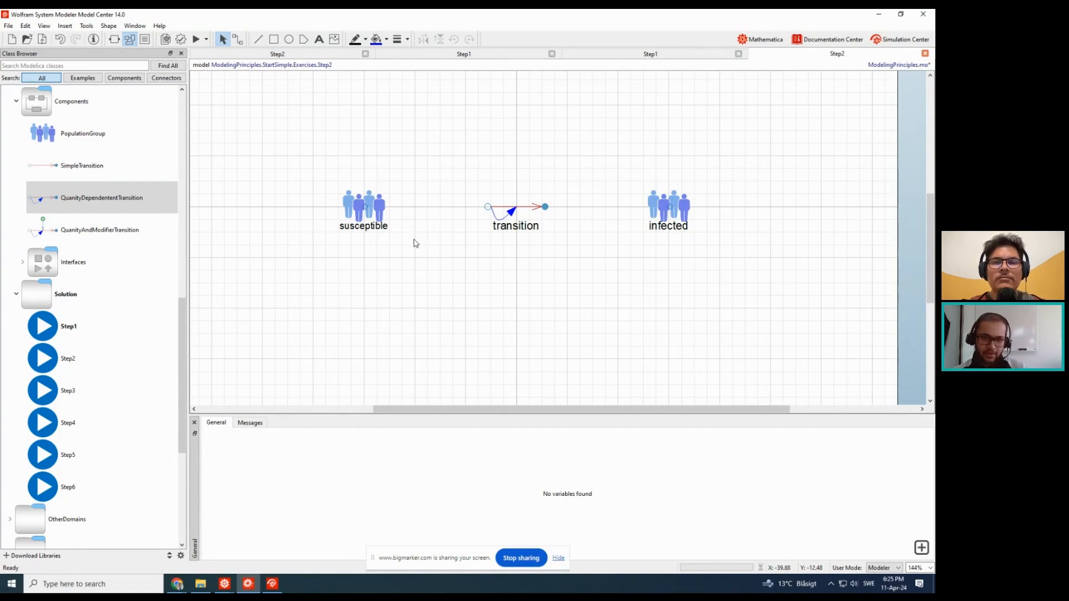
pyautogui.click(518, 215)
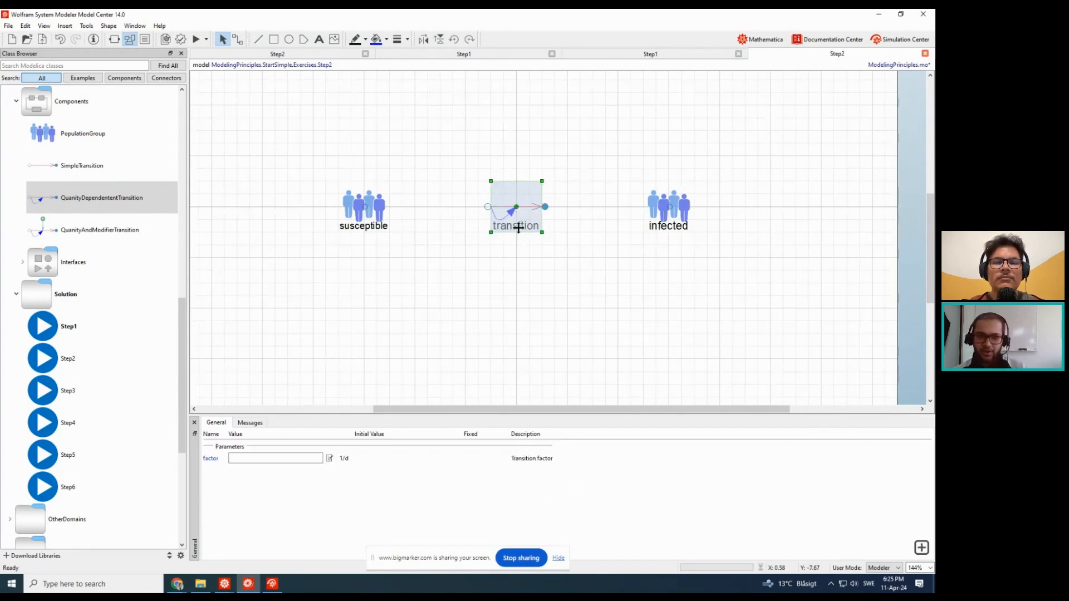
pyautogui.click(307, 458)
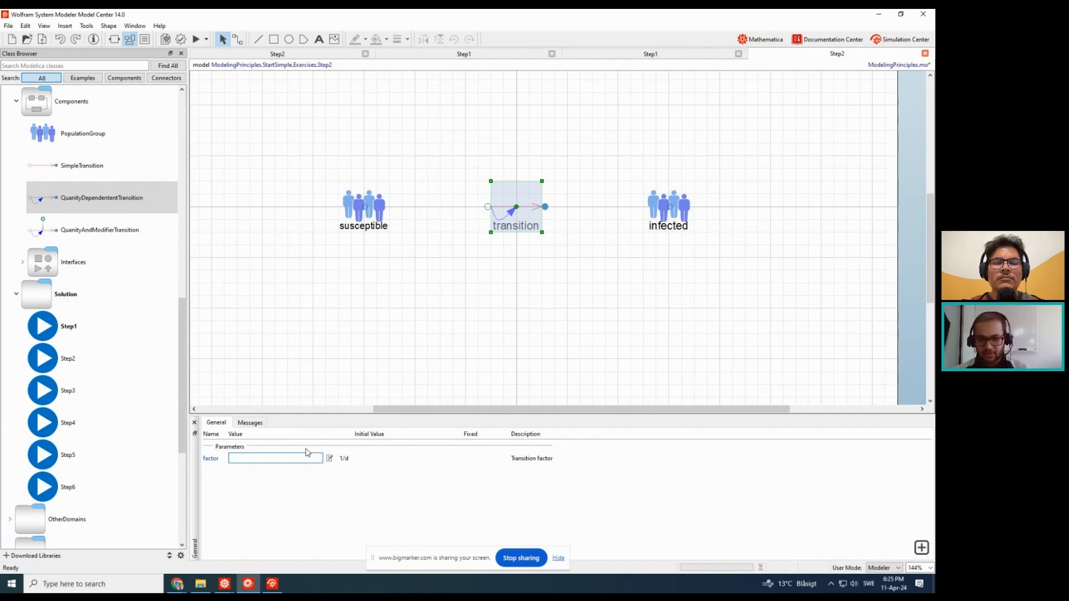
pyautogui.write('2')
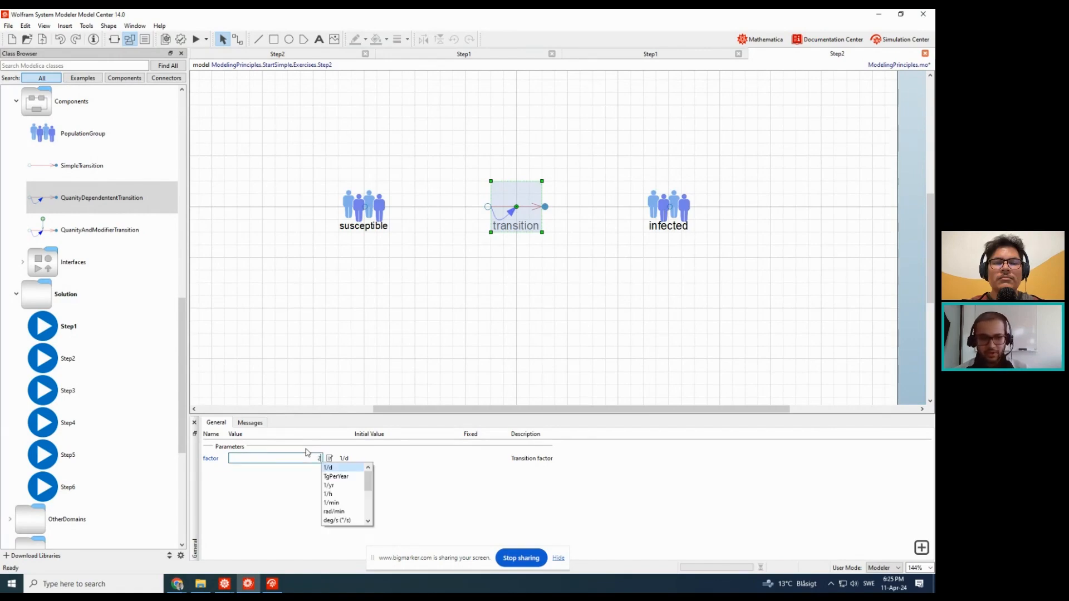
pyautogui.click(329, 467)
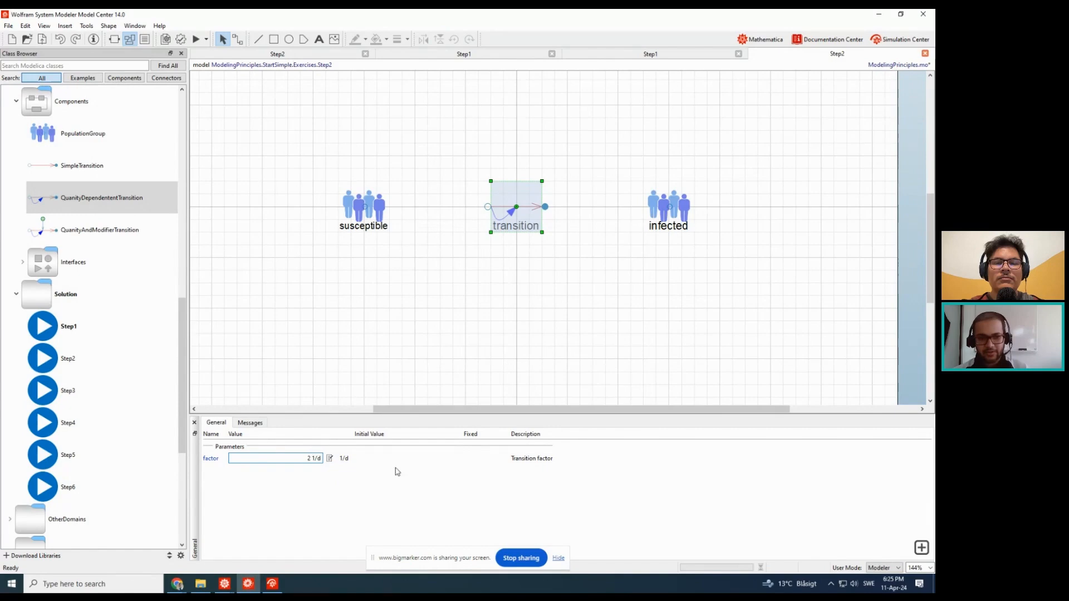
pyautogui.click(442, 321)
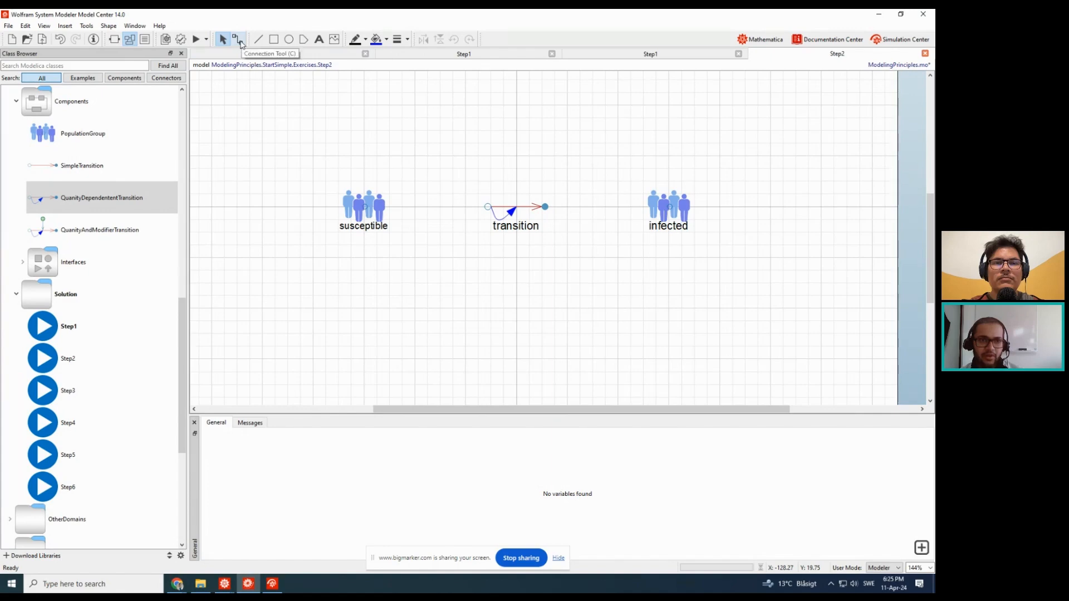
# - Connect the susceptible group to the infected group through the transition, and check both groups' initial populations
pyautogui.click(239, 40)
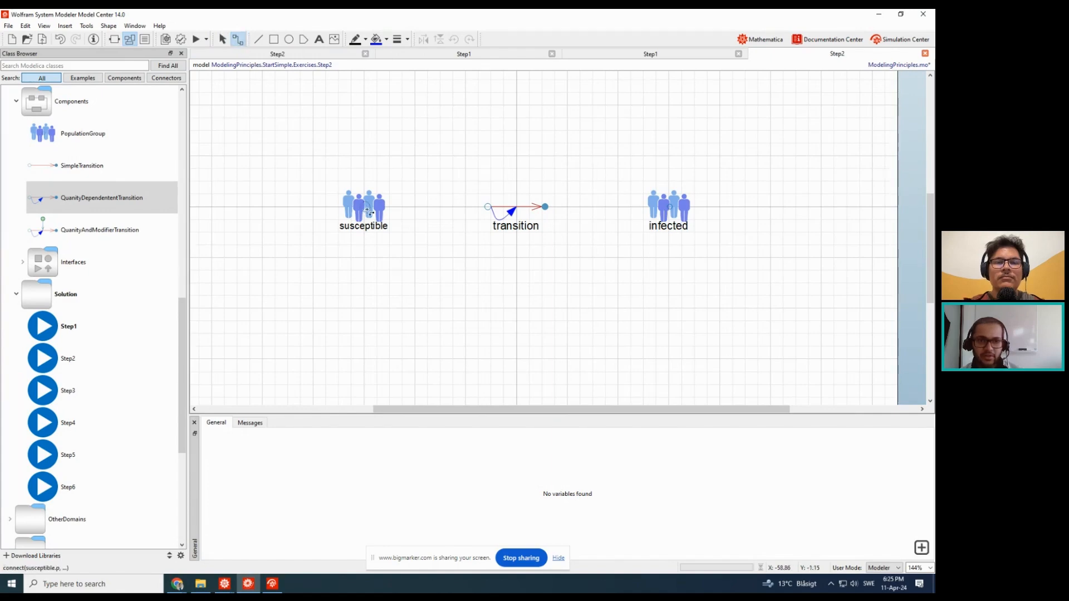
pyautogui.moveTo(363, 213); pyautogui.dragTo(671, 211)
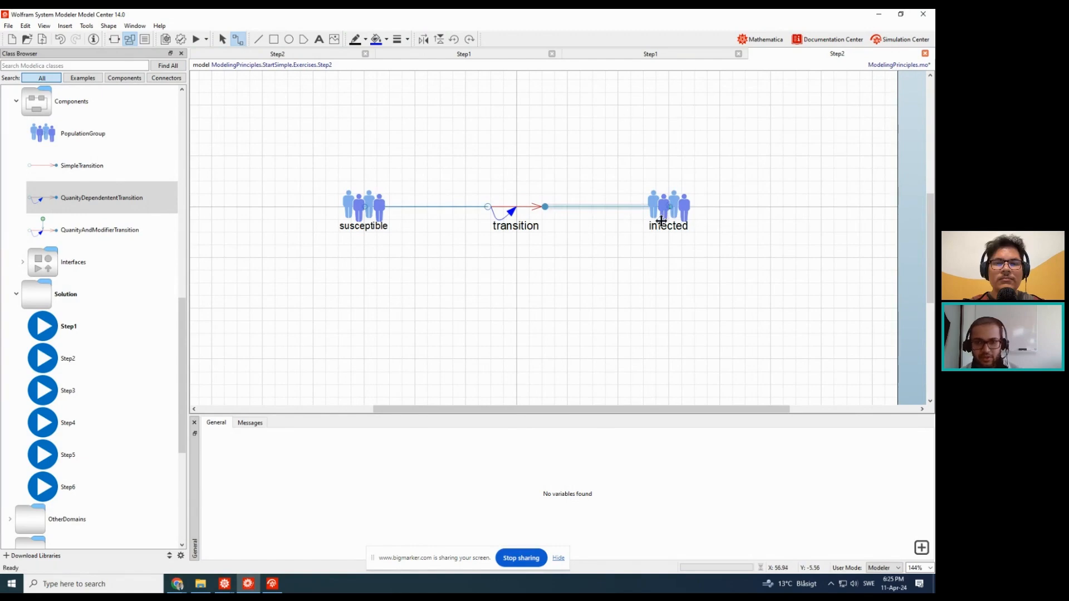
pyautogui.click(670, 211)
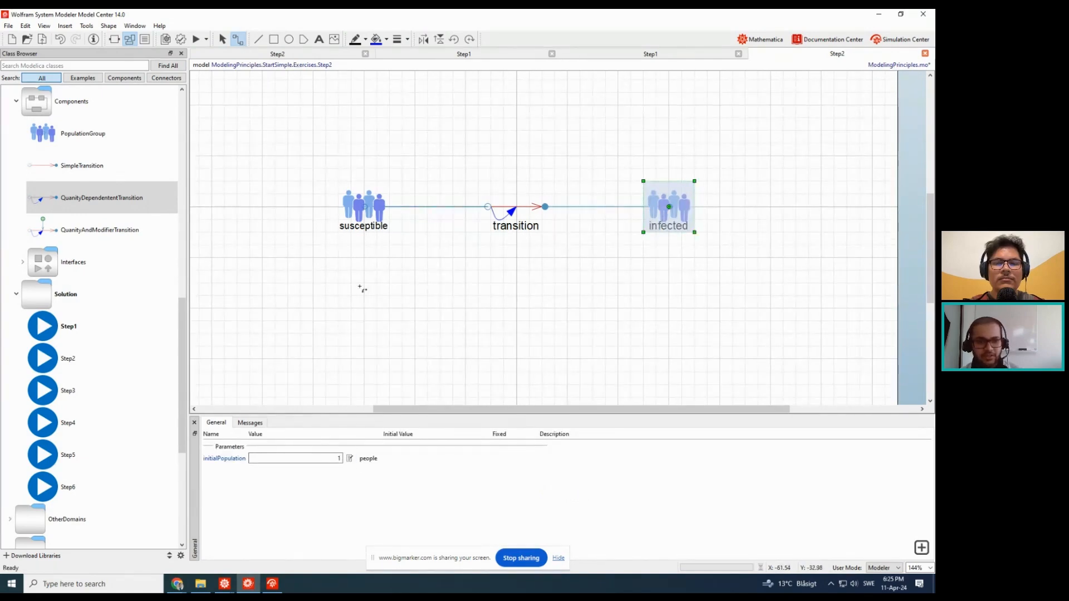
pyautogui.click(359, 227)
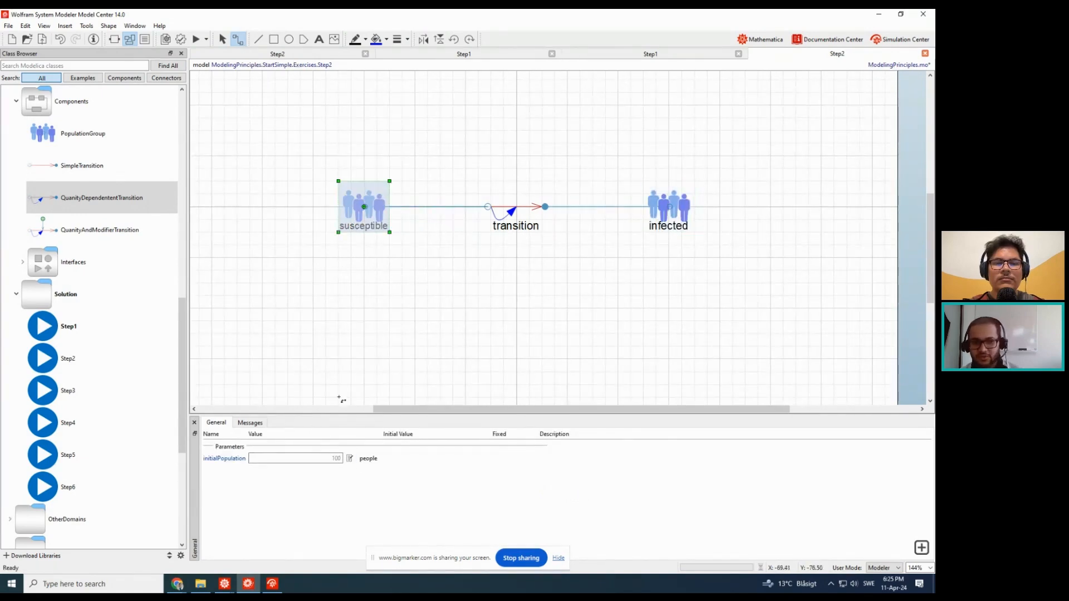
pyautogui.click(390, 321)
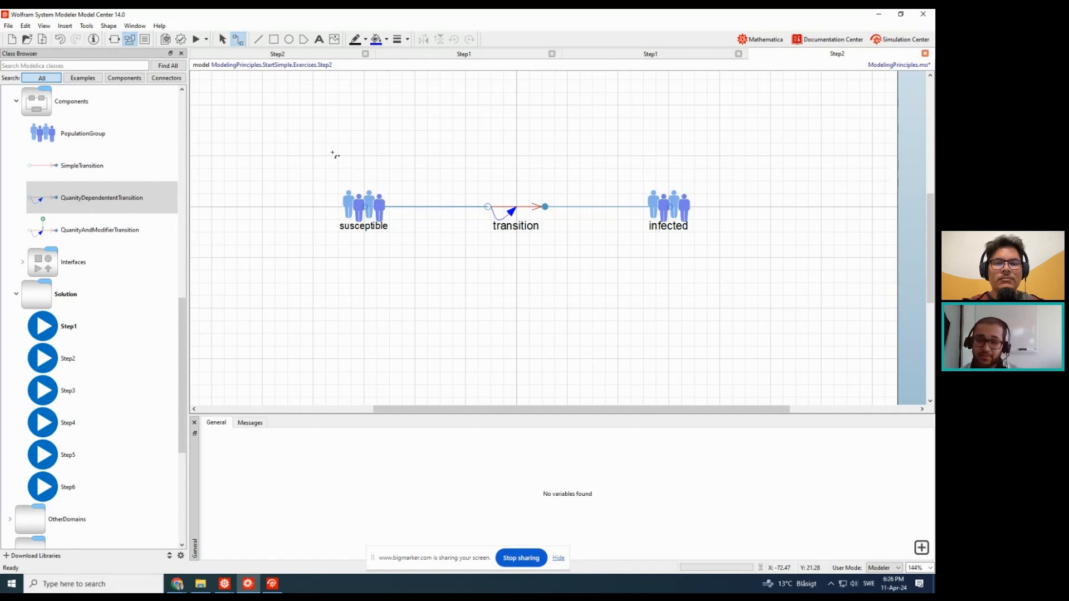
# - Simulate the updated Step2 model and delete the 2-day measurement markers from both population plots
pyautogui.click(195, 40)
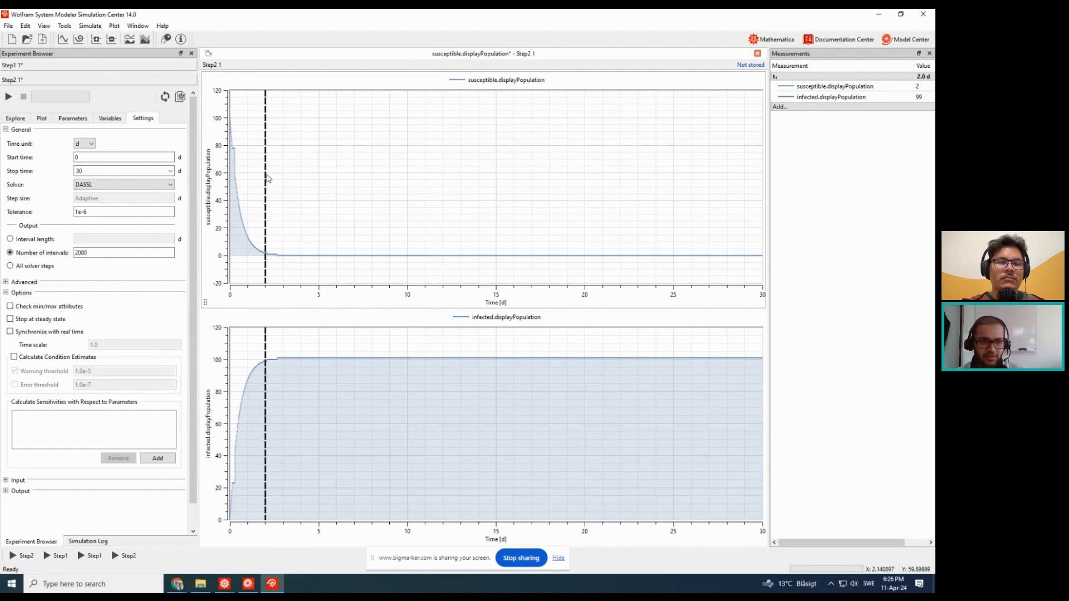
pyautogui.rightClick(267, 179)
pyautogui.click(290, 206)
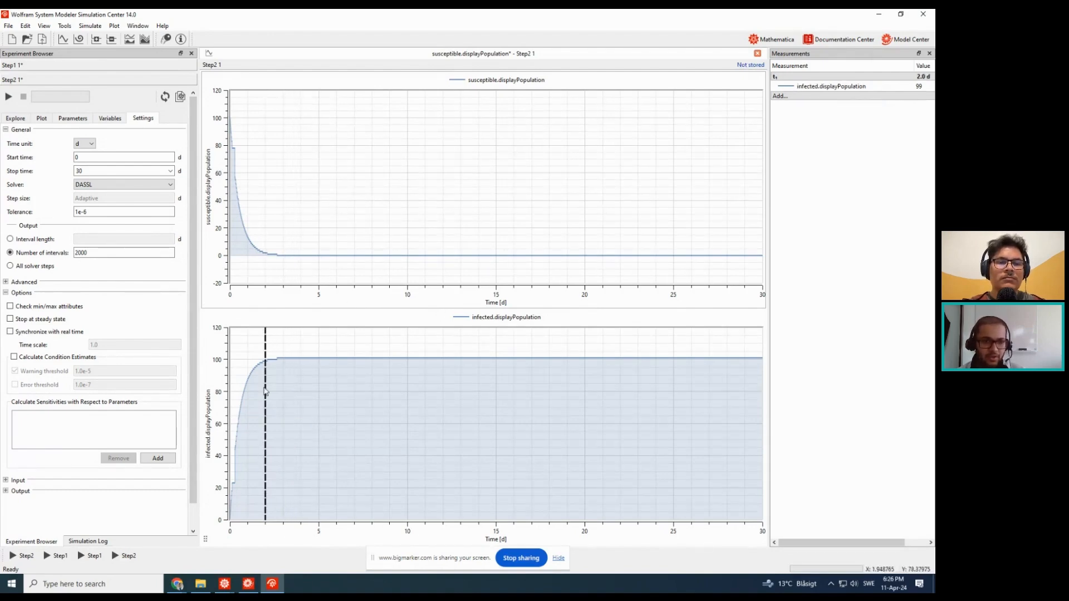
pyautogui.rightClick(266, 351)
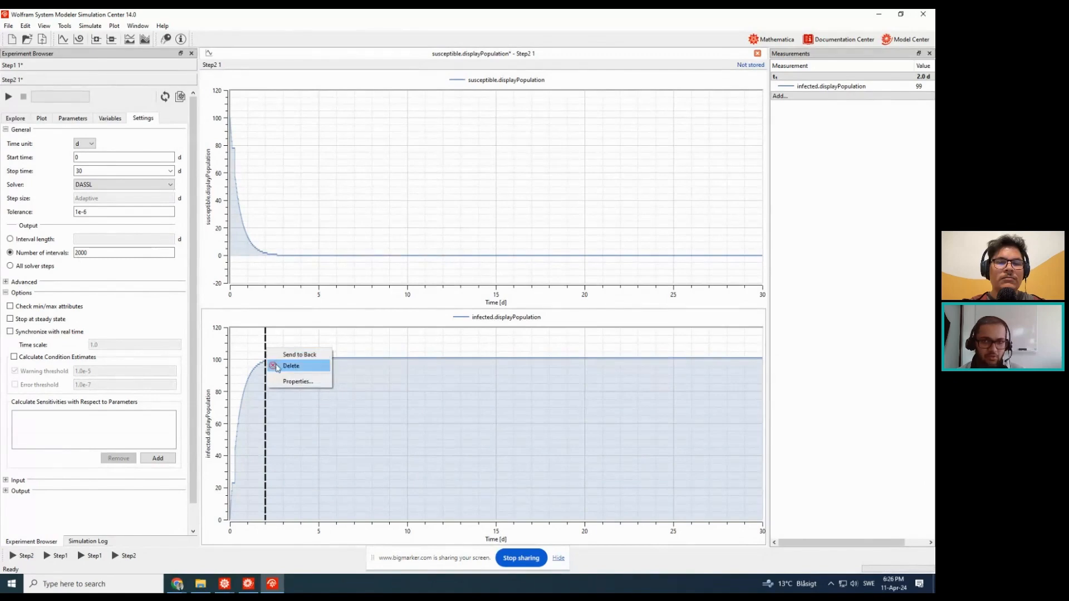
pyautogui.click(290, 365)
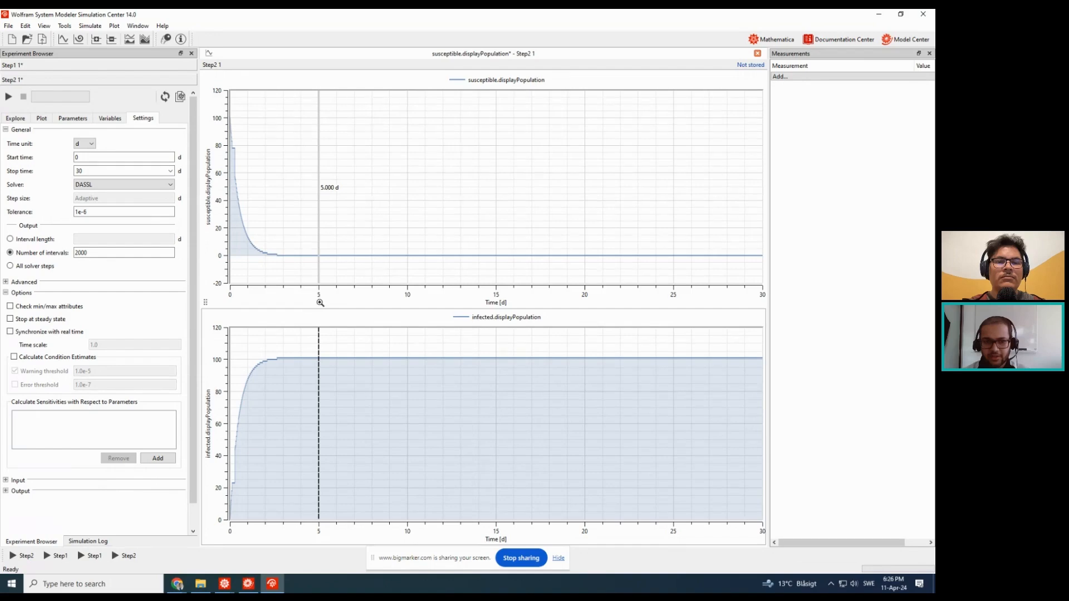
# - Zoom the shared time axis of the population plots to the range from 0 to 5 days
pyautogui.moveTo(321, 302); pyautogui.dragTo(234, 299)
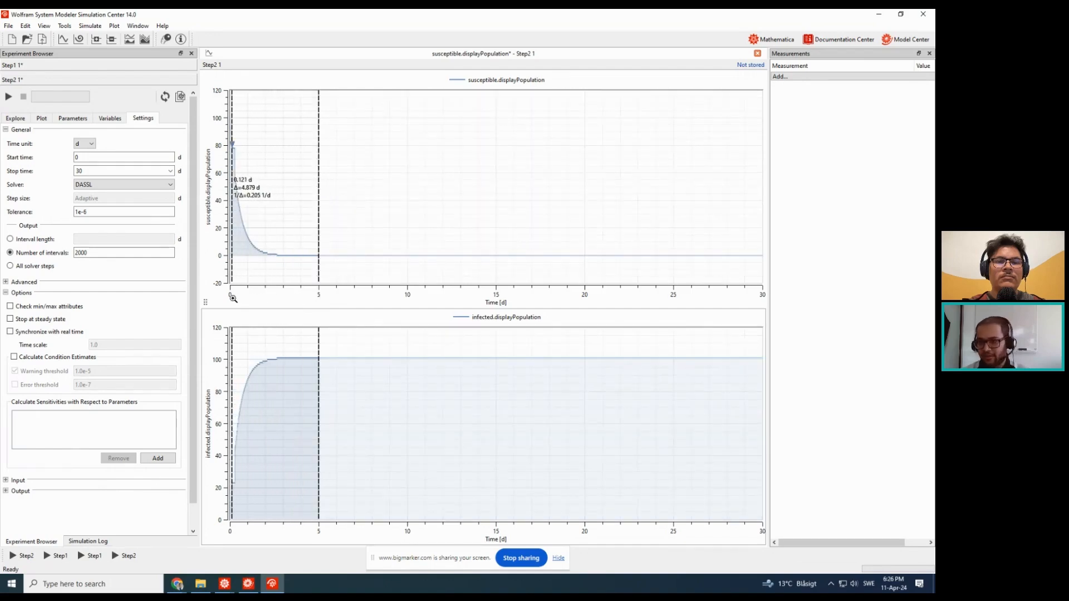
pyautogui.moveTo(233, 299); pyautogui.dragTo(229, 299)
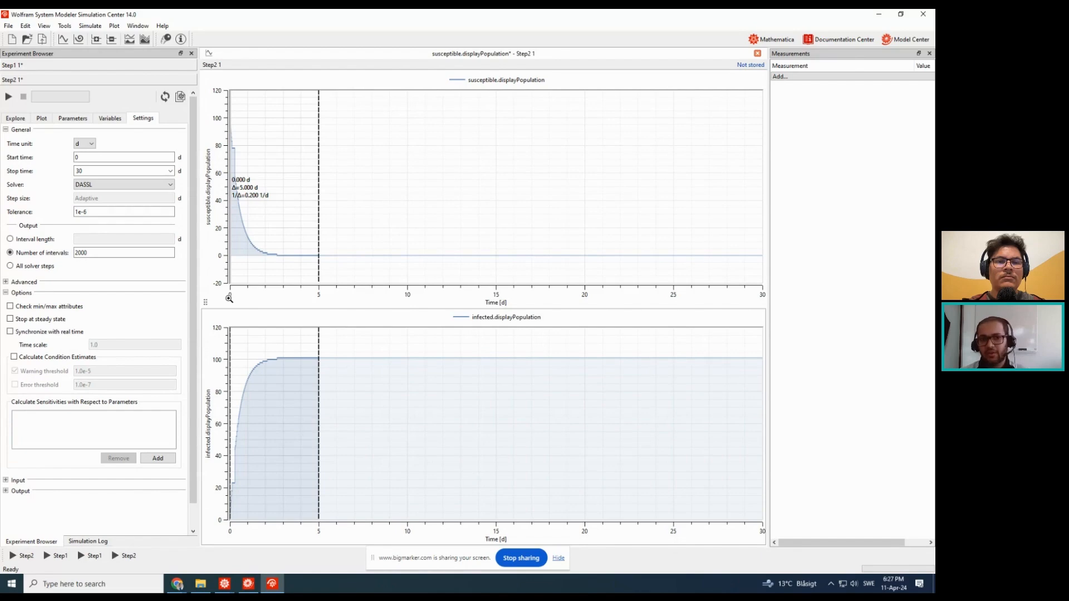
pyautogui.click(229, 299)
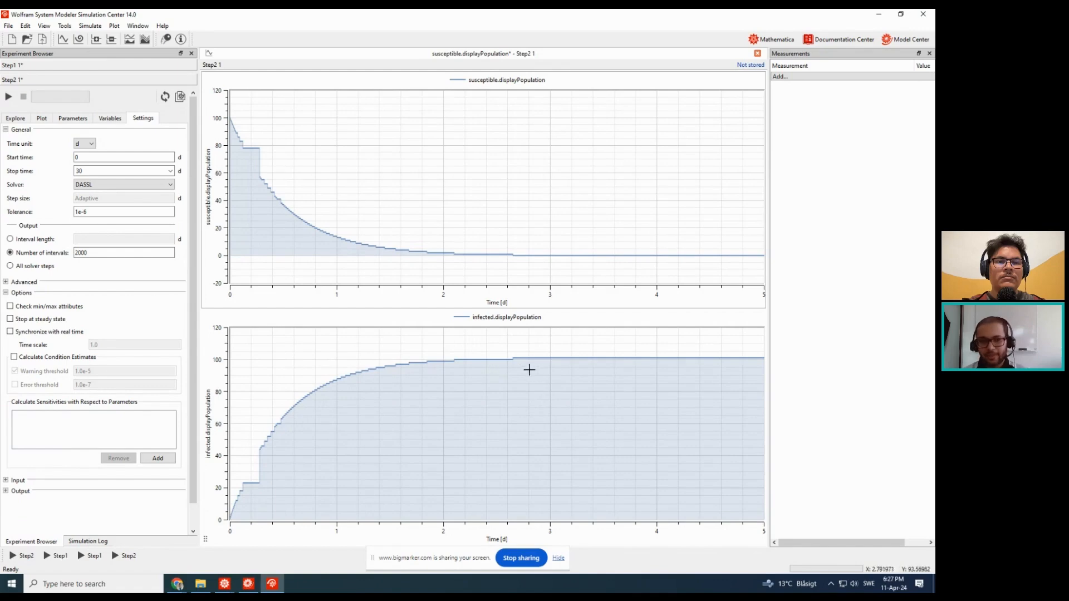
# - Rerun the Step2 simulation with the Explicit Euler (fixed step) solver at a 0.001 d step size, and restore the plots' full time range
pyautogui.moveTo(578, 359)
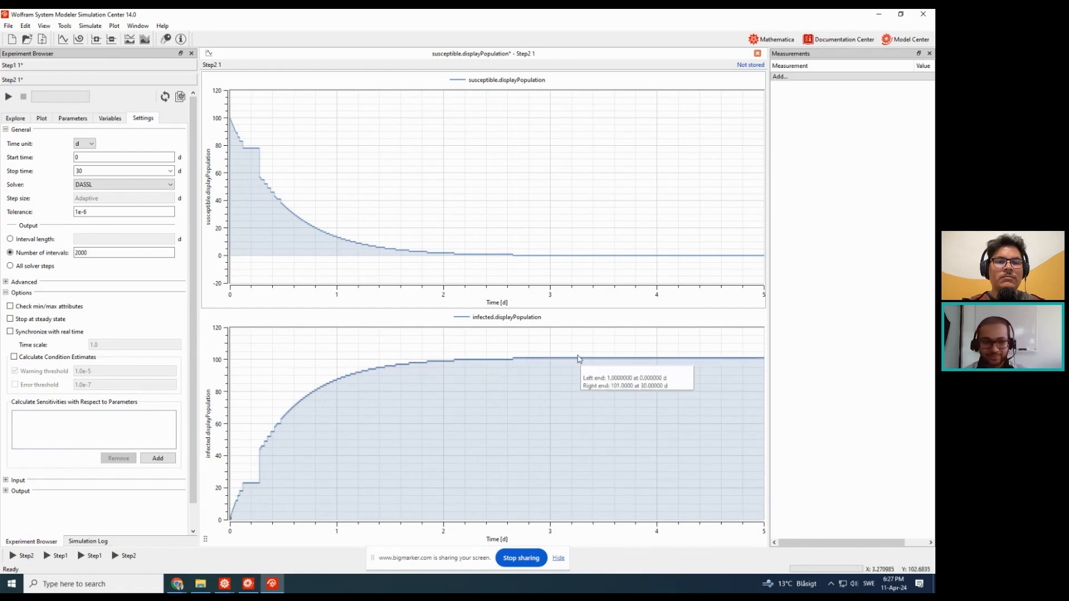
pyautogui.click(107, 186)
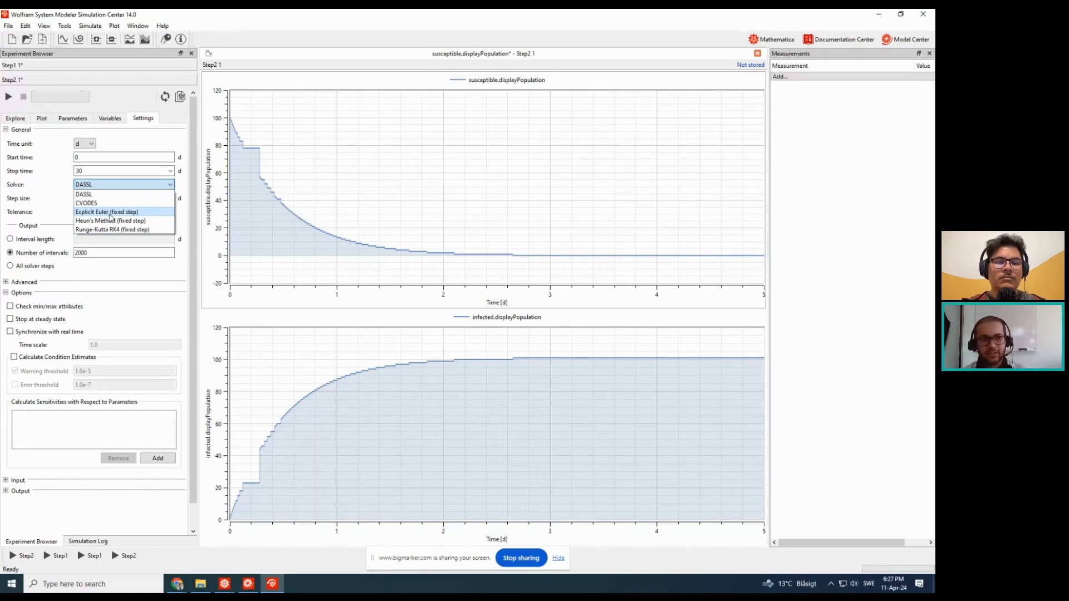
pyautogui.click(111, 213)
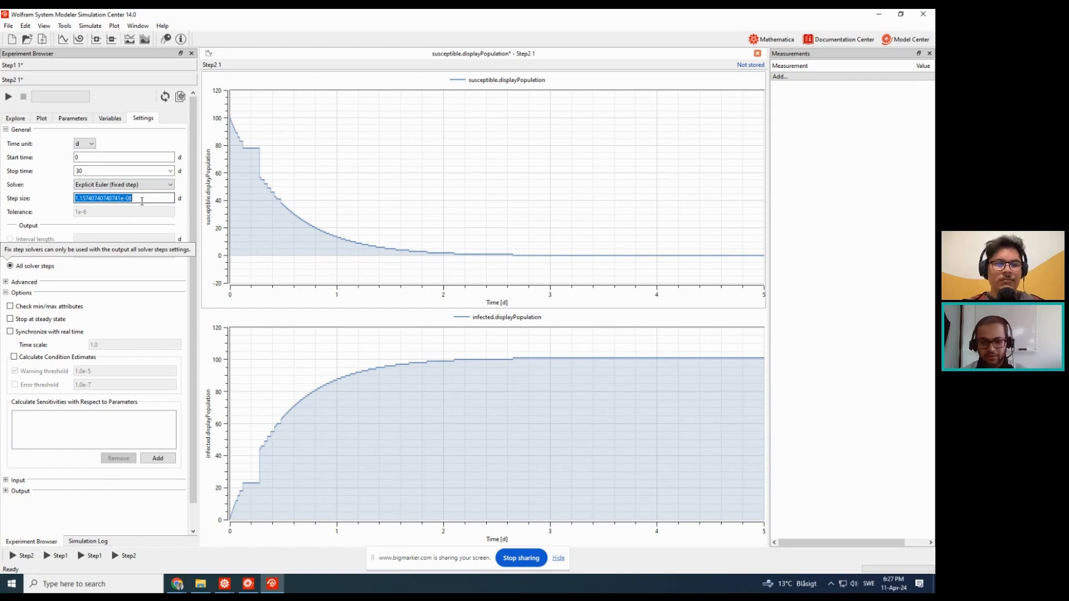
pyautogui.write('0.001')
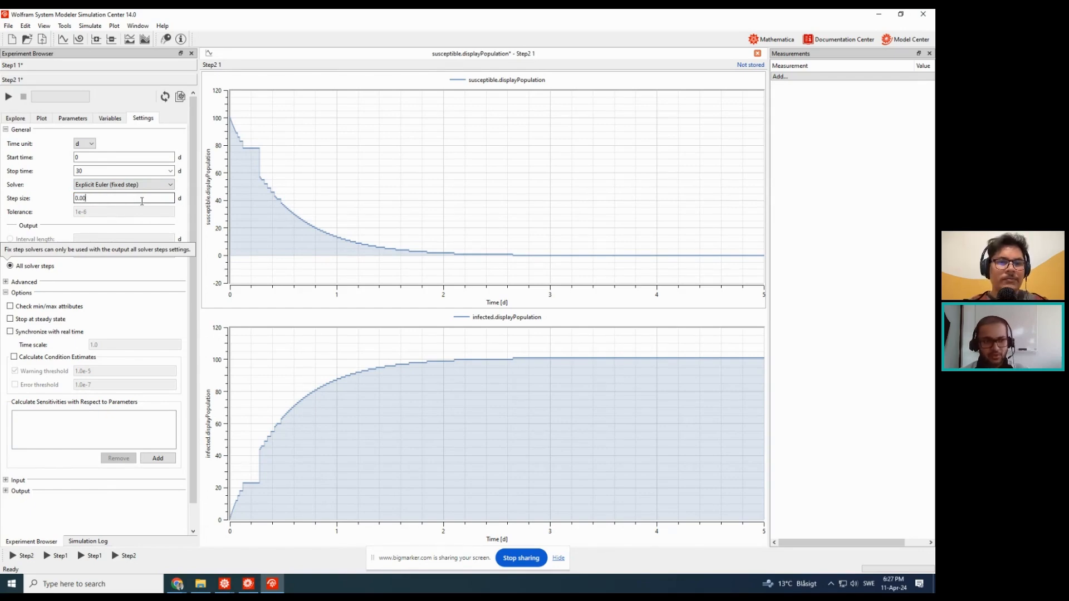
pyautogui.click(8, 96)
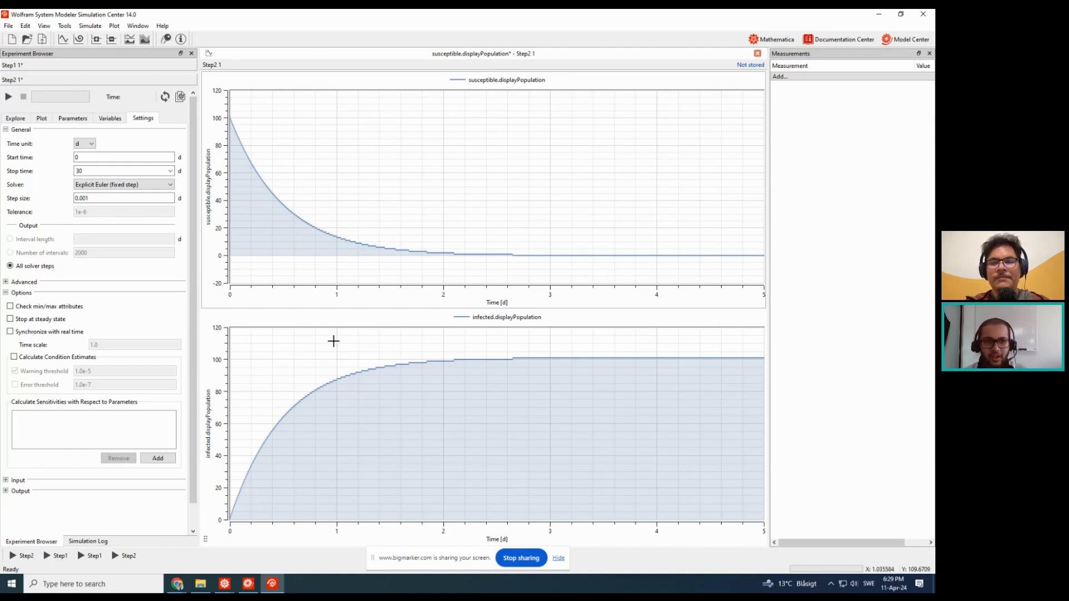
pyautogui.doubleClick(475, 176)
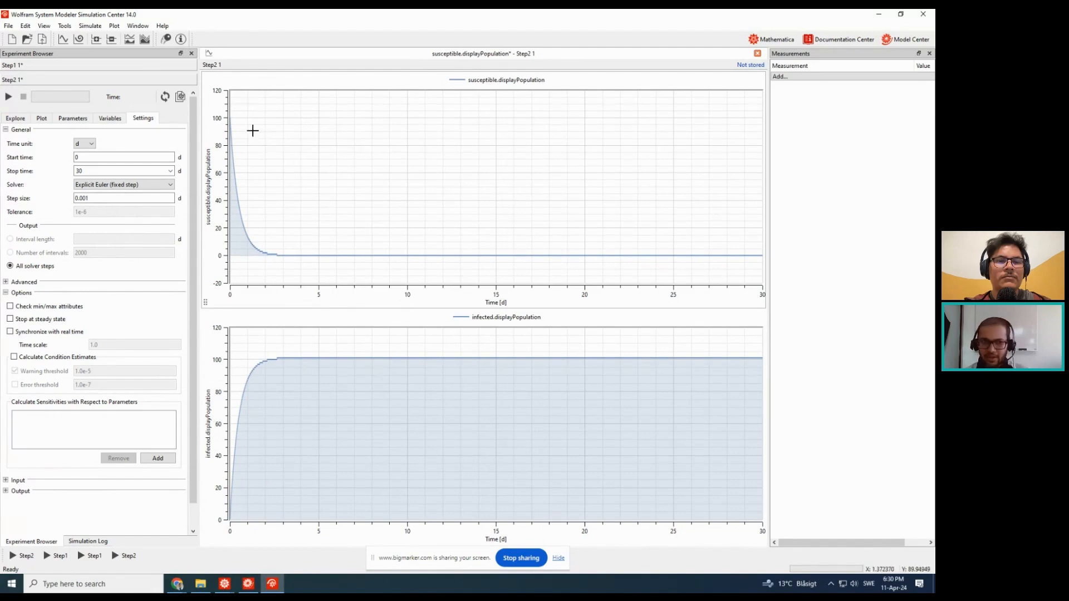
pyautogui.moveTo(230, 121)
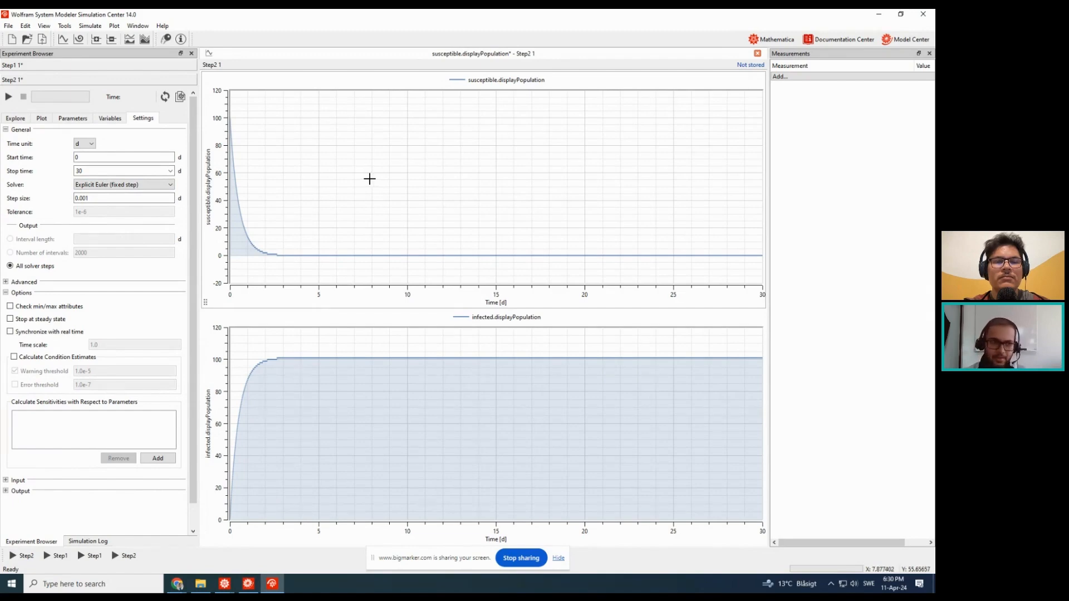
# - Create a new control panel titled "Model parameters" for exploring the Step2 experiment
pyautogui.click(19, 119)
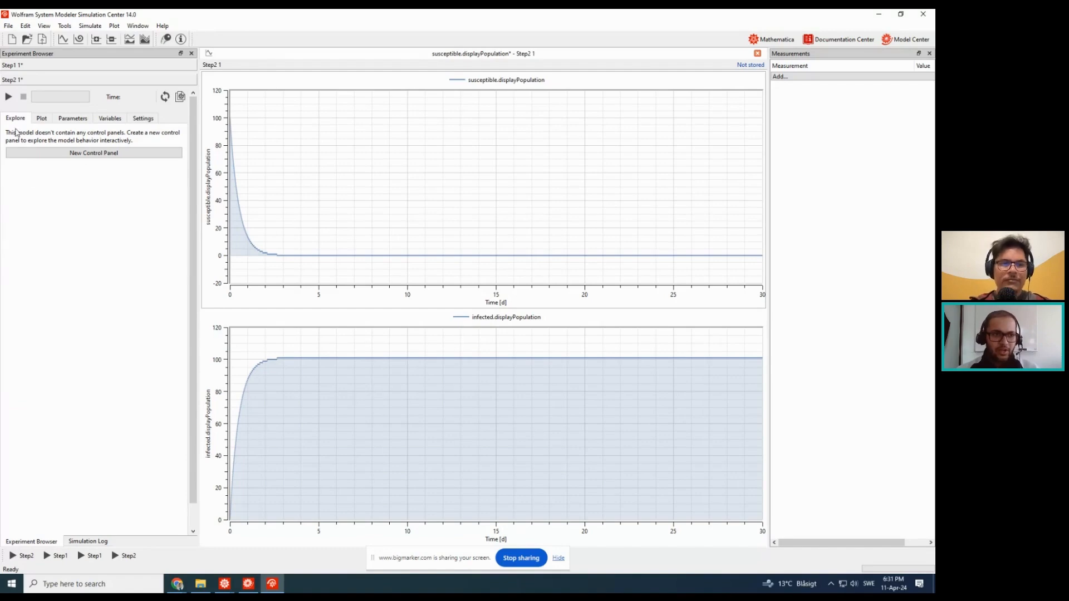
pyautogui.click(79, 154)
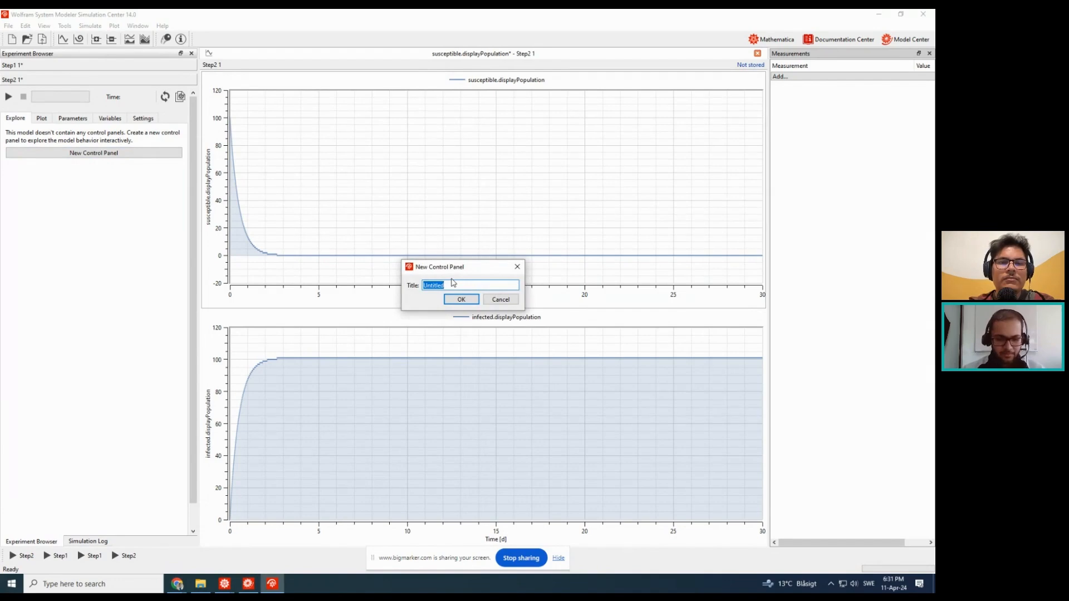
pyautogui.write('Model p')
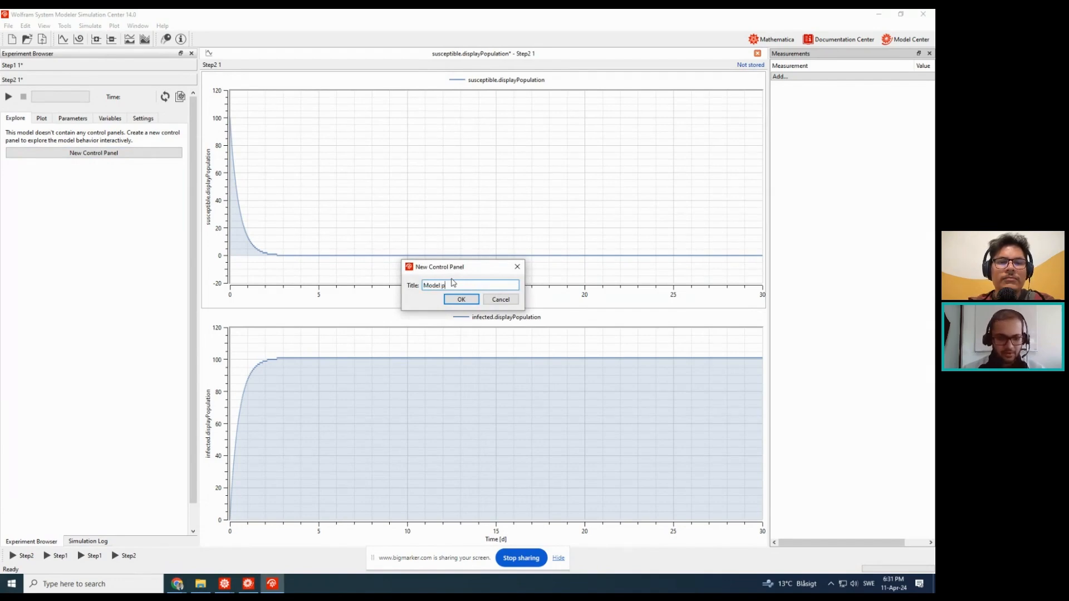
pyautogui.write('arame')
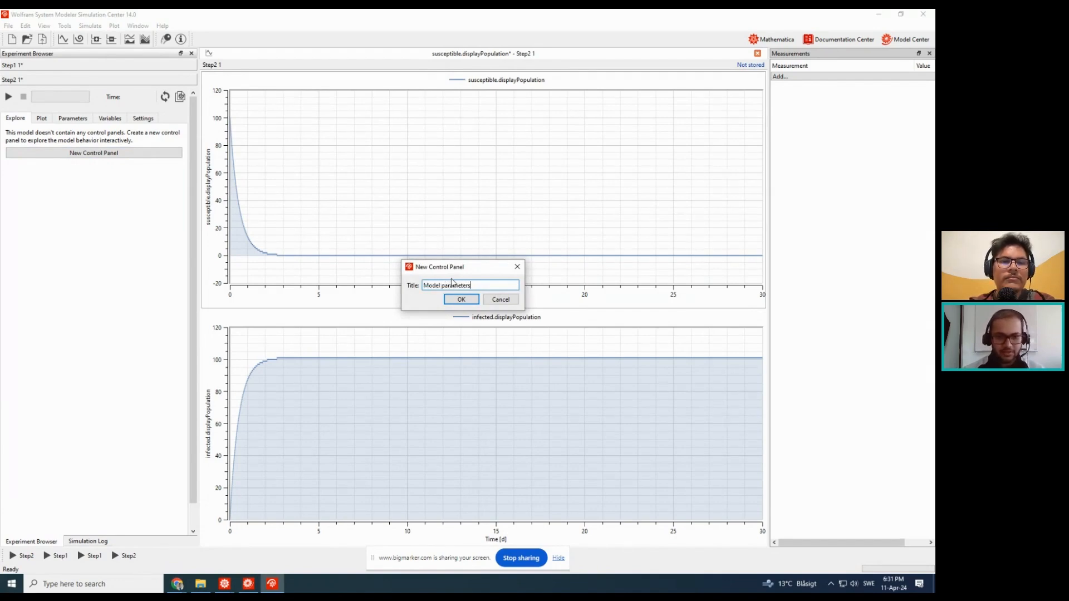
pyautogui.write('ters')
pyautogui.click(461, 299)
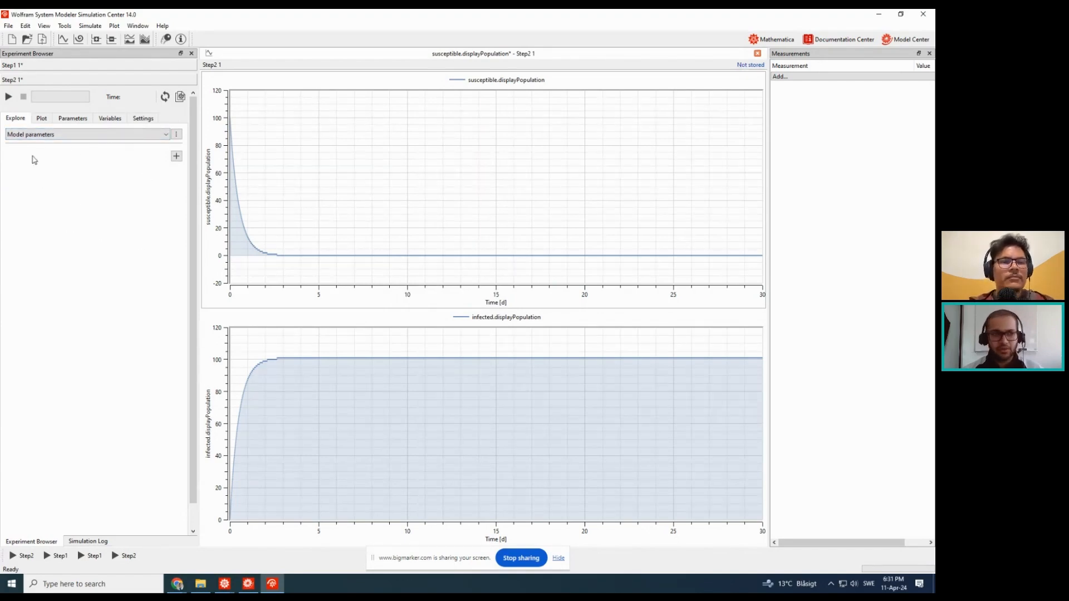
# - Start a control object for the transition's factor in the Model parameters panel and label it "Transition factor"
pyautogui.click(176, 157)
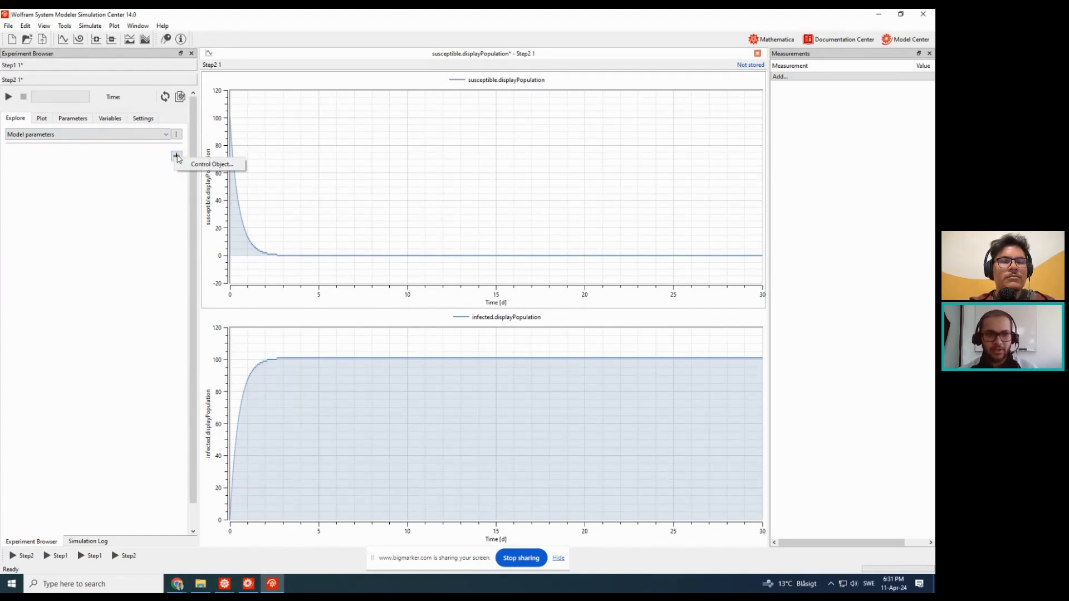
pyautogui.click(206, 165)
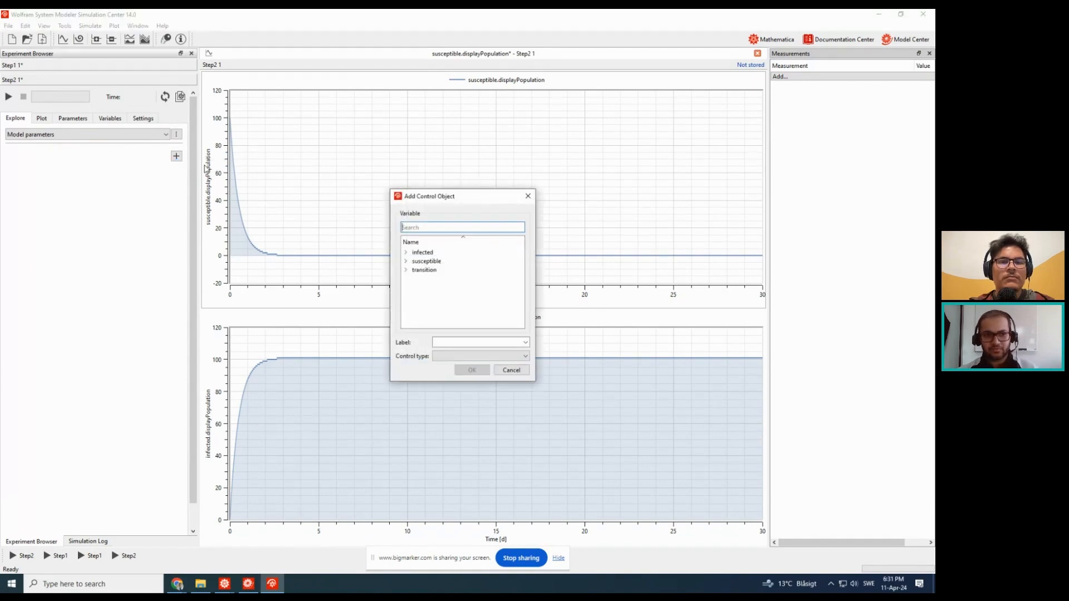
pyautogui.click(406, 270)
pyautogui.click(412, 271)
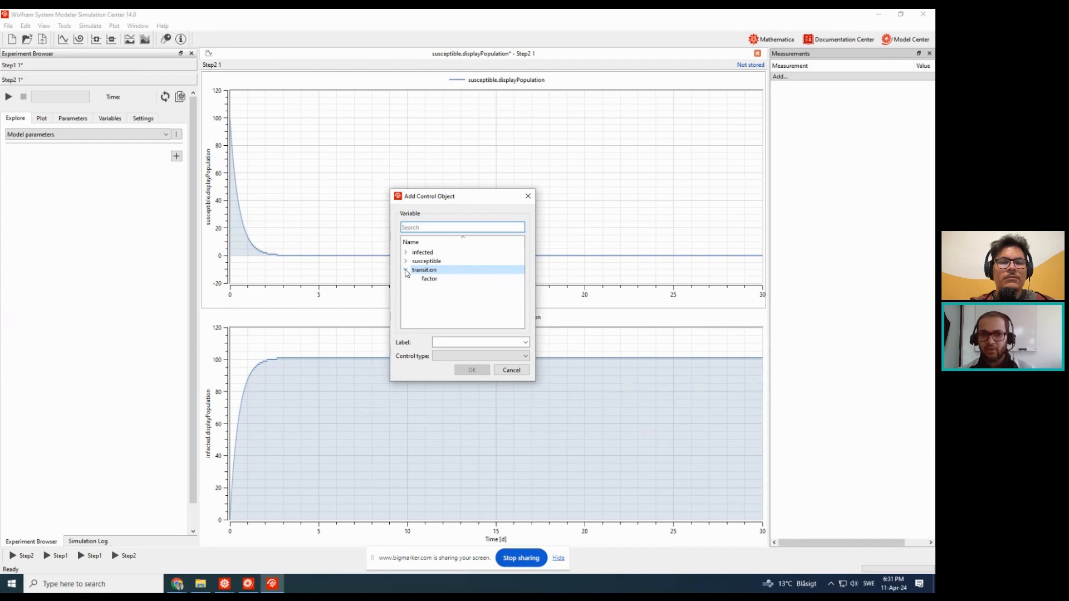
pyautogui.click(428, 280)
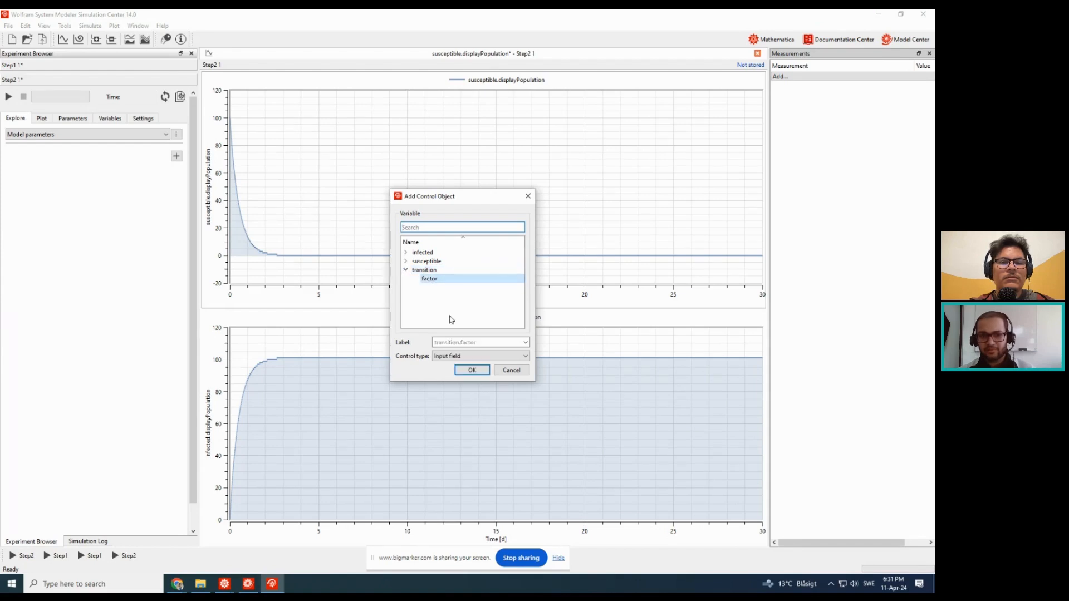
pyautogui.click(524, 343)
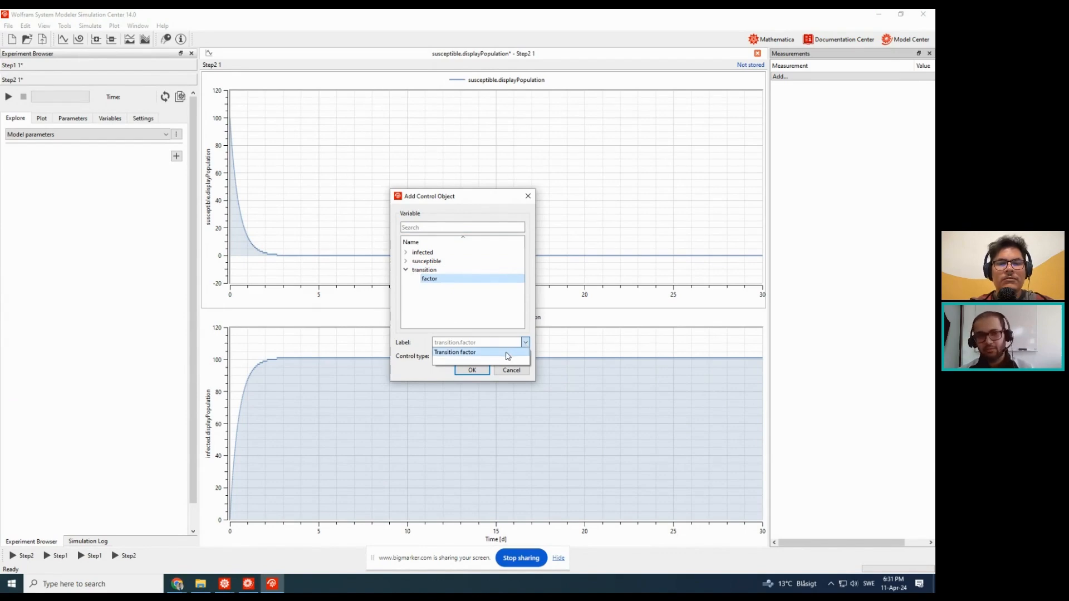
pyautogui.click(497, 349)
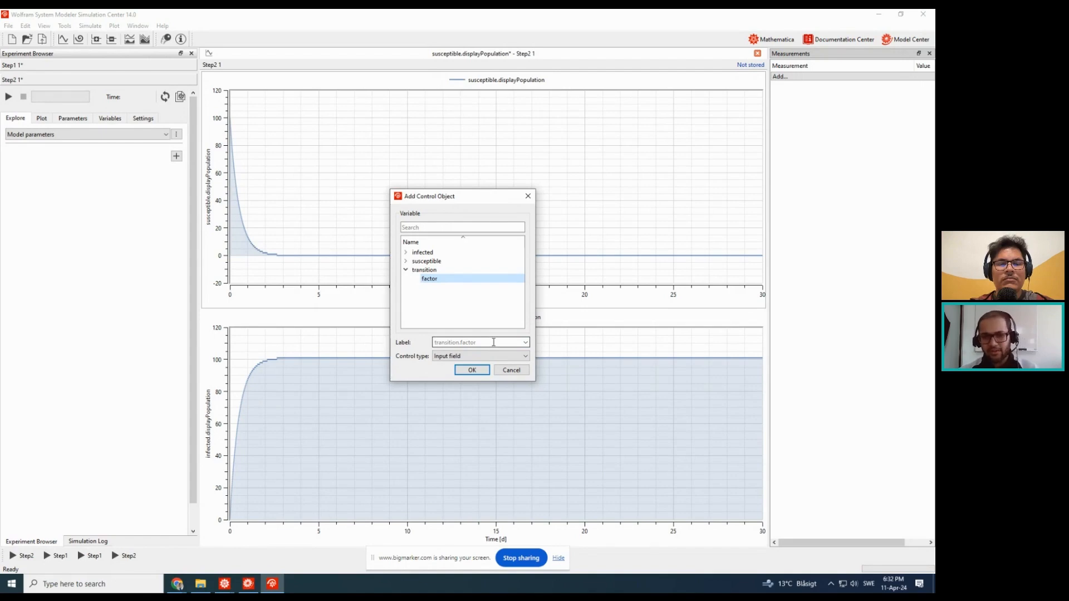
pyautogui.click(525, 342)
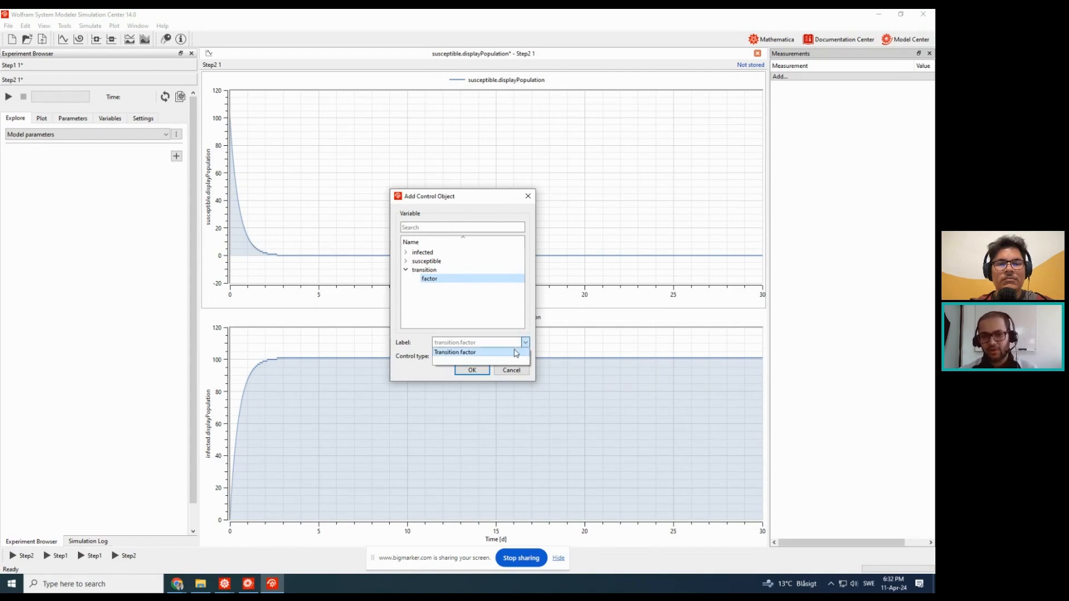
pyautogui.click(504, 353)
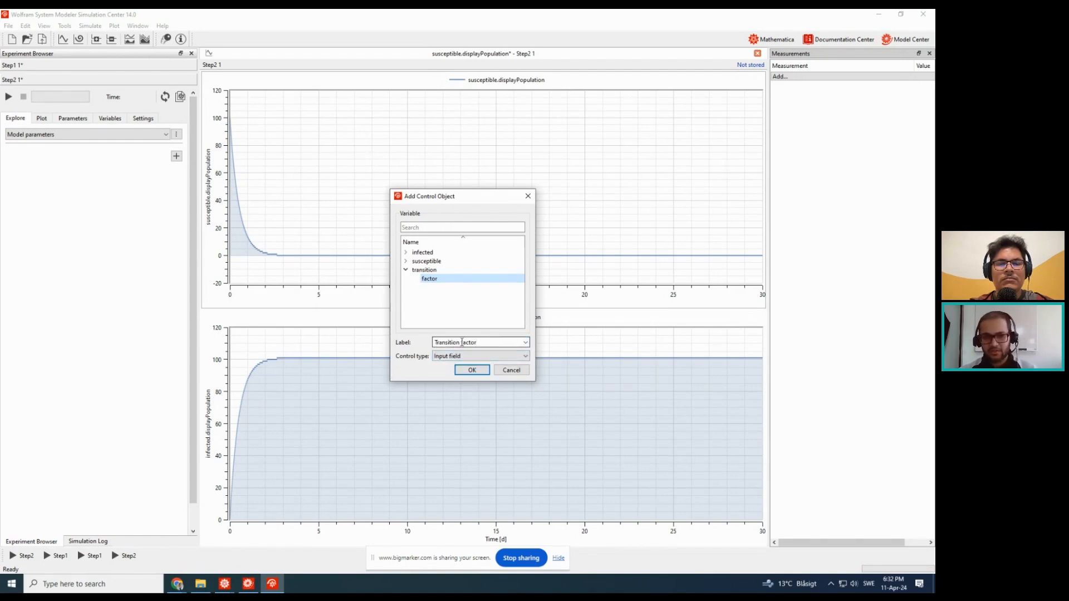
# - Make the Transition factor control a linear slider ranging from 0.001 1/d to 5 1/d, and add it to the panel
pyautogui.click(471, 357)
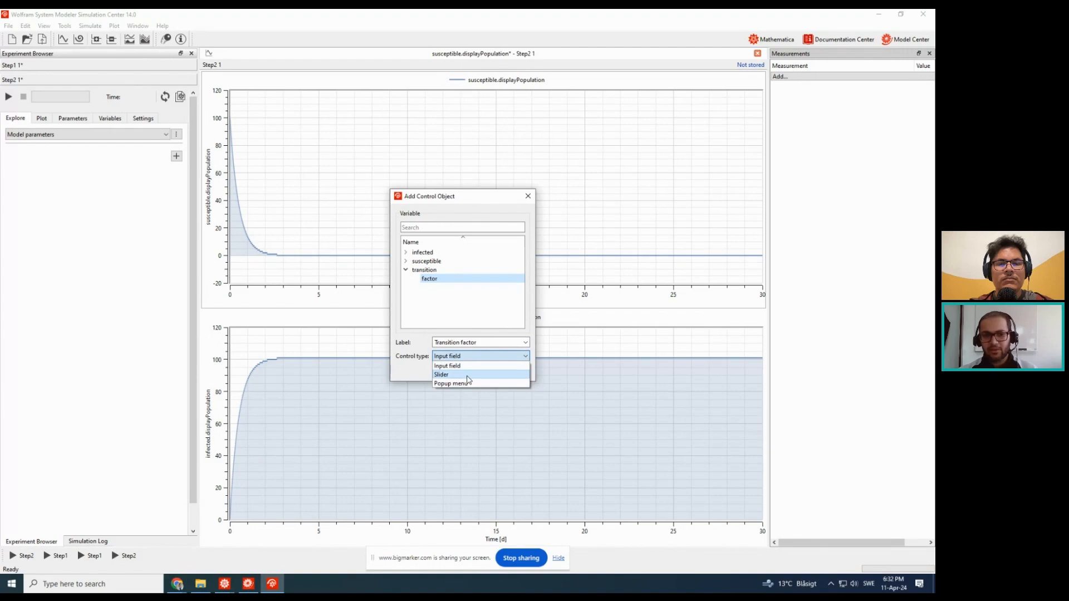
pyautogui.click(467, 375)
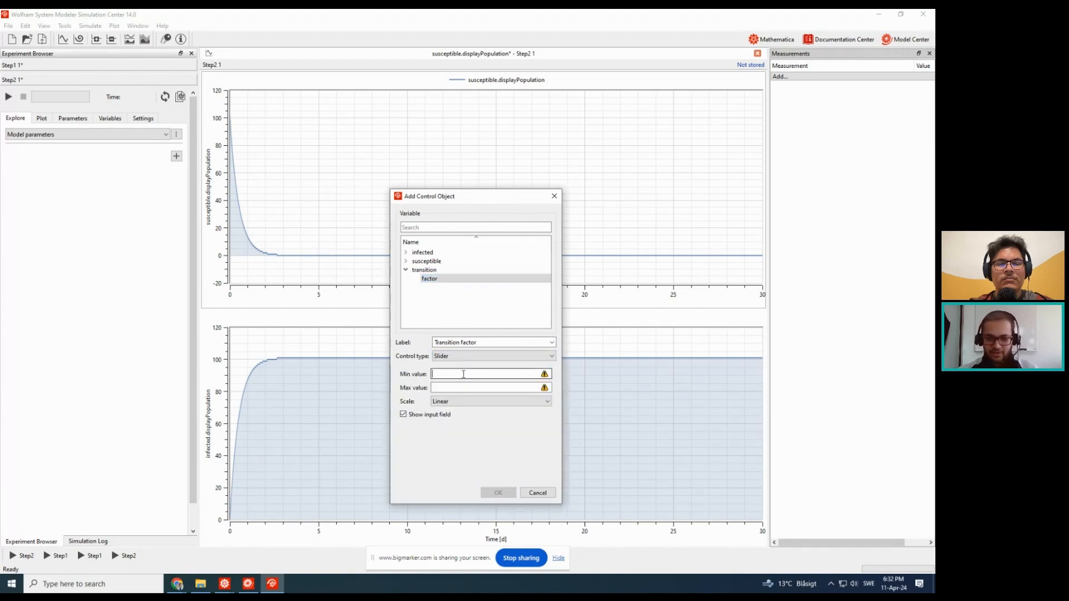
pyautogui.write('0.001')
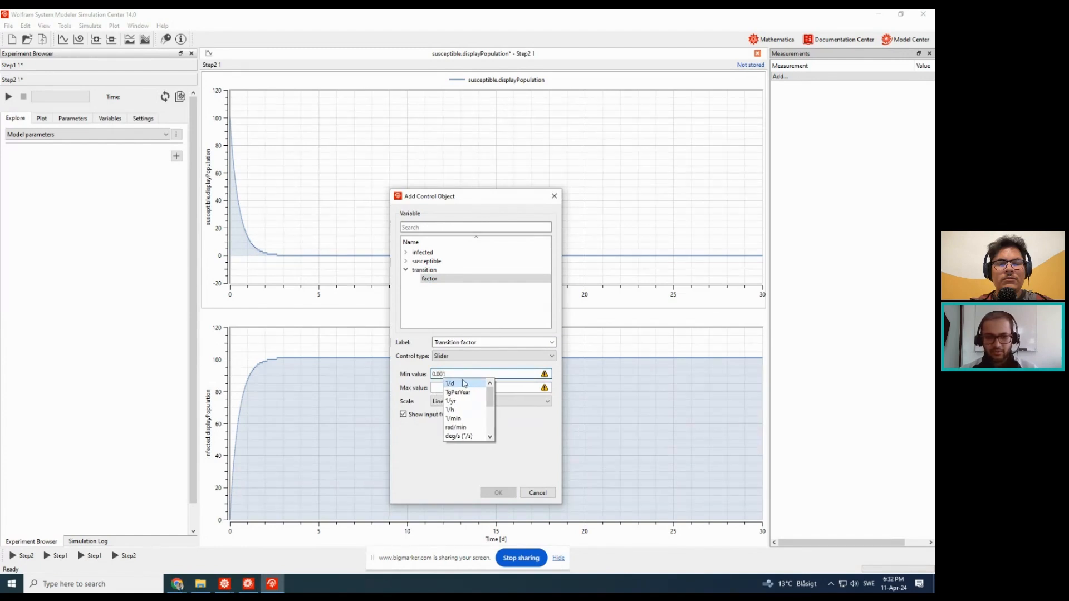
pyautogui.click(465, 384)
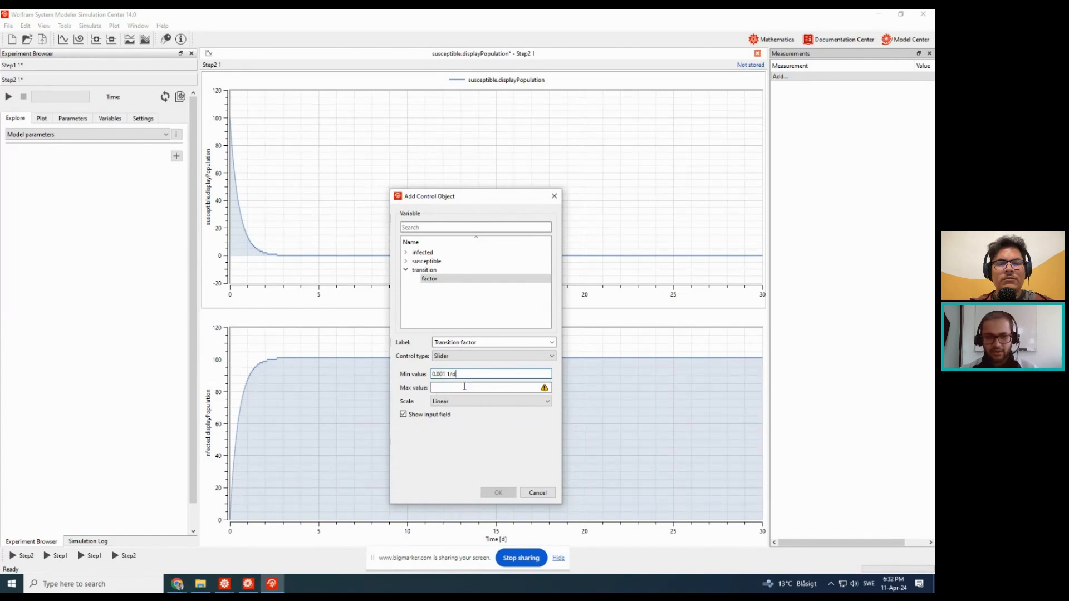
pyautogui.click(466, 388)
pyautogui.write('5')
pyautogui.click(463, 397)
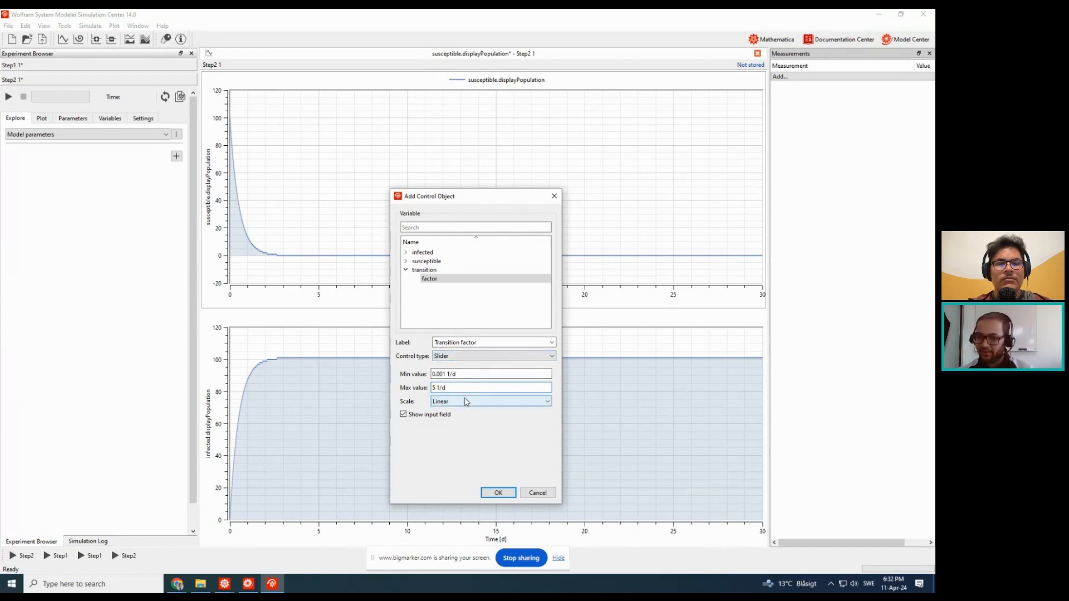
pyautogui.click(499, 493)
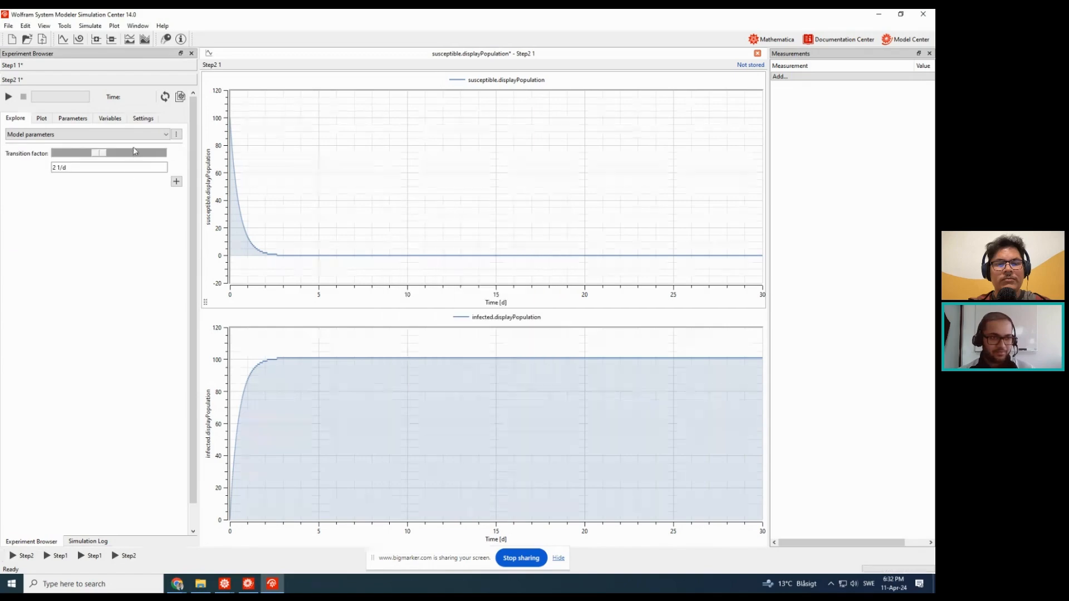
# - Explore the population curves by lowering the transition factor to 0.2210 1/d, raising it to 1.6507 1/d, and finishing at 0.6909 1/d
pyautogui.moveTo(103, 156); pyautogui.dragTo(78, 157)
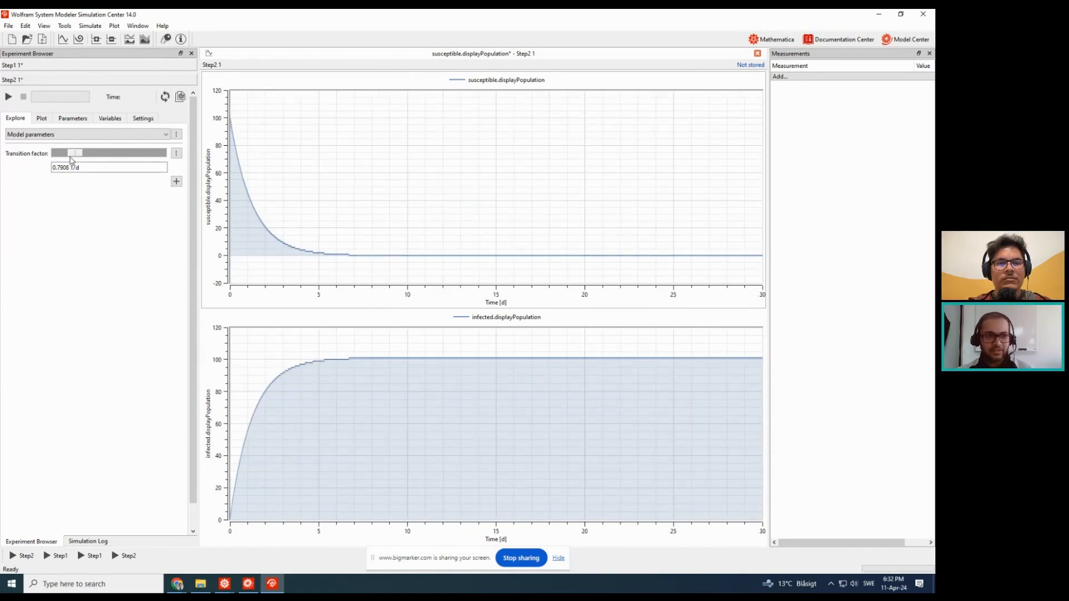
pyautogui.moveTo(77, 154); pyautogui.dragTo(65, 156)
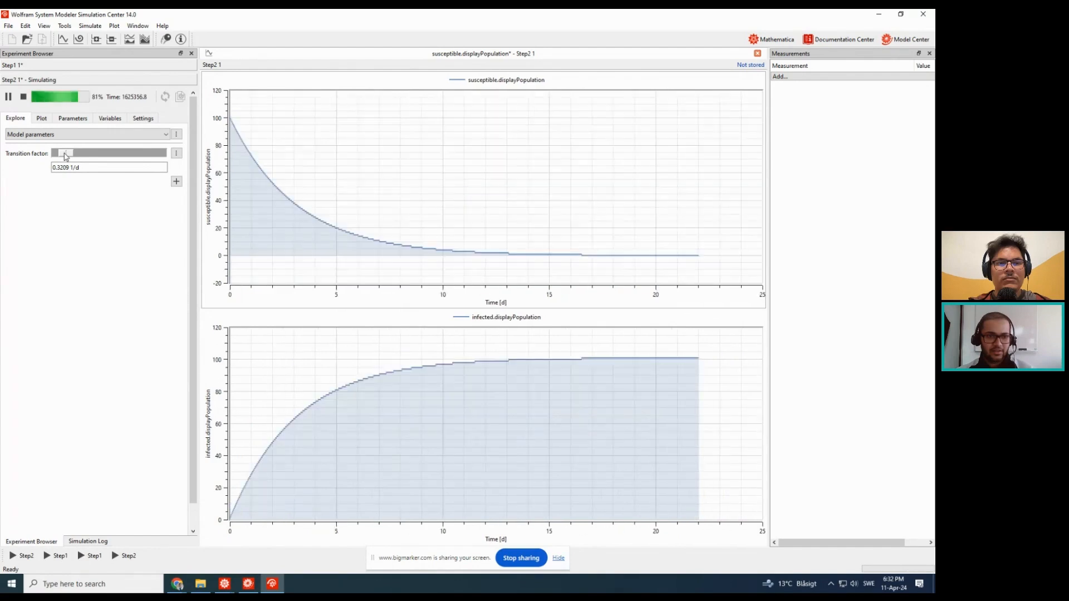
pyautogui.moveTo(65, 156); pyautogui.dragTo(64, 156)
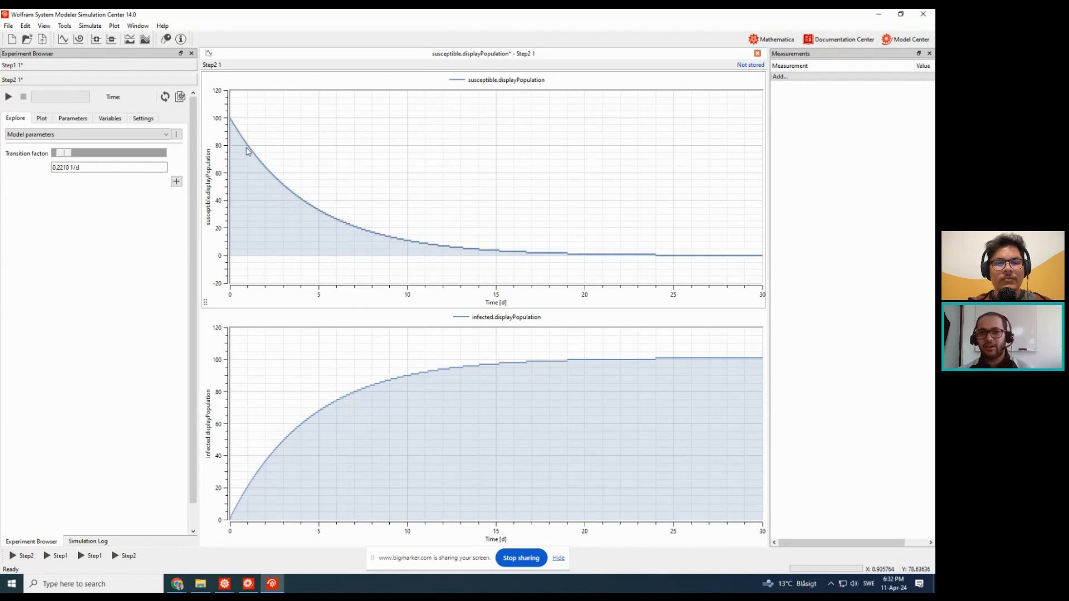
pyautogui.moveTo(247, 149)
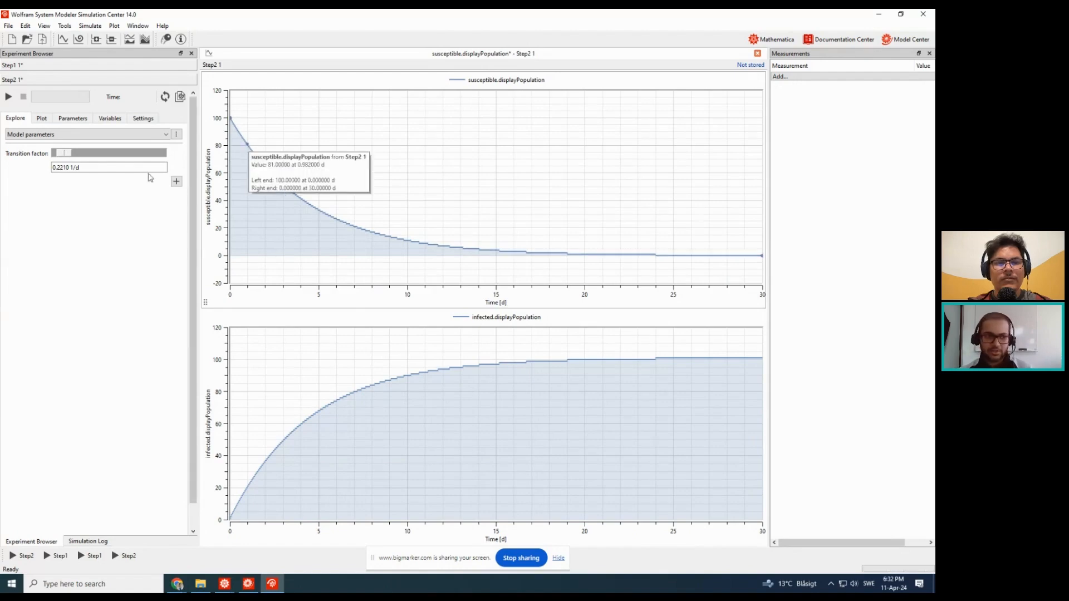
pyautogui.moveTo(67, 155); pyautogui.dragTo(96, 159)
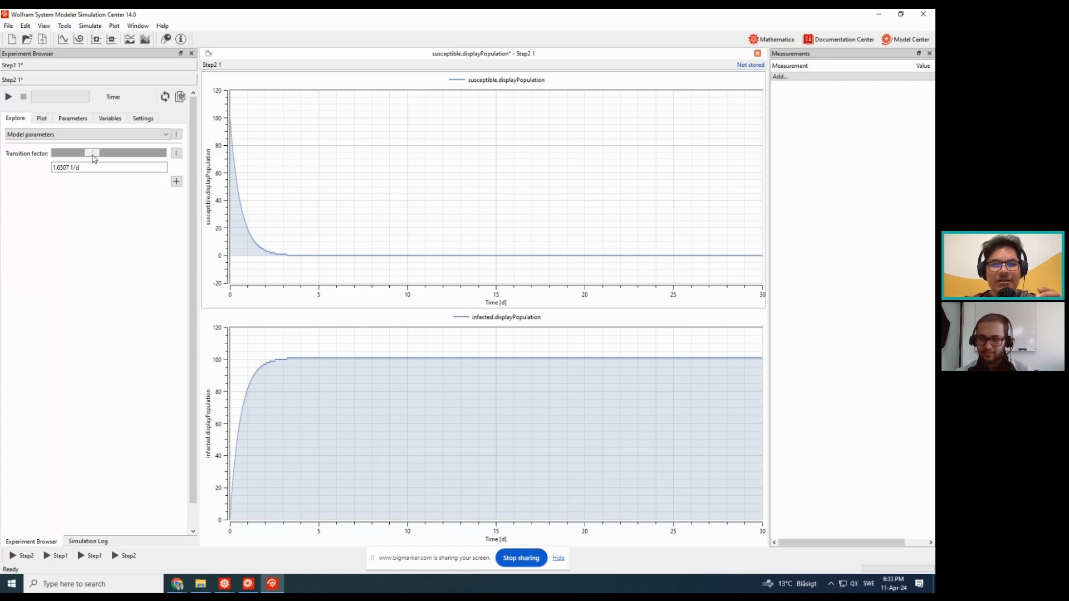
pyautogui.moveTo(94, 159); pyautogui.dragTo(75, 159)
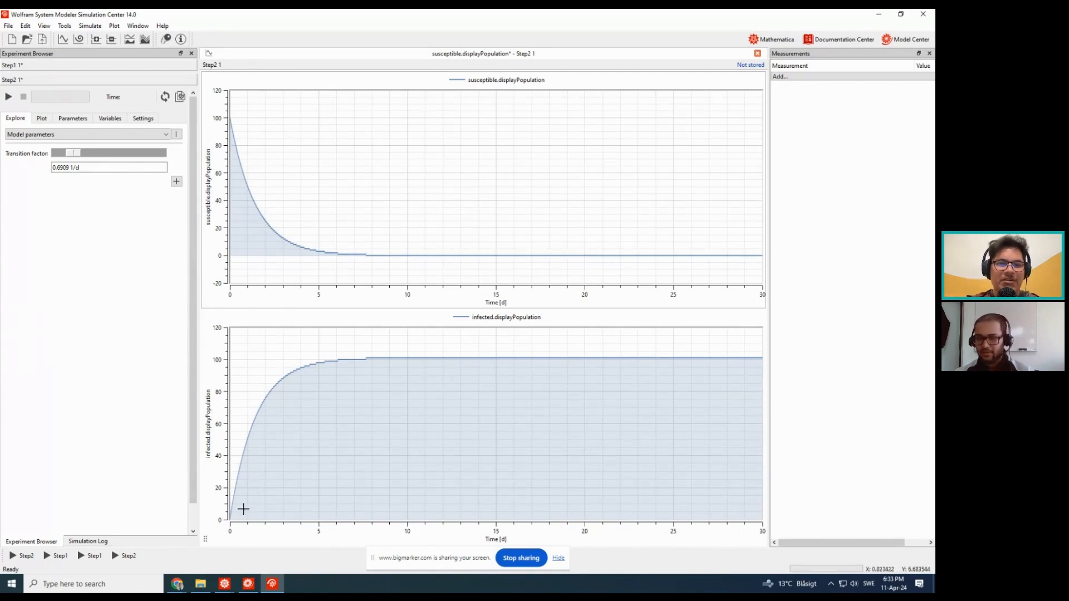
pyautogui.moveTo(233, 494)
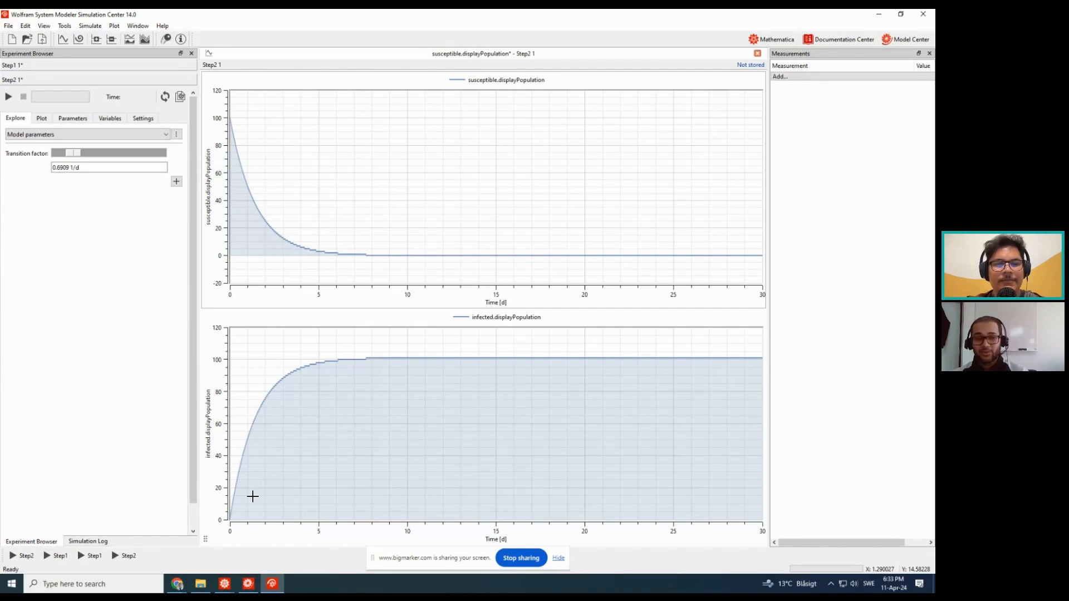
pyautogui.moveTo(230, 521)
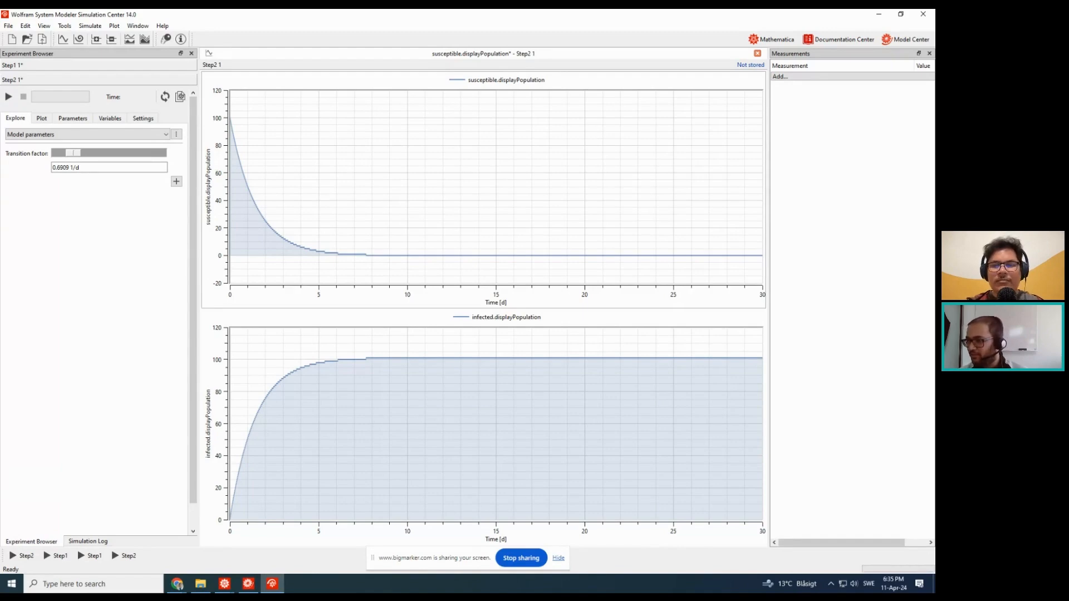
# - Add the susceptible and infected population plot to the Step2 model as the default plot, titled "My analysis"
pyautogui.click(179, 587)
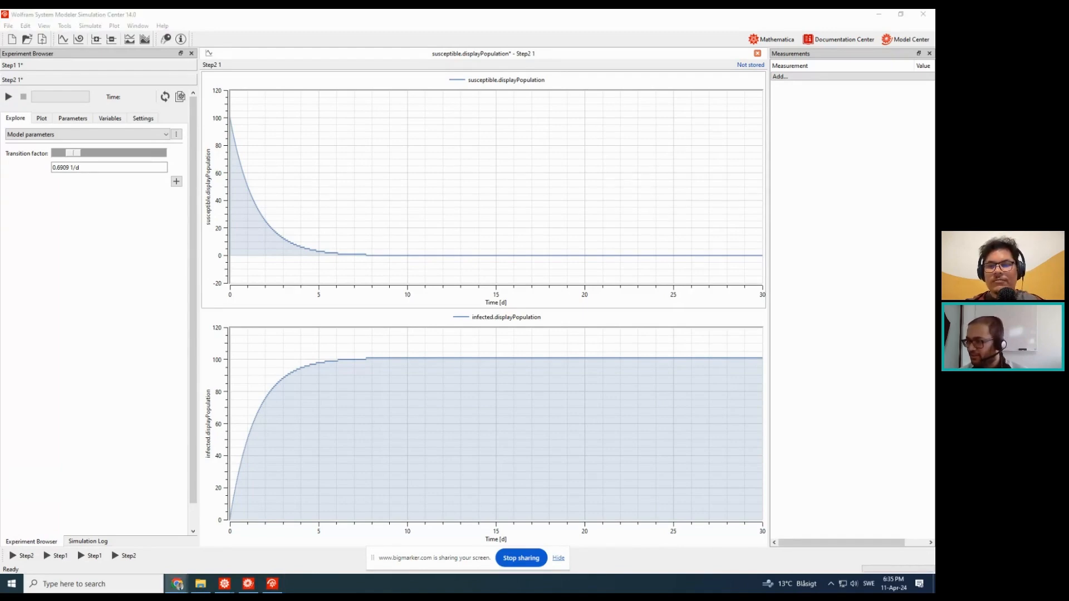
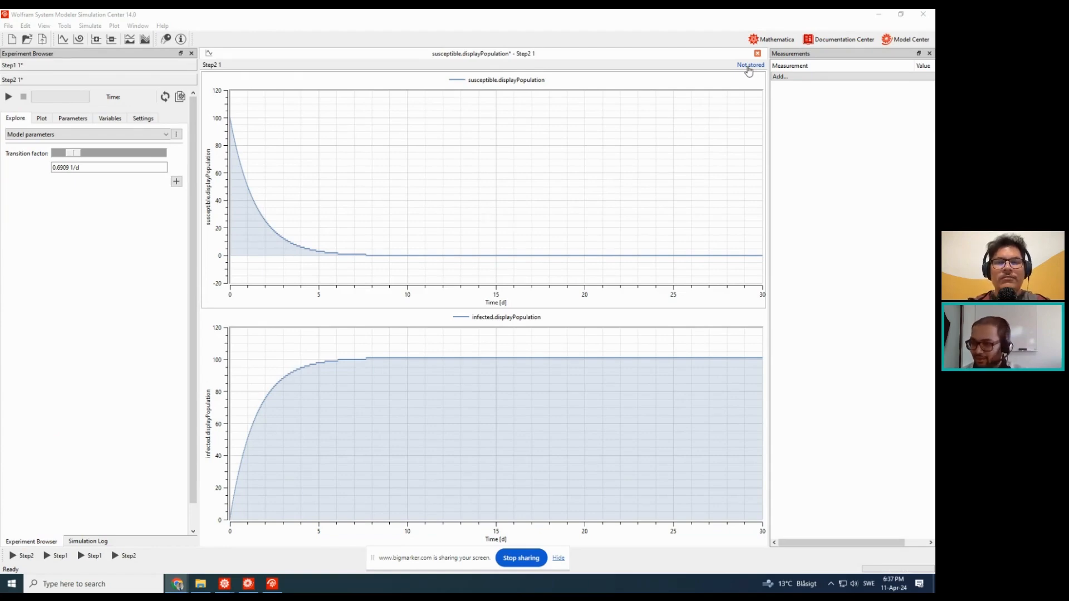
pyautogui.click(748, 66)
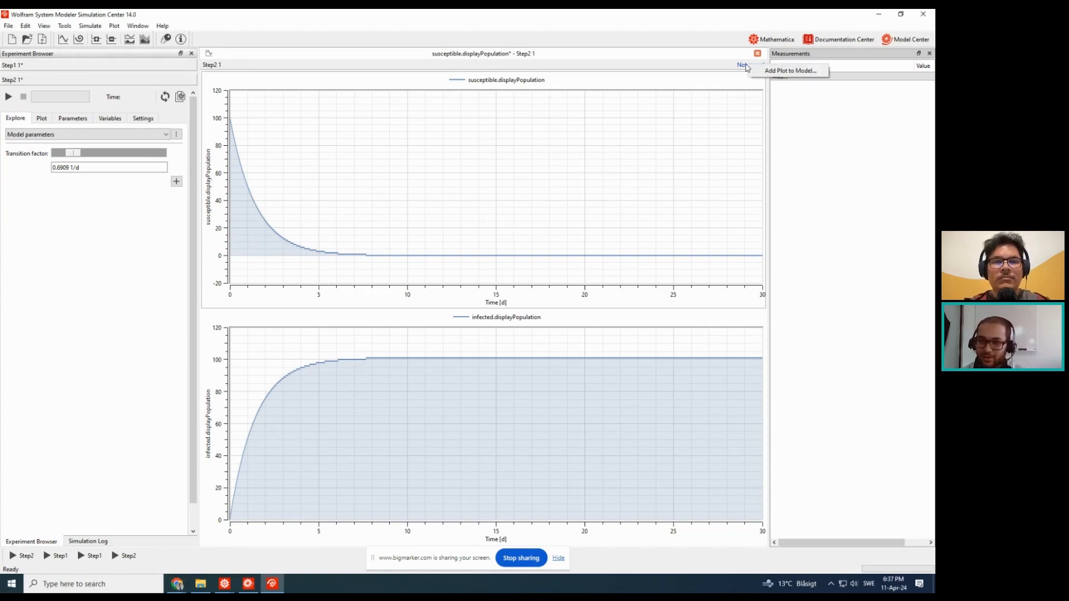
pyautogui.click(739, 78)
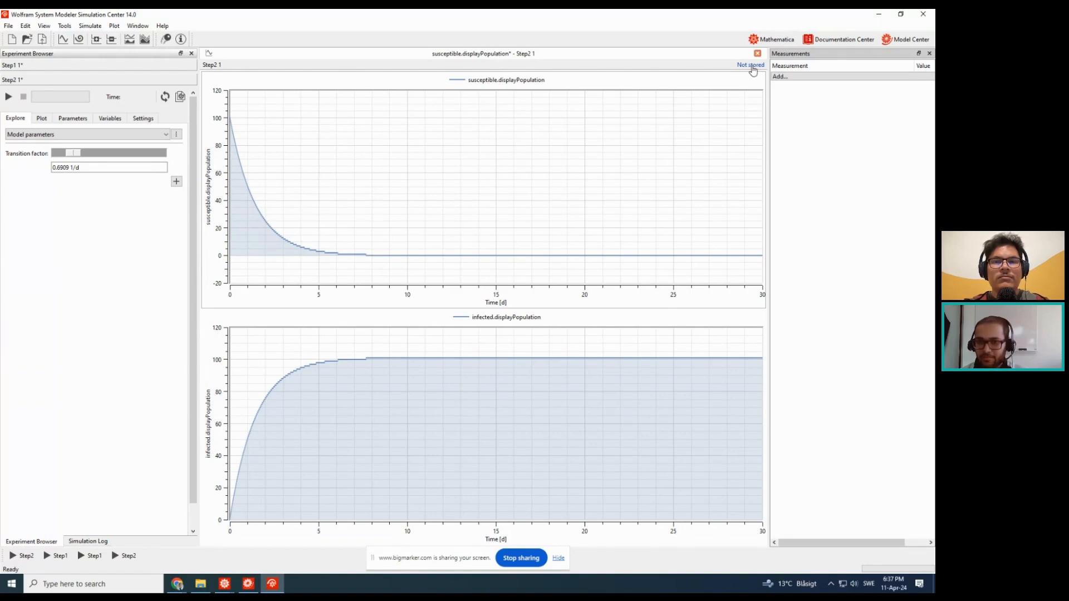
pyautogui.click(750, 67)
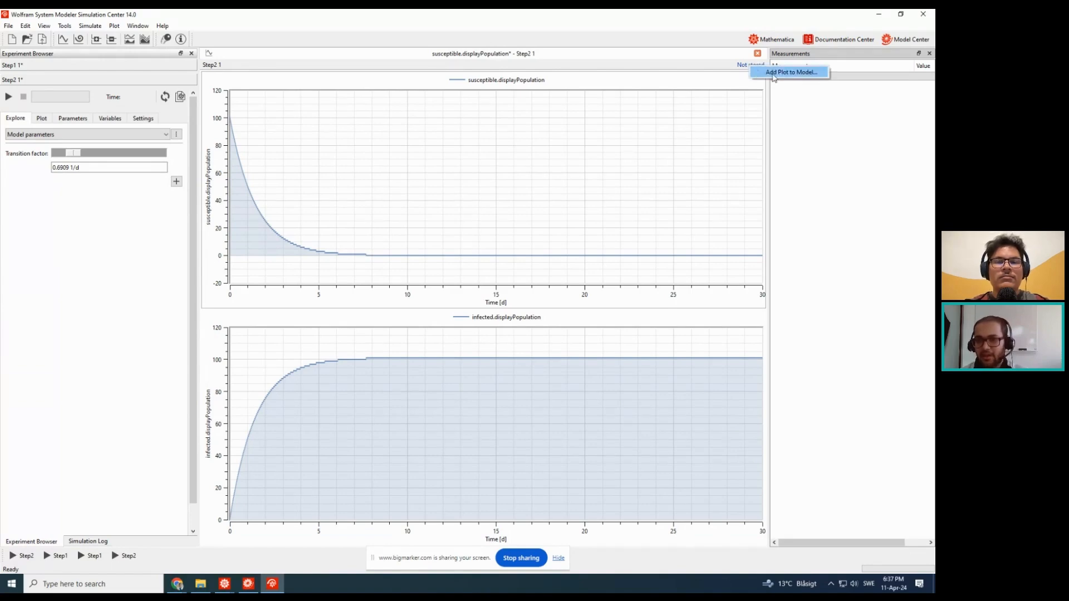
pyautogui.click(792, 72)
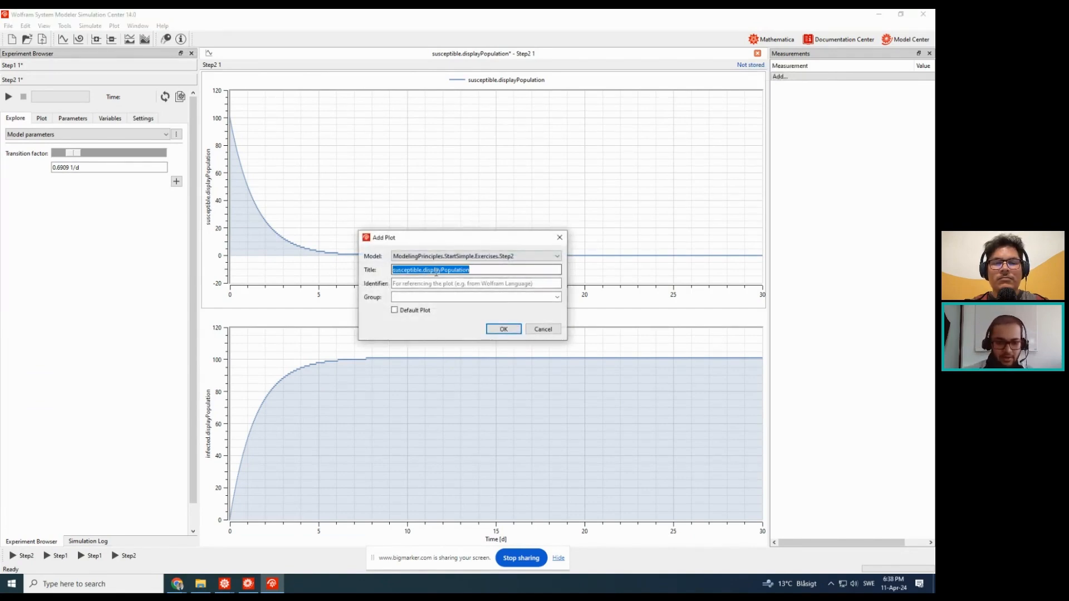
pyautogui.write('My ')
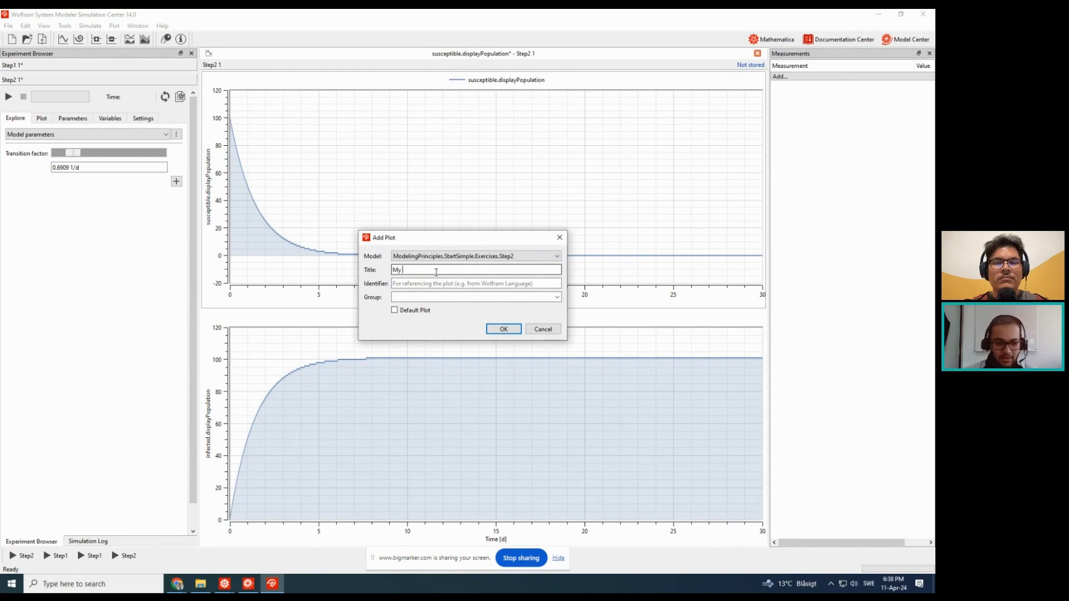
pyautogui.write('analysis')
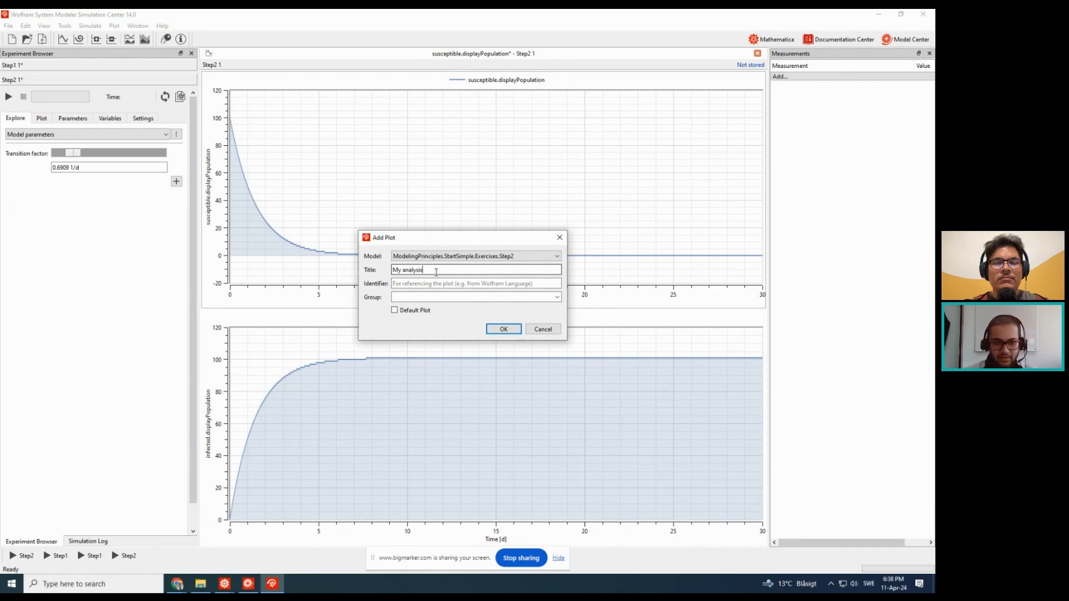
pyautogui.click(395, 311)
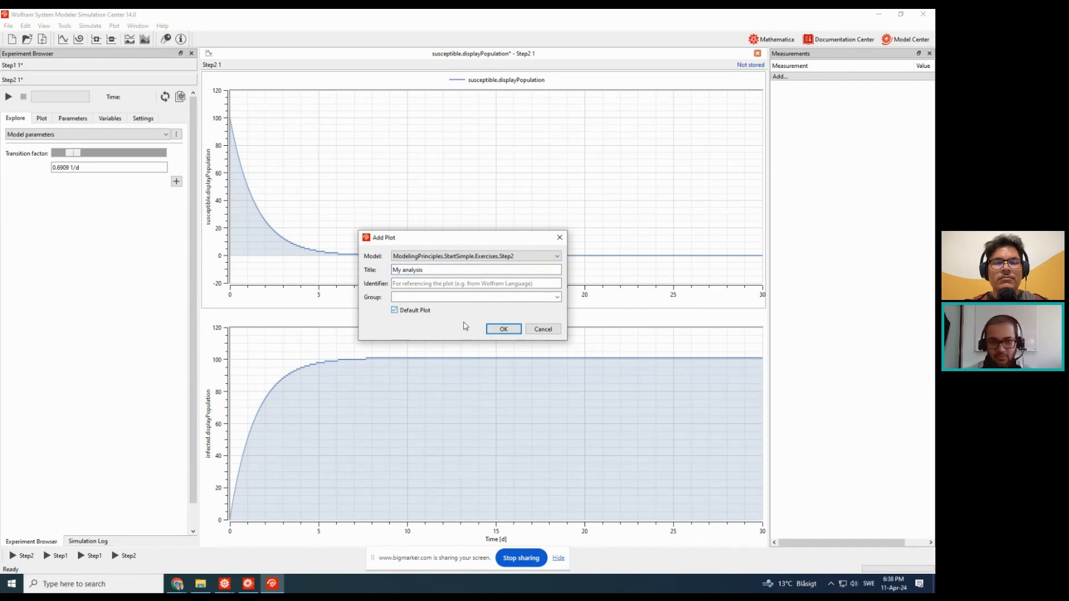
pyautogui.click(503, 329)
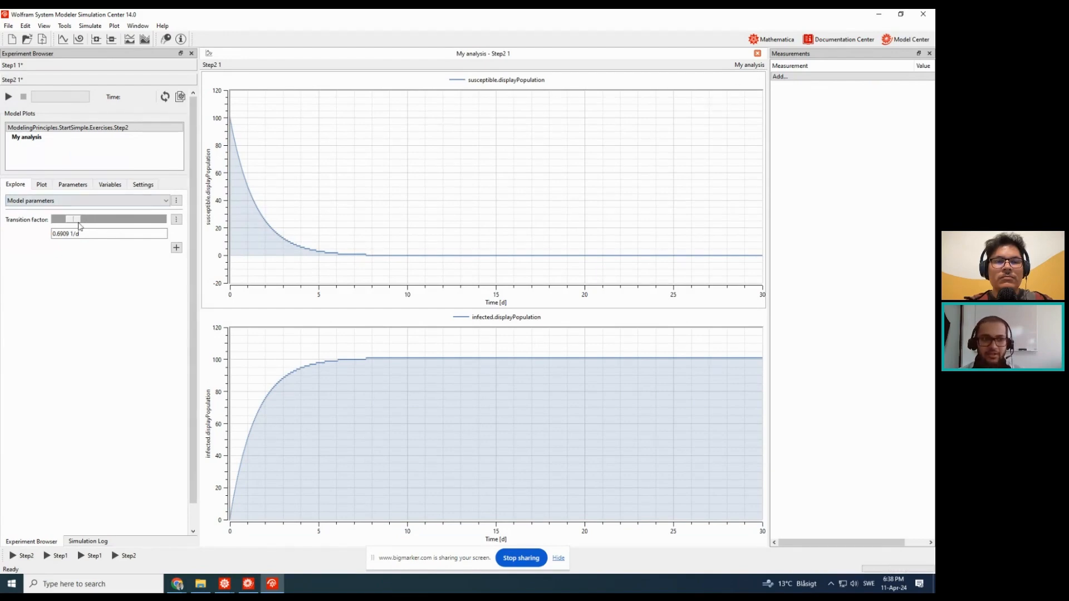
# - Try adding the infected group's initialPopulation to the susceptible plot and reset My analysis to its stored version
pyautogui.click(60, 186)
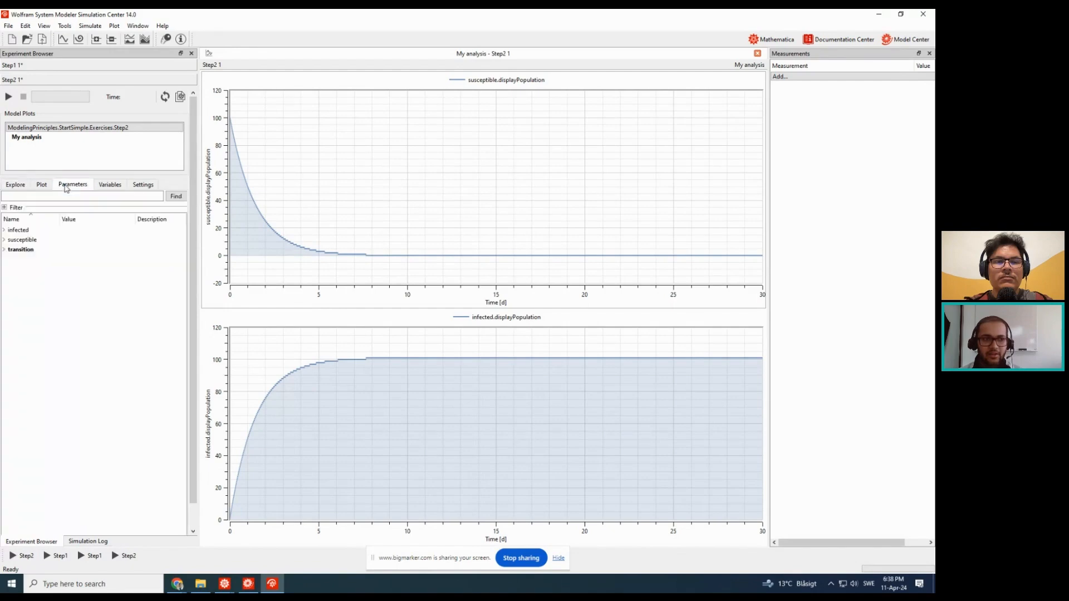
pyautogui.click(4, 239)
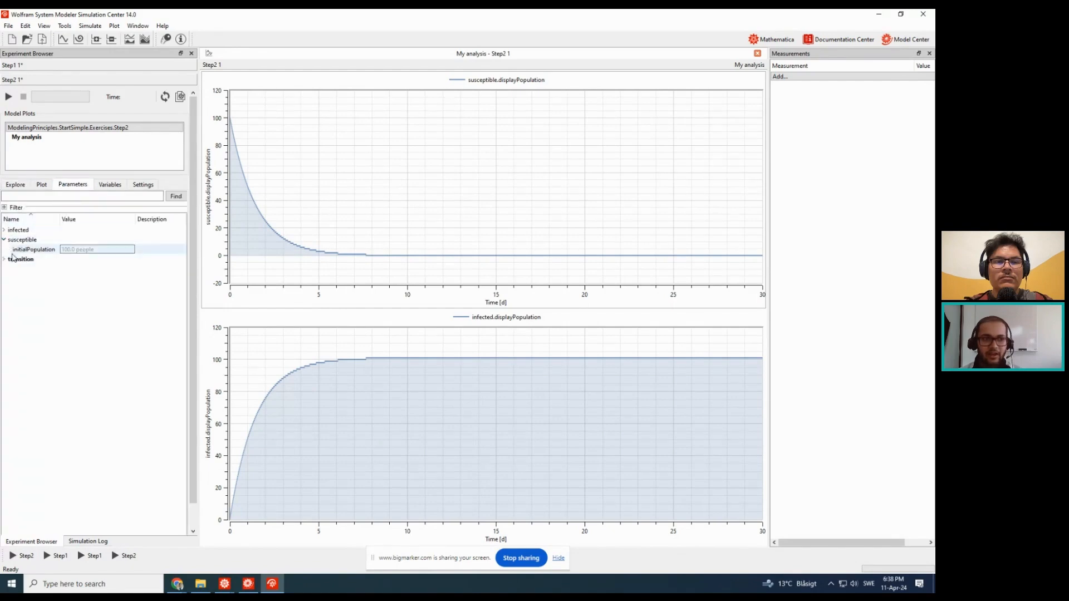
pyautogui.click(42, 185)
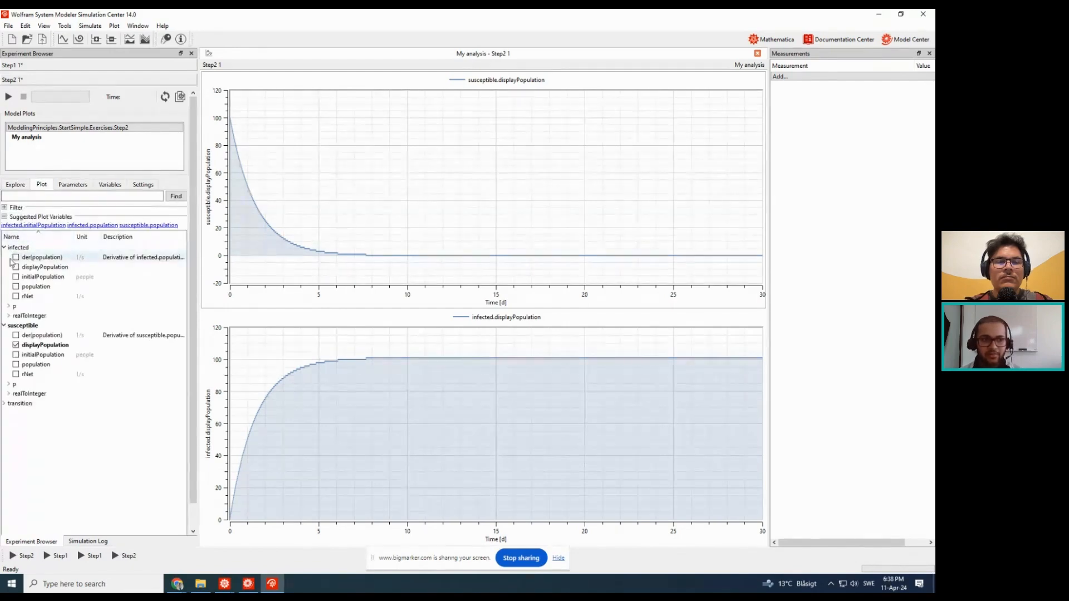
pyautogui.click(16, 258)
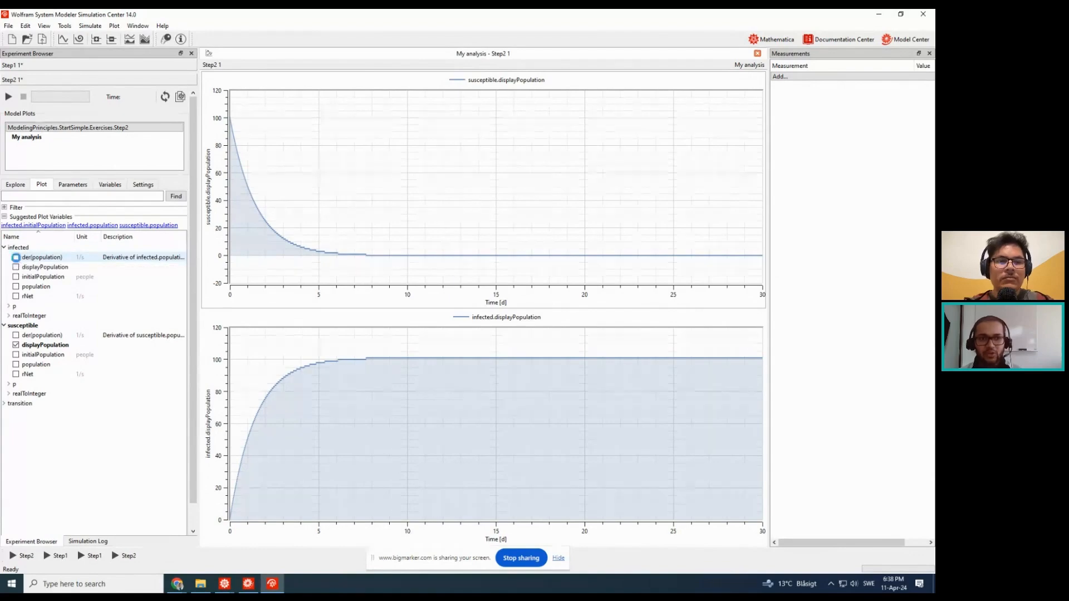
pyautogui.click(16, 258)
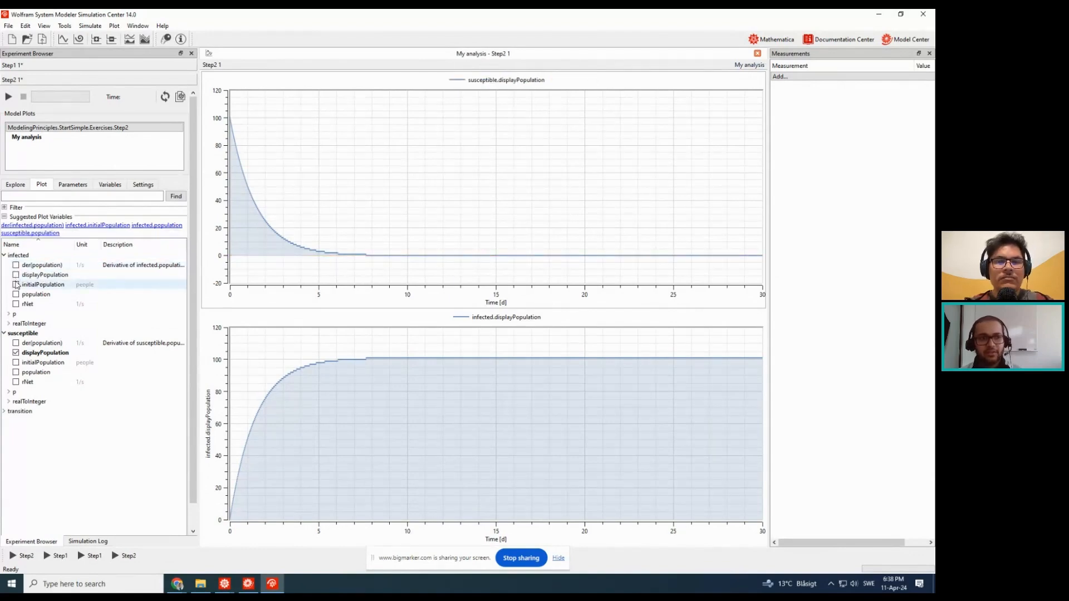
pyautogui.click(16, 277)
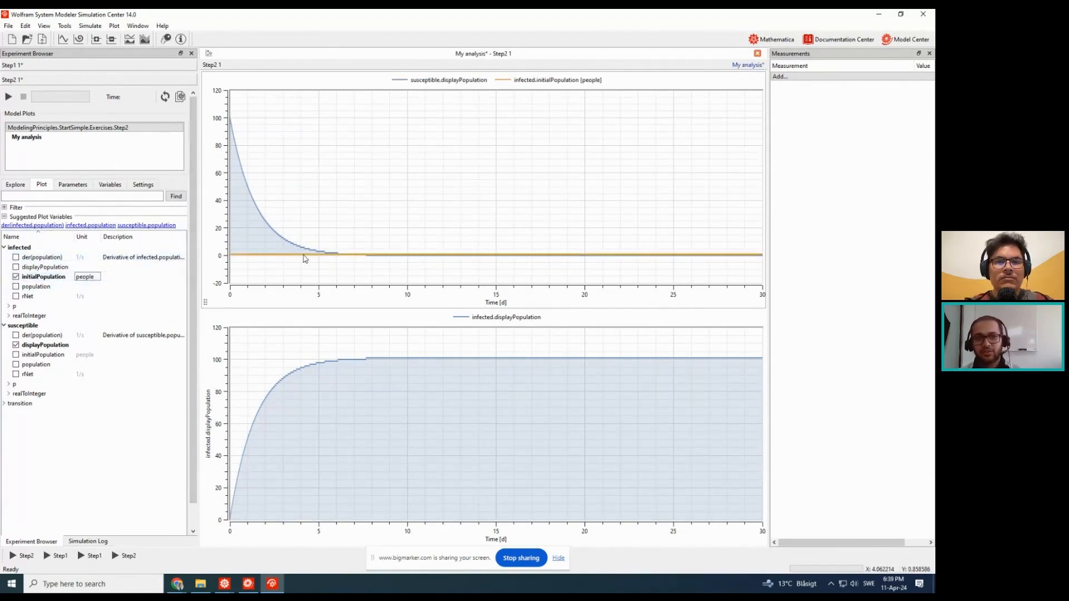
pyautogui.click(738, 66)
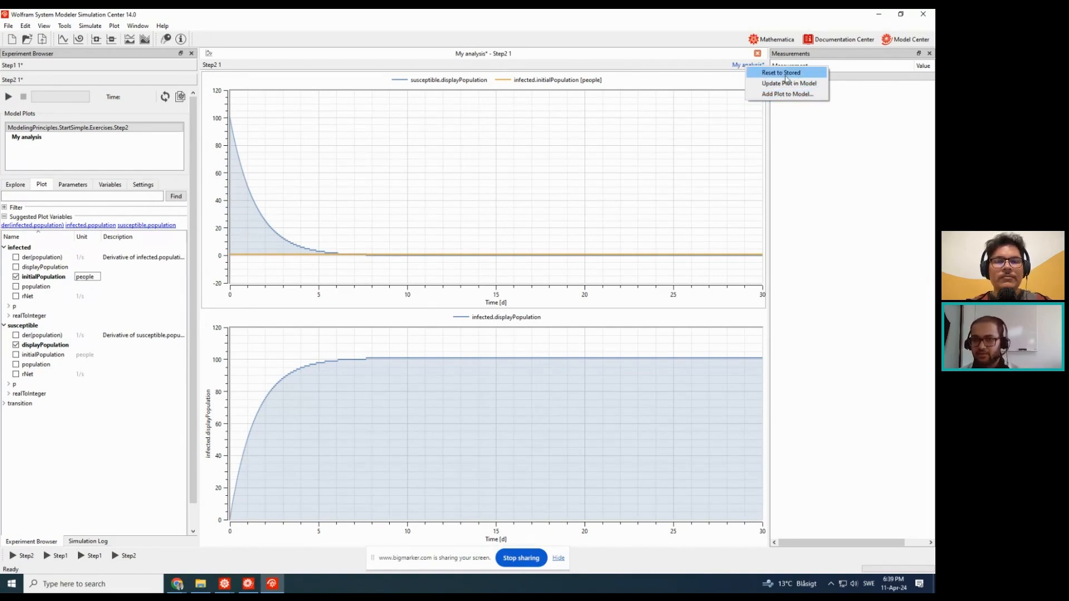
pyautogui.click(780, 73)
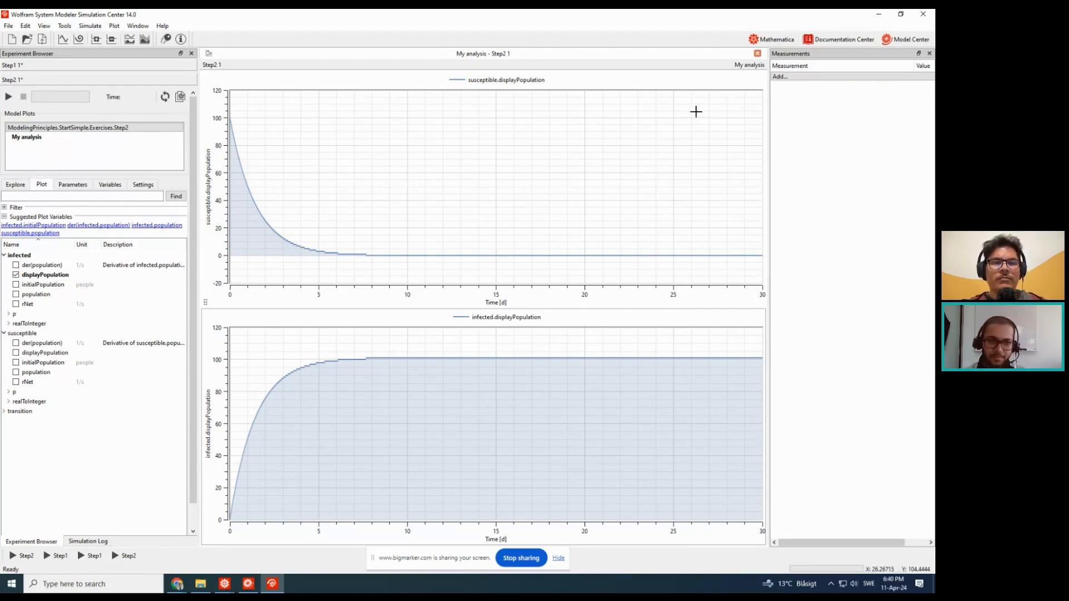
# - Switch to Model Center and replace the transition between susceptible and infected with a QuanityAndModifierTransition component
pyautogui.click(886, 40)
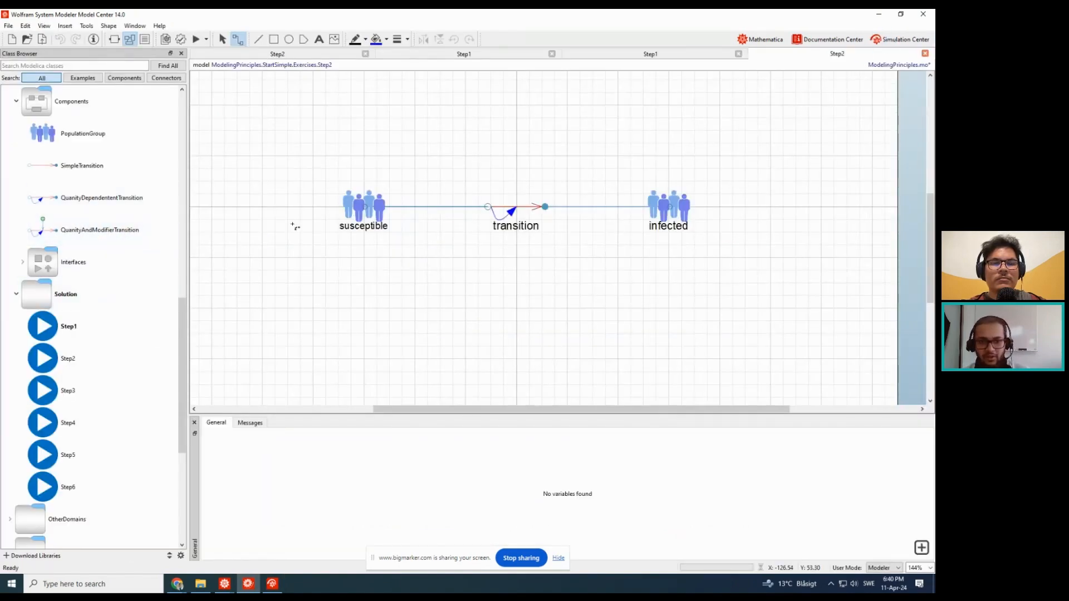
pyautogui.click(512, 217)
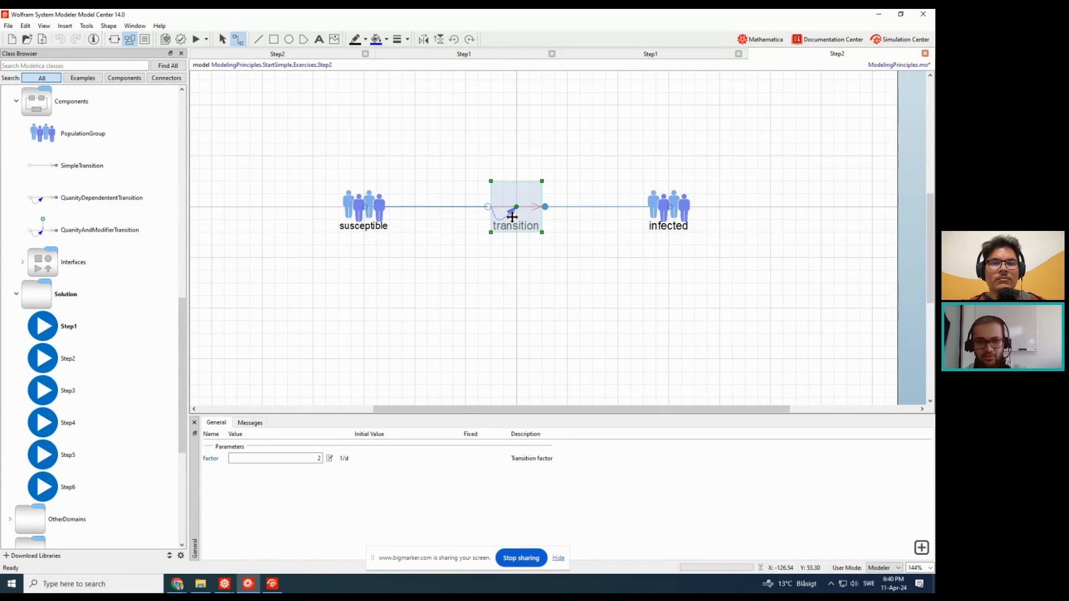
pyautogui.press('Delete')
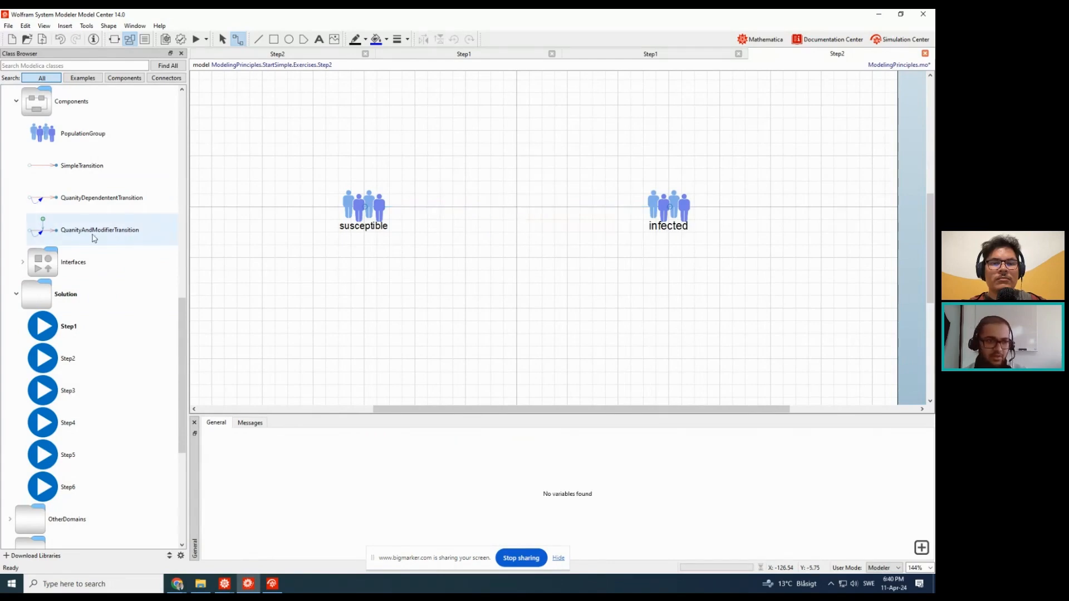
pyautogui.moveTo(86, 237); pyautogui.dragTo(510, 225)
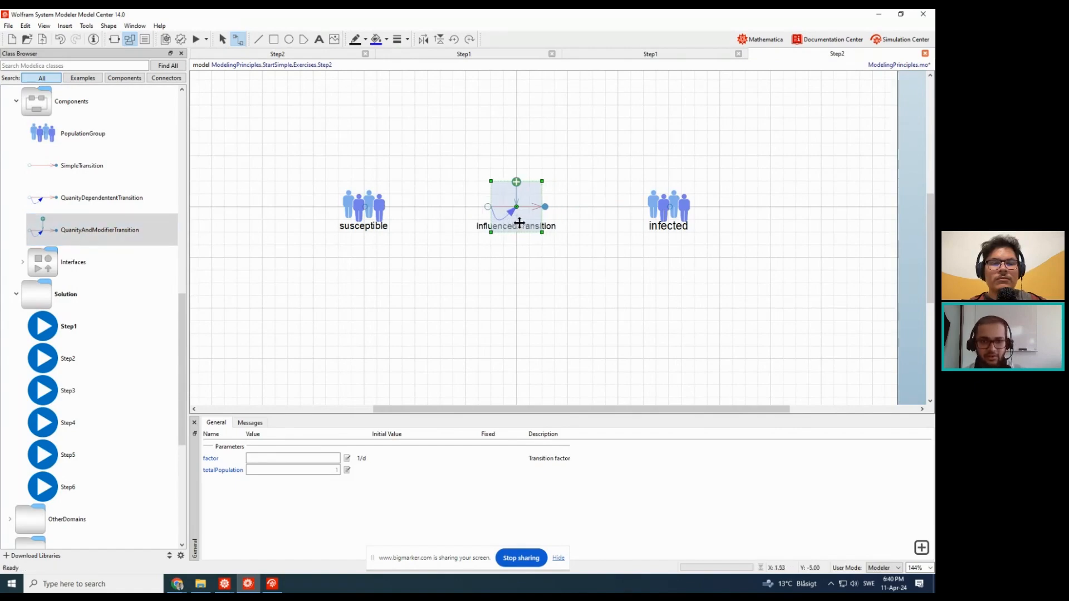
# - Connect the susceptible group to the new transition's inlet and the transition's outlet to the infected group
pyautogui.click(513, 245)
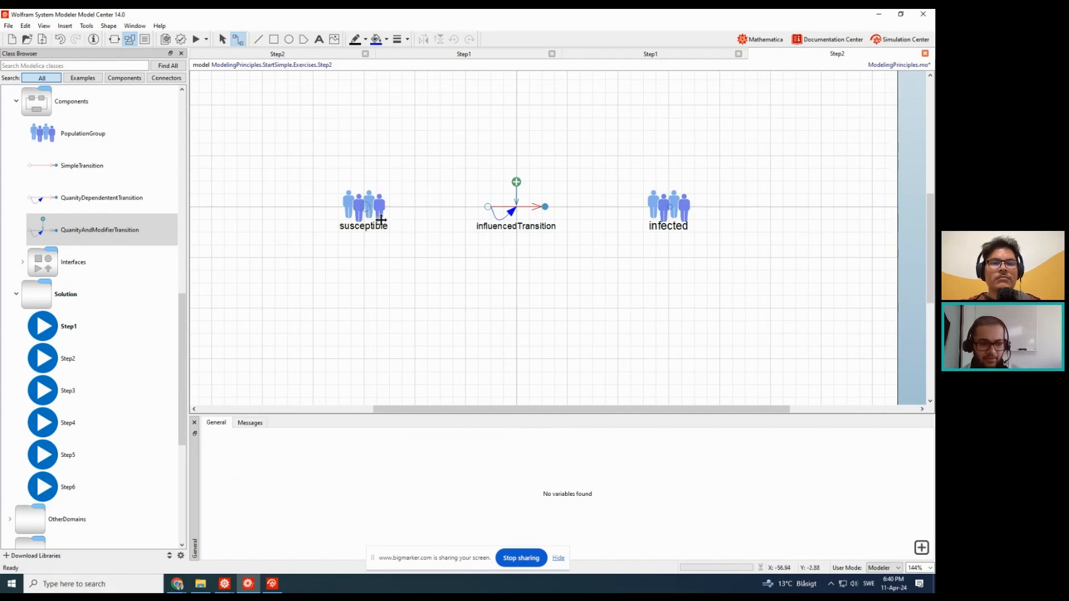
pyautogui.moveTo(375, 215); pyautogui.dragTo(668, 210)
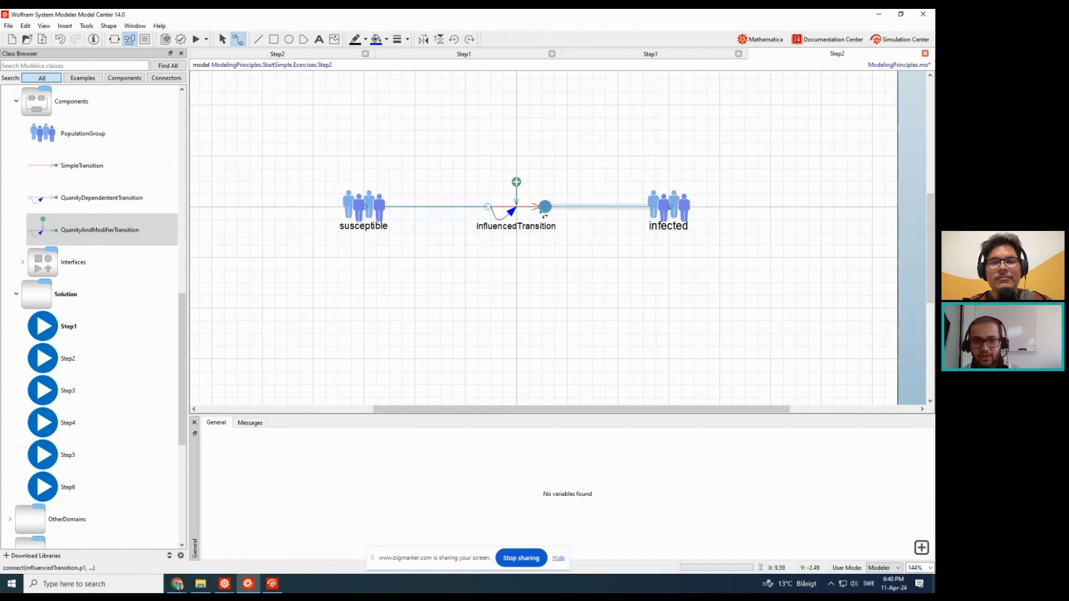
pyautogui.moveTo(516, 182); pyautogui.dragTo(524, 189)
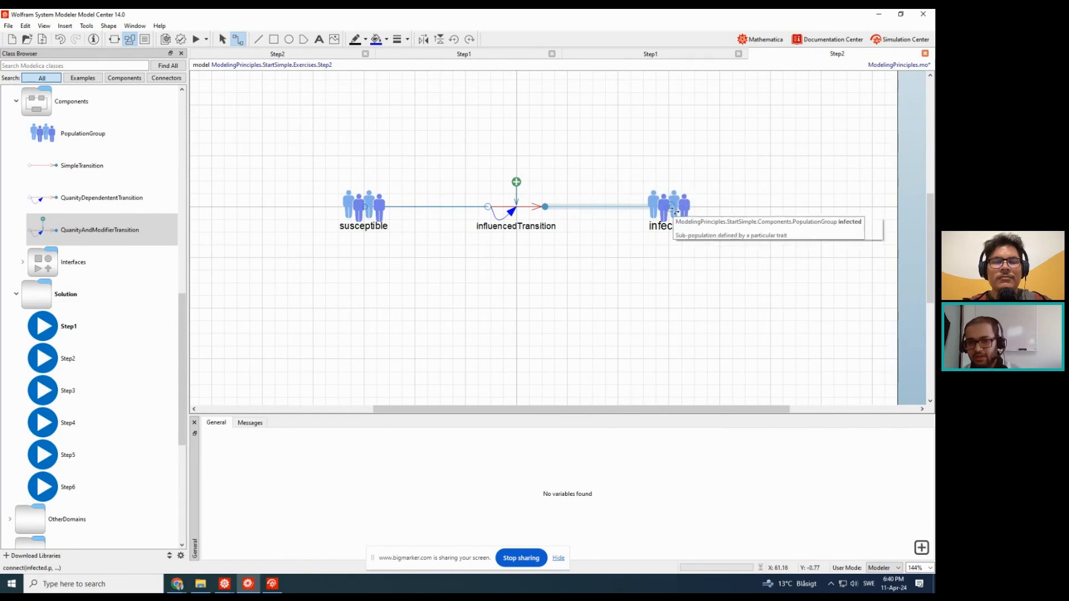
# - View the class documentation of the QuanityAndModifierTransition component to read its information and parameters
pyautogui.click(93, 233)
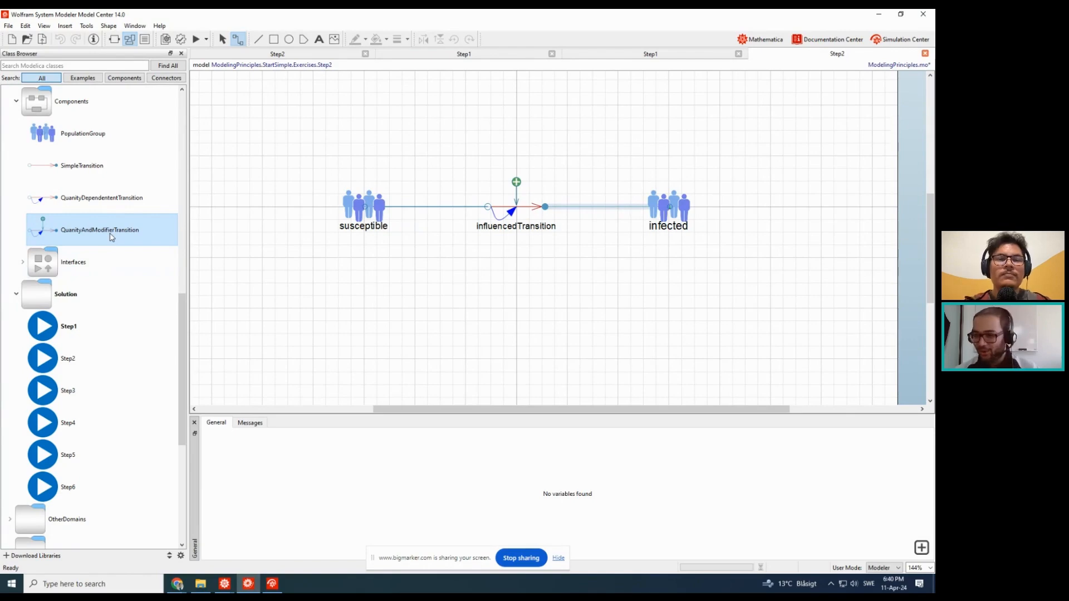
pyautogui.press('F1')
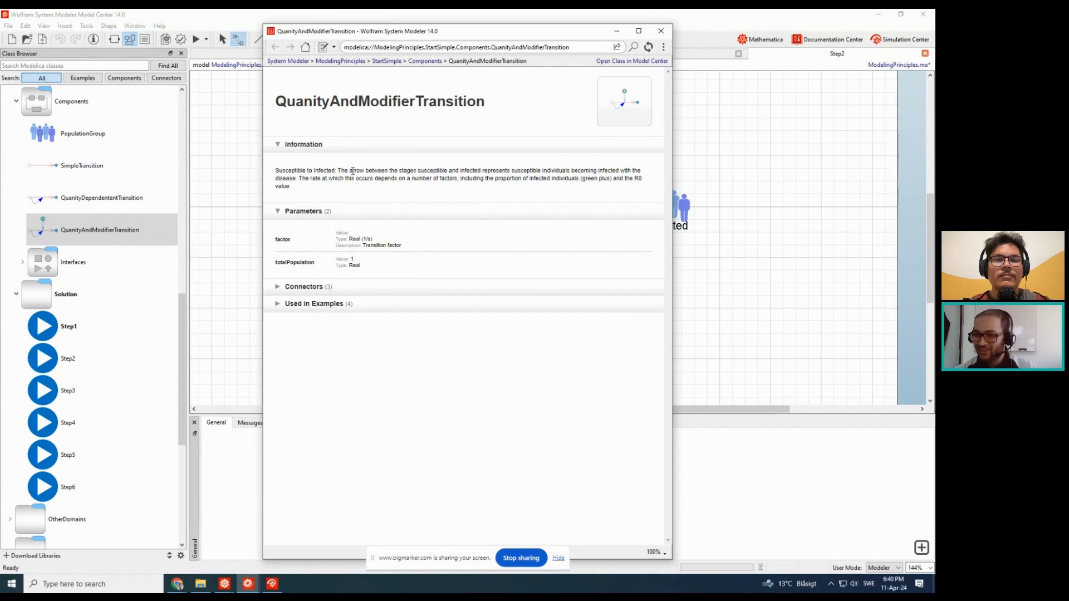
pyautogui.click(661, 31)
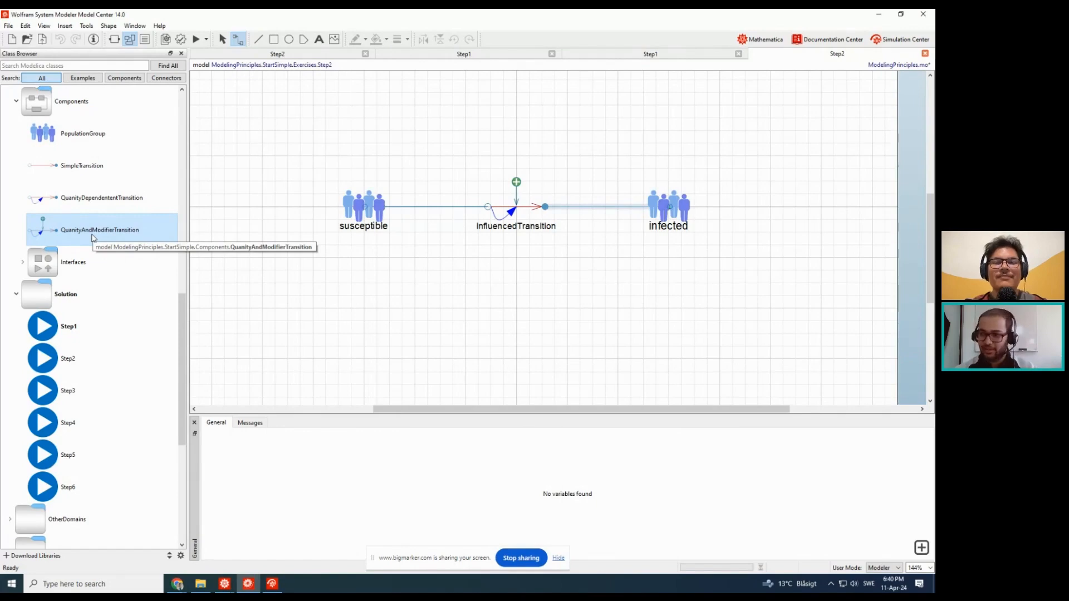
pyautogui.rightClick(94, 238)
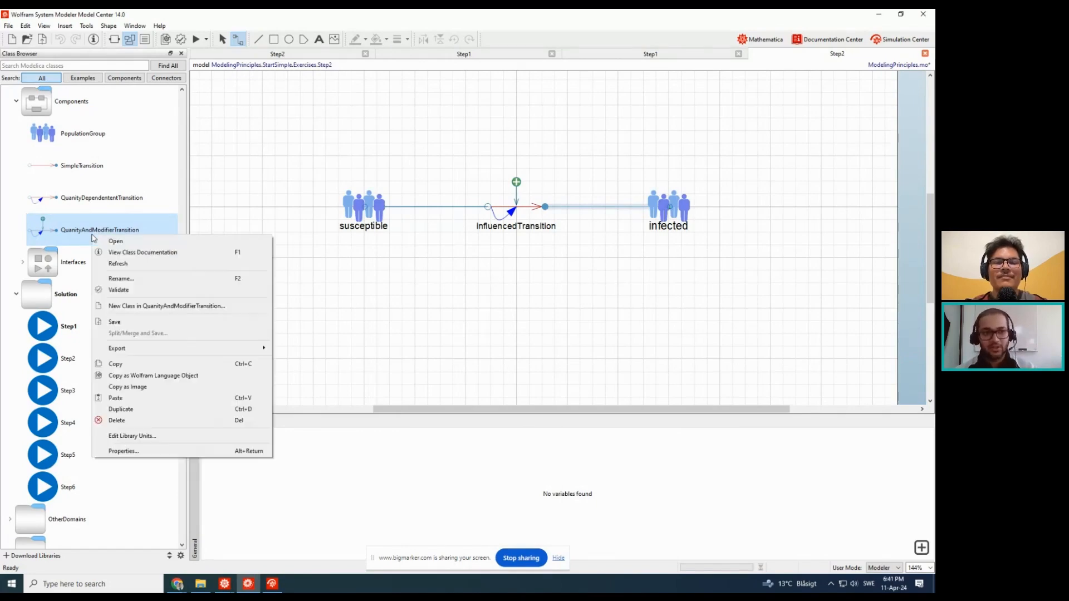
pyautogui.click(158, 256)
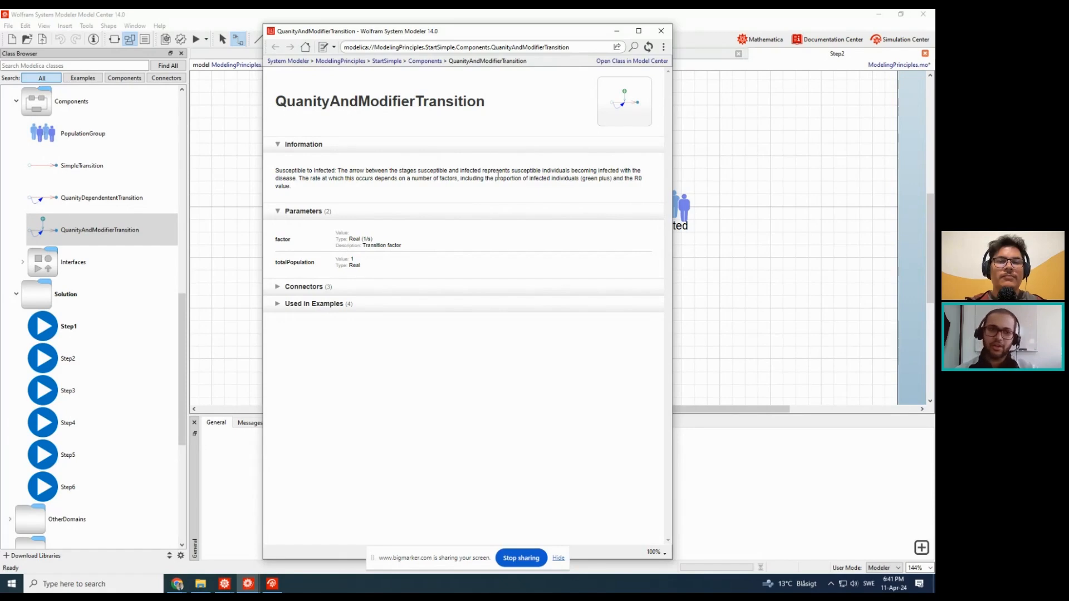
# - Open the Step4 solution from the component's usage examples in Model Center and bring back the QuanityAndModifierTransition documentation
pyautogui.click(277, 304)
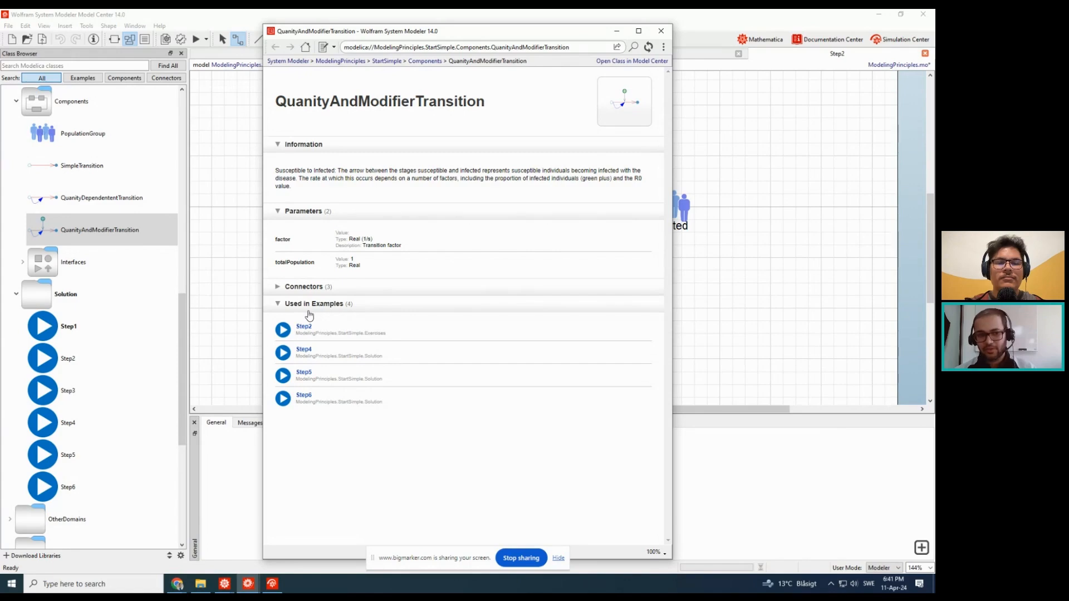
pyautogui.click(304, 350)
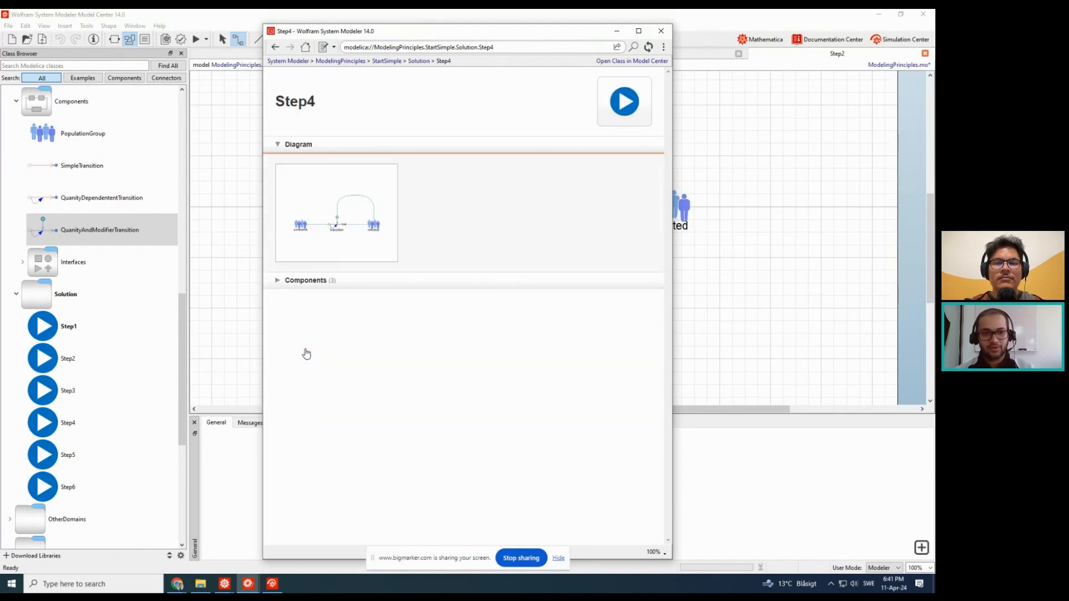
pyautogui.click(624, 62)
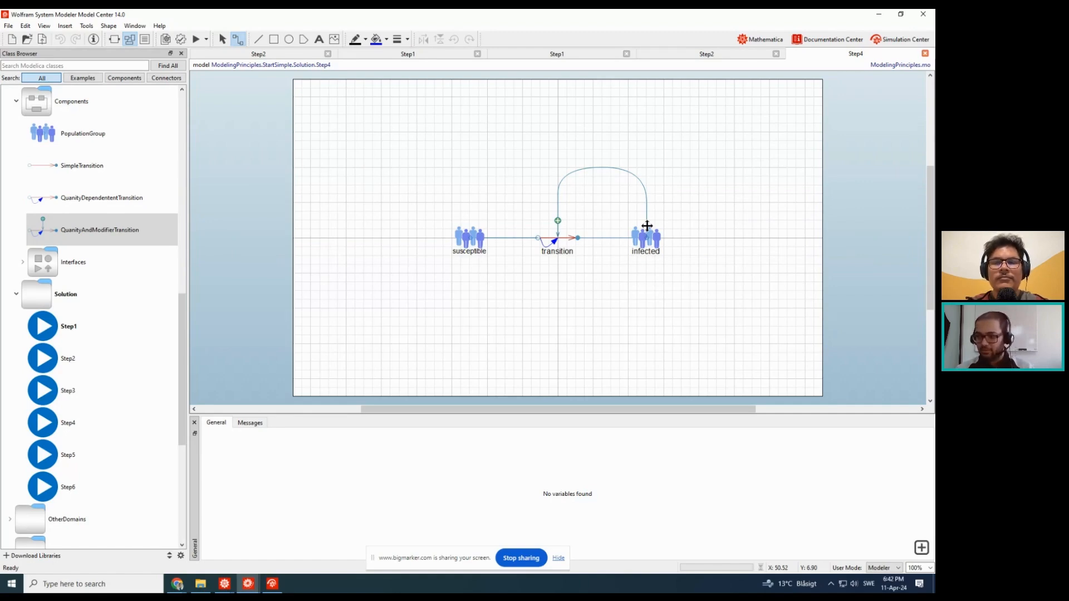
pyautogui.rightClick(140, 236)
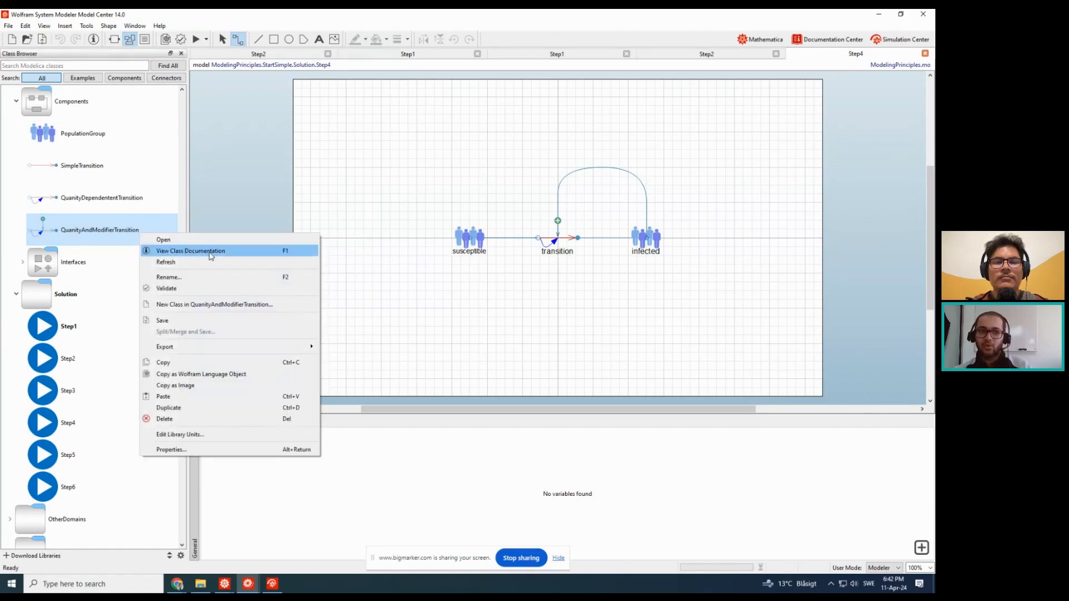
pyautogui.click(211, 256)
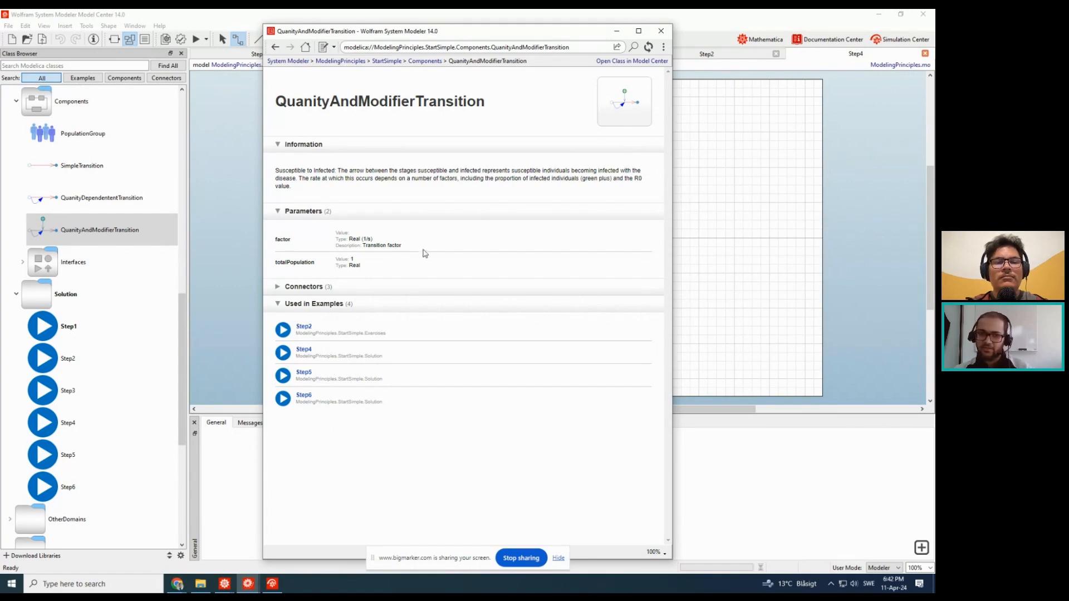
# - Close the documentation, return to the Step2 exercise model and connect the infected group to the influencedTransition's plus-marked modifier connector
pyautogui.click(661, 30)
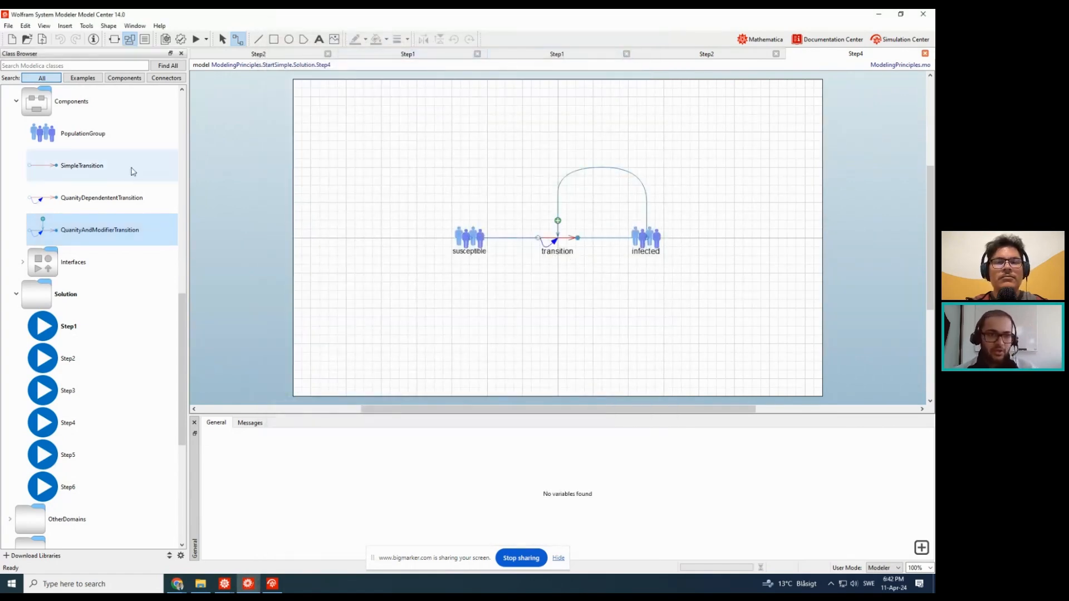
pyautogui.click(671, 57)
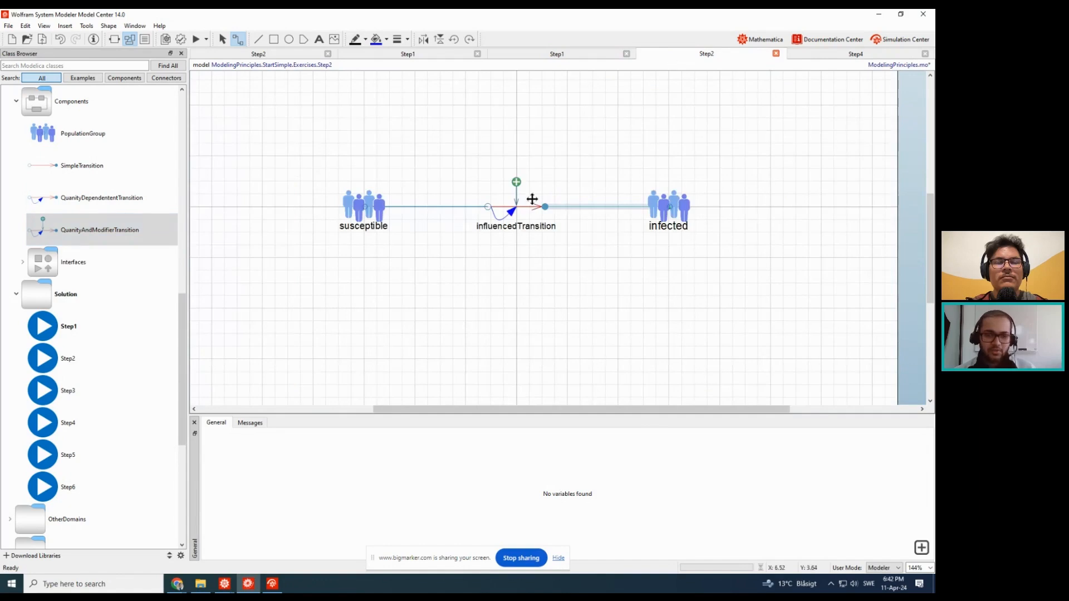
pyautogui.click(536, 250)
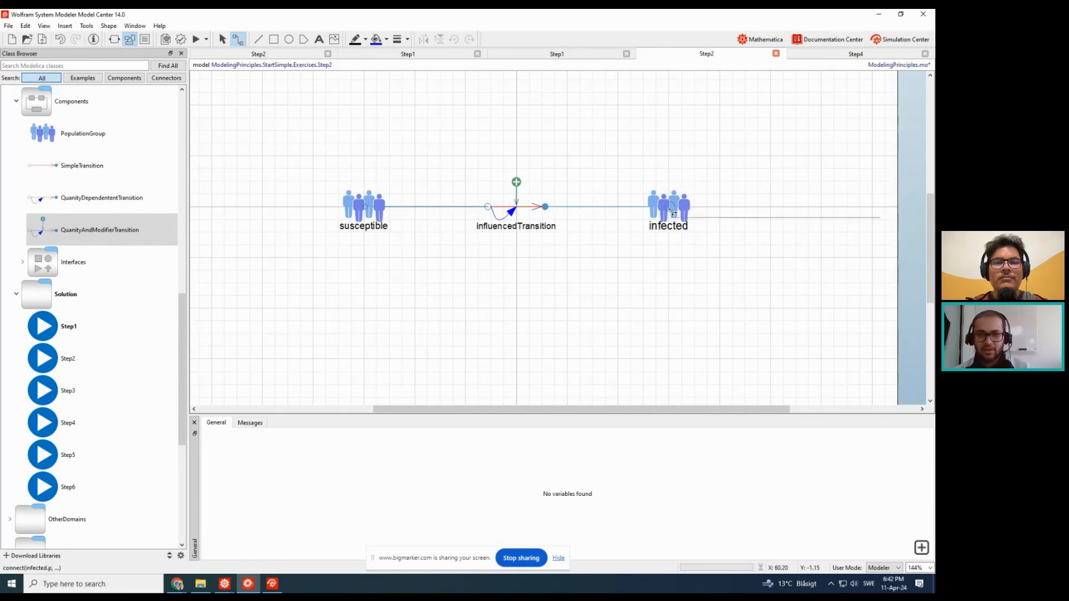
pyautogui.moveTo(670, 203)
pyautogui.mouseDown()
pyautogui.moveTo(584, 161)
pyautogui.moveTo(657, 107)
pyautogui.moveTo(601, 102)
pyautogui.moveTo(523, 160)
pyautogui.mouseUp()
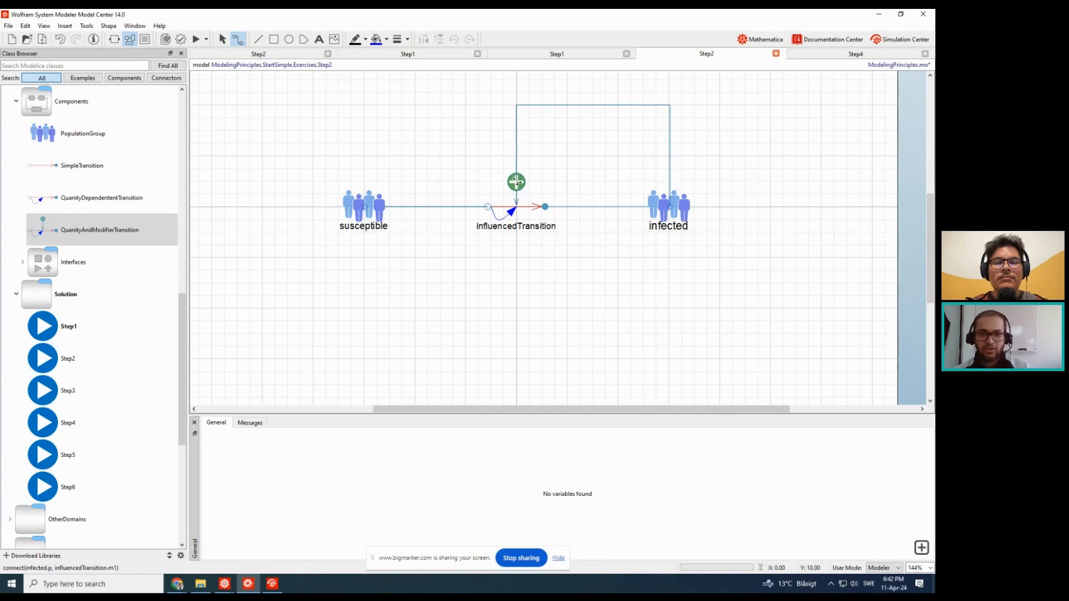
pyautogui.click(516, 181)
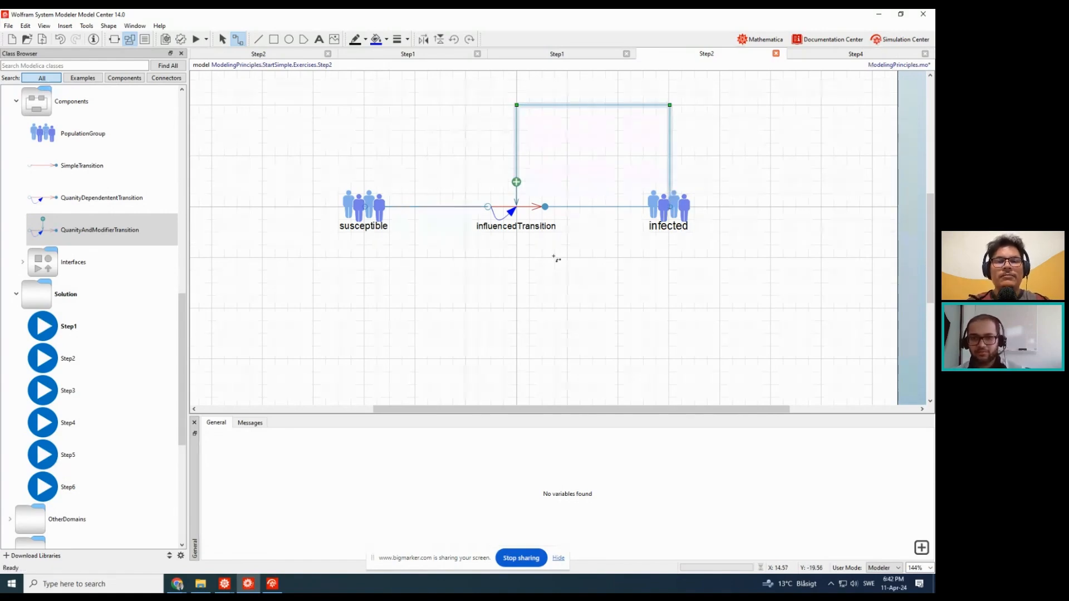
pyautogui.scroll(1, 557, 258)
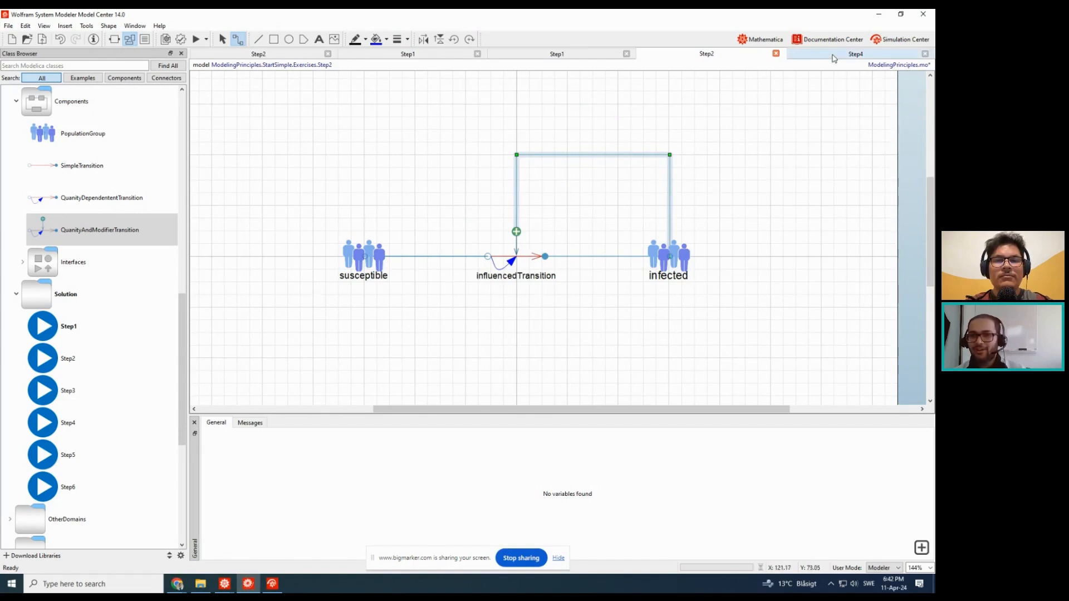
# - Change the feedback connection from infected to influencedTransition into a curved connection line, matching the Step4 solution's diagram
pyautogui.click(856, 53)
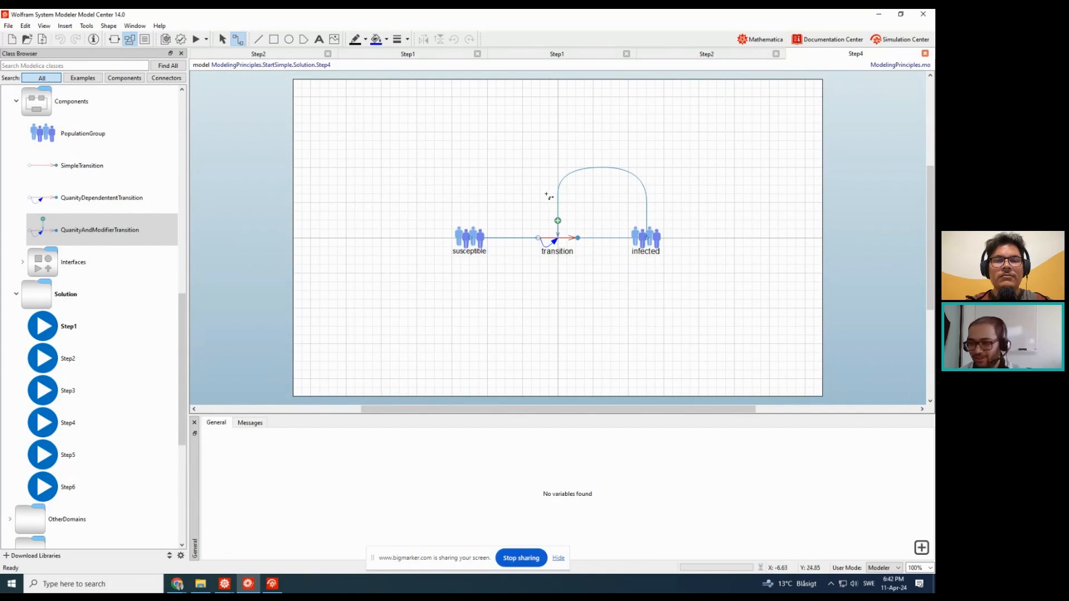
pyautogui.click(725, 54)
pyautogui.click(692, 188)
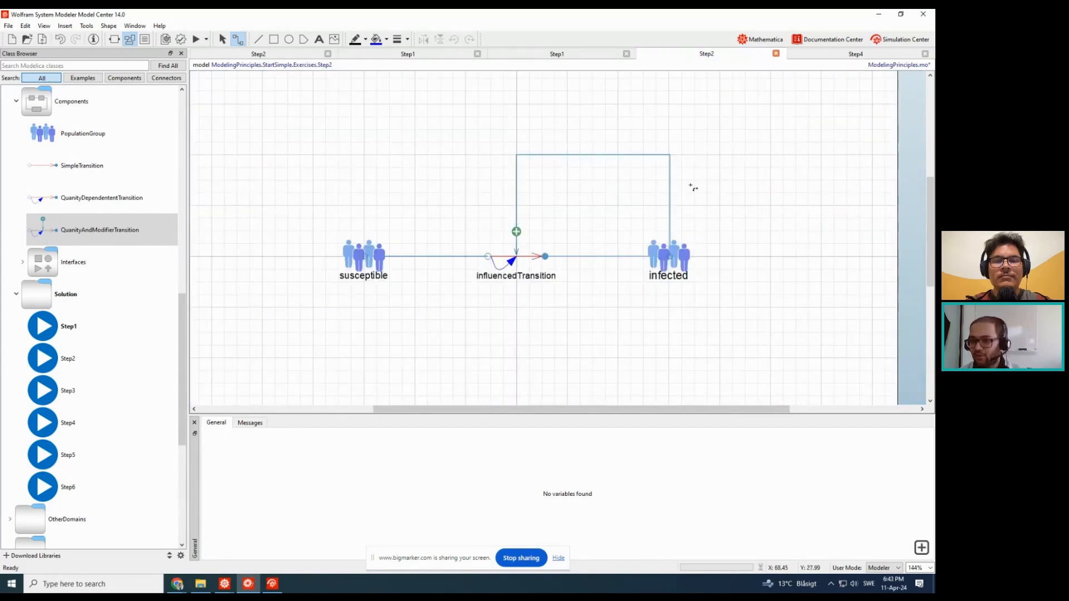
pyautogui.click(669, 156)
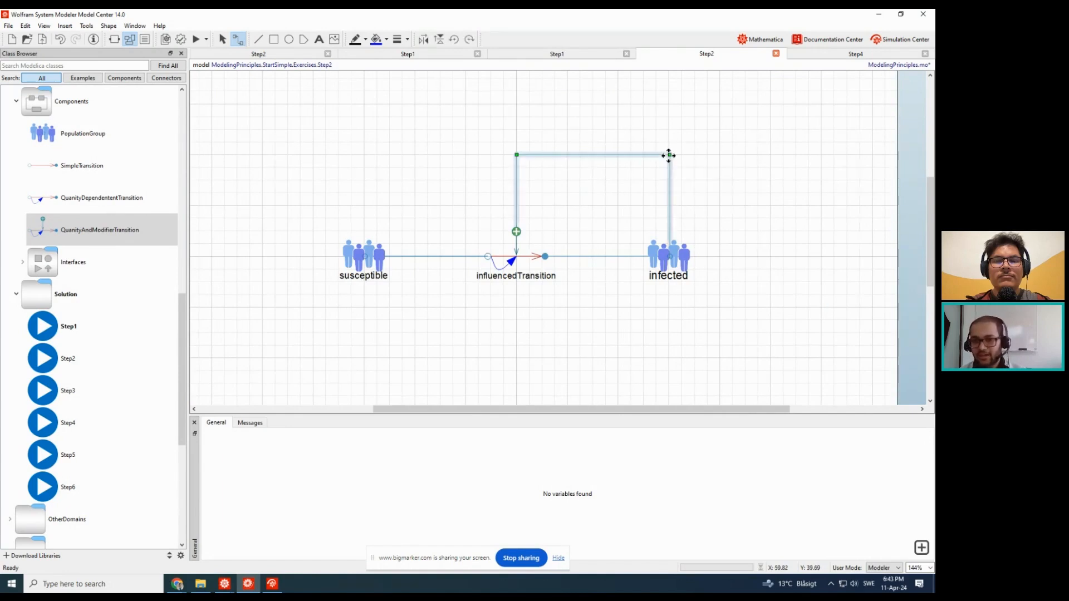
pyautogui.rightClick(646, 155)
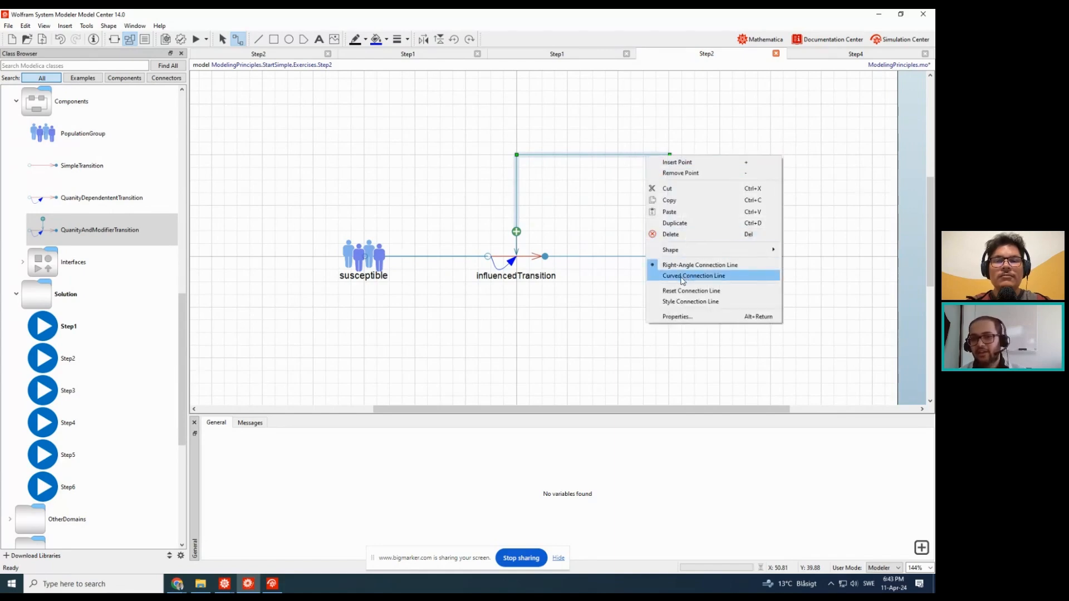
pyautogui.click(699, 278)
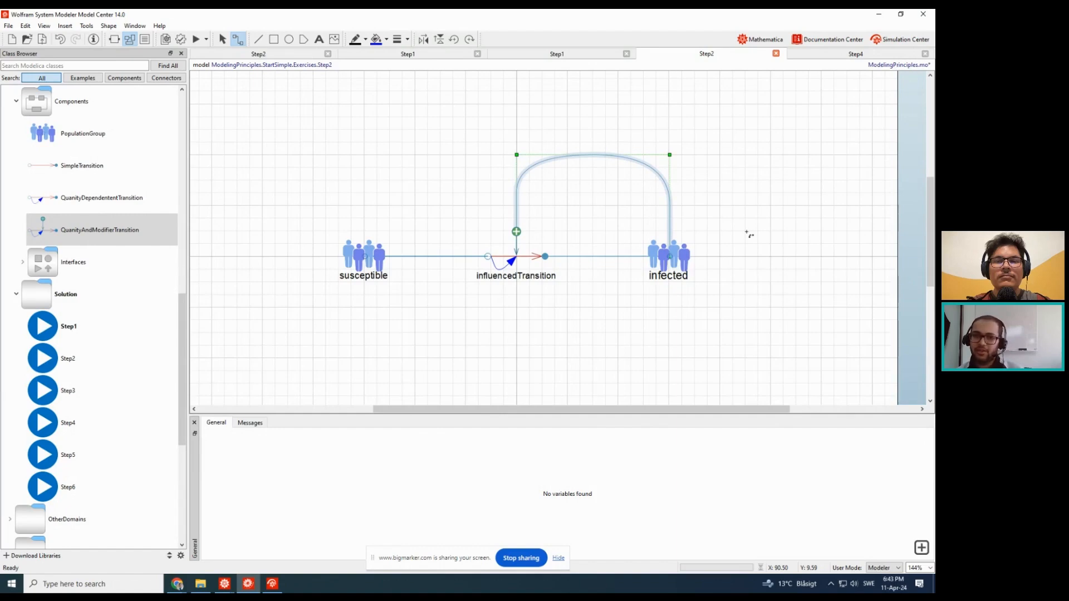
pyautogui.click(749, 235)
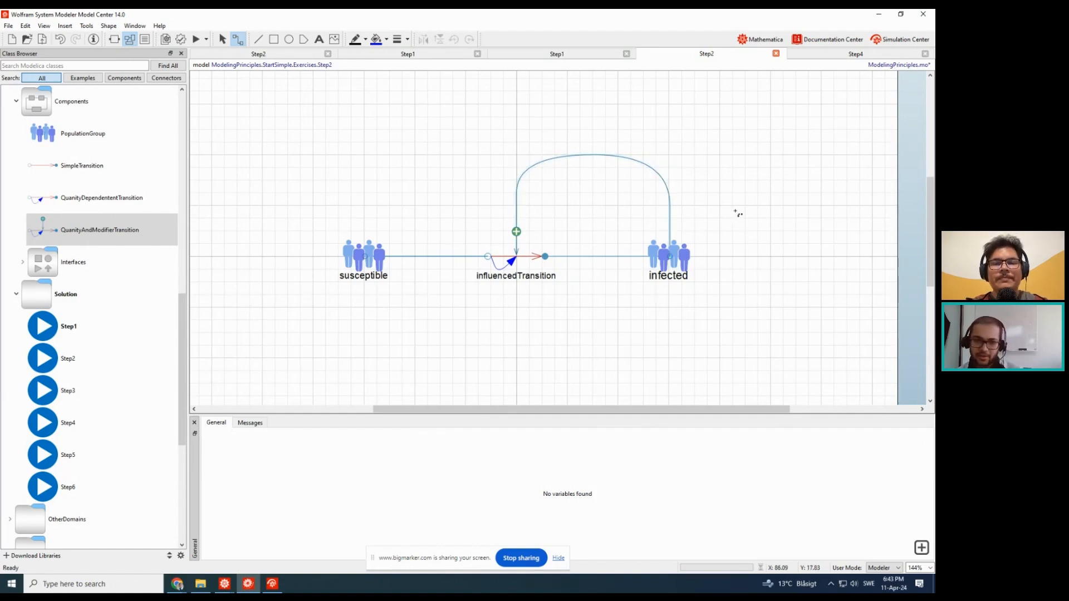
# - Set the susceptible group's initialPopulation to 99 people and check the infected group's initial population
pyautogui.click(518, 270)
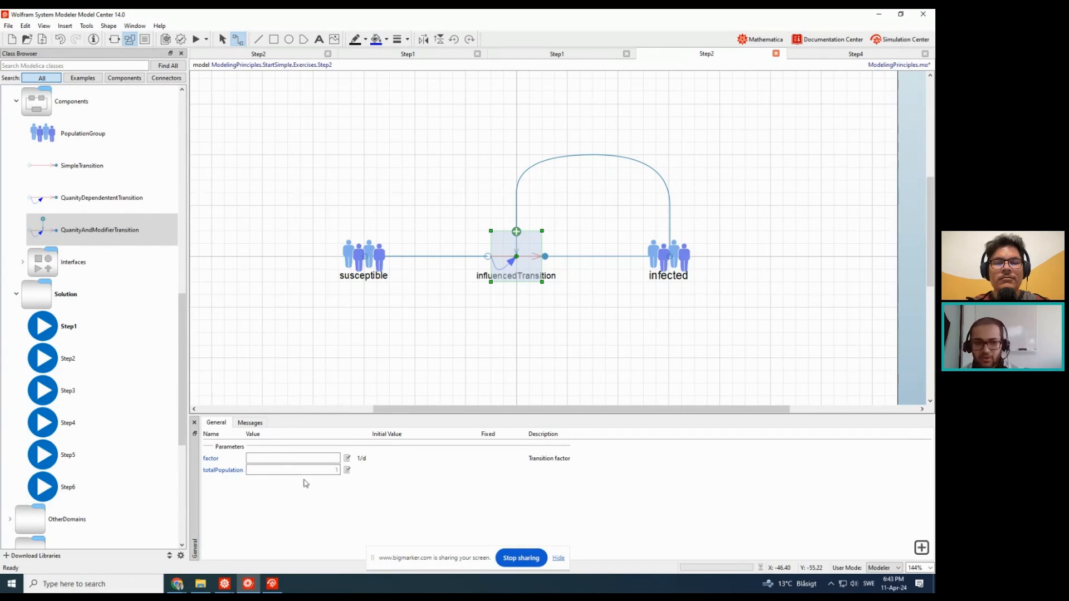
pyautogui.click(365, 256)
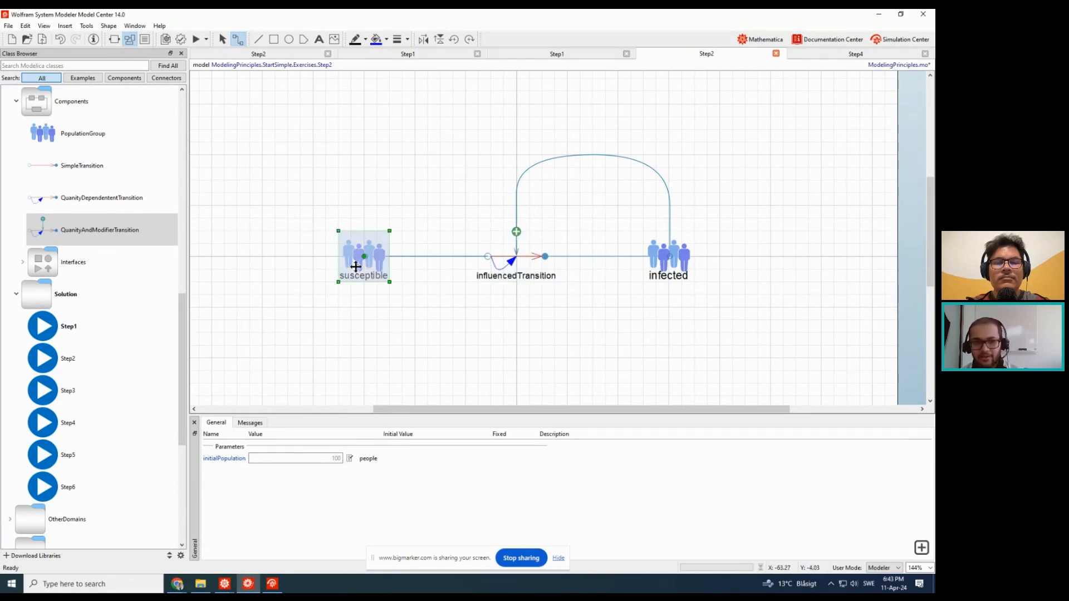
pyautogui.click(680, 271)
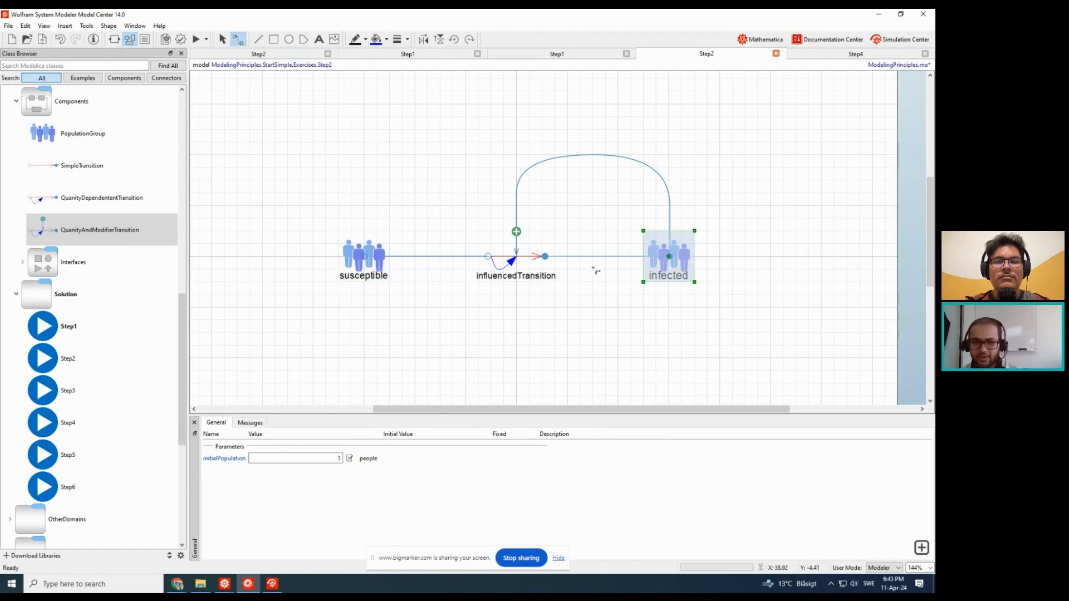
pyautogui.click(368, 275)
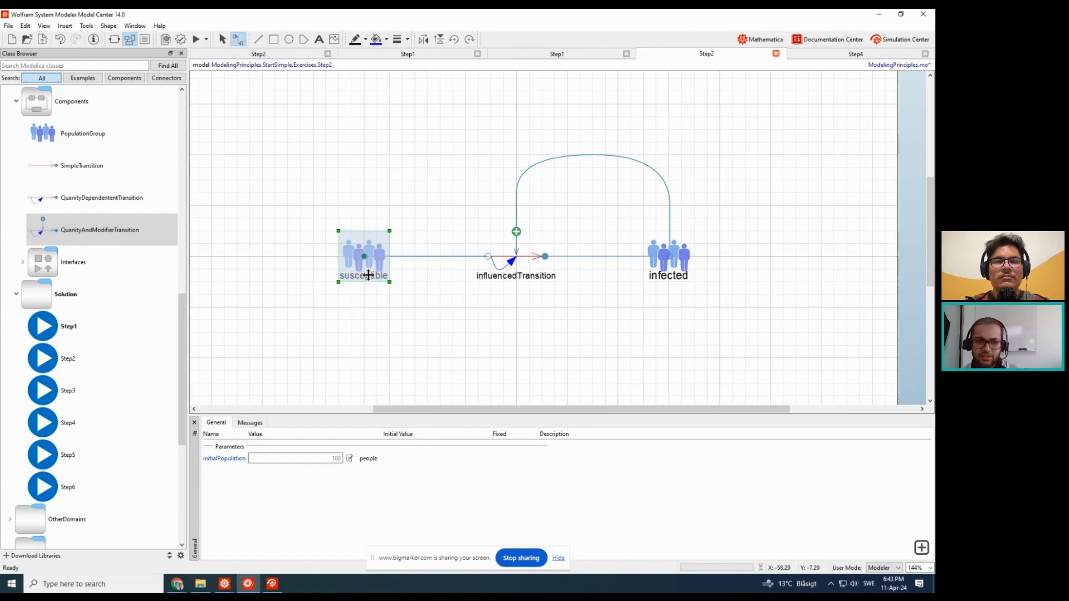
pyautogui.doubleClick(326, 455)
pyautogui.write('99')
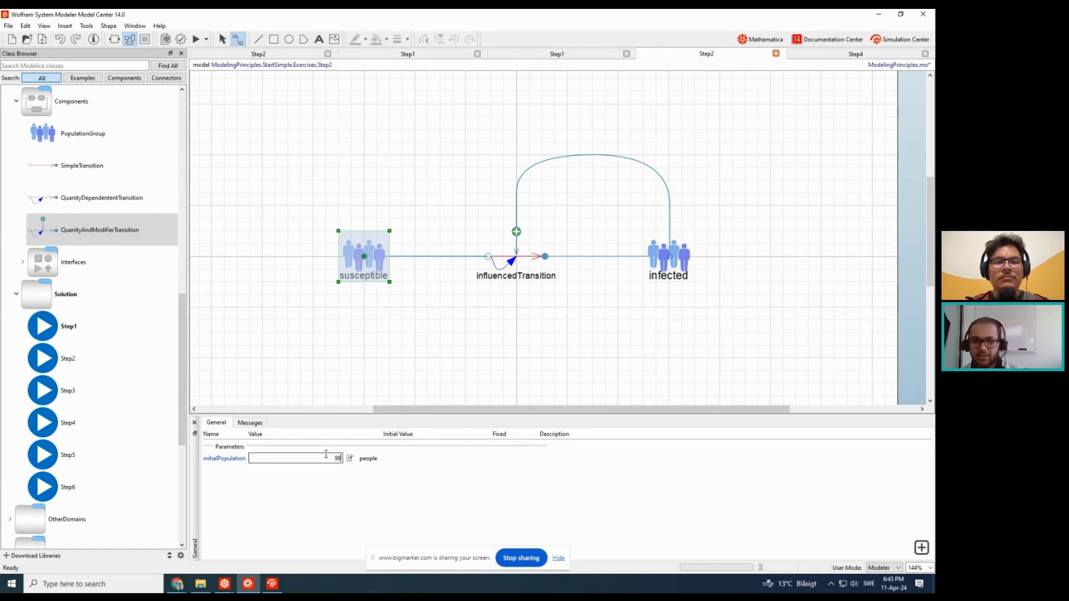
pyautogui.click(365, 312)
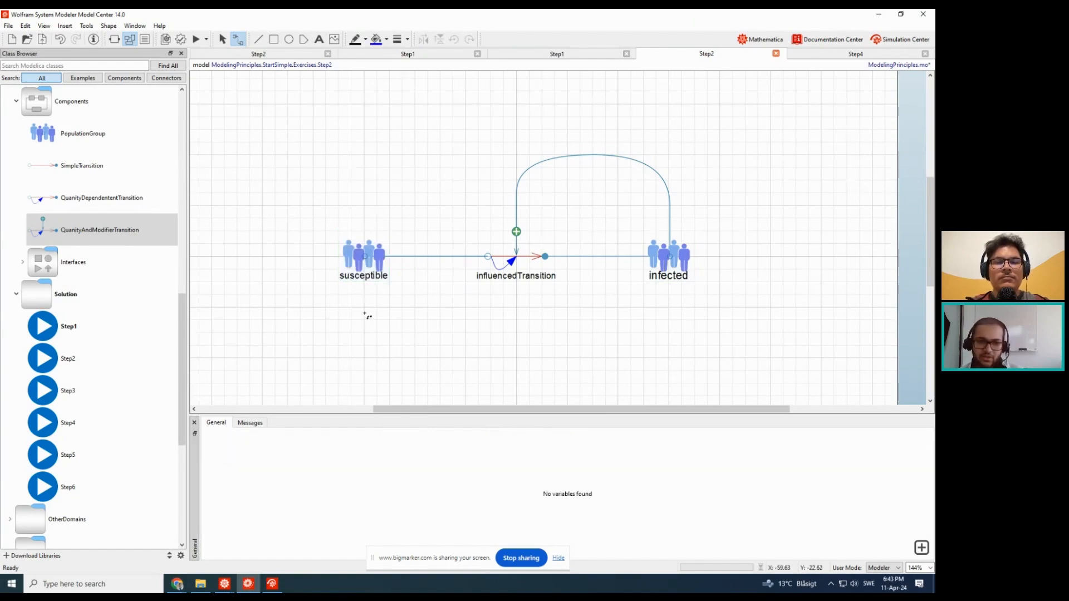
pyautogui.click(341, 247)
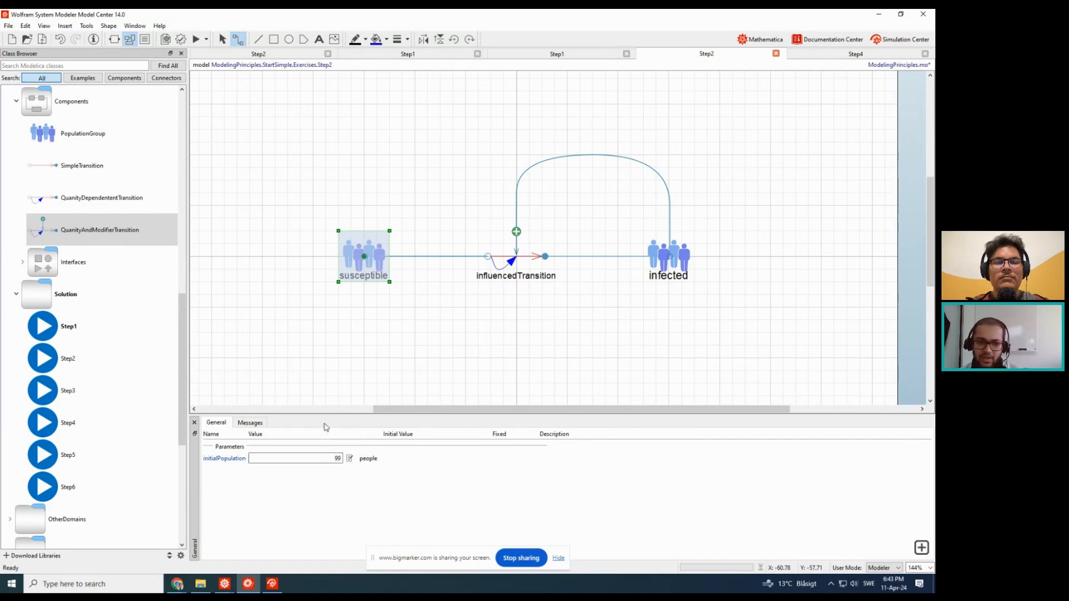
pyautogui.click(664, 276)
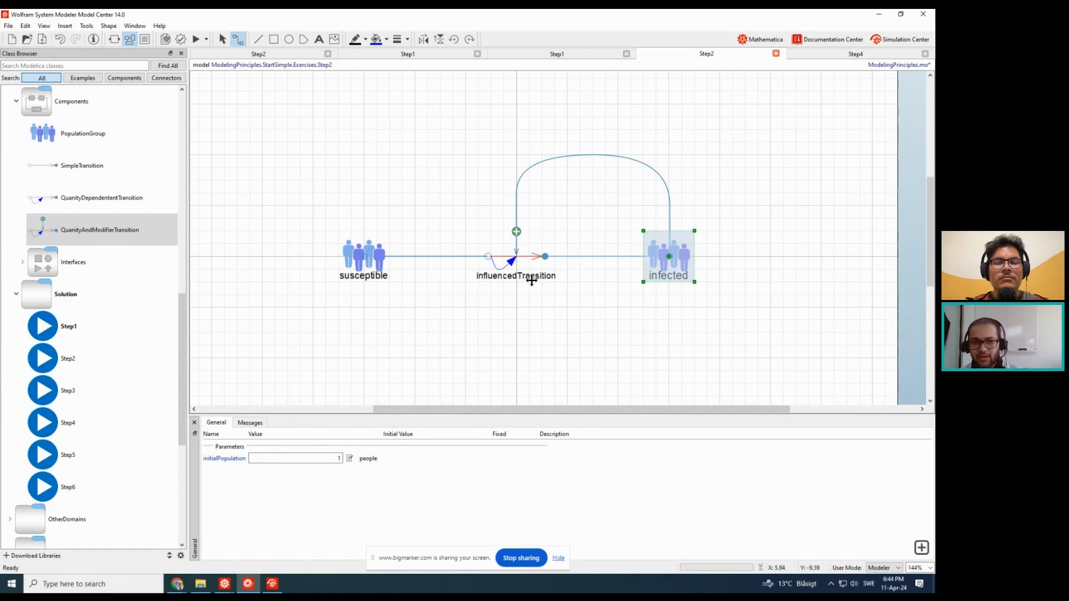
# - Set influencedTransition's totalPopulation to 100 and its transition factor to 2 with the unit 1/d
pyautogui.click(516, 268)
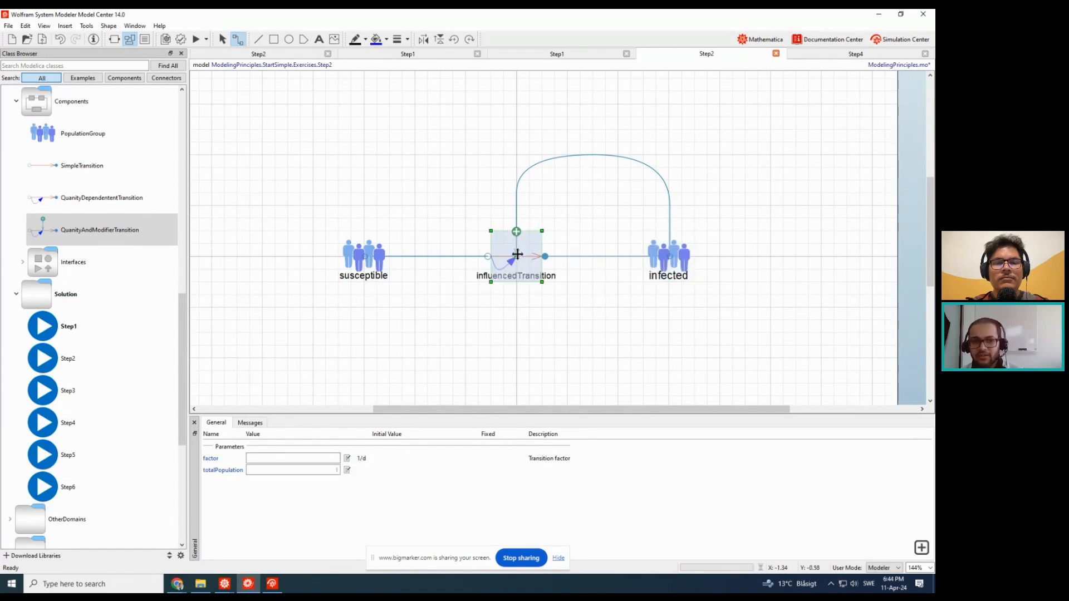
pyautogui.click(325, 470)
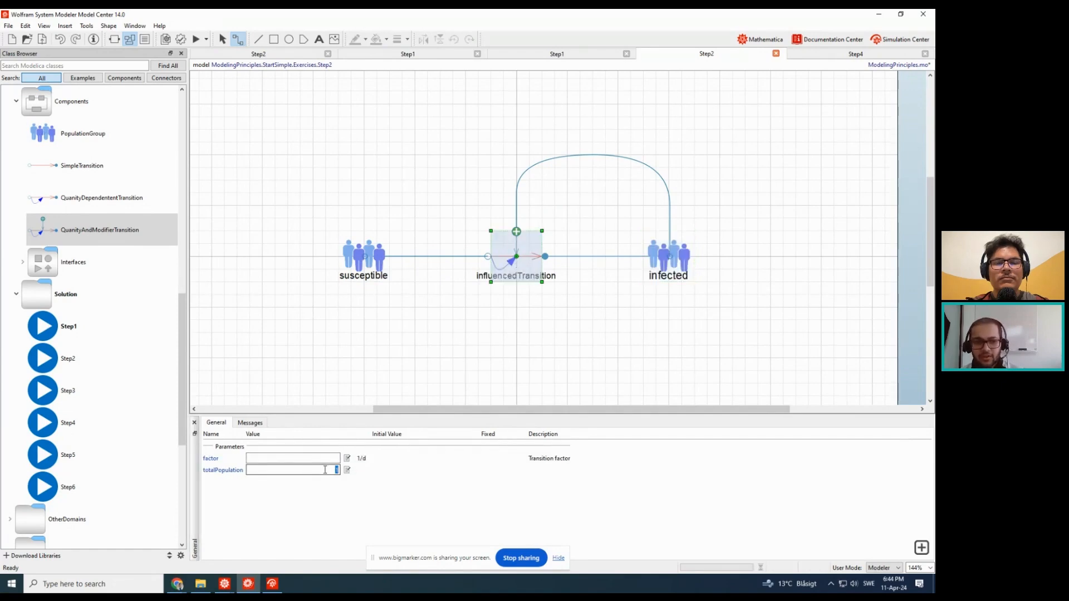
pyautogui.write('00')
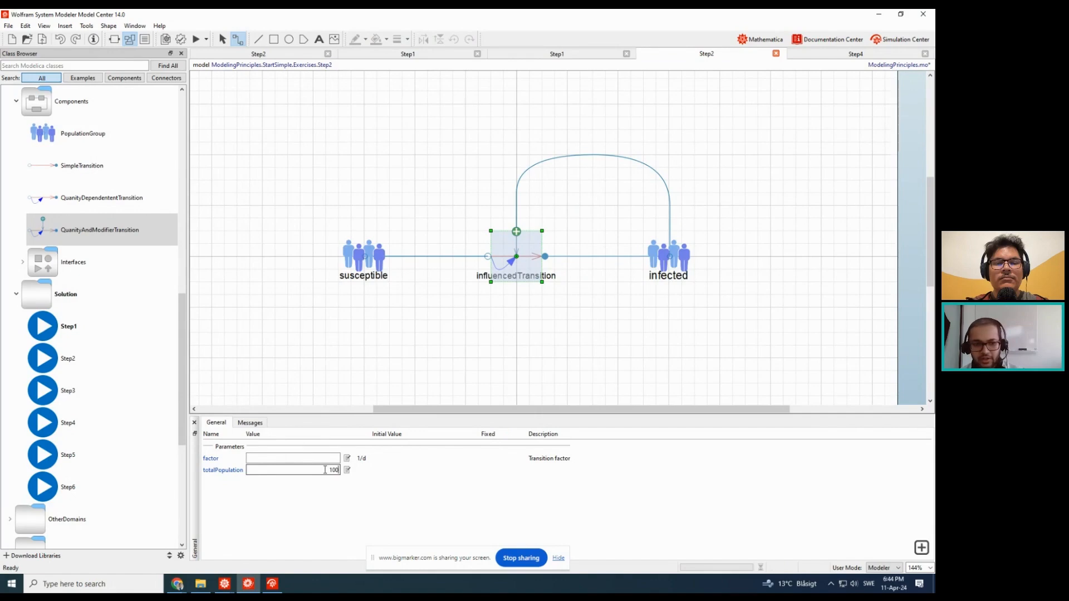
pyautogui.click(336, 458)
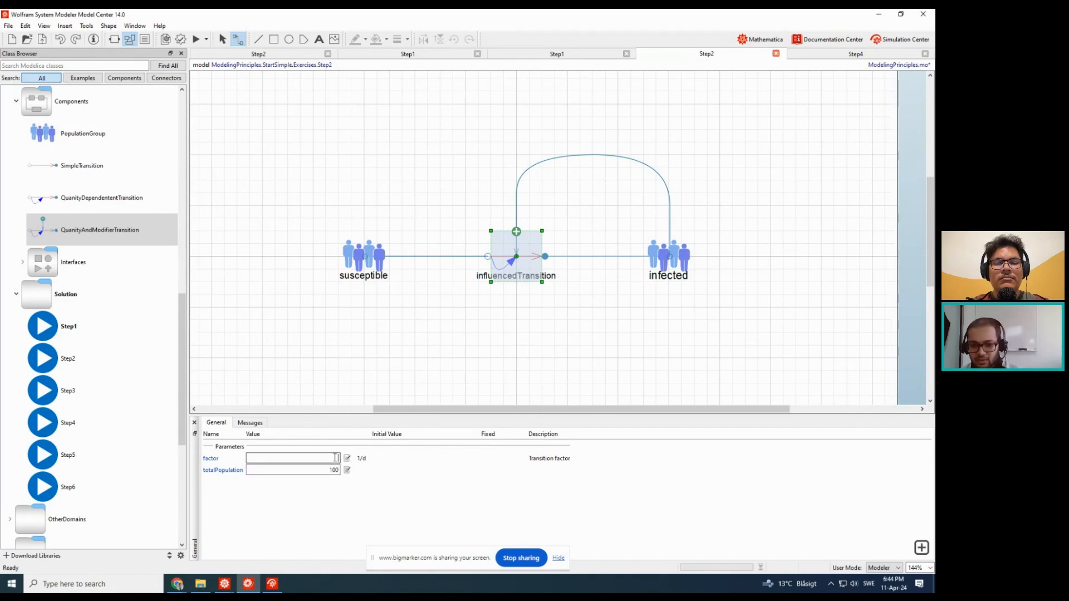
pyautogui.click(336, 459)
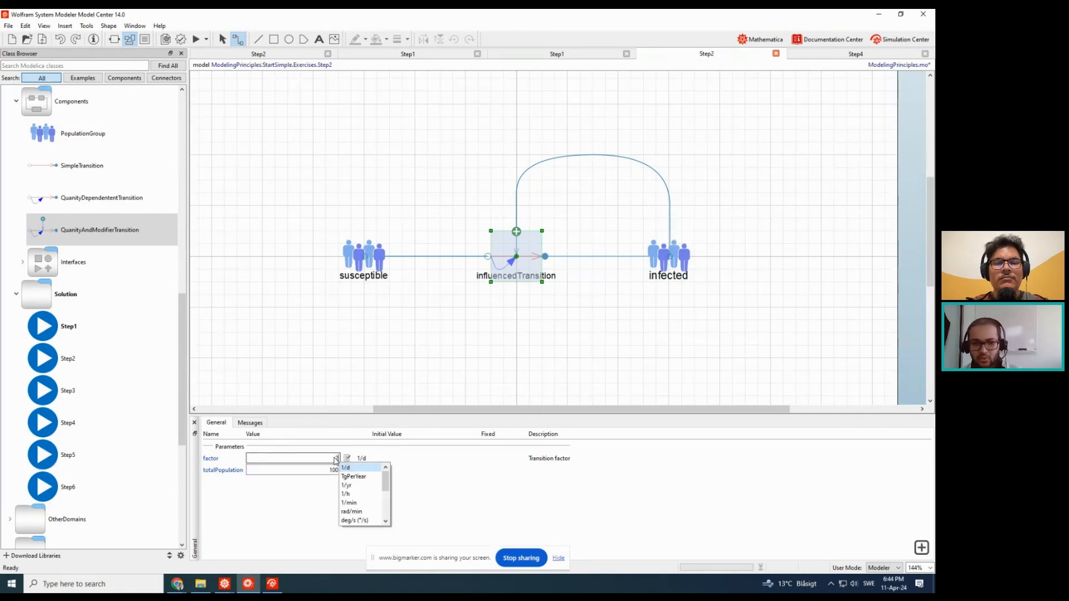
pyautogui.click(353, 467)
pyautogui.click(382, 382)
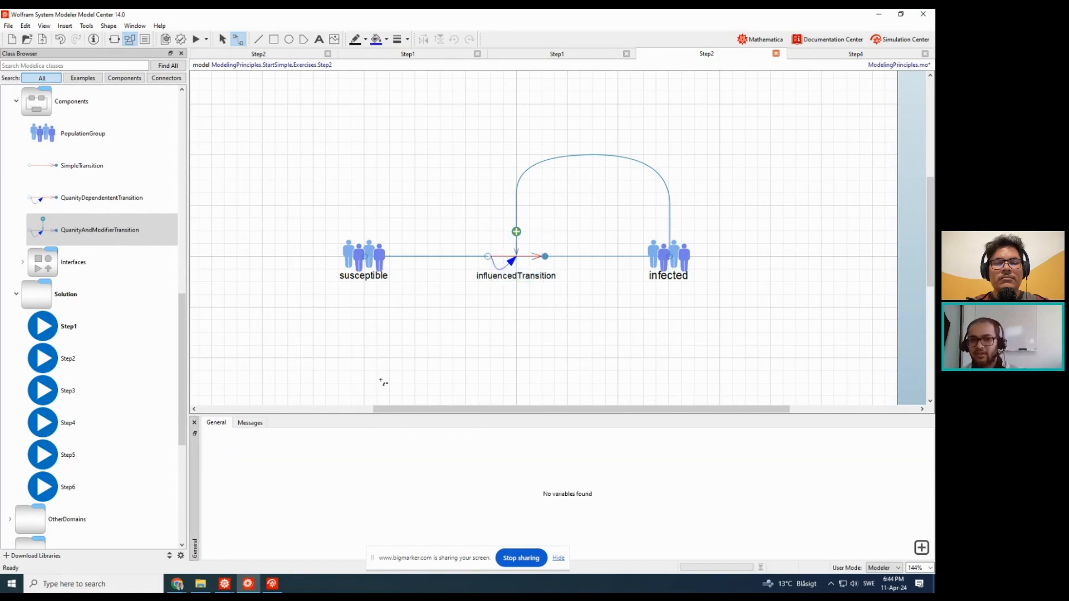
pyautogui.click(511, 256)
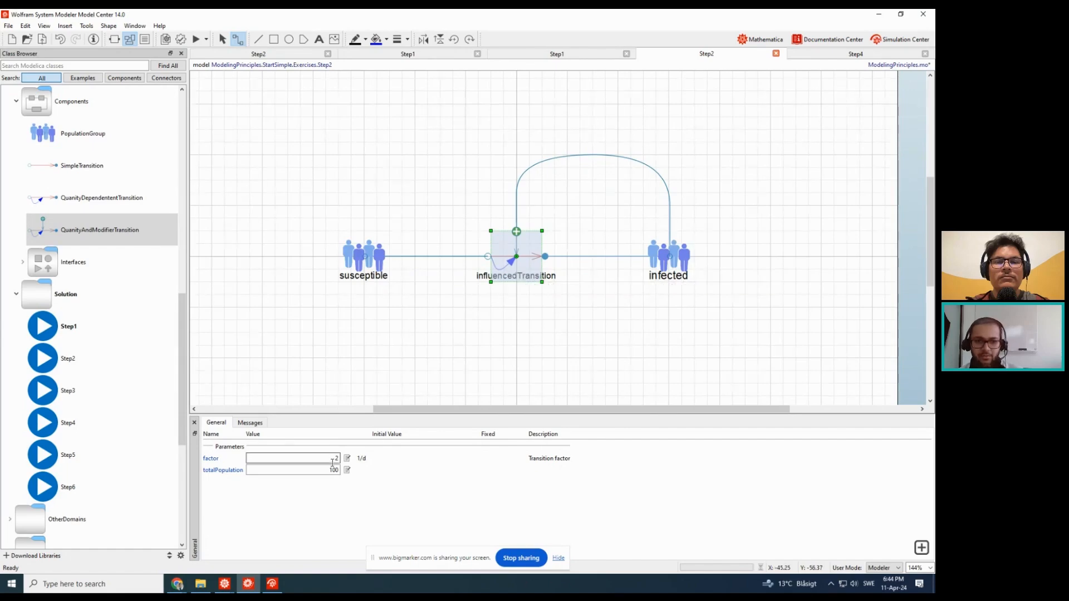
pyautogui.click(412, 370)
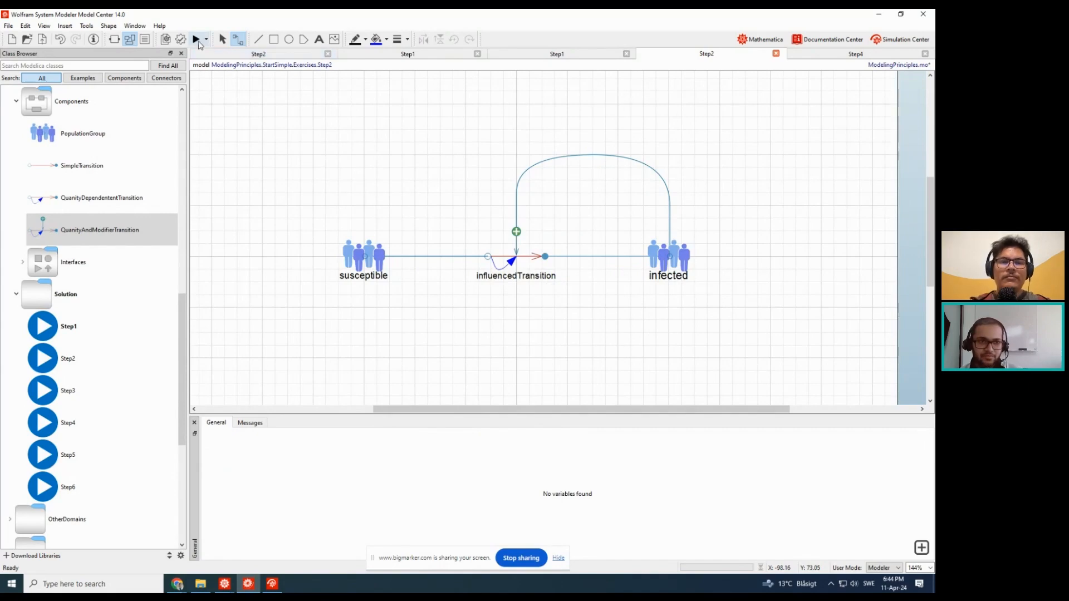
# - Simulate the Step2 model and inspect the susceptible and infected displayPopulation curves over time
pyautogui.click(197, 40)
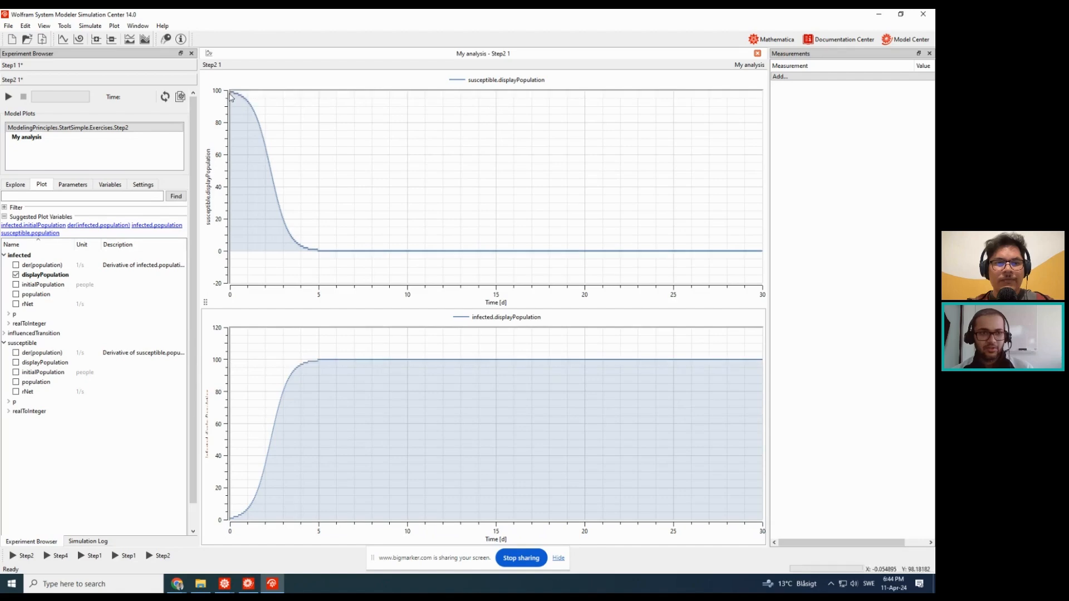
pyautogui.moveTo(232, 98)
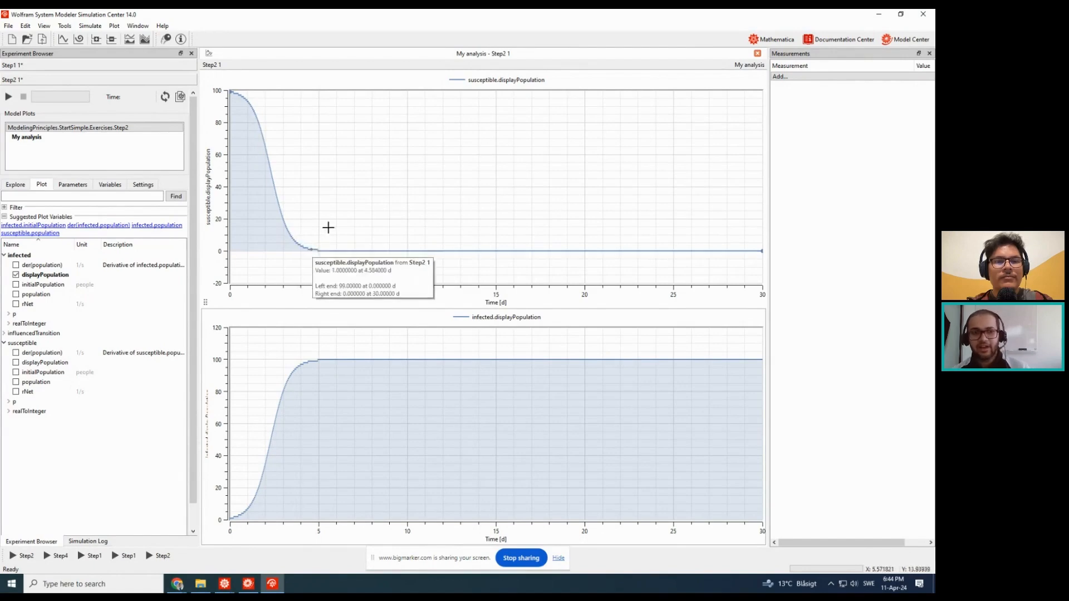
pyautogui.moveTo(282, 231)
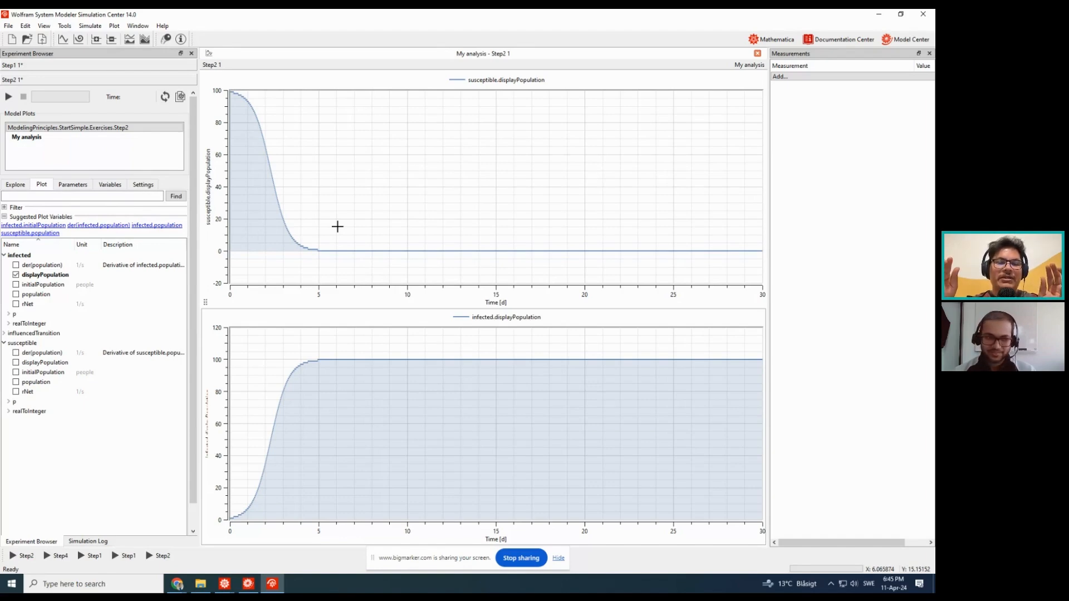
# - Inspect the Transition factor control among the experiment's explorable model parameters and look through its available options
pyautogui.click(15, 185)
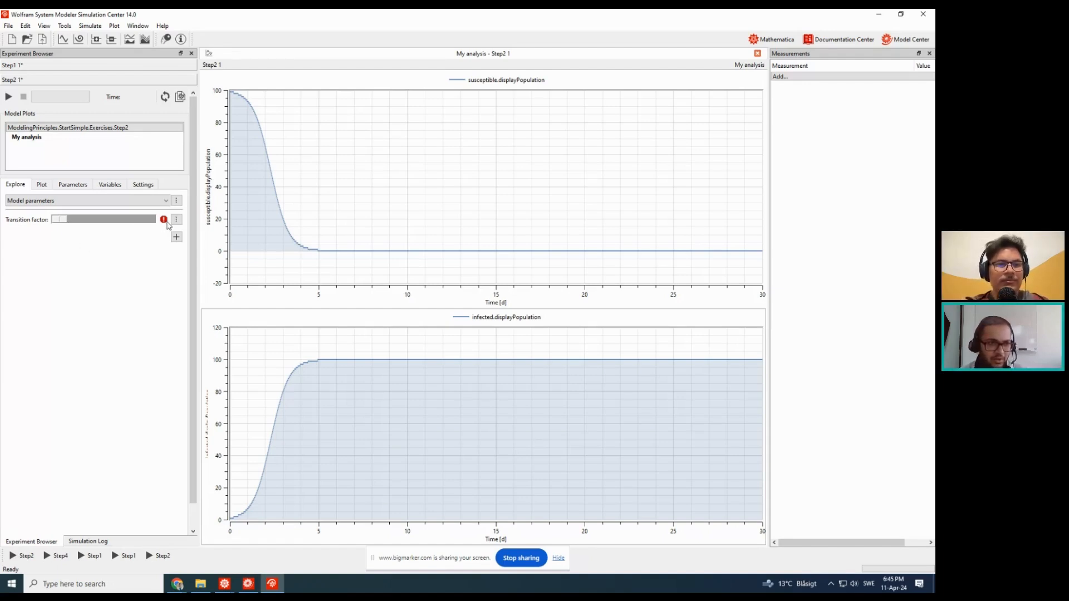
pyautogui.moveTo(165, 224)
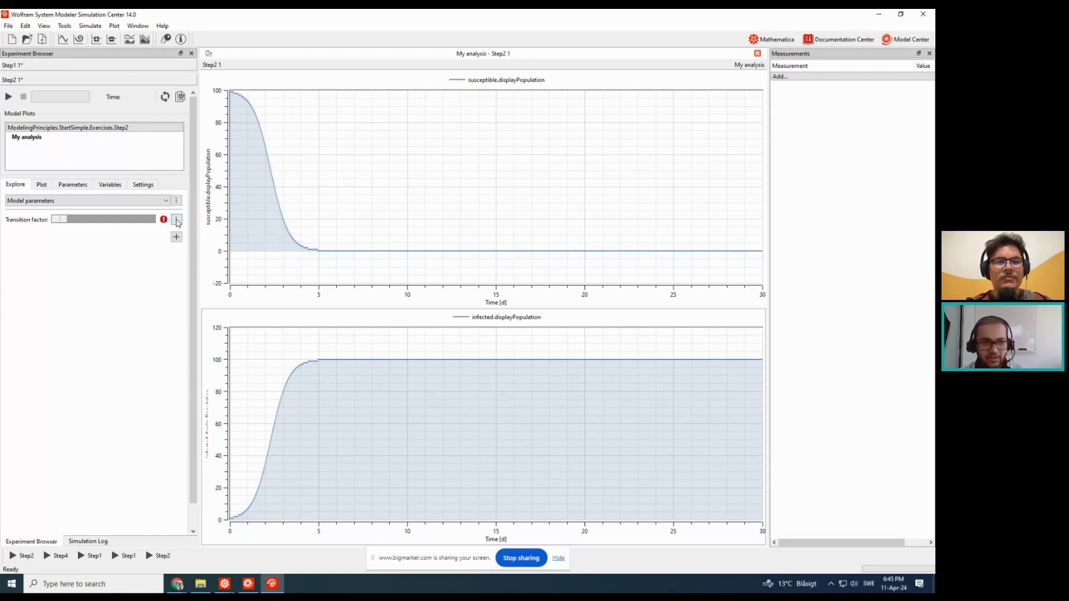
pyautogui.click(177, 221)
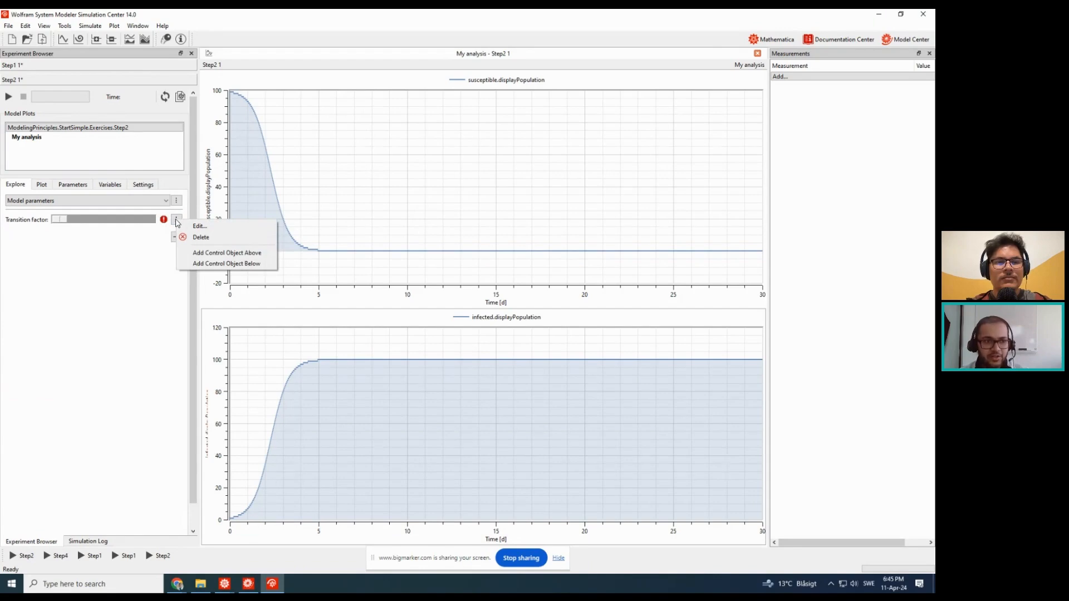
pyautogui.click(166, 233)
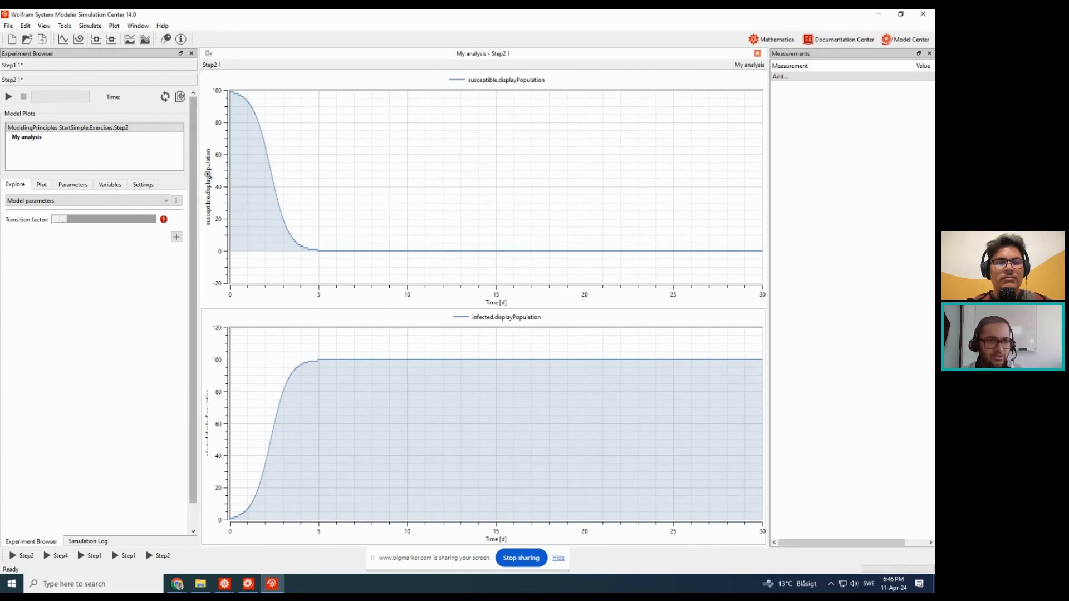
# - Link the Transition factor control to the factor variable of influencedTransition and make it a slider
pyautogui.click(177, 220)
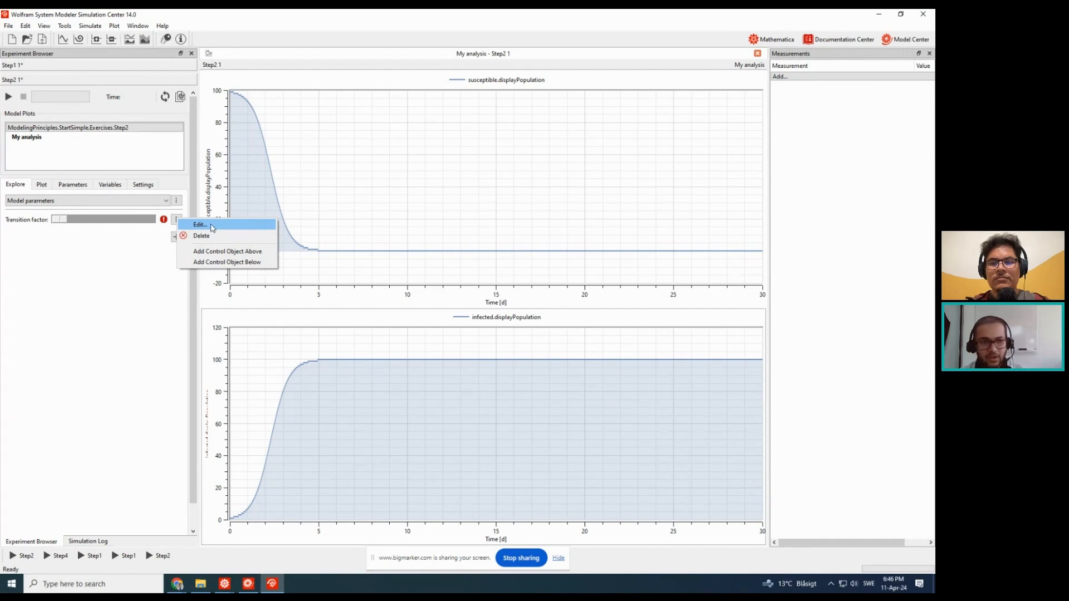
pyautogui.click(211, 226)
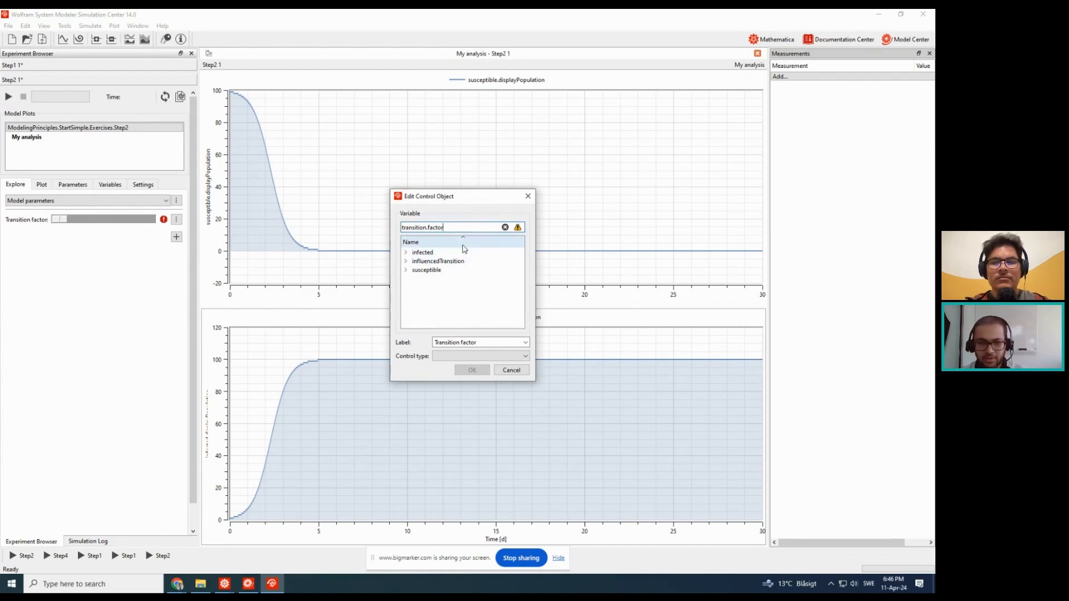
pyautogui.click(505, 227)
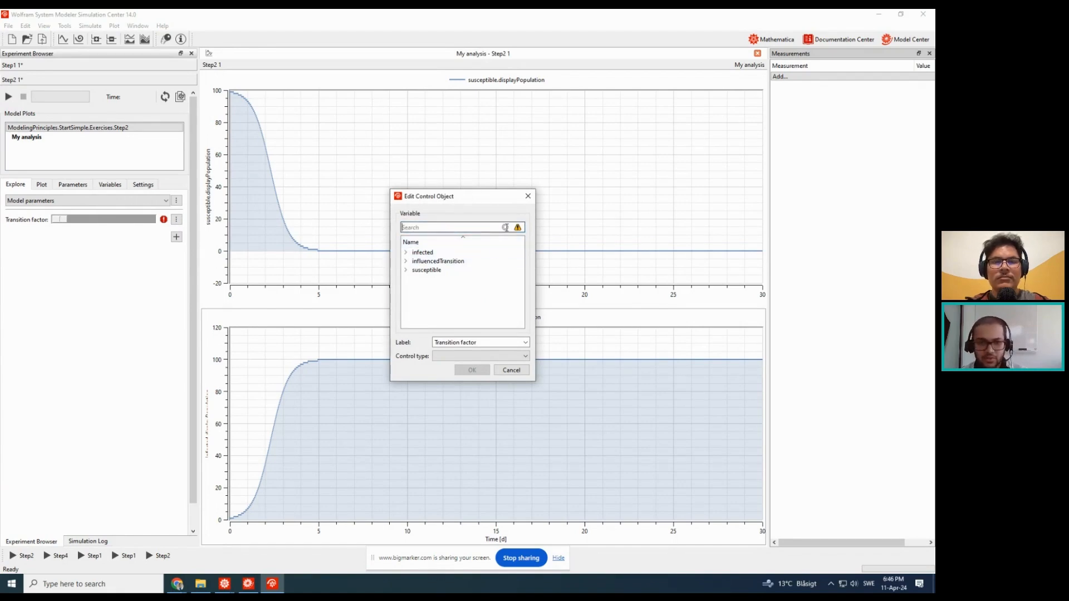
pyautogui.click(406, 261)
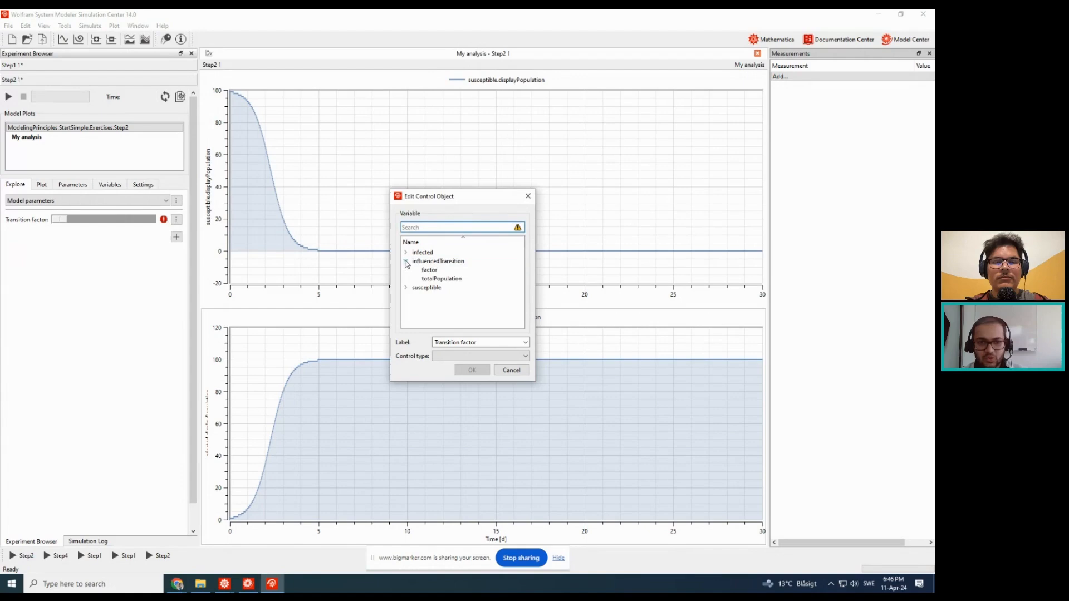
pyautogui.click(437, 271)
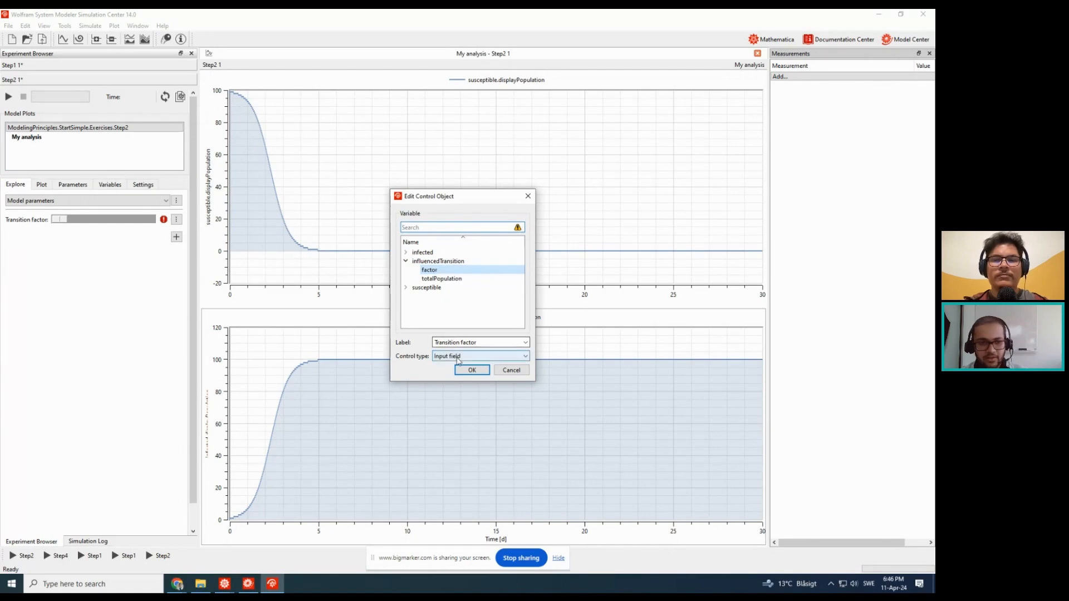
pyautogui.click(479, 357)
# - Give the Transition factor slider a minimum of 0.001 1/d and a maximum of 3 1/d, and apply the control
pyautogui.click(453, 371)
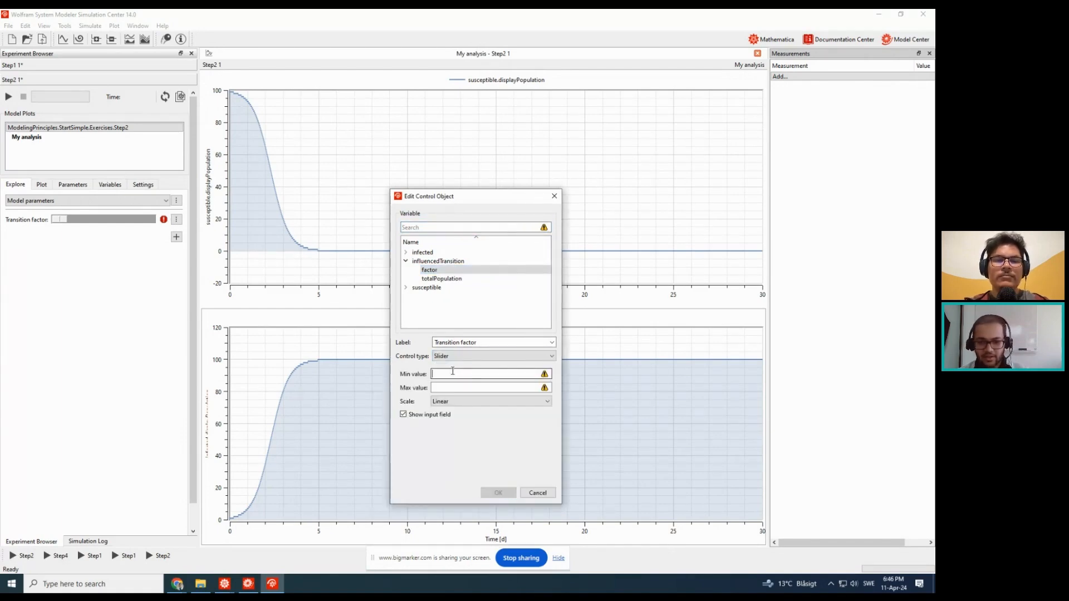
pyautogui.write('0')
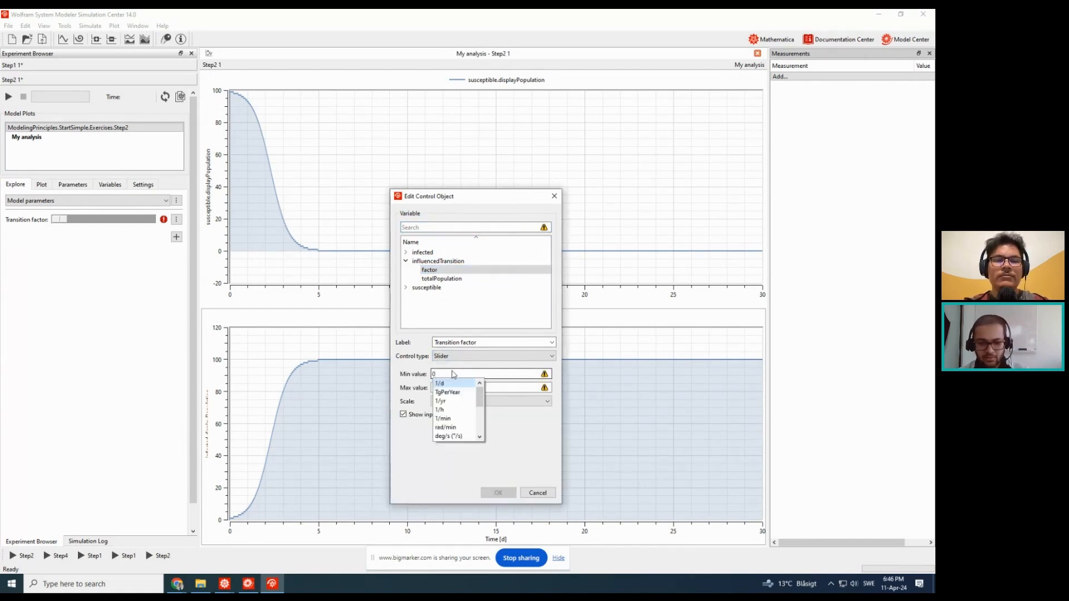
pyautogui.write('.001')
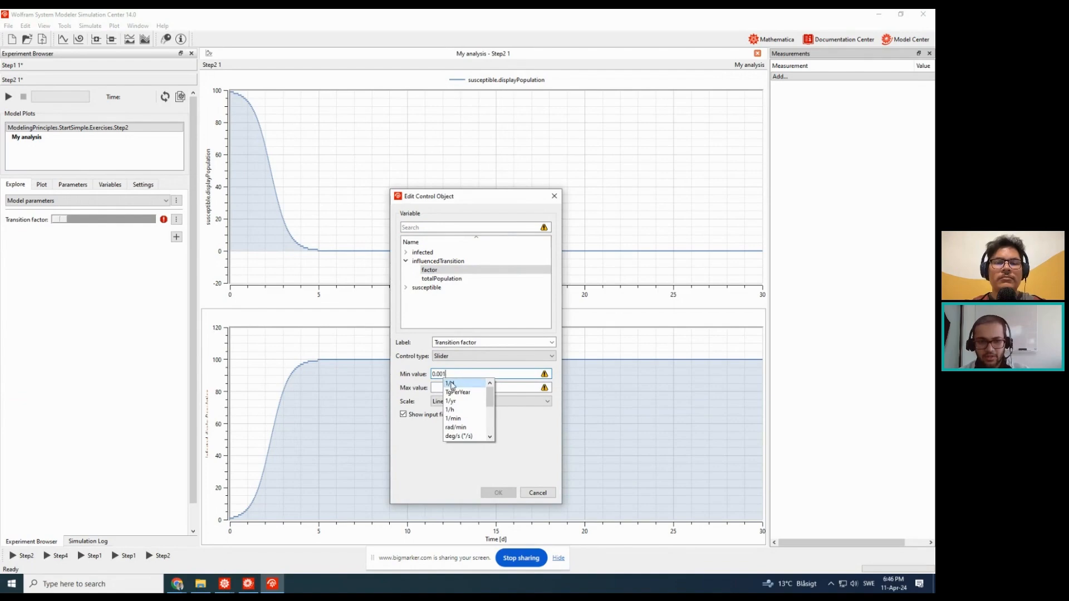
pyautogui.click(450, 383)
pyautogui.click(448, 389)
pyautogui.write('3')
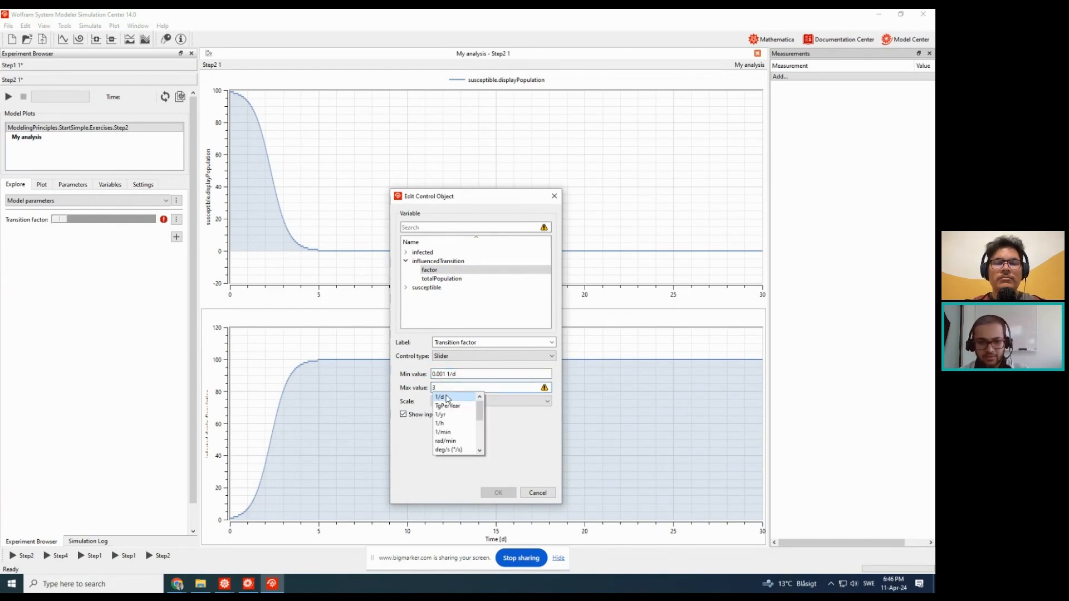
pyautogui.click(449, 398)
pyautogui.click(499, 493)
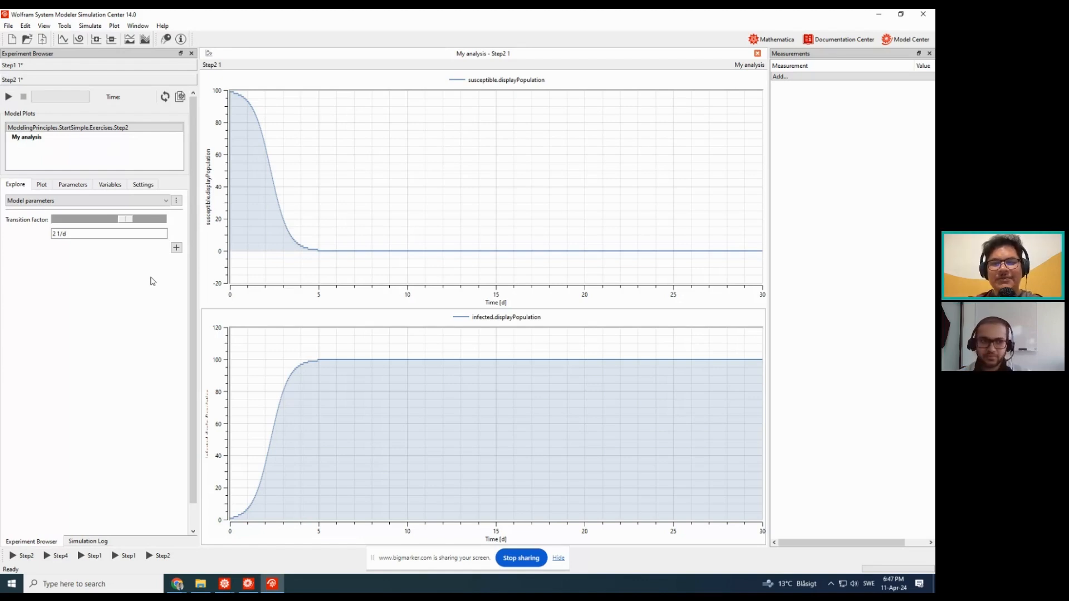
pyautogui.moveTo(165, 231)
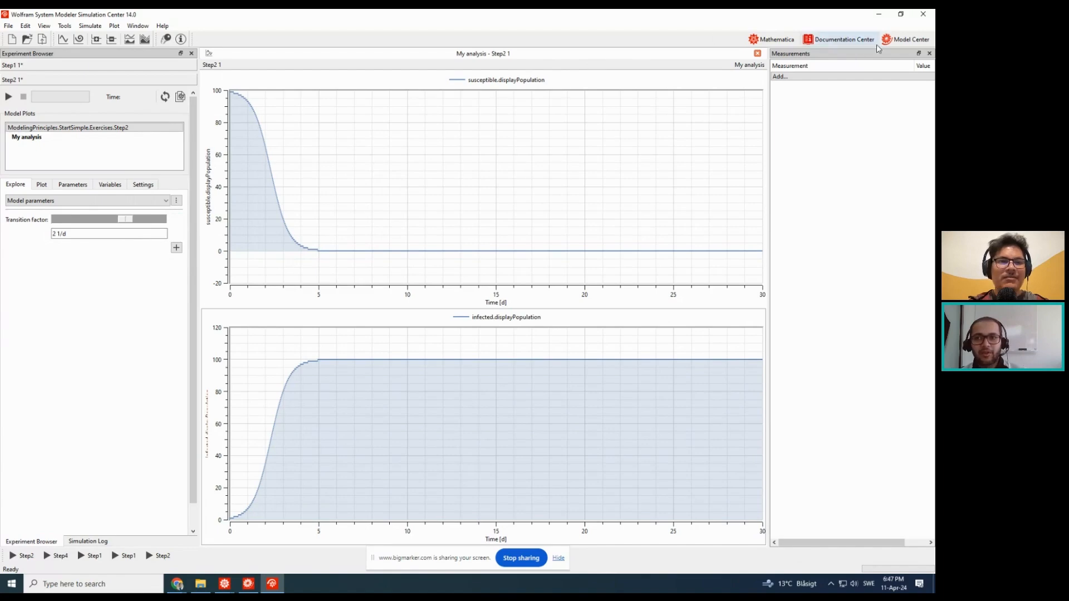
# - Switch to Model Center and rename the influencedTransition component to transition, updating references within the library
pyautogui.click(904, 41)
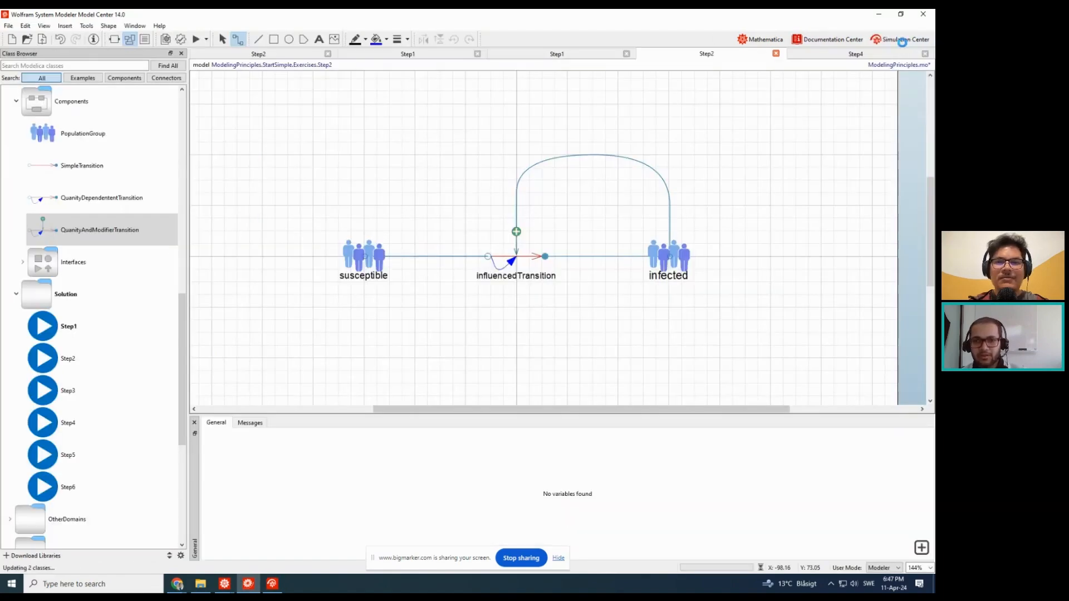
pyautogui.click(508, 269)
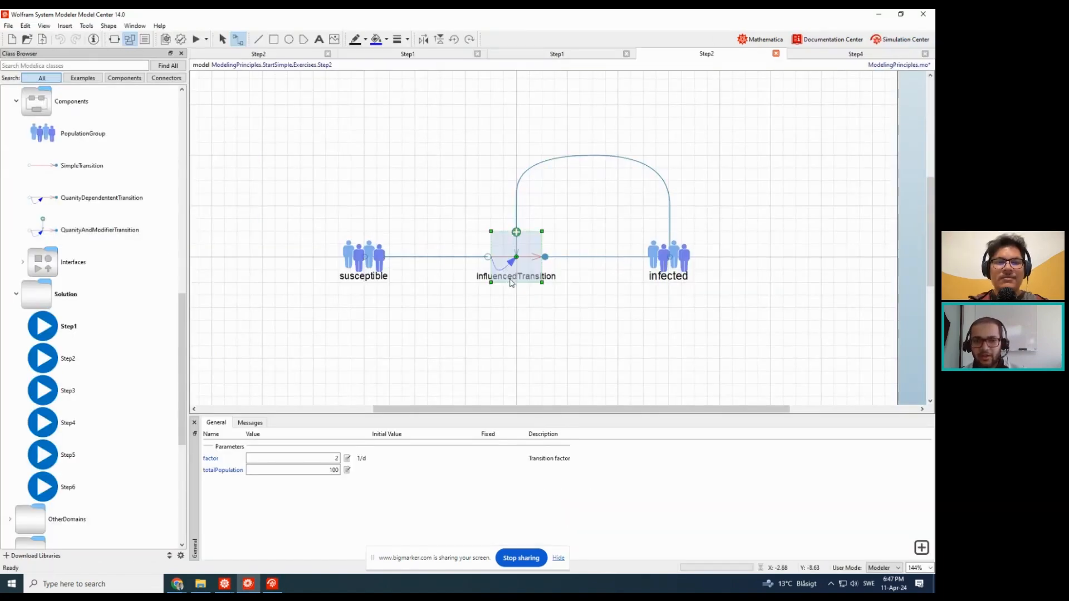
pyautogui.rightClick(515, 267)
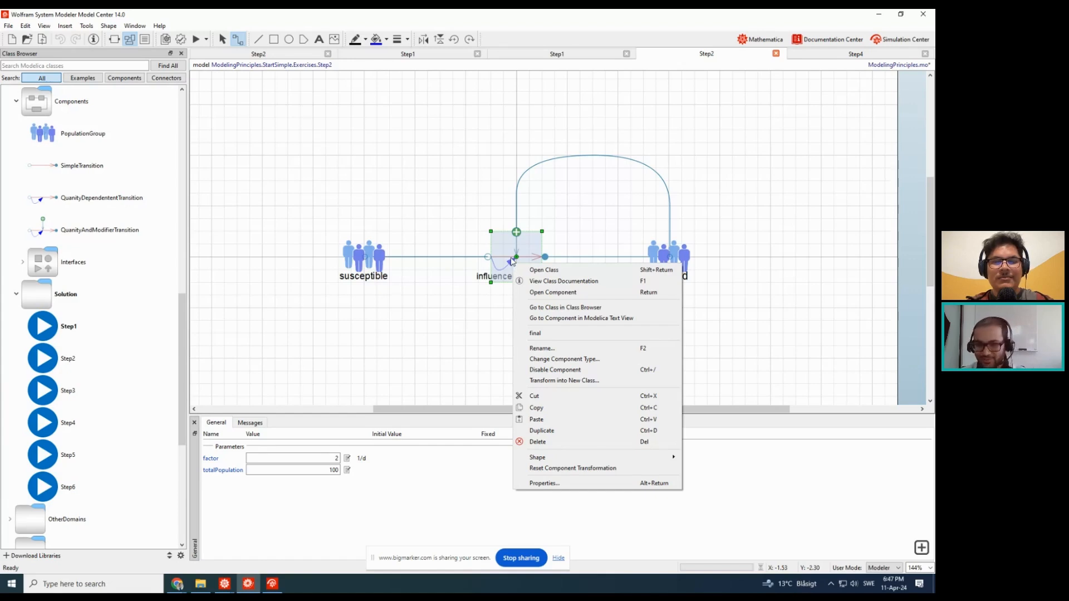
pyautogui.click(559, 350)
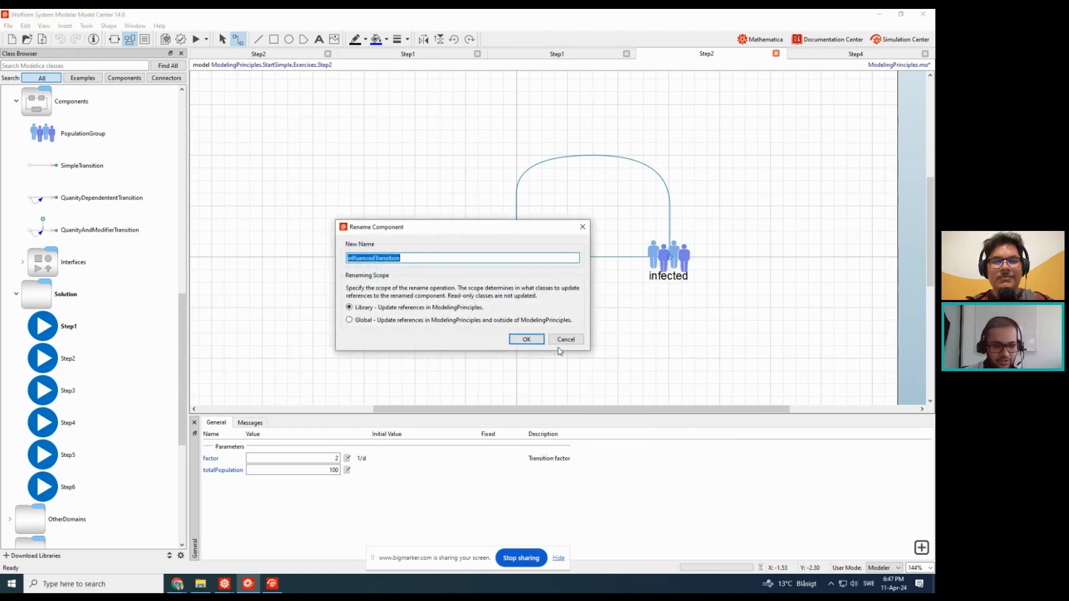
pyautogui.write('transition')
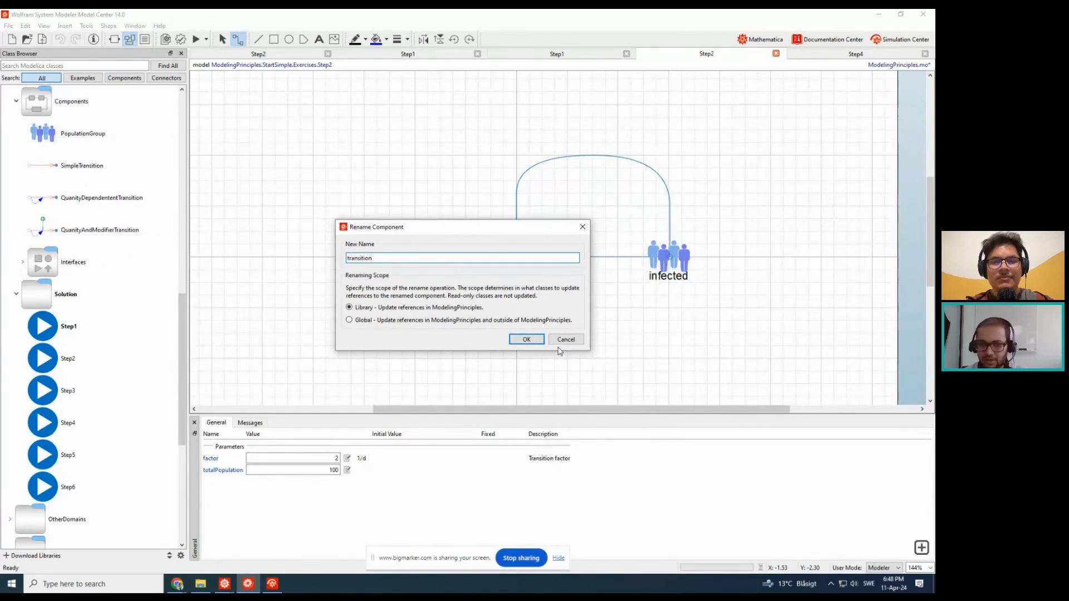
pyautogui.click(538, 341)
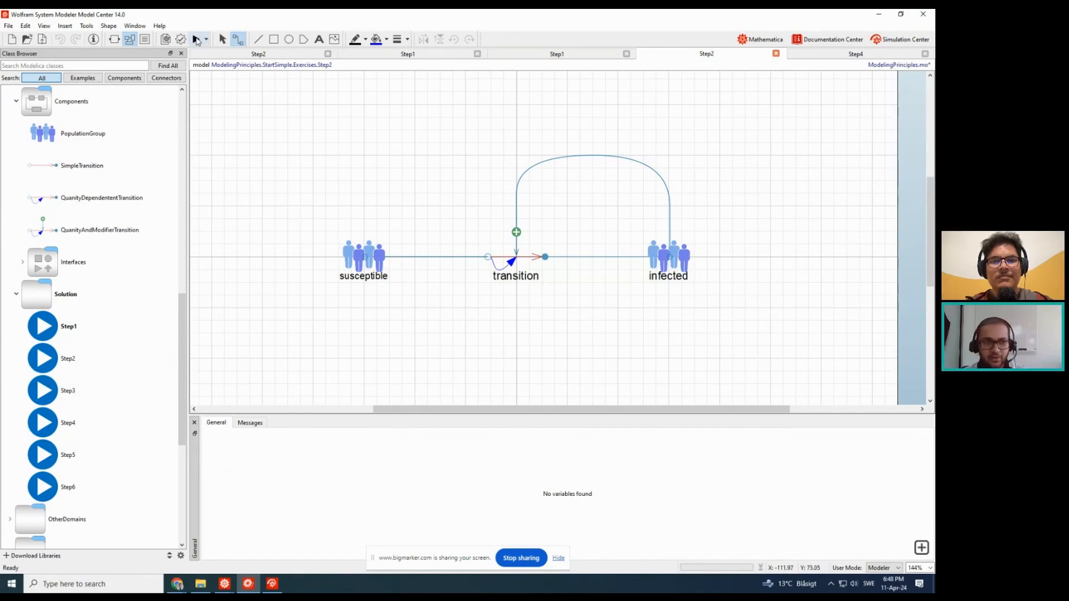
# - Simulate the Step2 model again and check which variable the Transition factor control is linked to, leaving its settings as they are
pyautogui.click(196, 40)
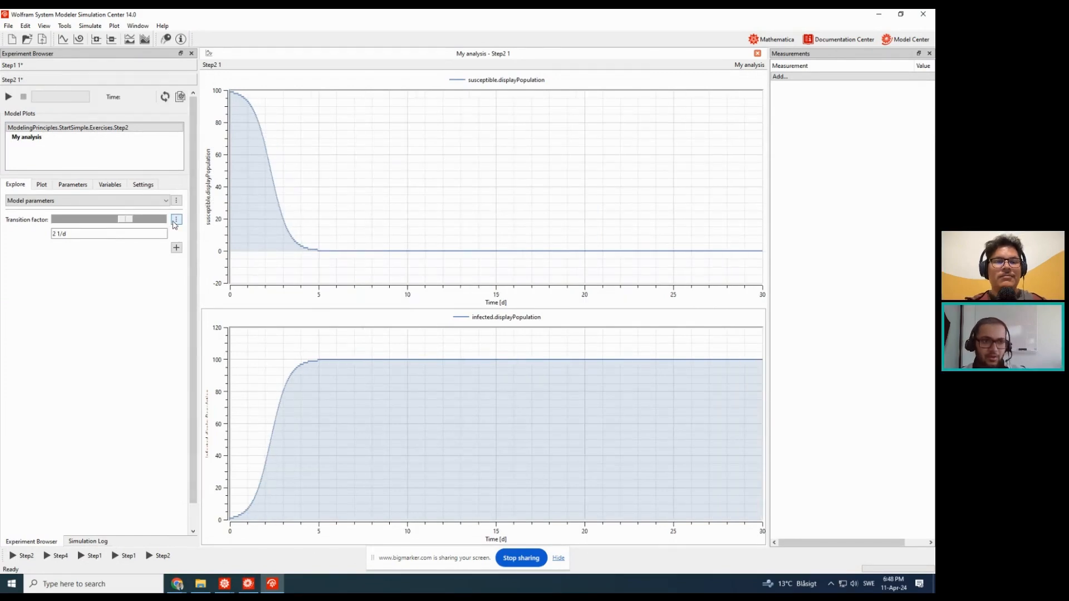
pyautogui.click(175, 221)
pyautogui.click(187, 228)
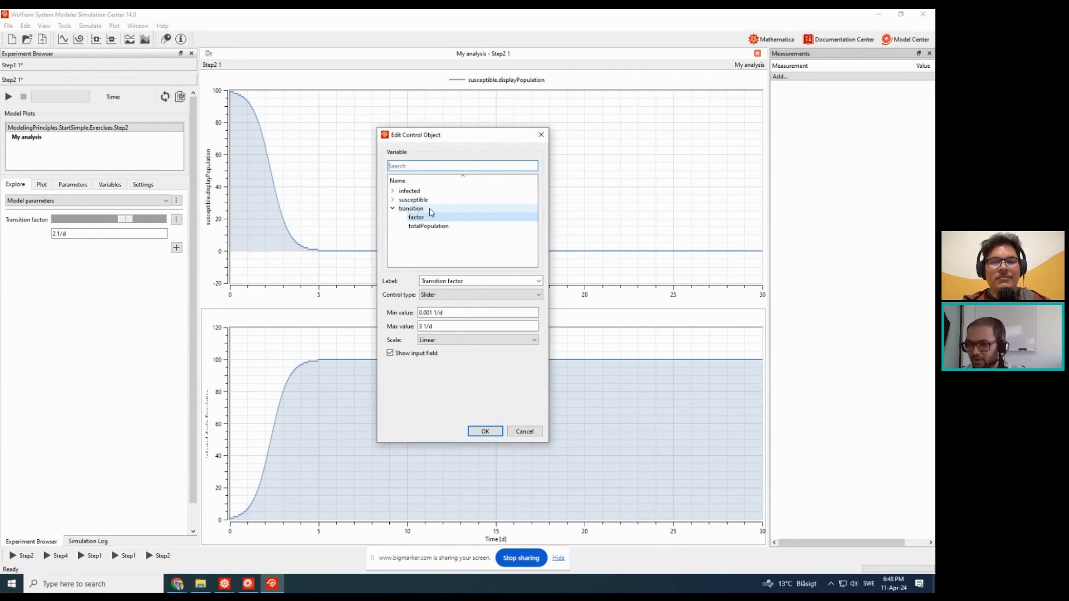
pyautogui.click(524, 430)
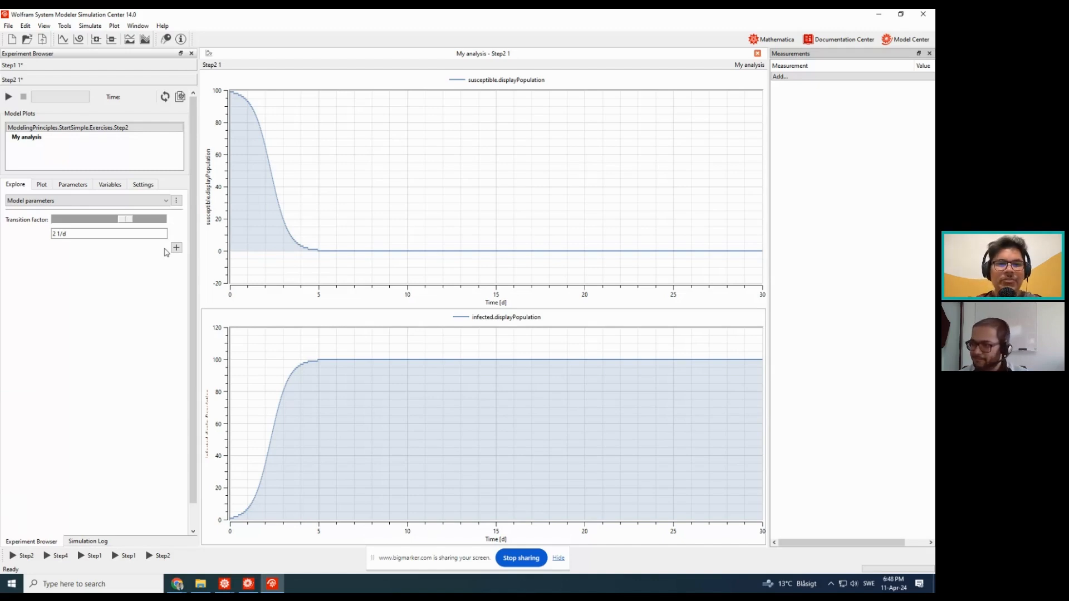
# - Return to Model Center and review the parameters of the transition, susceptible and infected components
pyautogui.click(905, 41)
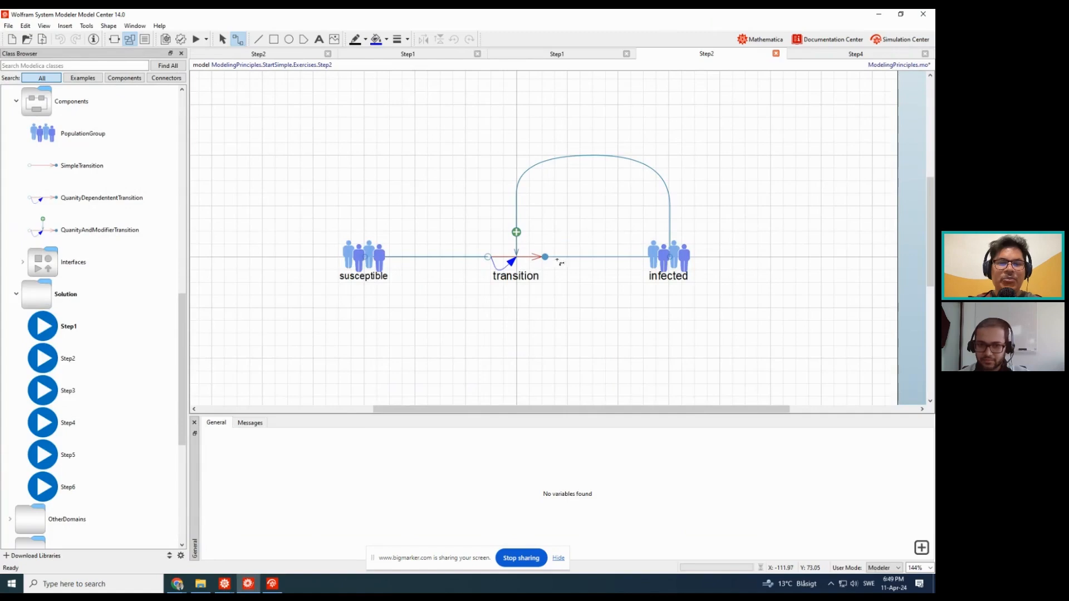
pyautogui.click(518, 269)
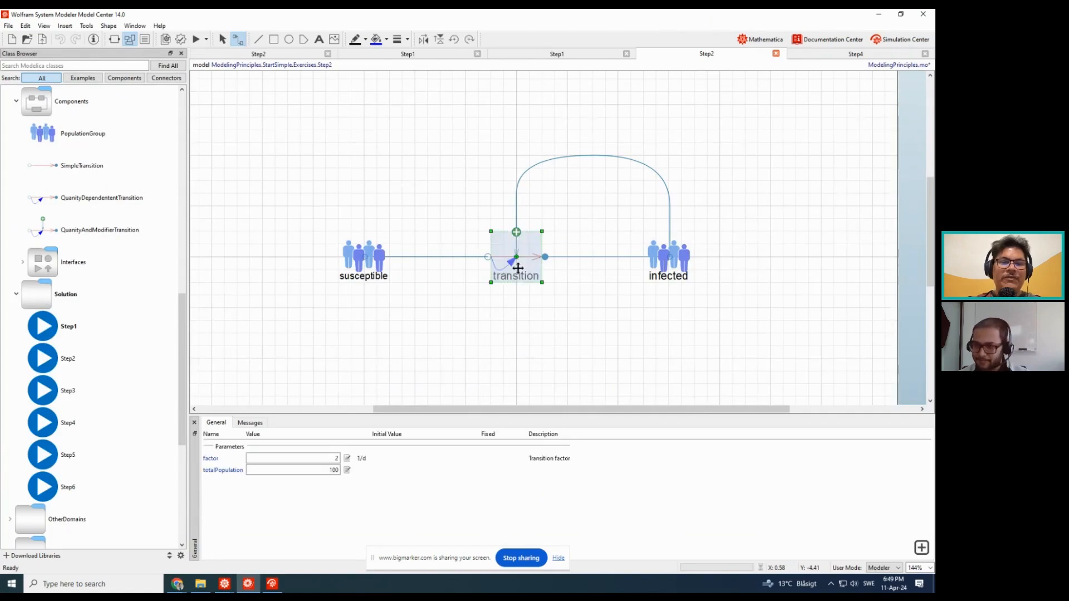
pyautogui.click(369, 274)
pyautogui.click(653, 274)
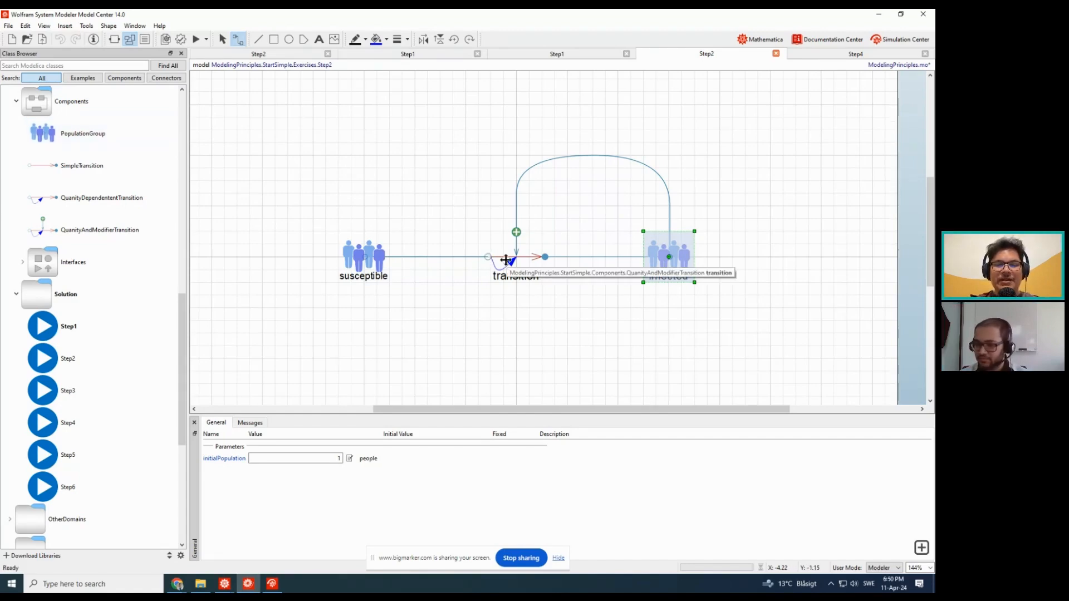
# - Begin adding a parameter to the Step2 model with a name starting with totalPo
pyautogui.click(390, 373)
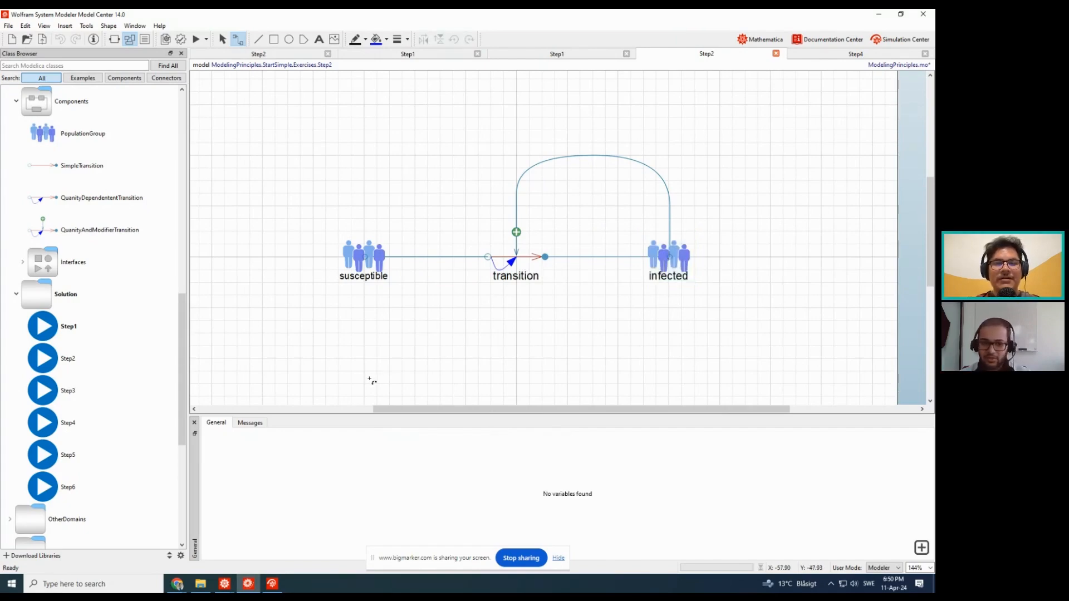
pyautogui.rightClick(290, 449)
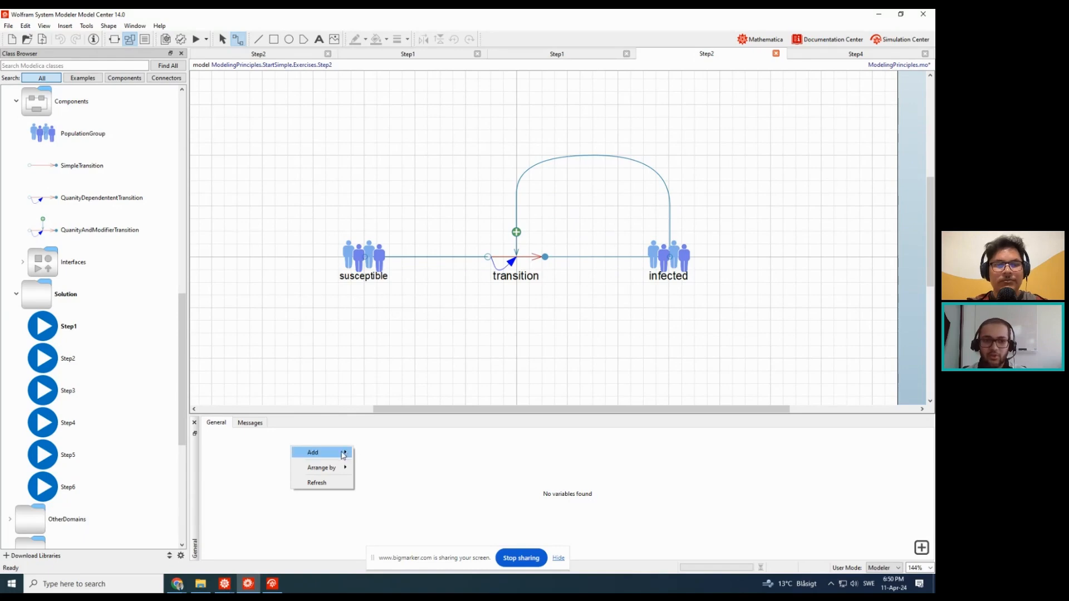
pyautogui.moveTo(339, 456)
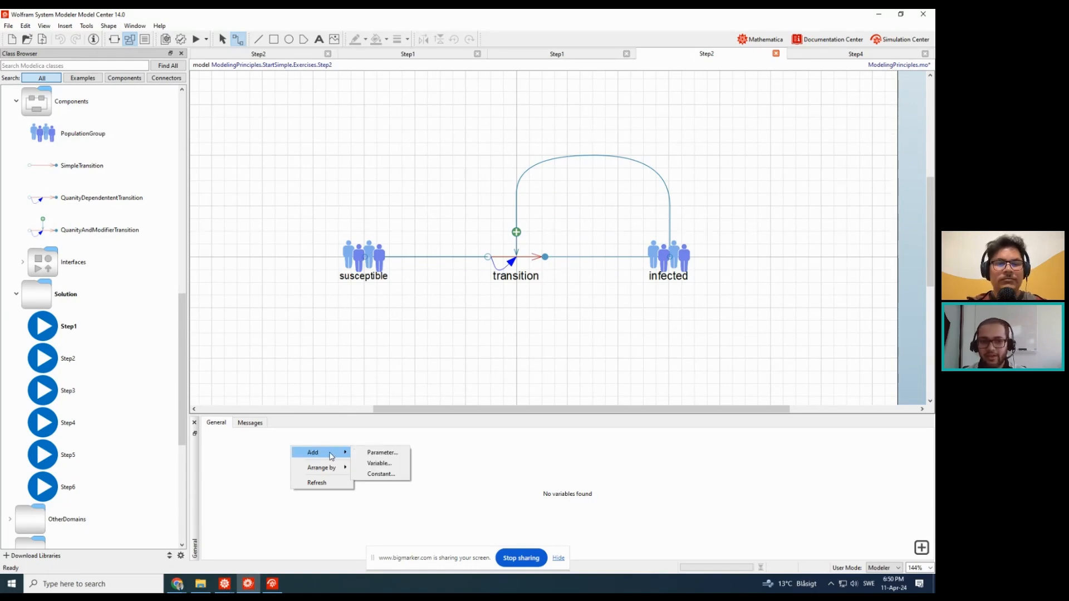
pyautogui.click(359, 453)
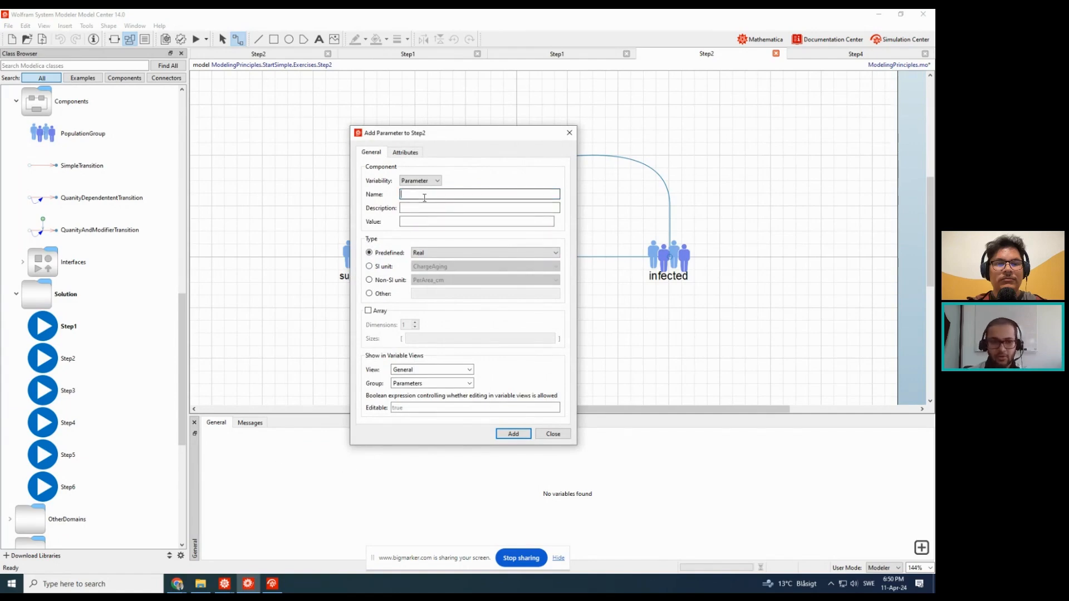
pyautogui.write('topta')
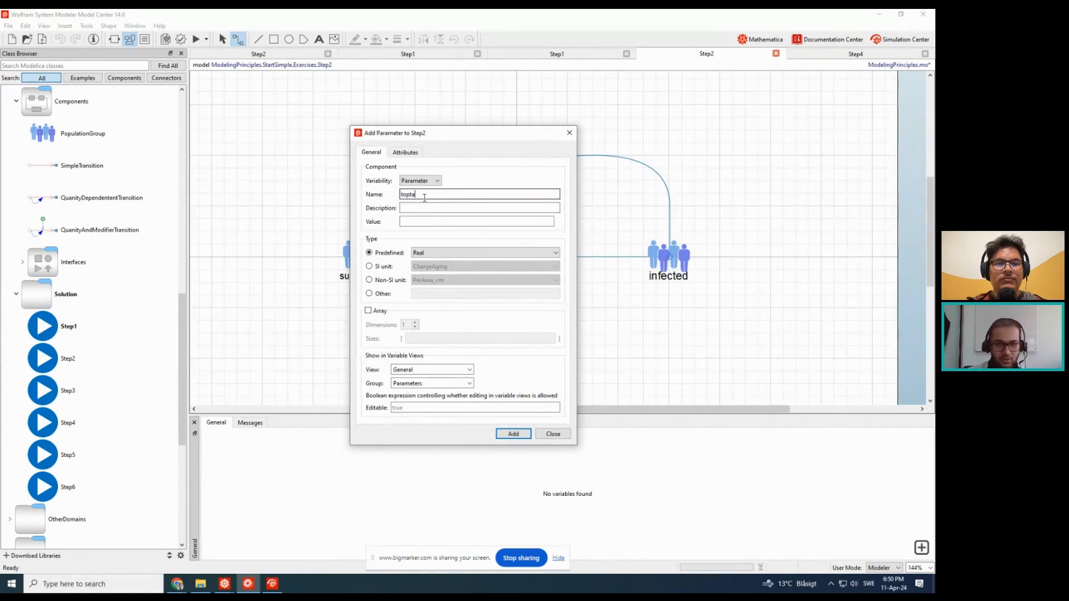
pyautogui.press('BackSpace')
pyautogui.write('talPo')
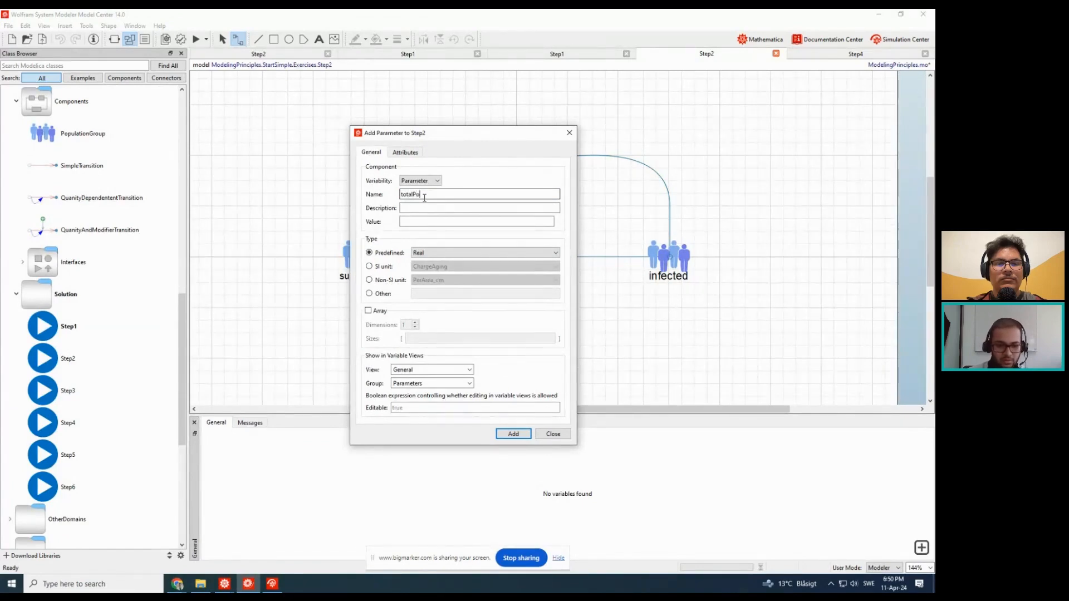
# - Add a predefined Real parameter named totalPopulation to the Step2 model
pyautogui.write('pulation')
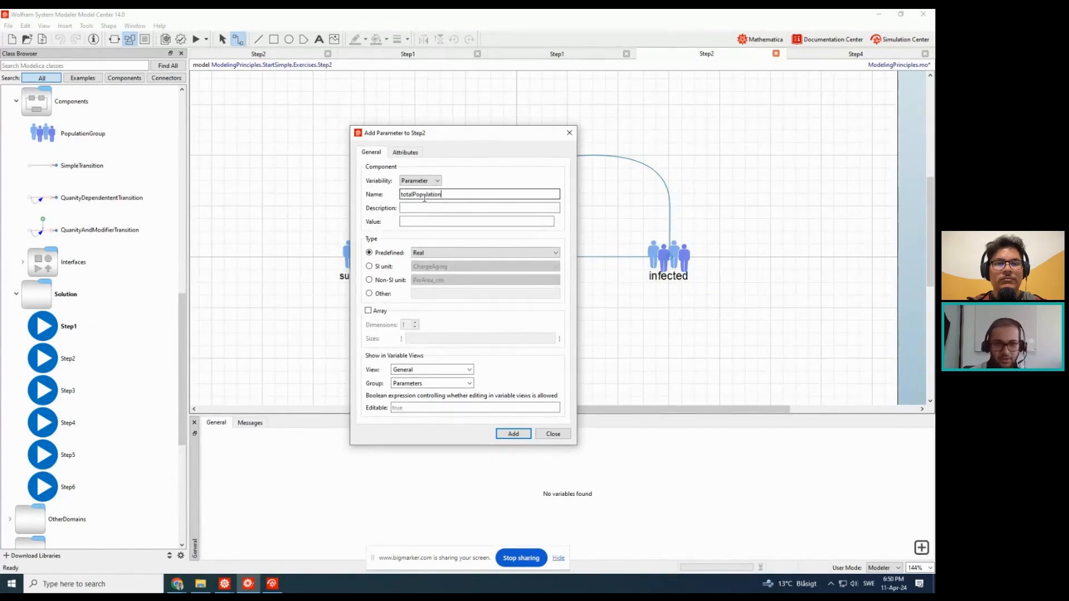
pyautogui.click(511, 434)
pyautogui.click(551, 435)
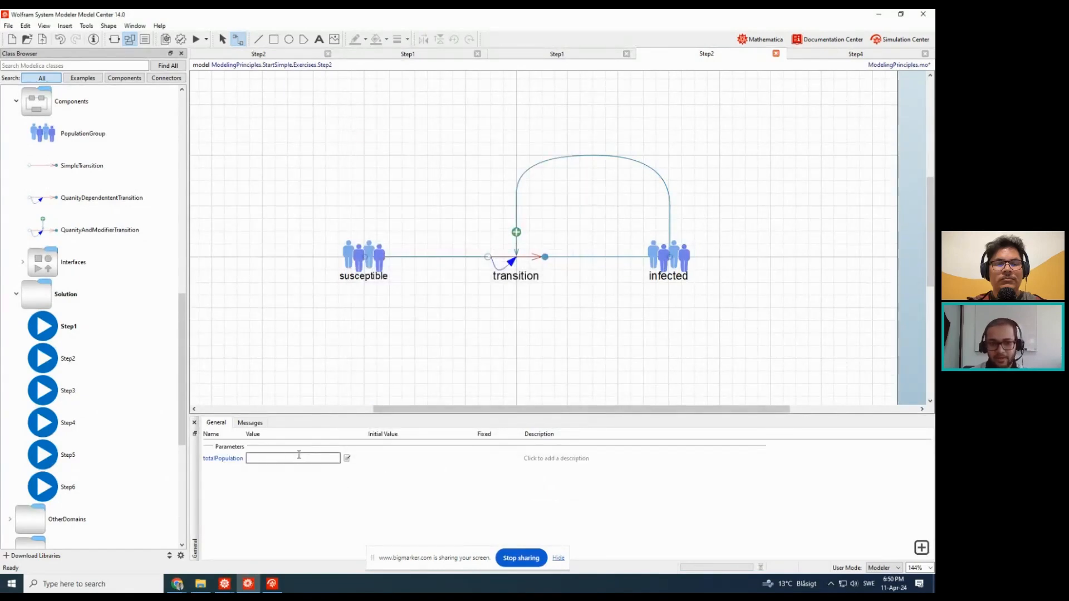
# - Set the transition component's totalPopulation to the model-level parameter totalPopulation, keeping its factor at 2
pyautogui.click(337, 459)
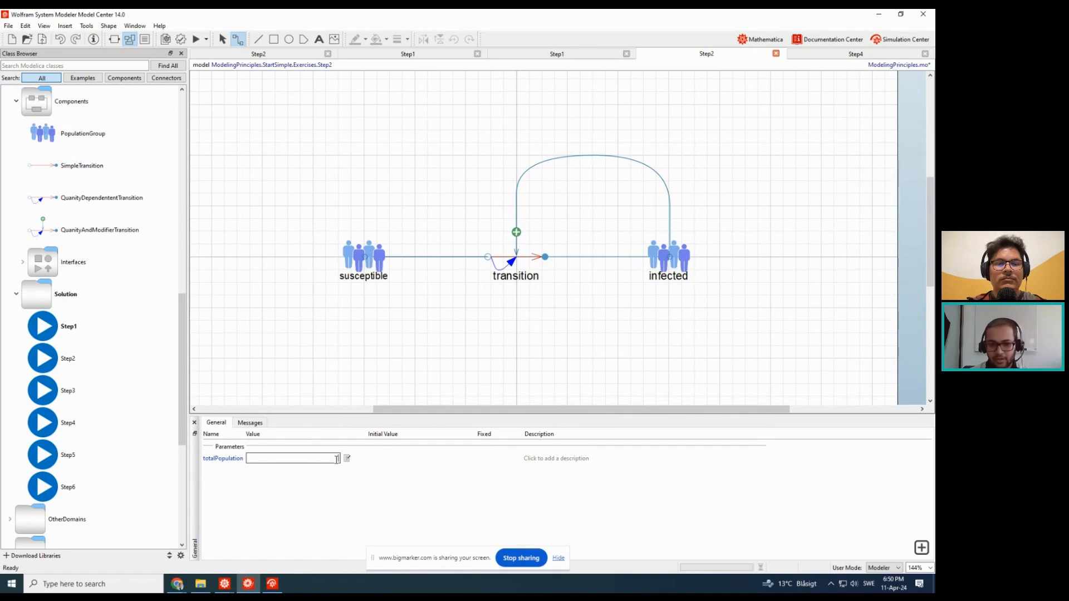
pyautogui.click(357, 272)
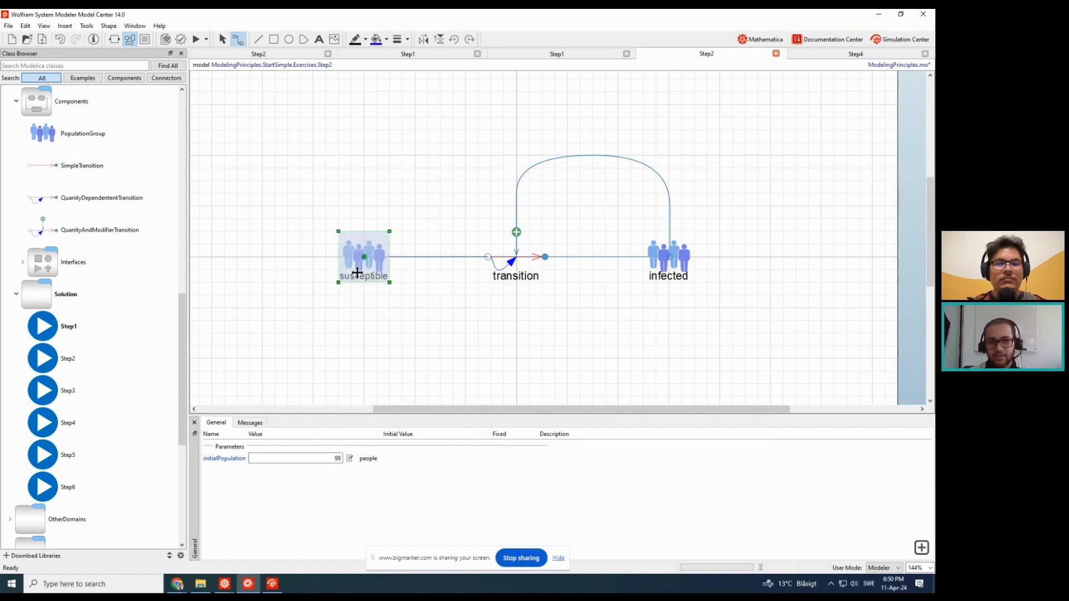
pyautogui.click(528, 273)
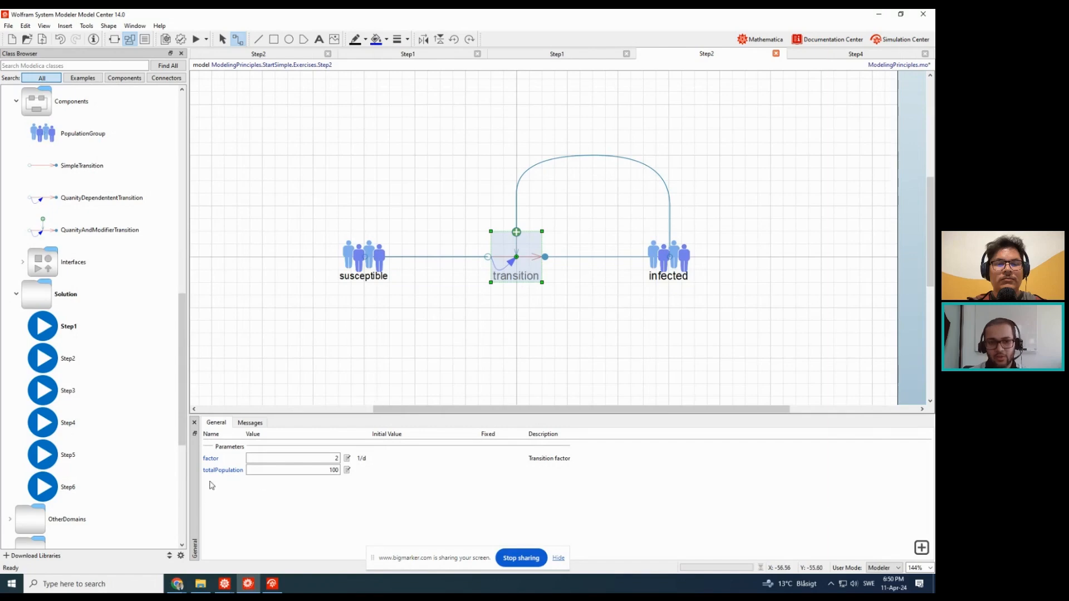
pyautogui.click(339, 388)
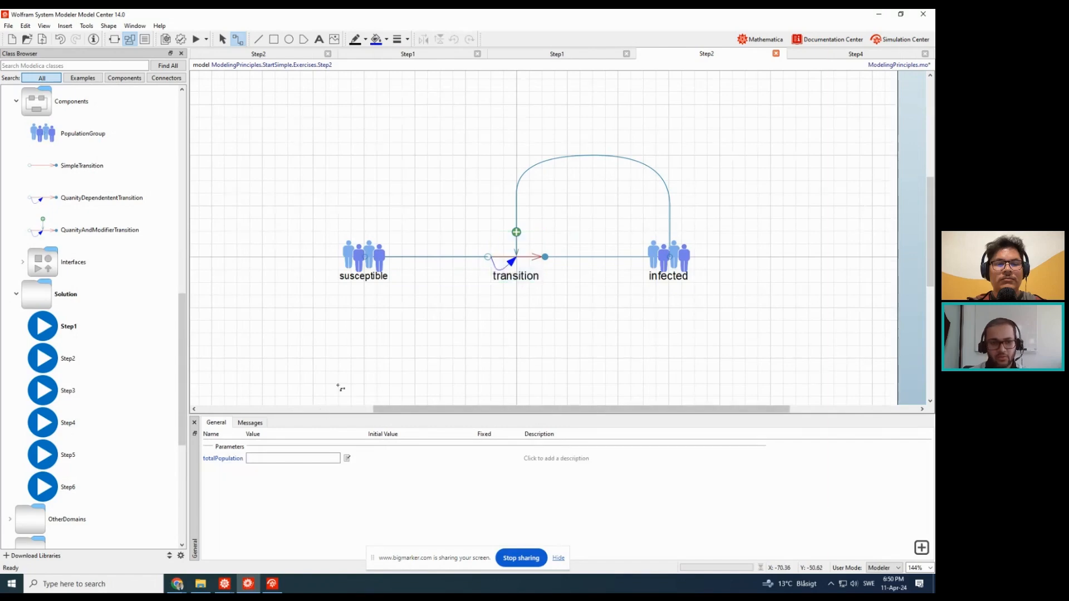
pyautogui.click(511, 266)
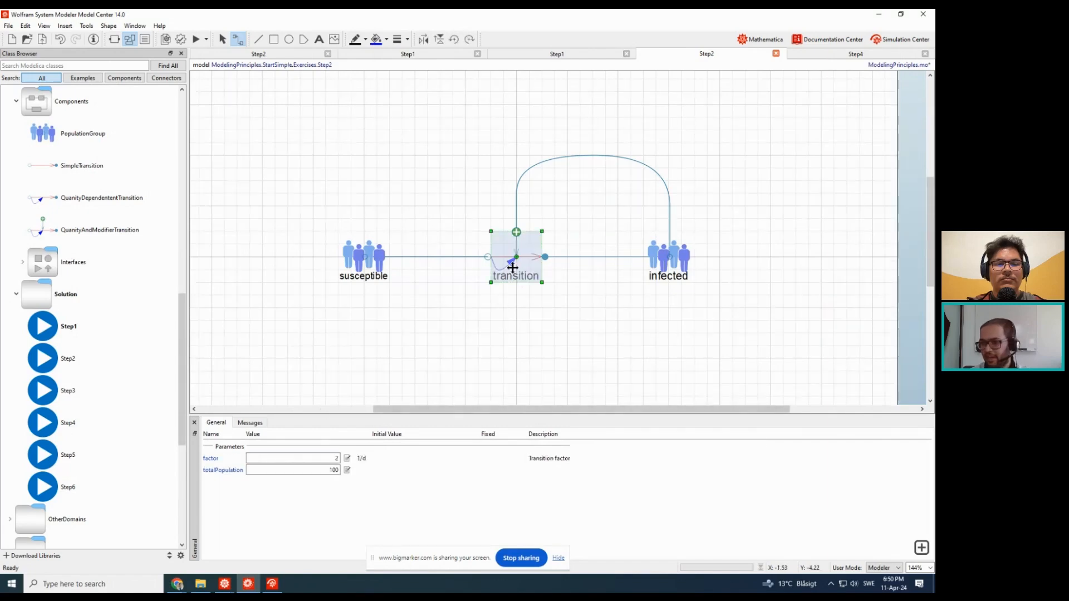
pyautogui.click(337, 458)
pyautogui.write('2')
pyautogui.press('Tab')
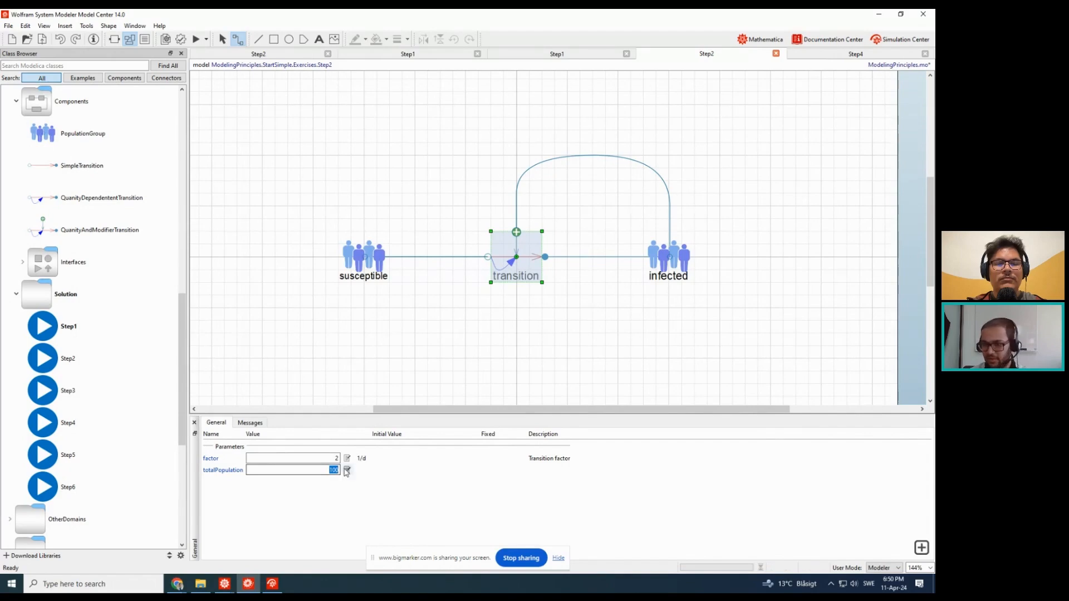
pyautogui.write('totalP')
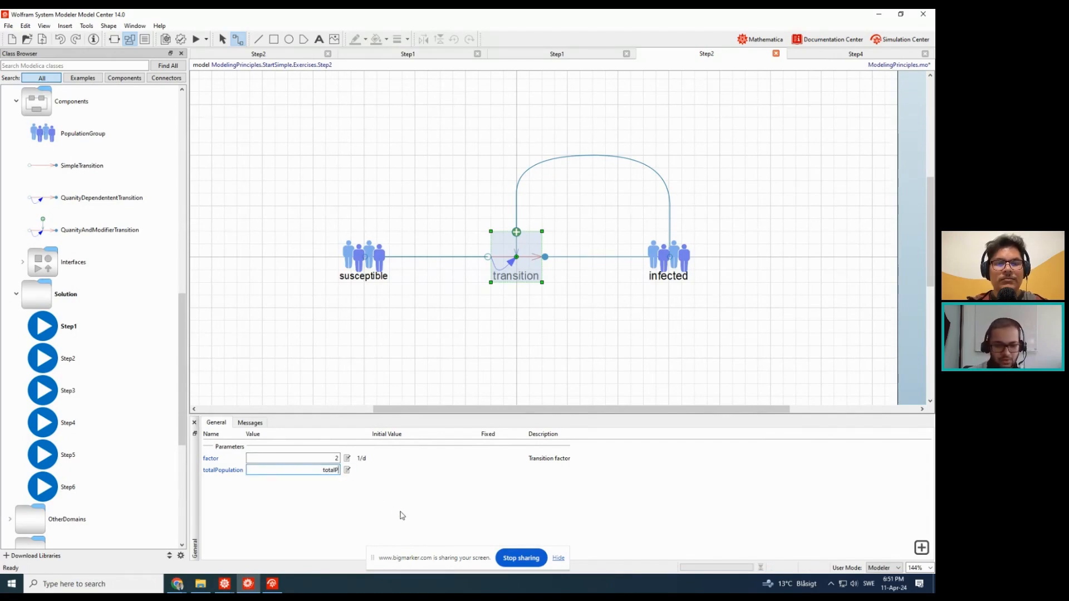
pyautogui.write('opulation')
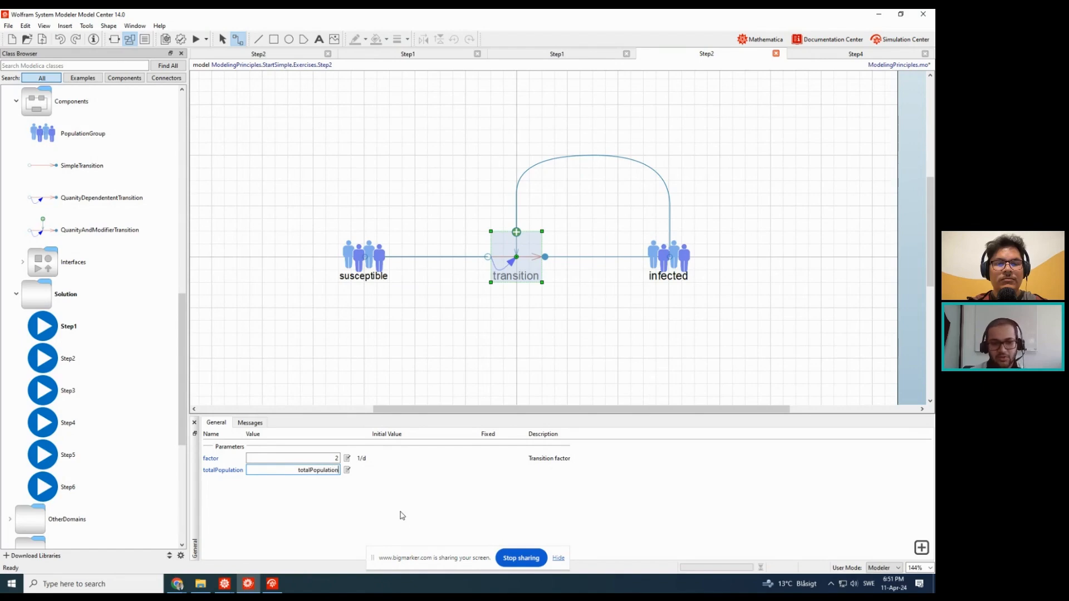
pyautogui.click(396, 371)
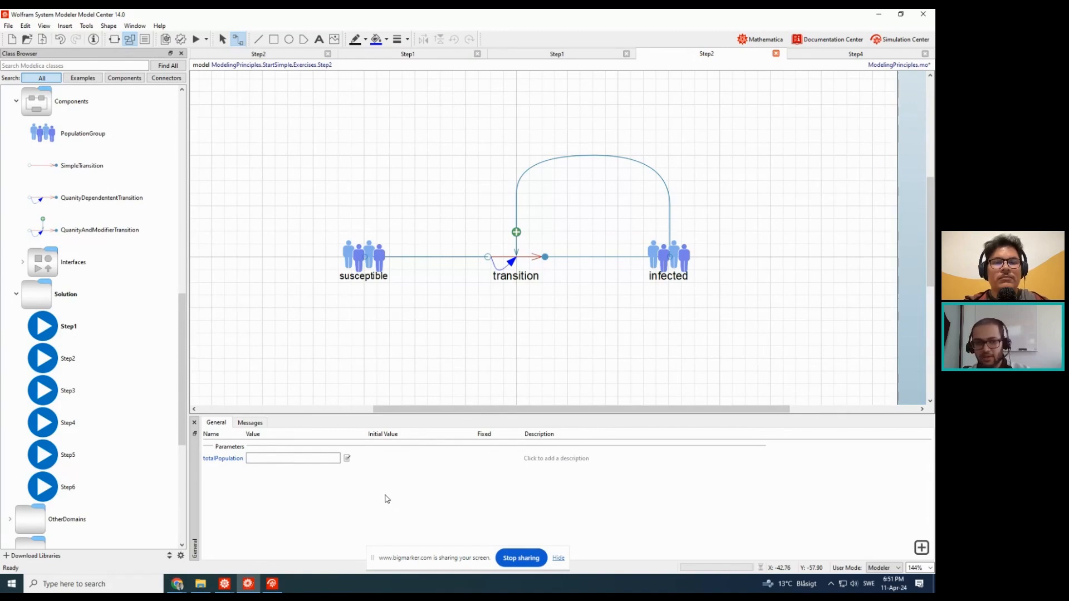
# - Set the model-level totalPopulation parameter to 100 and review the transition component's reference to it
pyautogui.click(334, 457)
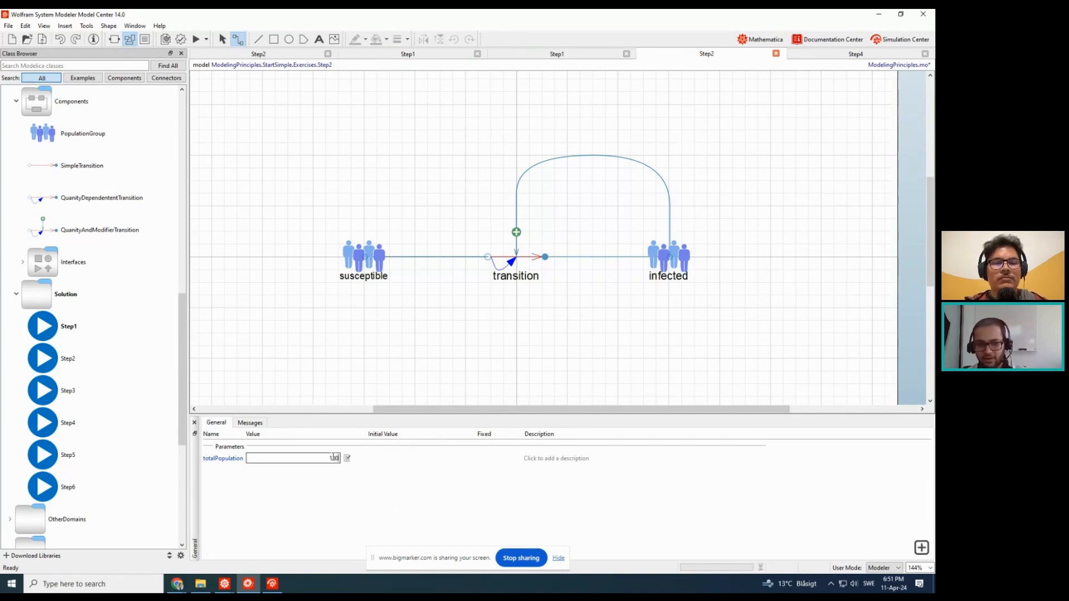
pyautogui.click(355, 483)
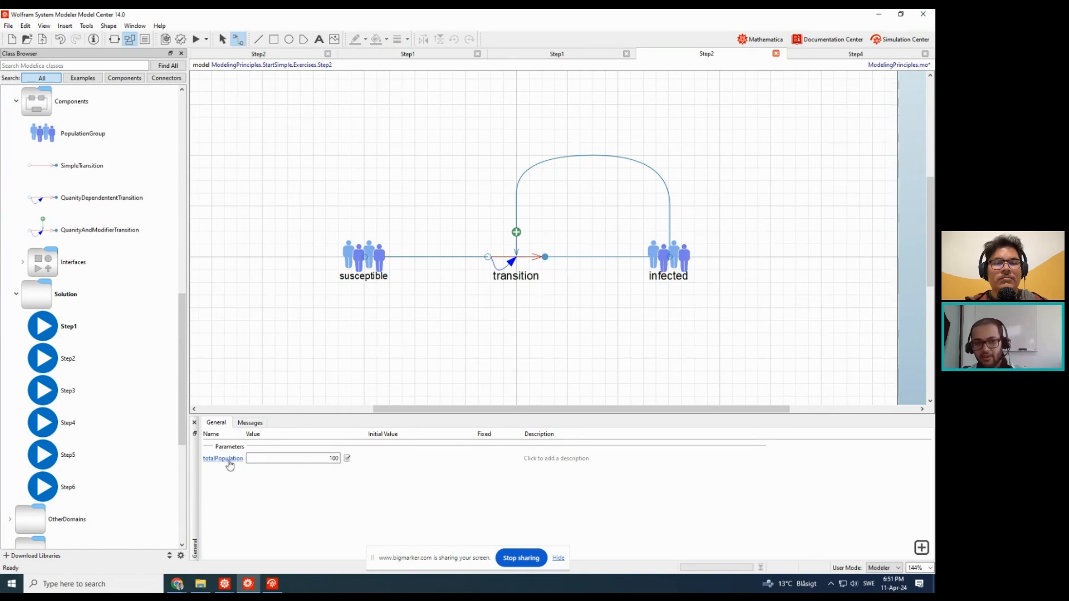
pyautogui.click(518, 274)
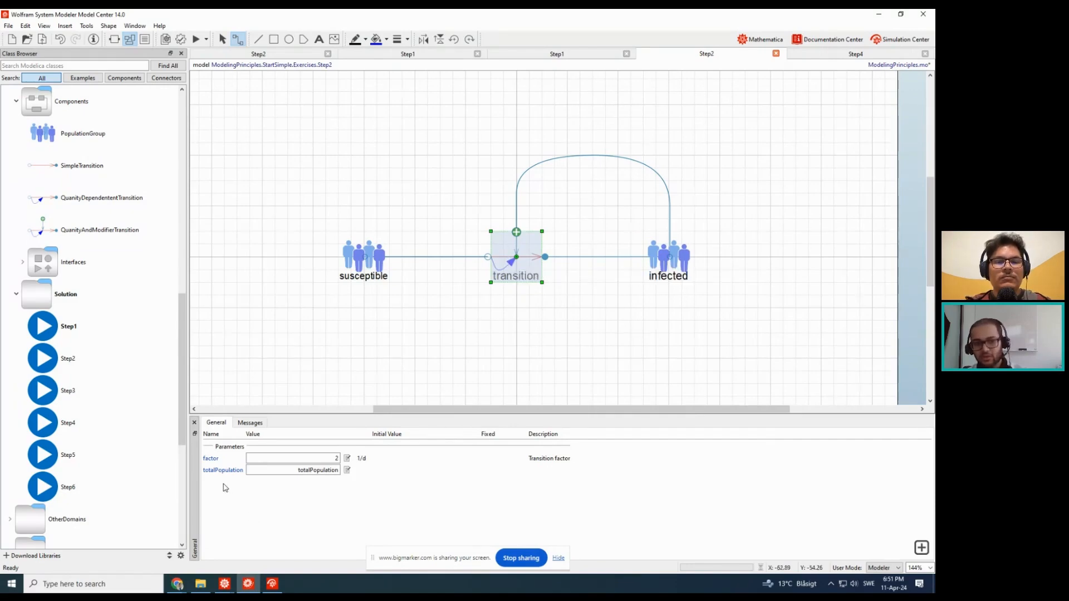
pyautogui.click(297, 471)
pyautogui.moveTo(297, 471); pyautogui.dragTo(338, 470)
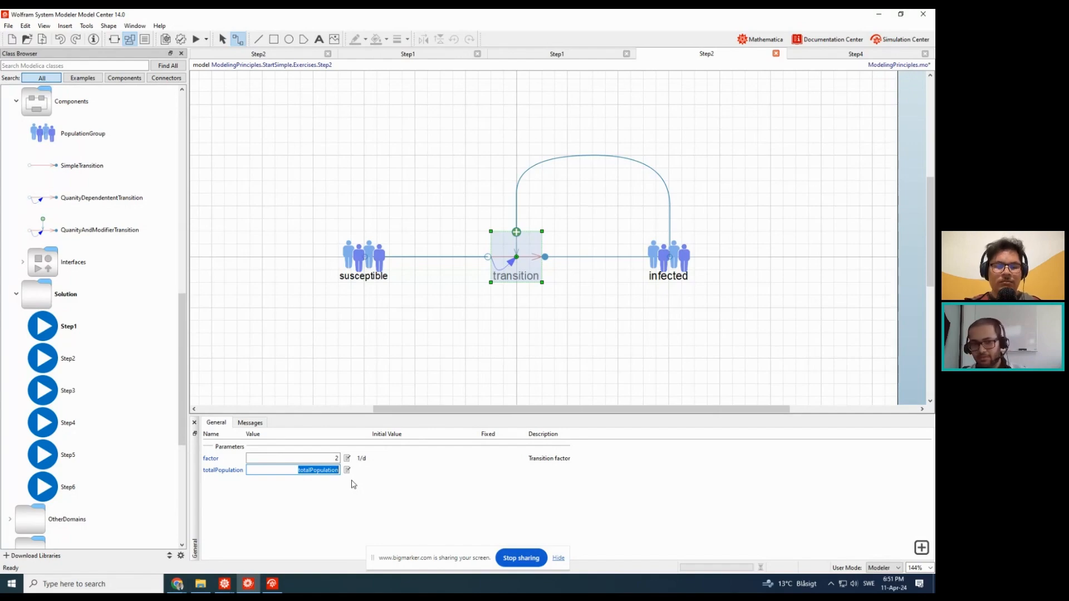
# - Set the susceptible group's initialPopulation to totalPopulation-1 and check the infected group's initialPopulation
pyautogui.click(366, 274)
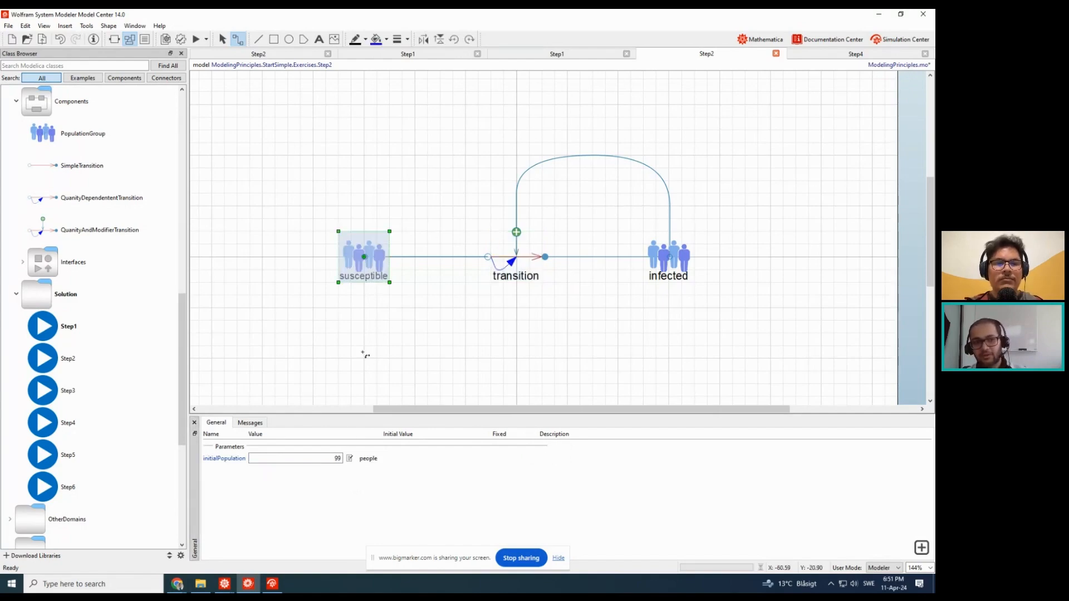
pyautogui.press('BackSpace')
pyautogui.write('to')
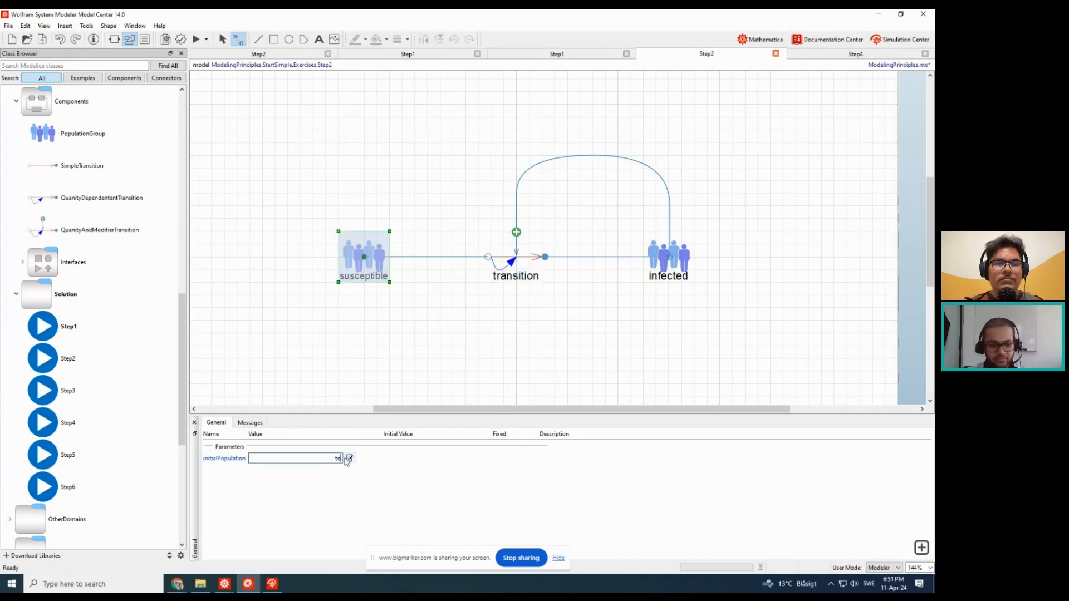
pyautogui.write('talPopulation')
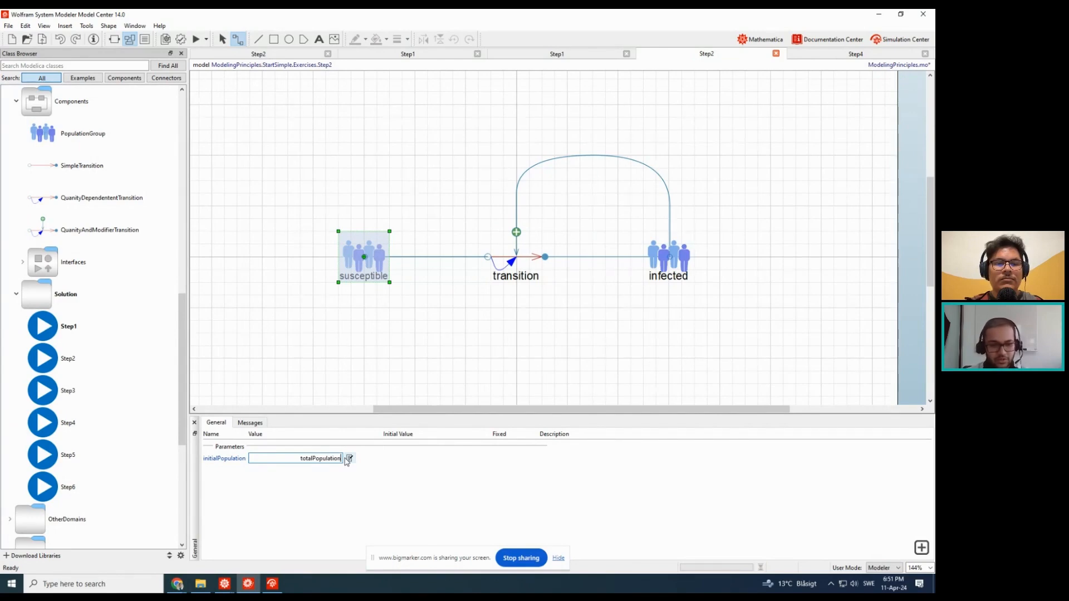
pyautogui.write('-1')
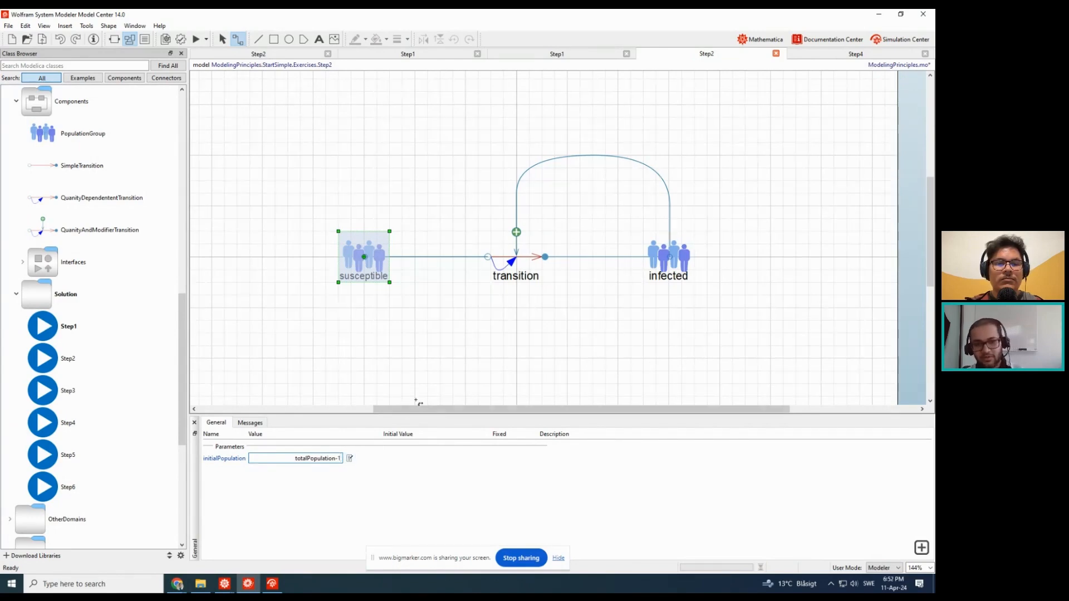
pyautogui.click(454, 383)
pyautogui.click(674, 266)
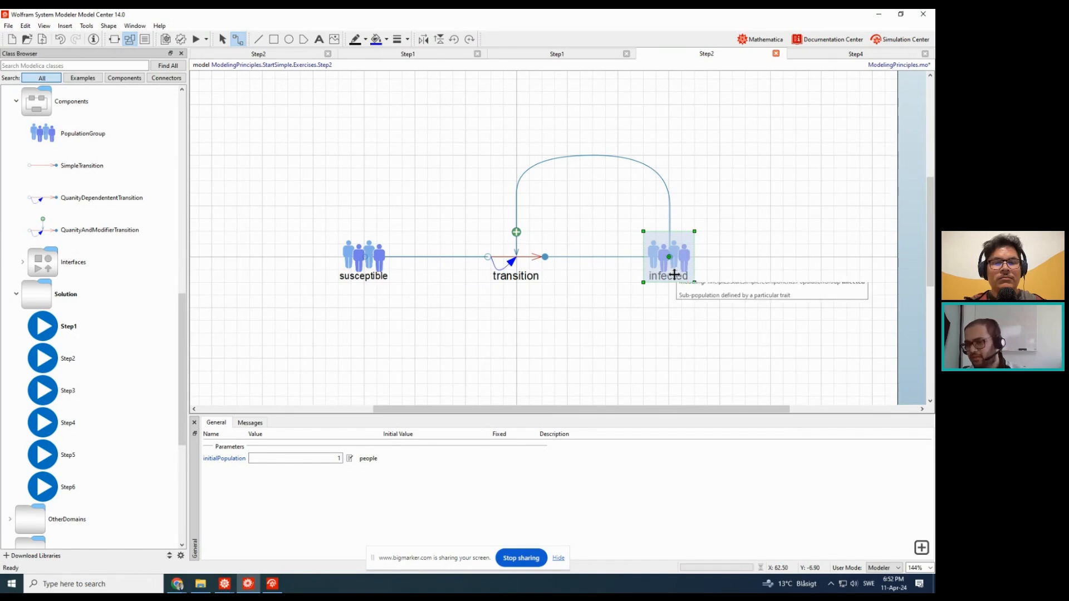
pyautogui.click(432, 469)
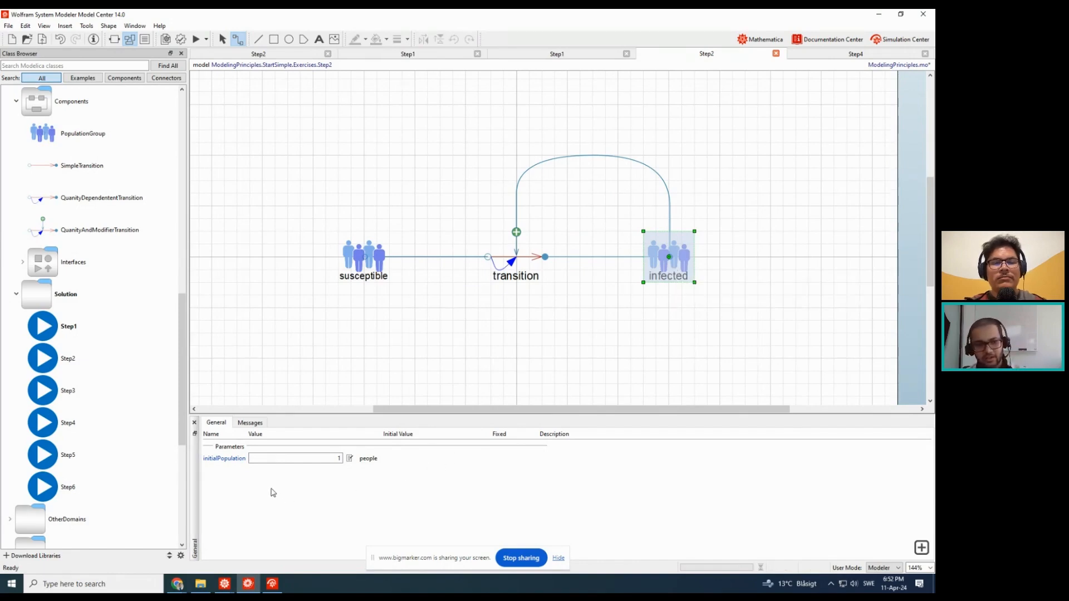
# - Delete the totalPopulation parameter from the Step2 model
pyautogui.click(397, 357)
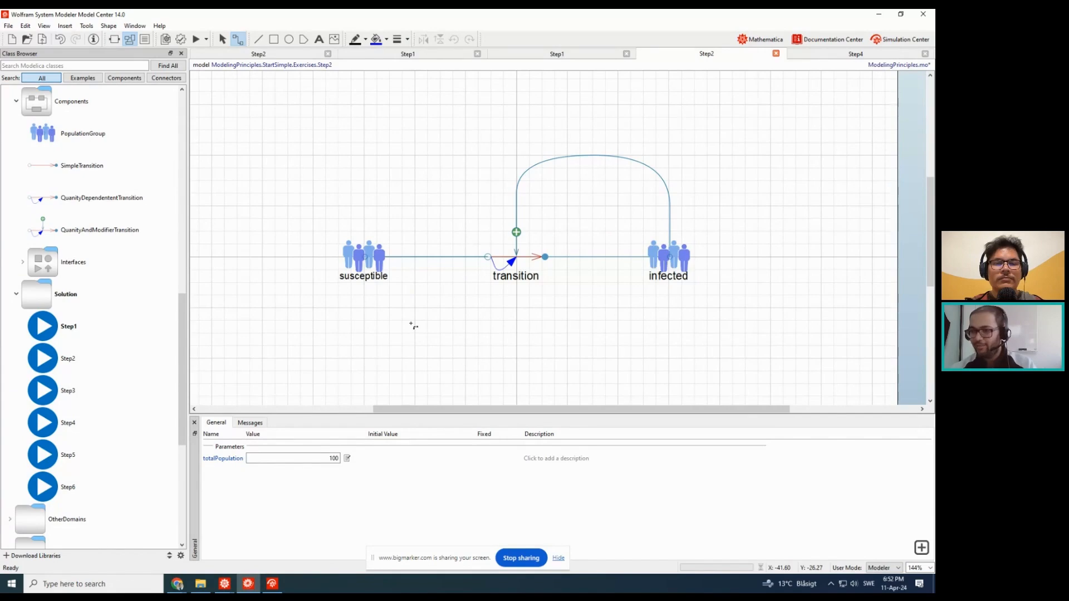
pyautogui.rightClick(236, 455)
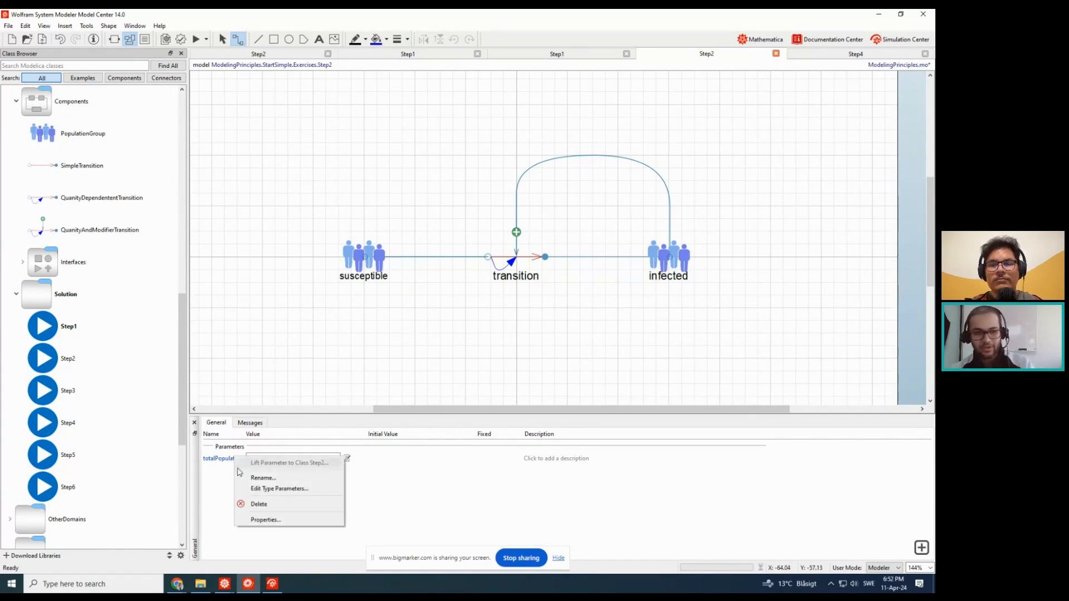
pyautogui.click(253, 504)
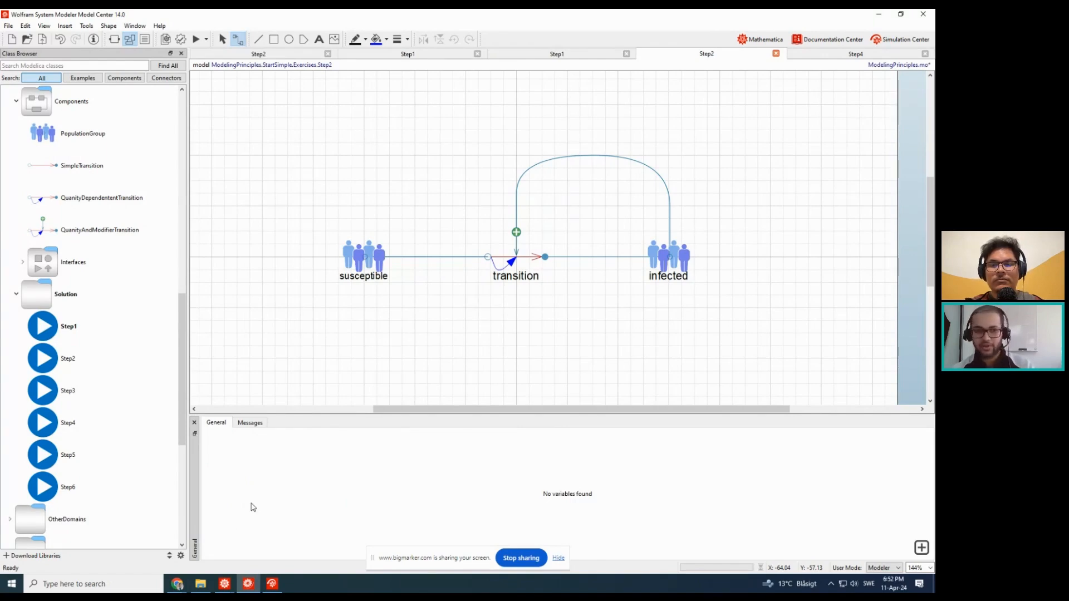
# - Restore the susceptible group's initialPopulation to 99 and set the transition component's totalPopulation to 100
pyautogui.click(364, 278)
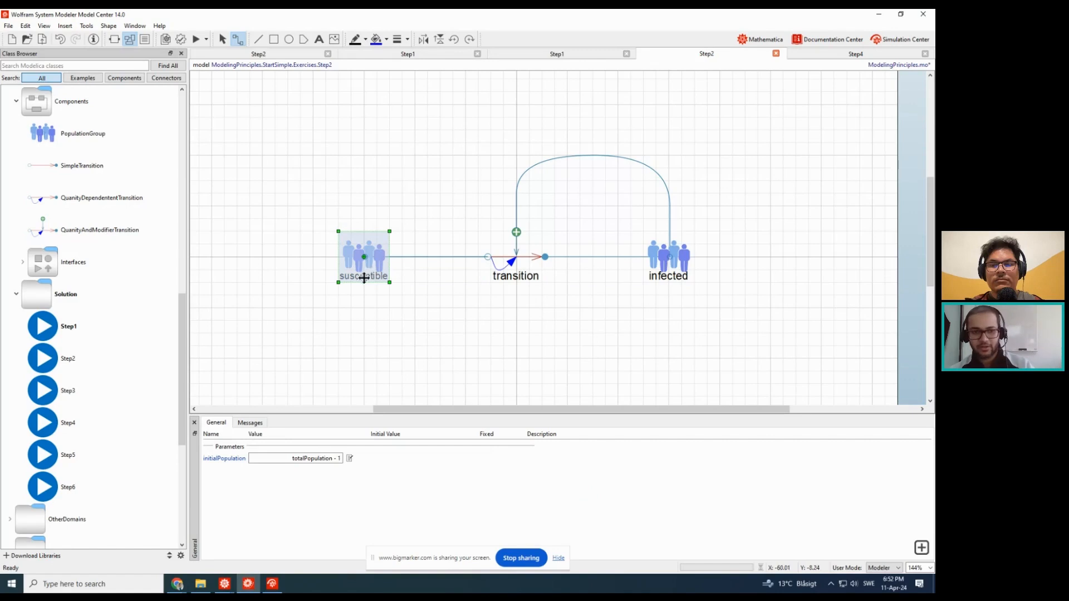
pyautogui.click(326, 454)
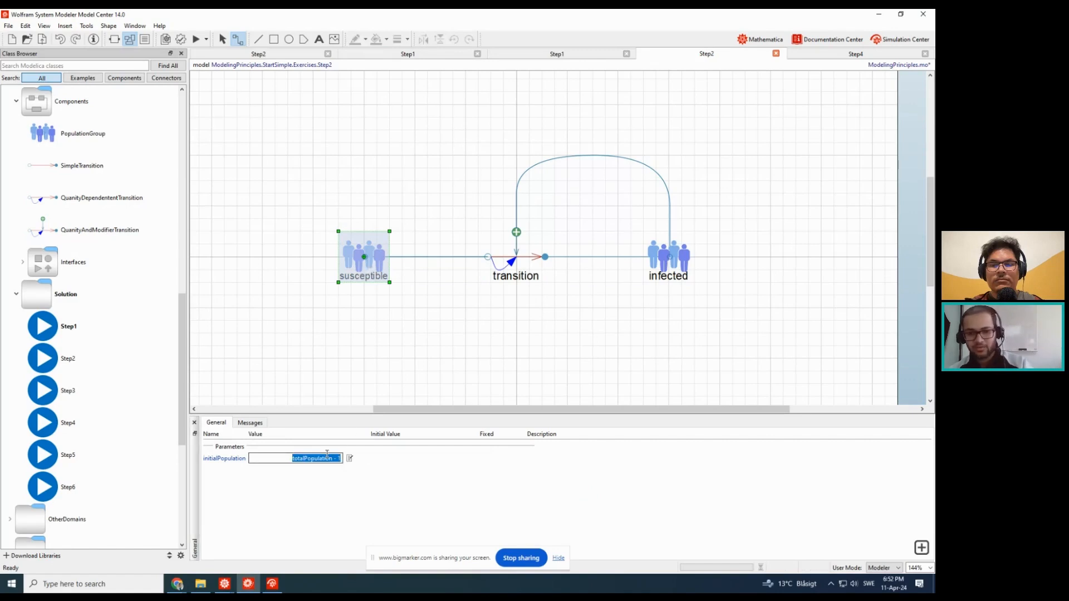
pyautogui.click(523, 265)
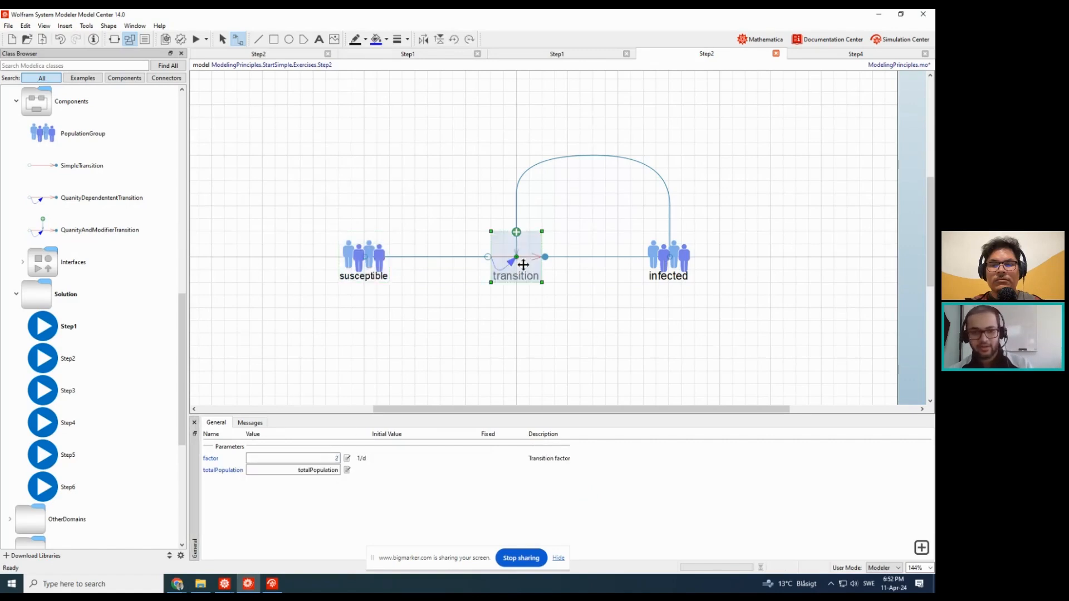
pyautogui.click(318, 471)
pyautogui.write('100')
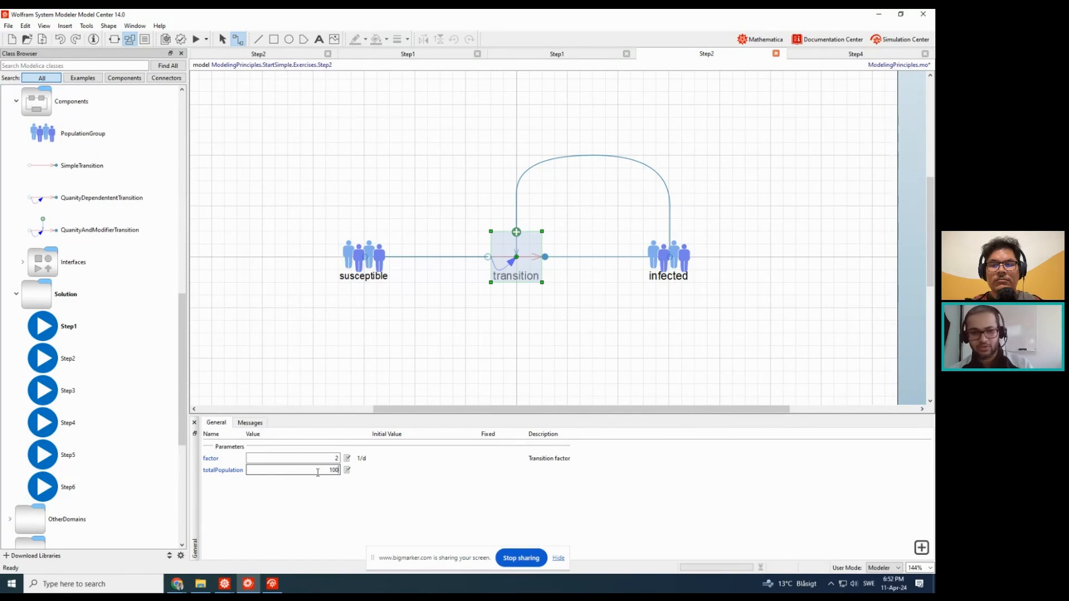
pyautogui.click(544, 353)
# - Check the infected group's initialPopulation and simulate the Step2 model
pyautogui.click(665, 274)
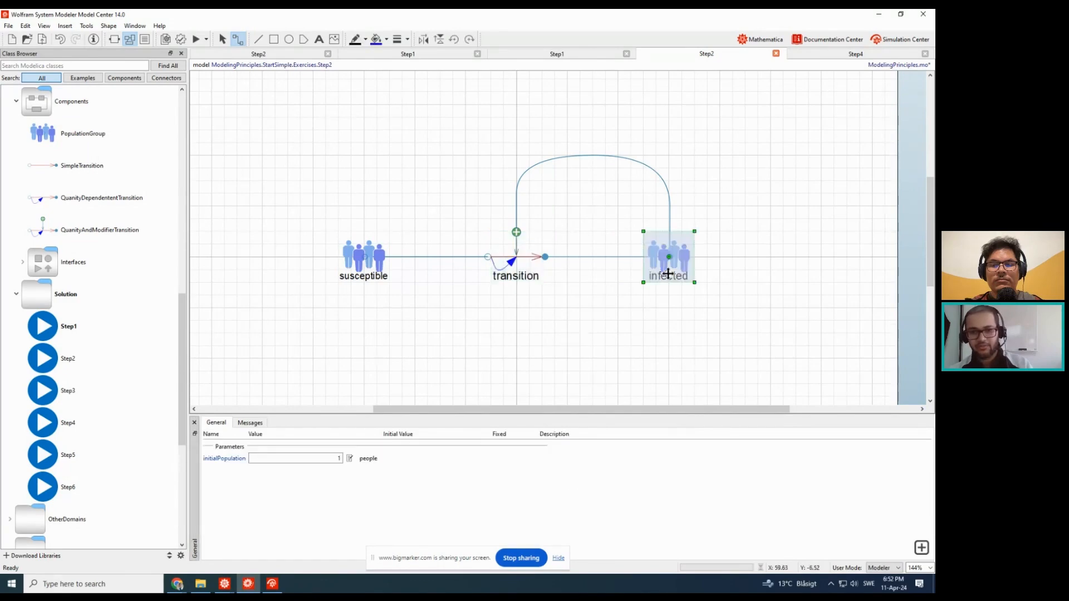
pyautogui.click(444, 467)
pyautogui.click(327, 155)
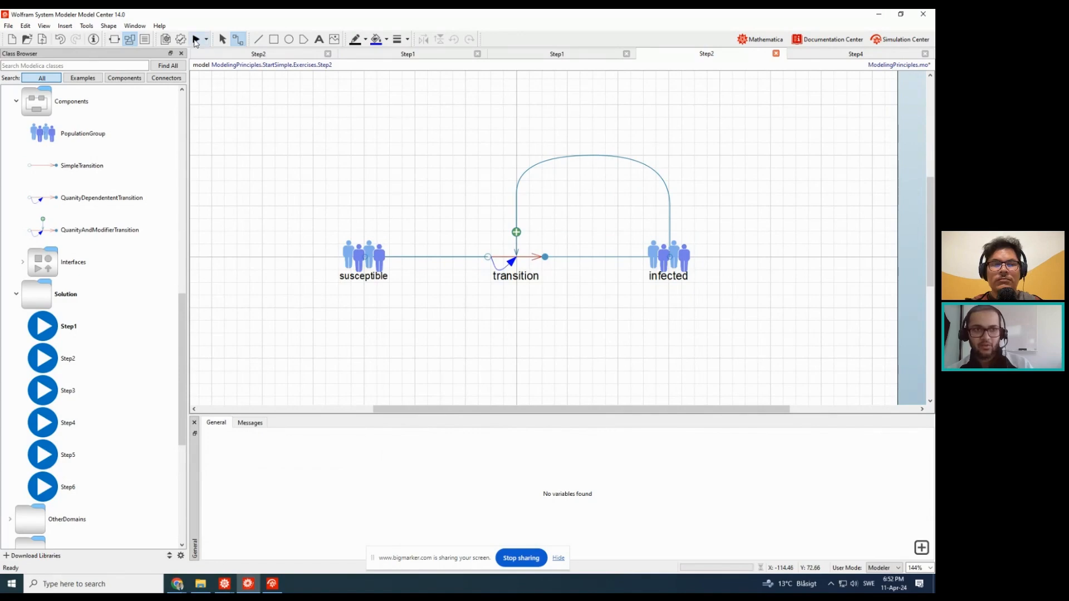
pyautogui.click(196, 39)
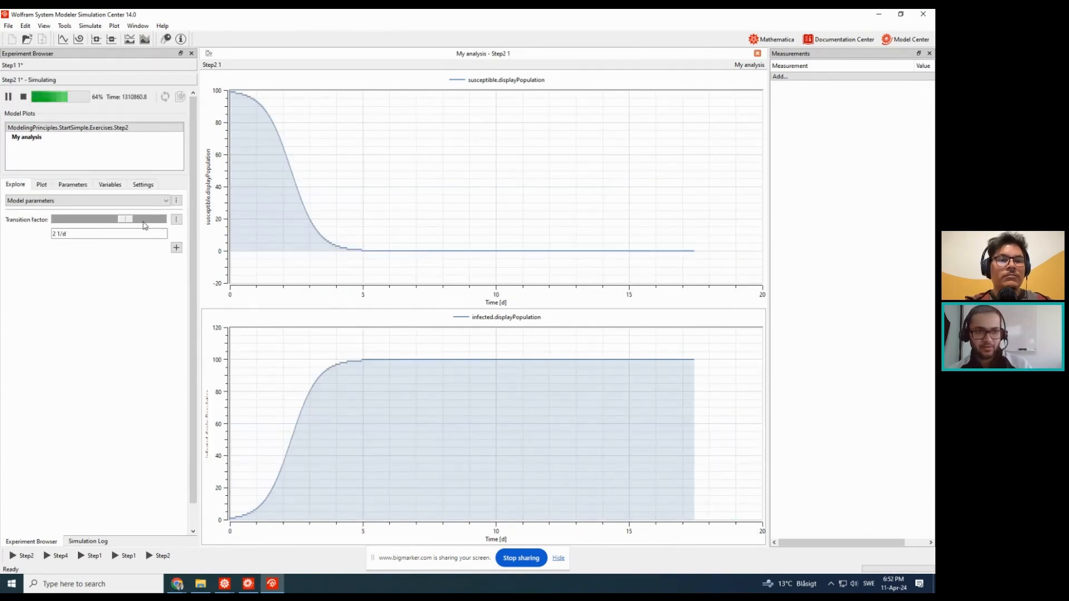
# - Lower the simulation's transition factor gradually to about 0.64 1/d, observe the population plots, and return to Model Center
pyautogui.moveTo(129, 222); pyautogui.dragTo(114, 224)
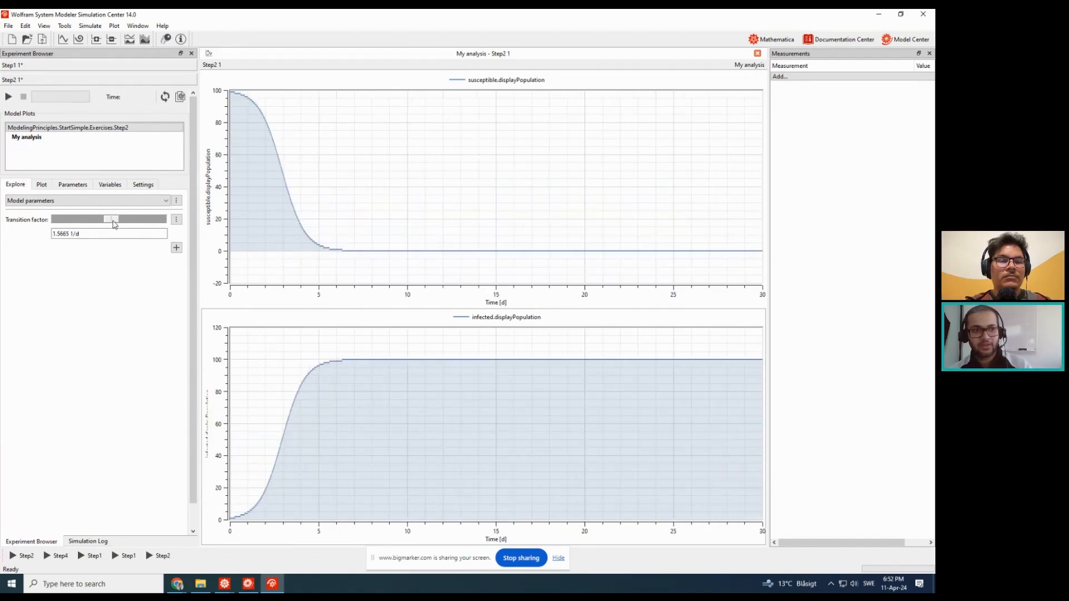
pyautogui.moveTo(114, 224); pyautogui.dragTo(85, 224)
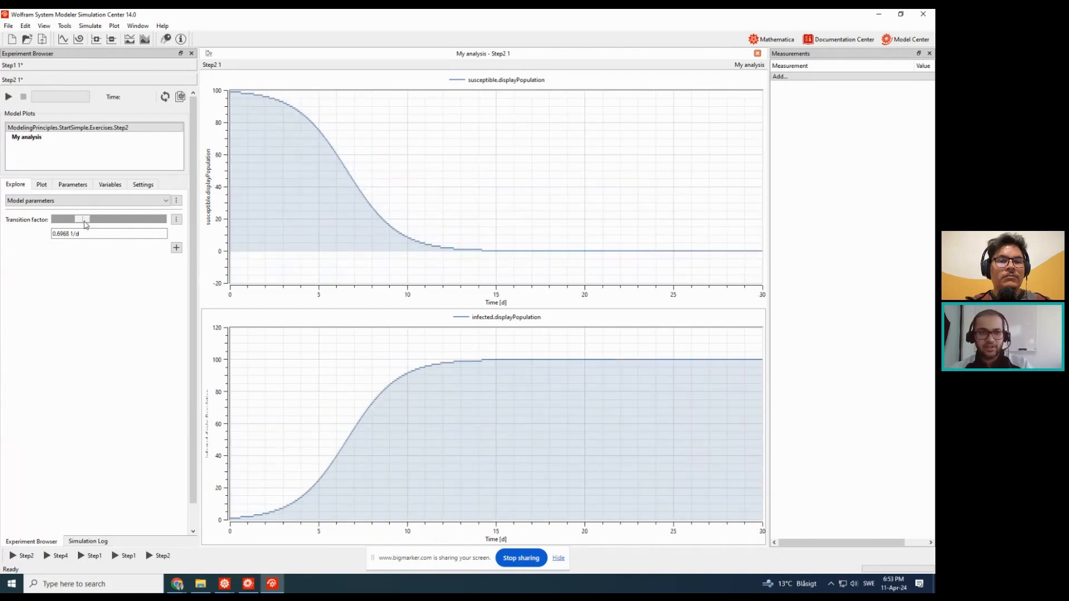
pyautogui.moveTo(86, 224); pyautogui.dragTo(83, 224)
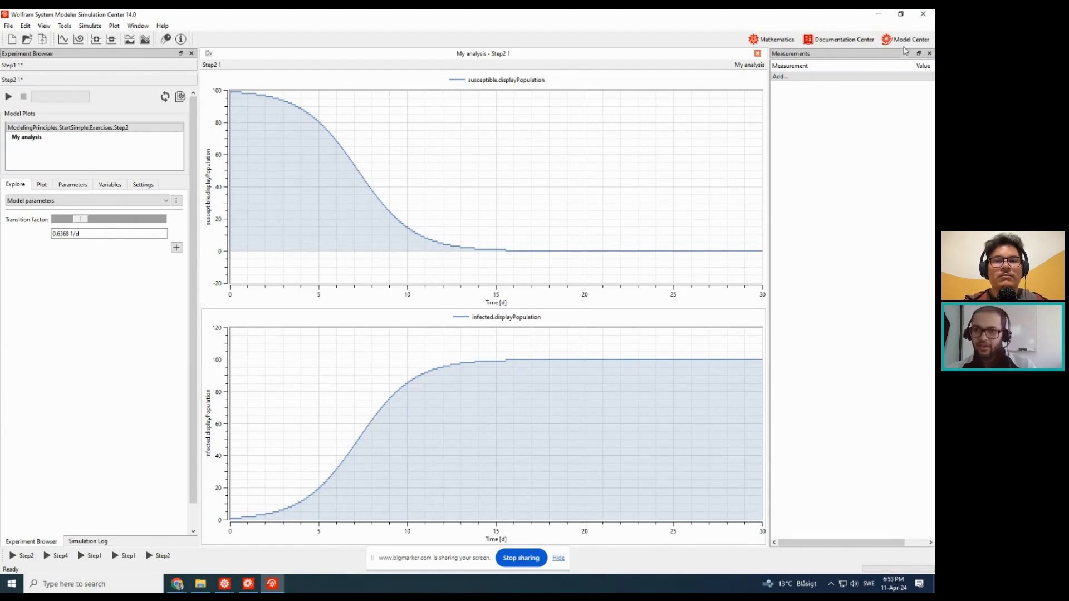
pyautogui.click(905, 39)
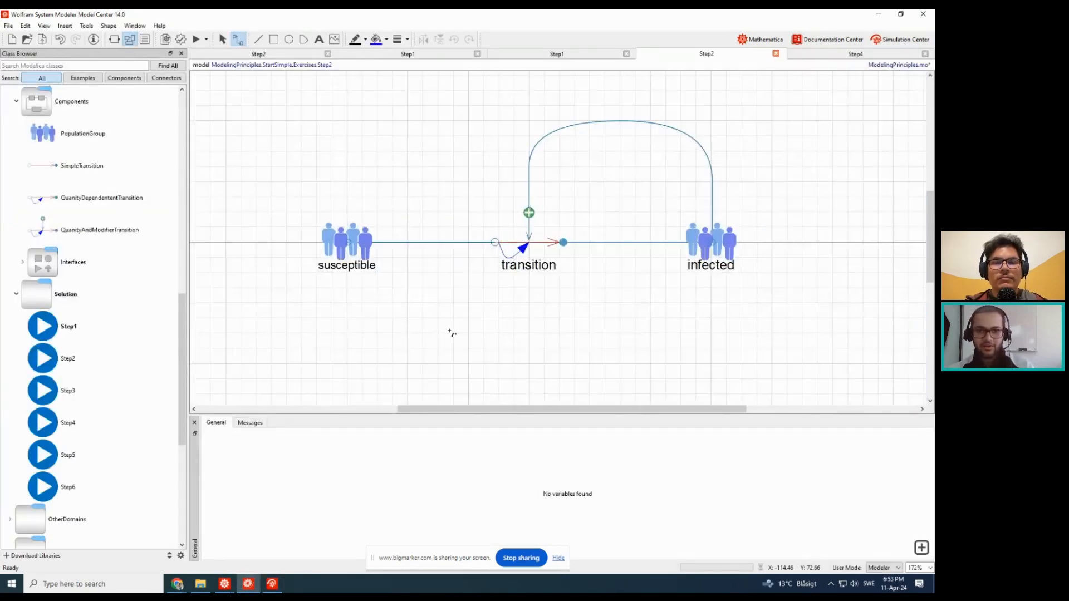
# - Add a PopulationGroup component to the Step2 diagram, in line with and to the right of the infected group
pyautogui.scroll(-2, 452, 333)
pyautogui.scroll(1, 76, 189)
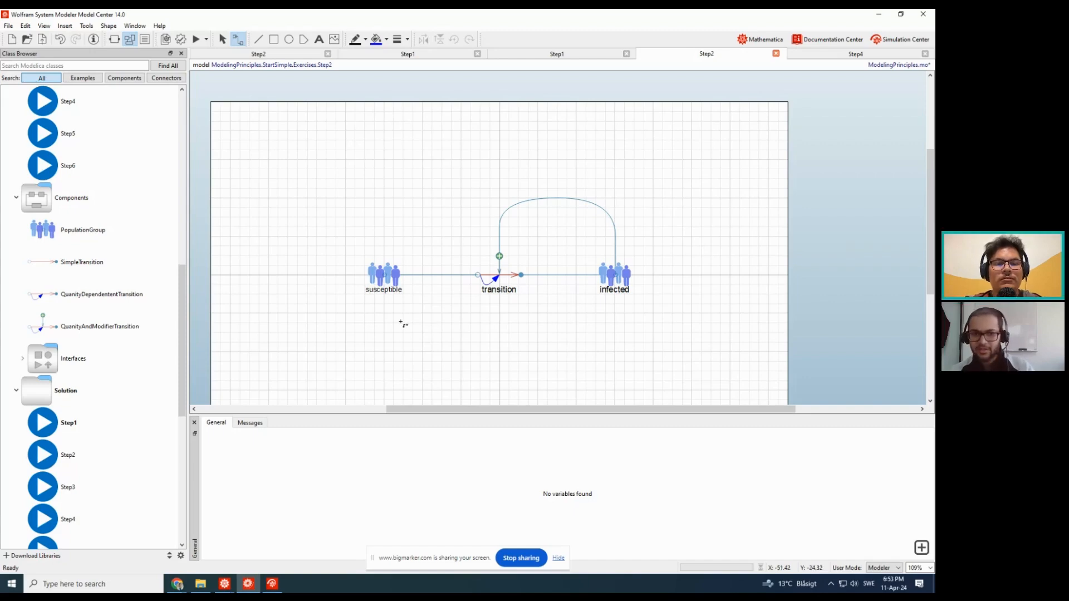
pyautogui.hotkey('ctrl', '0')
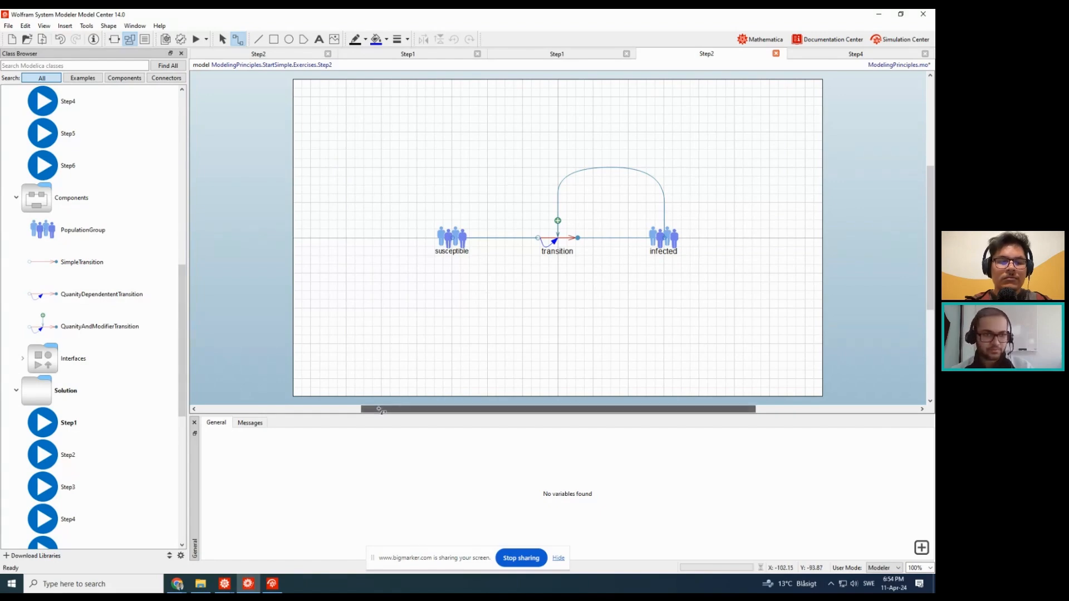
pyautogui.moveTo(92, 234); pyautogui.dragTo(802, 244)
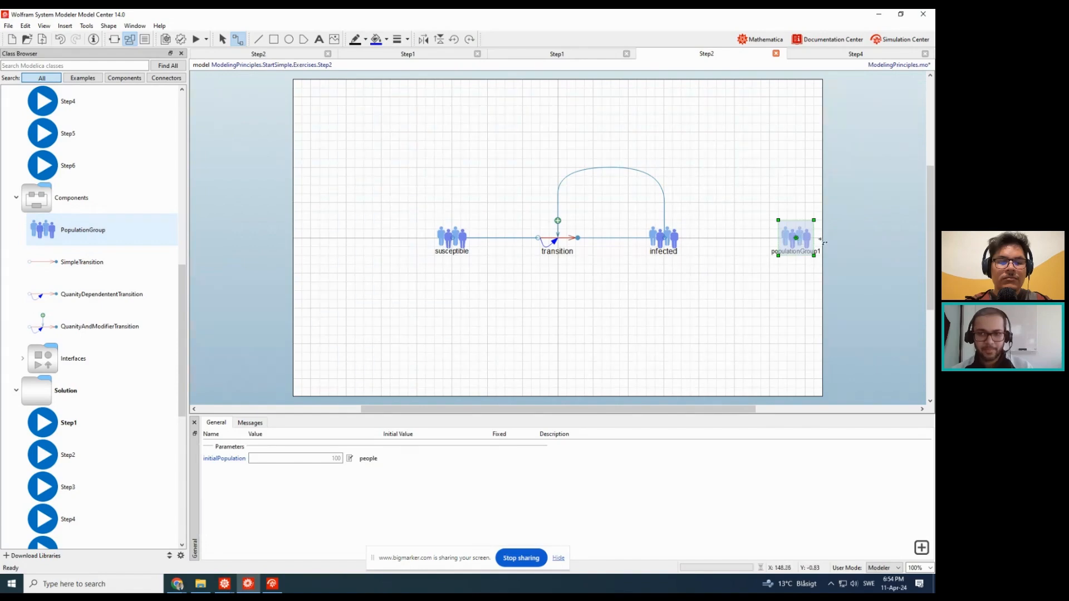
pyautogui.click(824, 240)
pyautogui.click(743, 268)
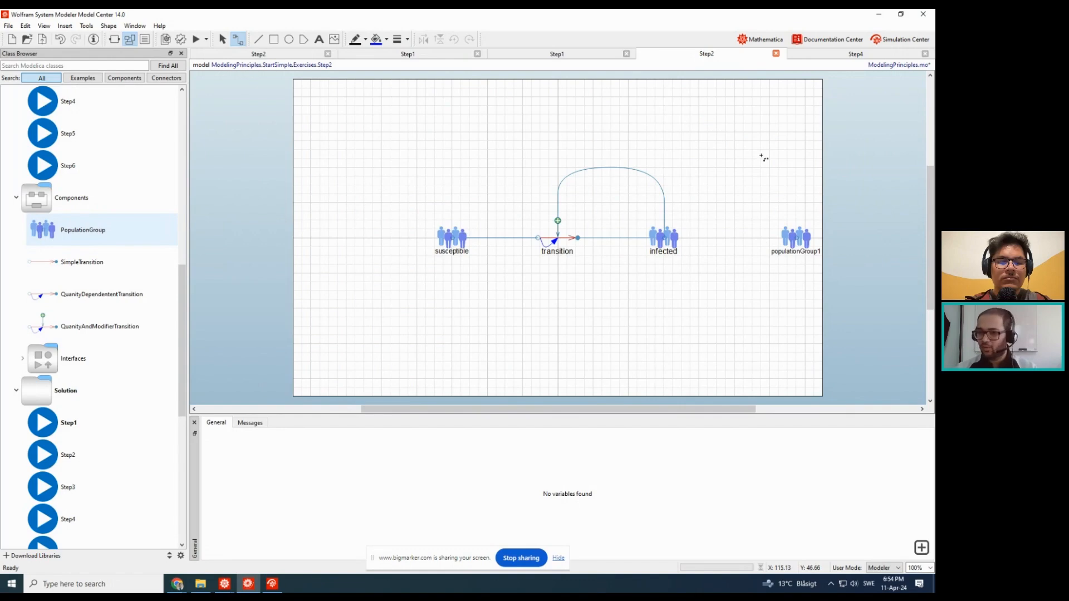
# - Extend the diagram area's right edge beyond the new population group and pull its left edge in to about x = -100
pyautogui.click(823, 209)
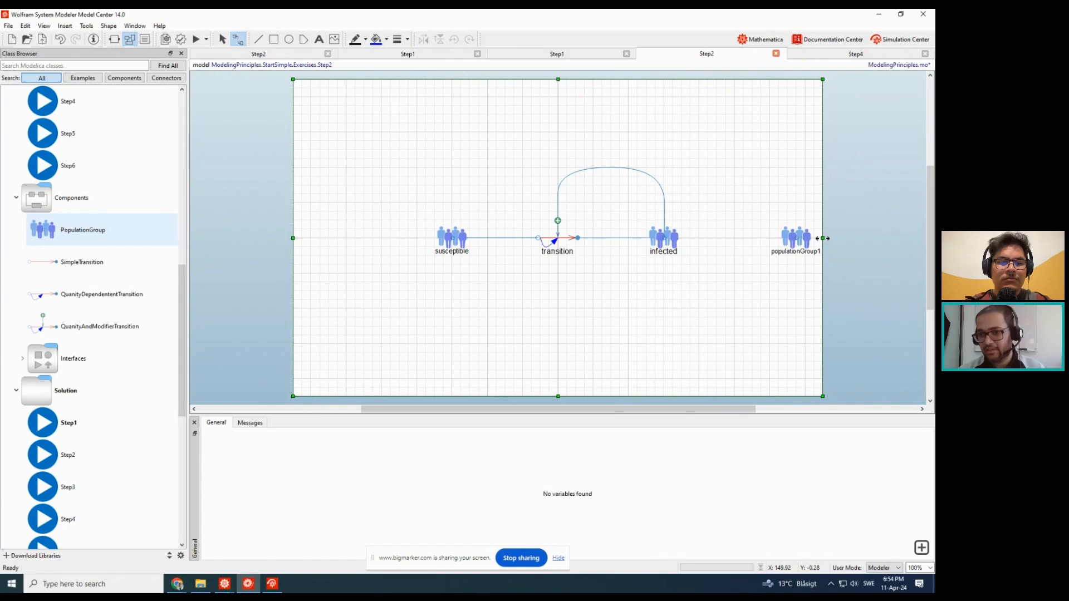
pyautogui.moveTo(823, 238); pyautogui.dragTo(951, 238)
pyautogui.click(839, 187)
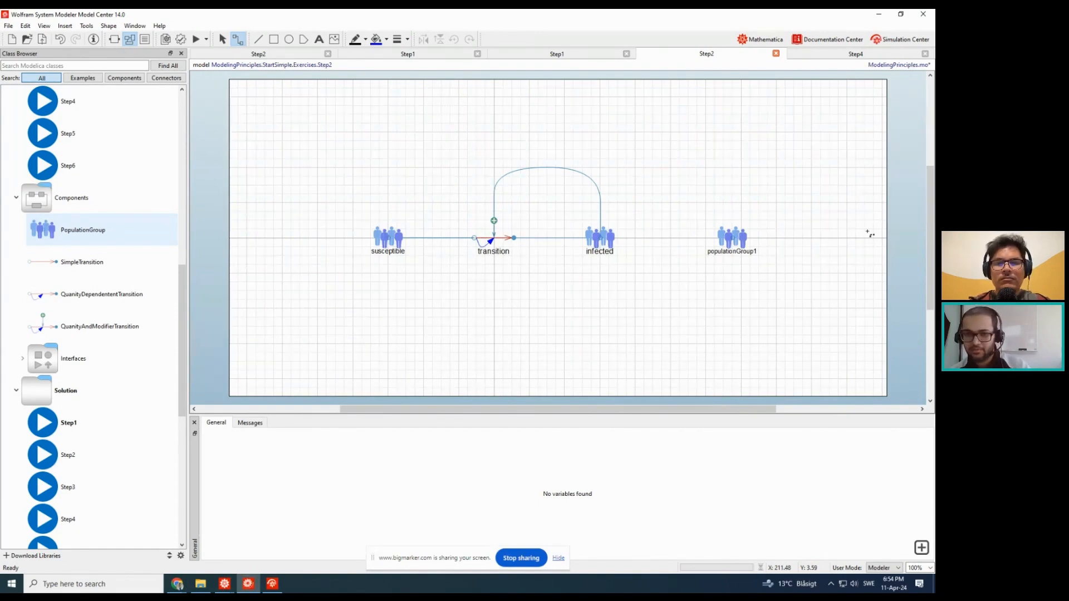
pyautogui.click(887, 239)
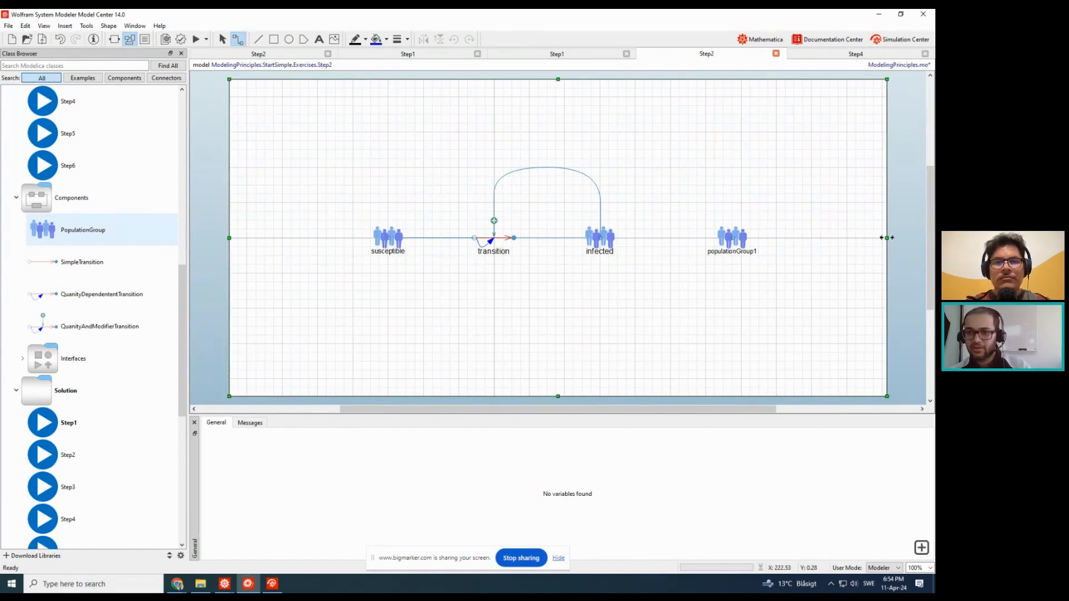
pyautogui.moveTo(887, 238); pyautogui.dragTo(901, 239)
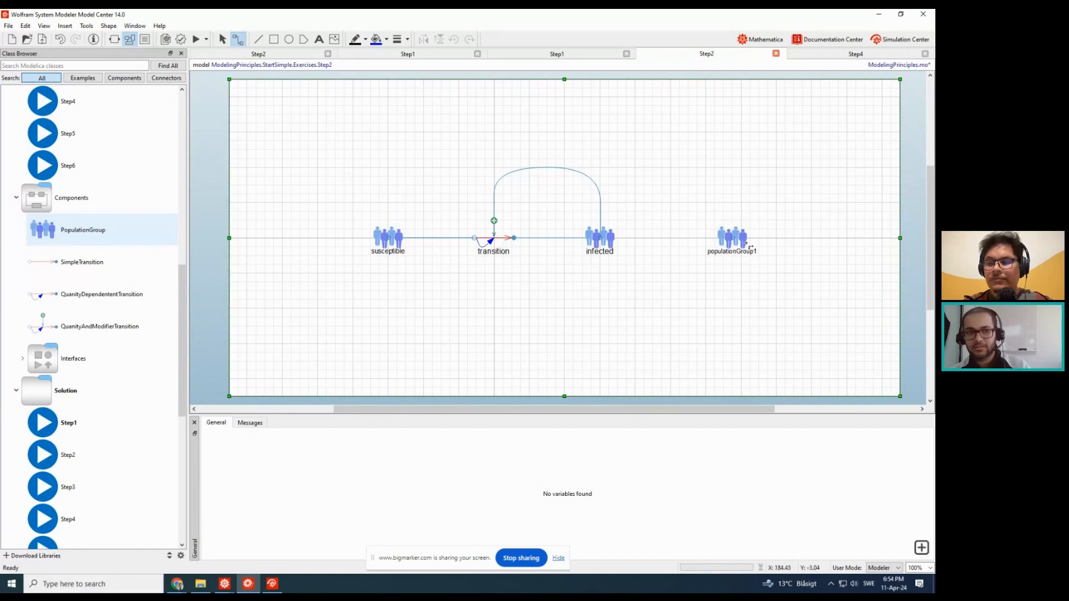
pyautogui.click(264, 243)
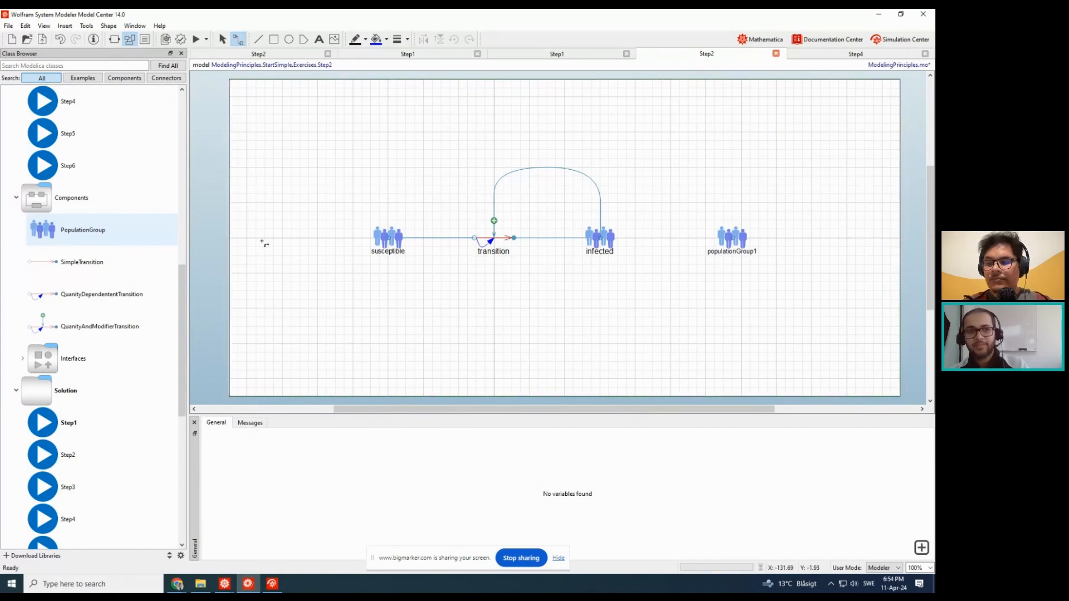
pyautogui.click(229, 237)
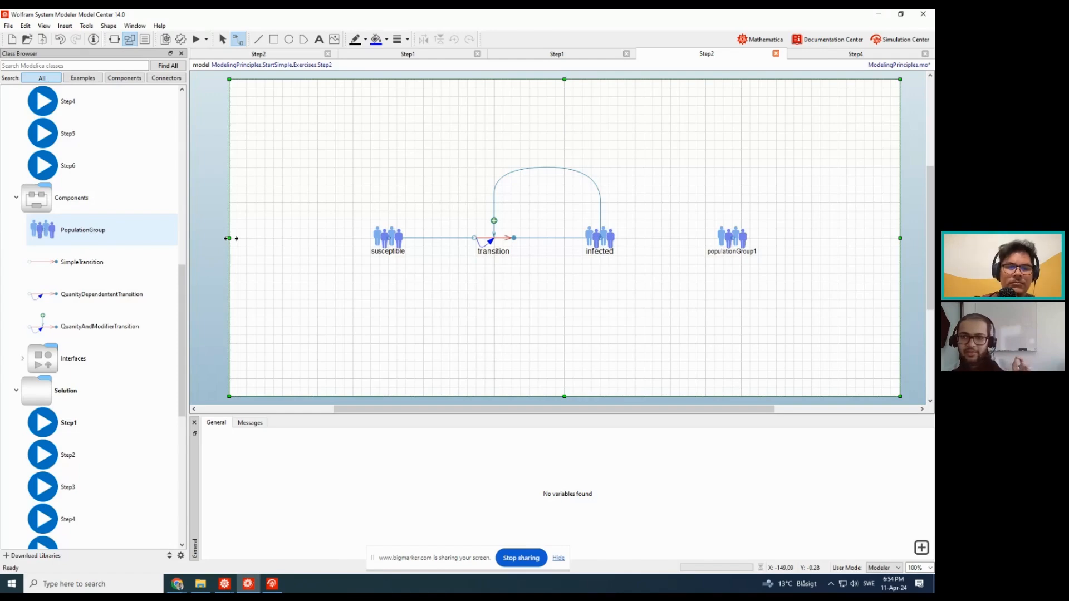
pyautogui.moveTo(229, 238); pyautogui.dragTo(318, 243)
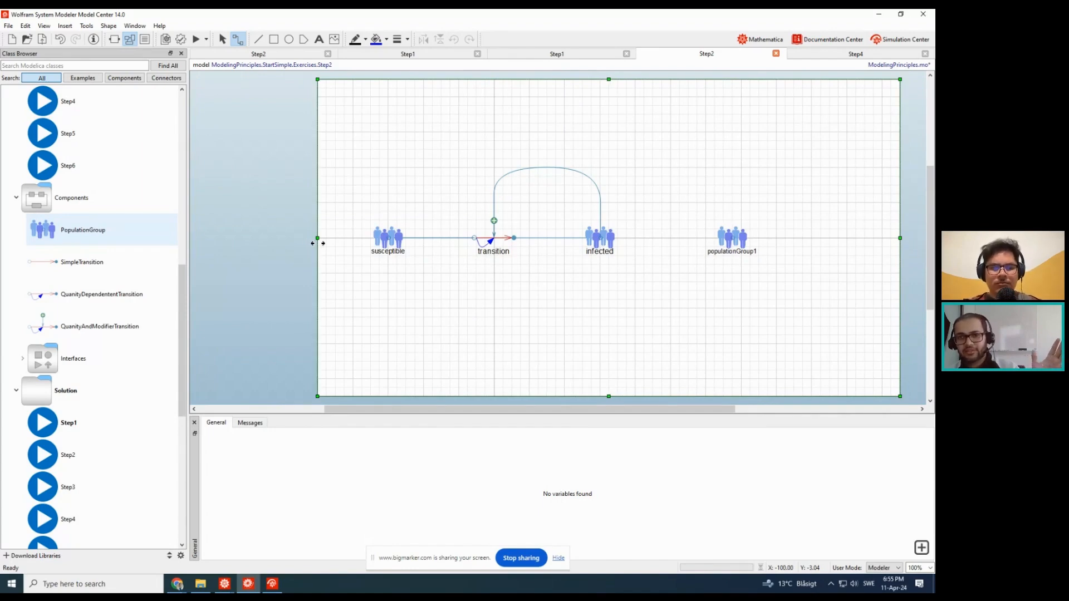
pyautogui.click(634, 144)
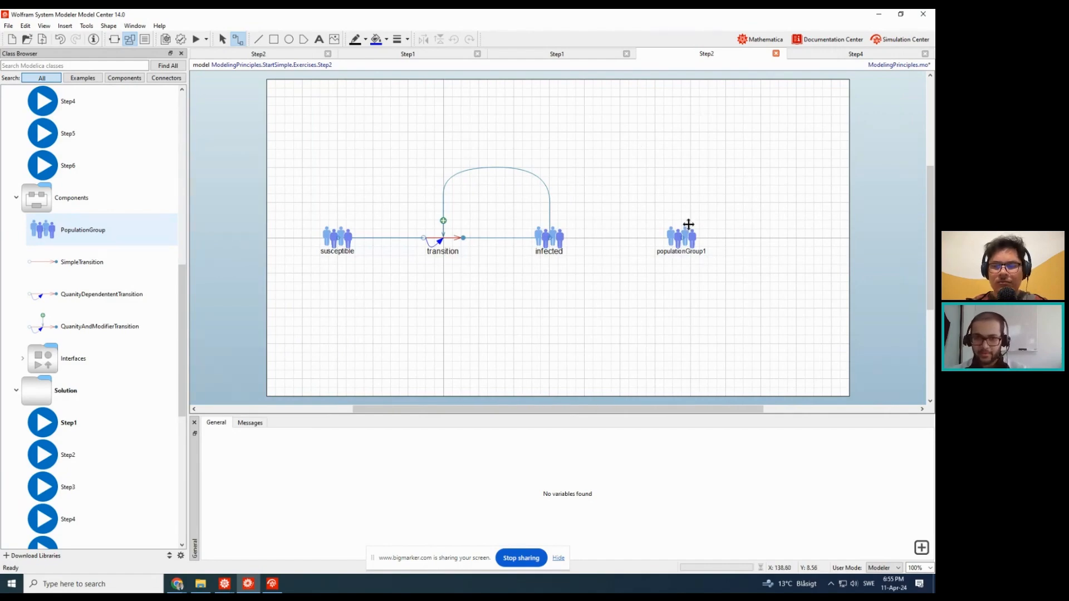
# - Rename the new population group to recovered and move it farther right of the infected group, to about x = 170
pyautogui.moveTo(689, 242); pyautogui.dragTo(768, 246)
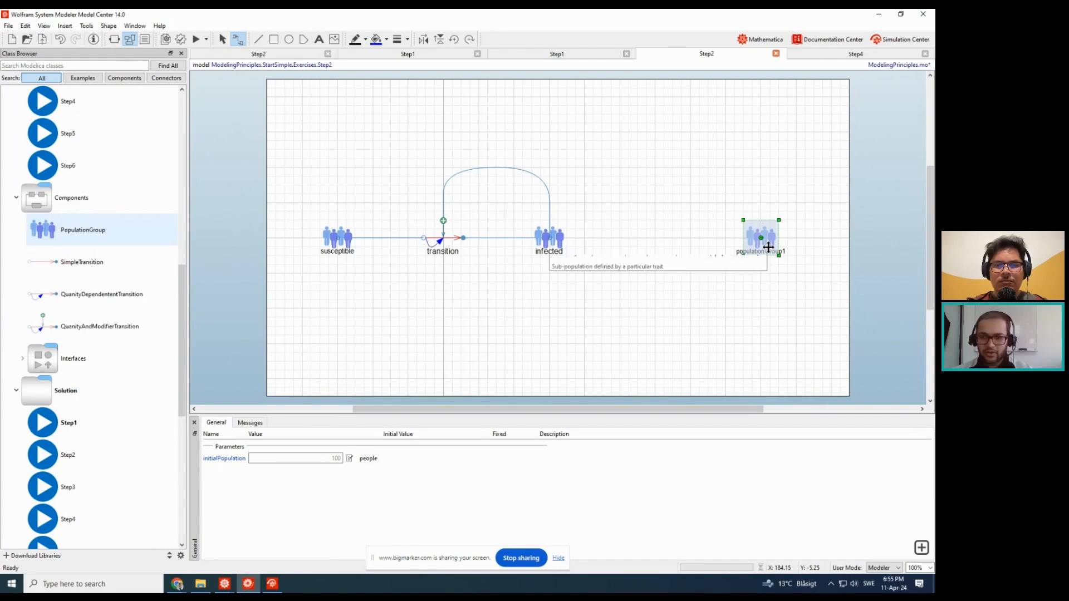
pyautogui.press('F2')
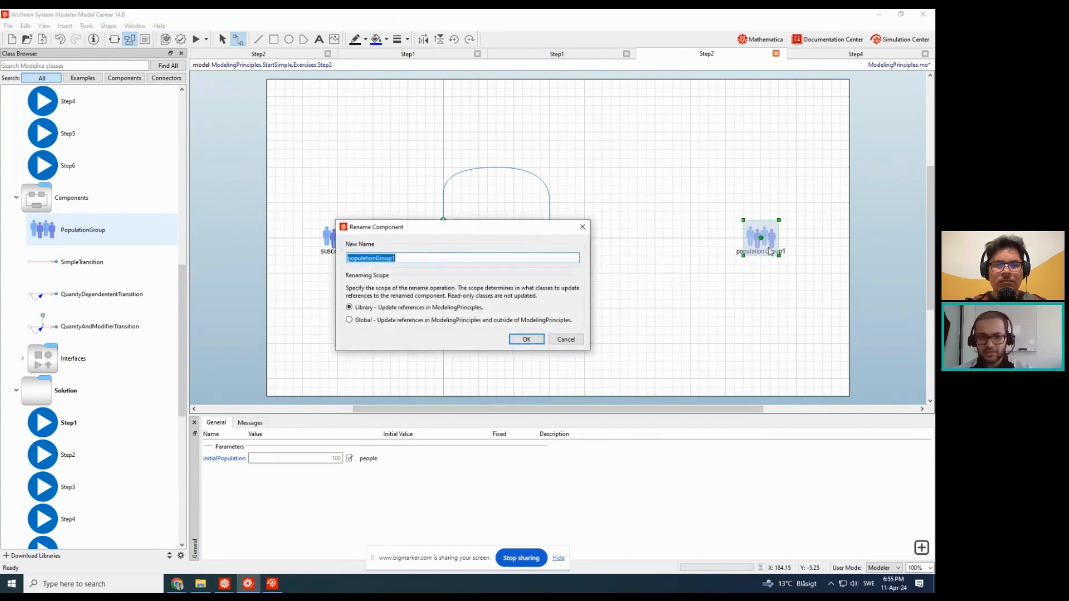
pyautogui.write('r')
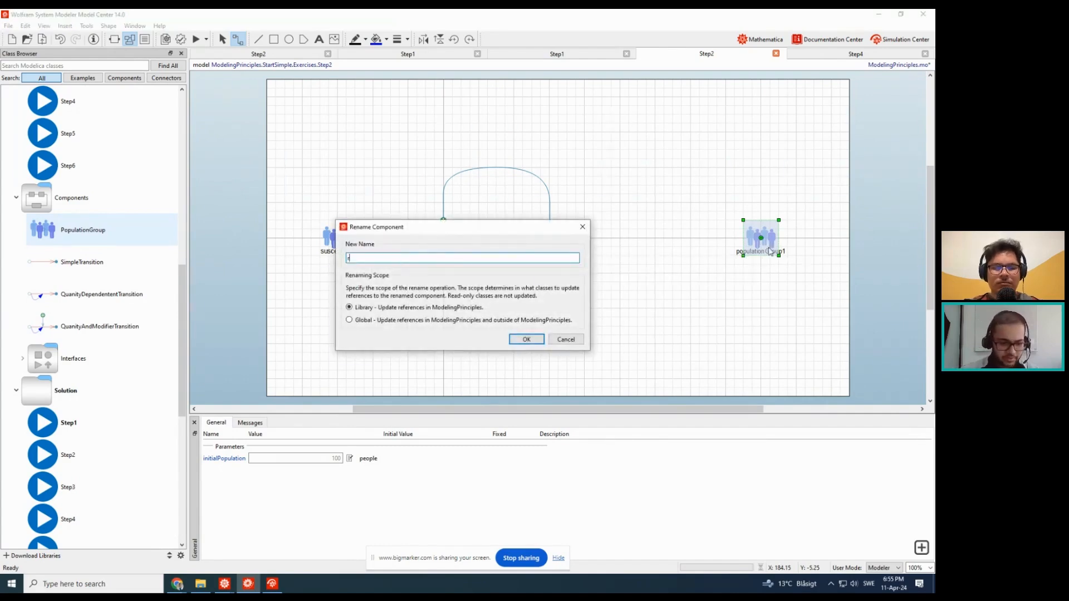
pyautogui.write('ecovered')
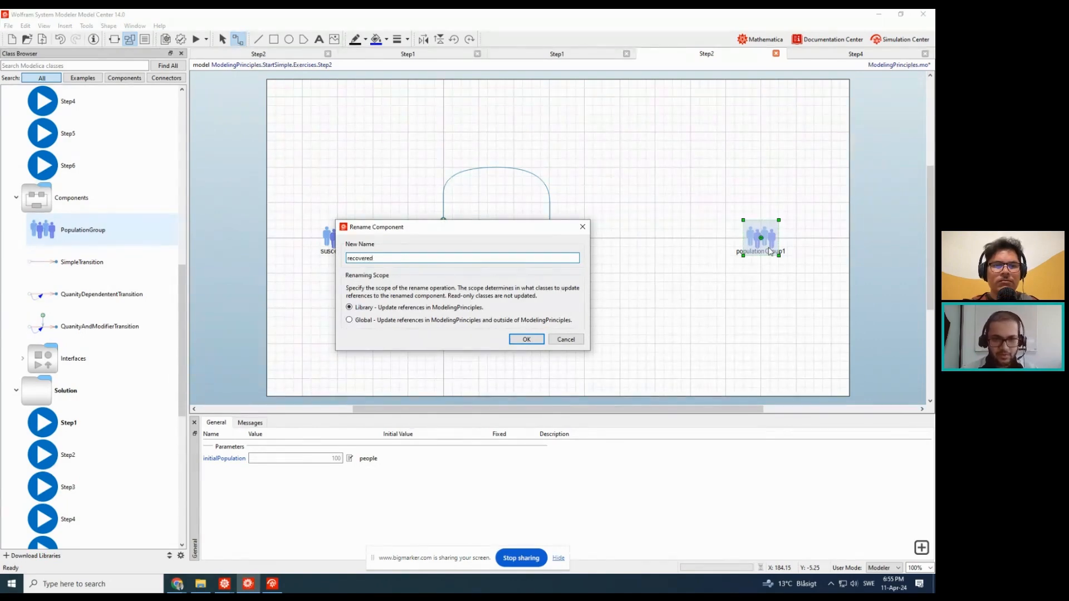
pyautogui.press('Return')
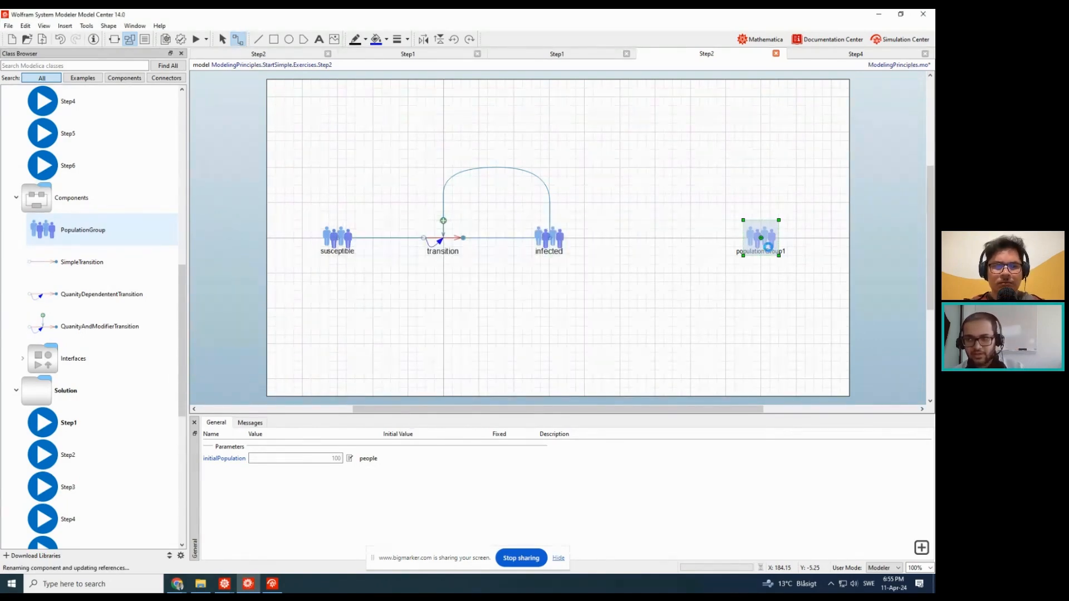
pyautogui.moveTo(770, 250); pyautogui.dragTo(743, 251)
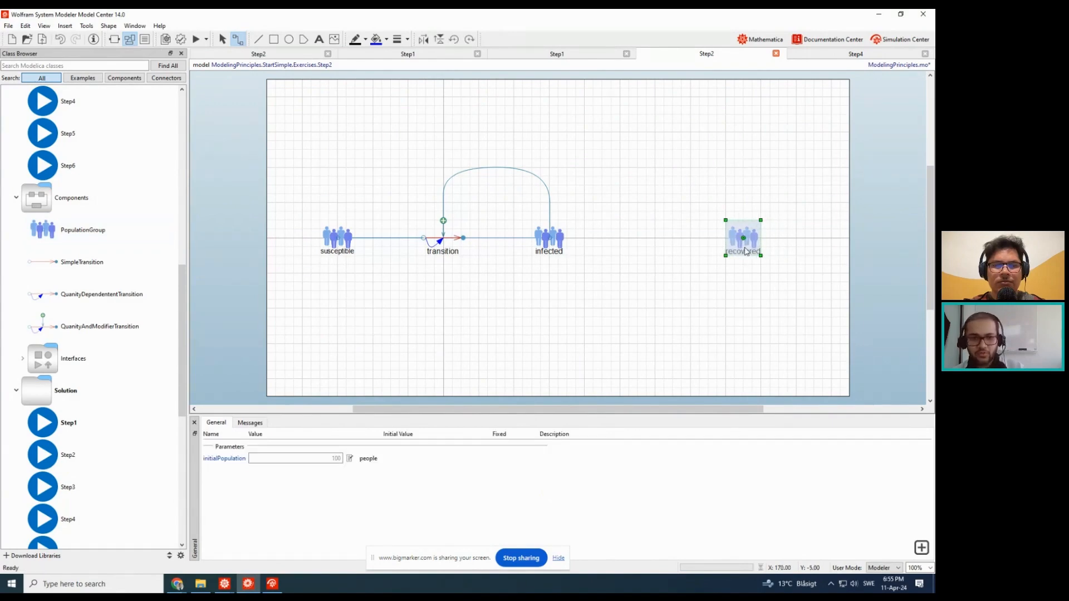
# - Set the recovered group's initialPopulation to 0 and reselect the group to check the value
pyautogui.click(336, 454)
pyautogui.doubleClick(336, 454)
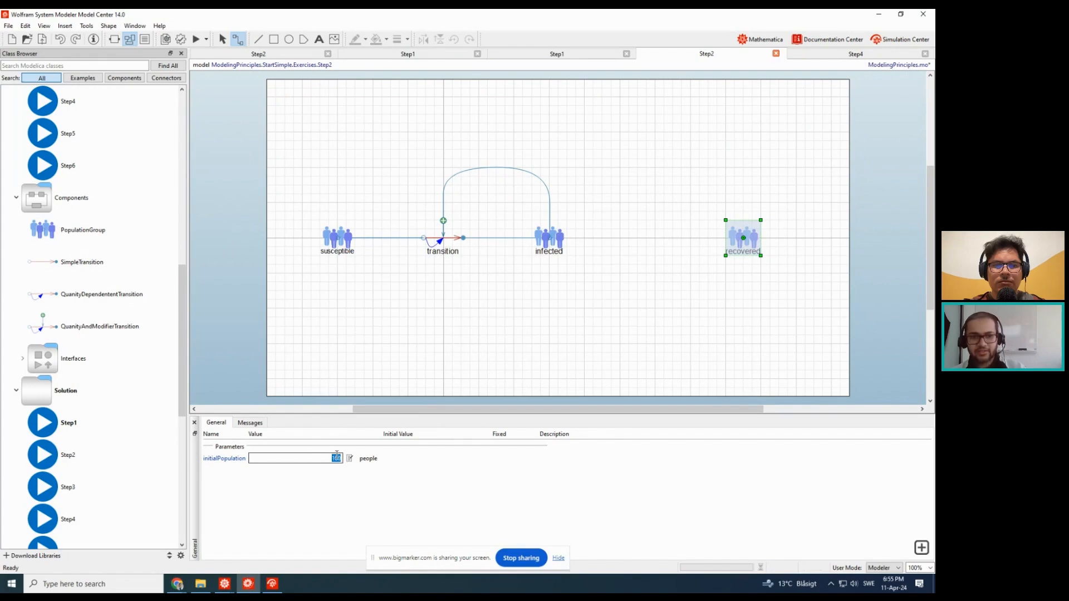
pyautogui.press('BackSpace')
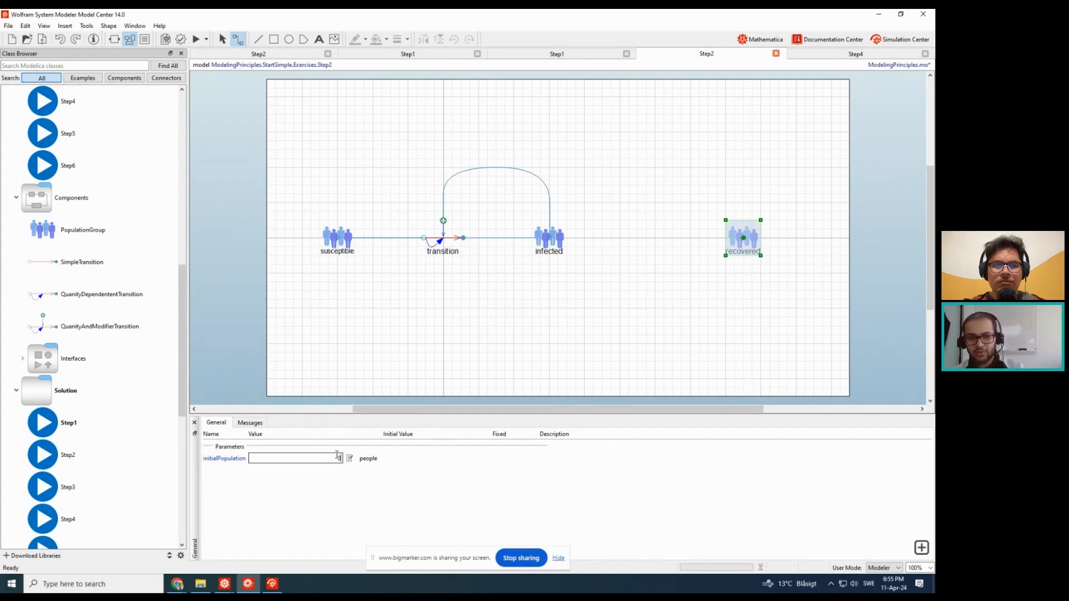
pyautogui.click(559, 400)
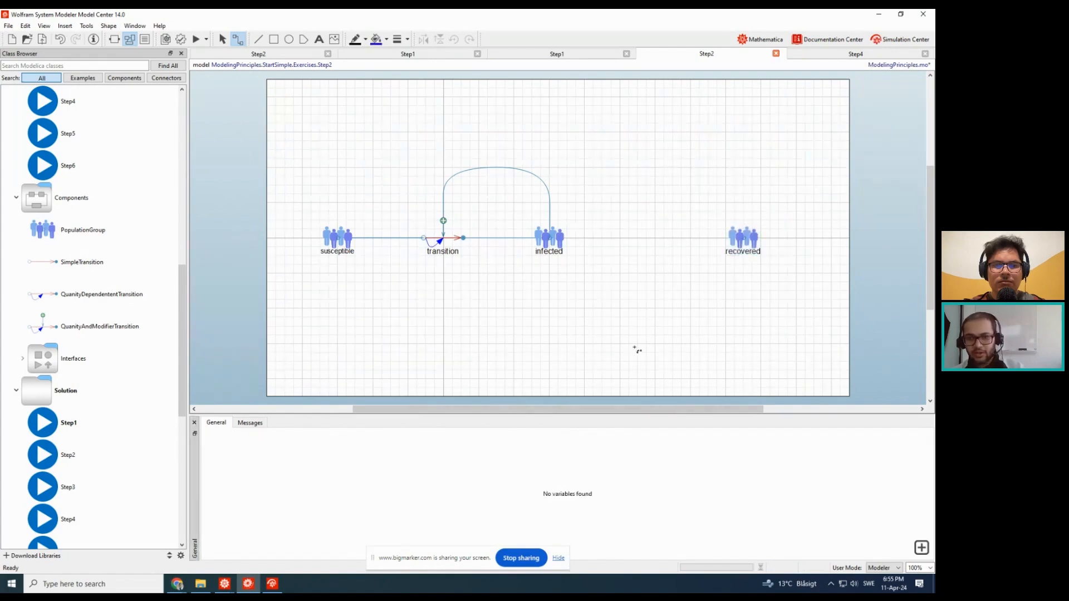
pyautogui.click(746, 249)
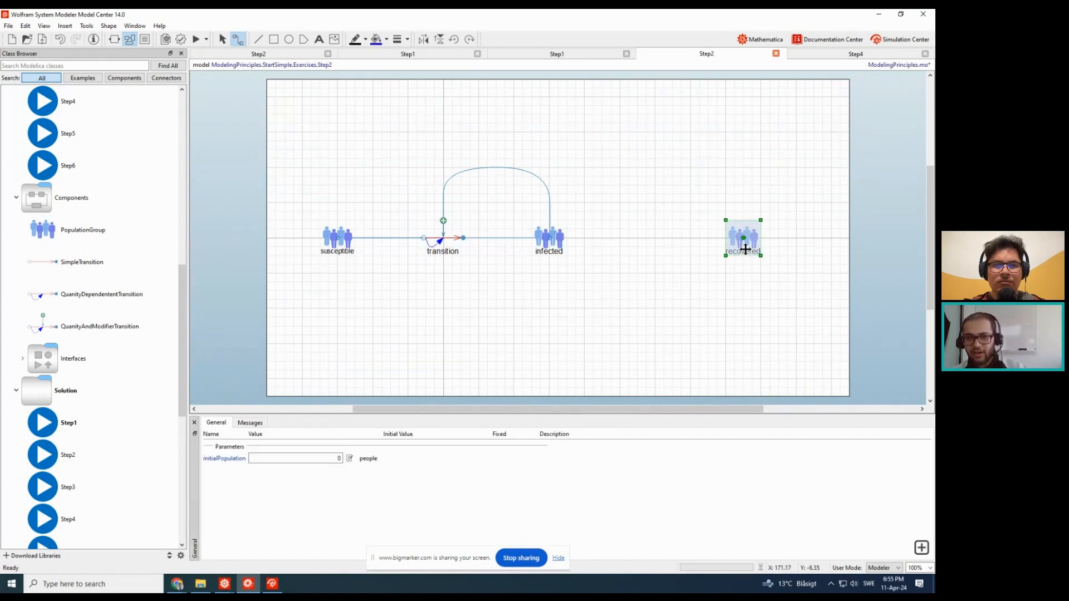
pyautogui.click(681, 269)
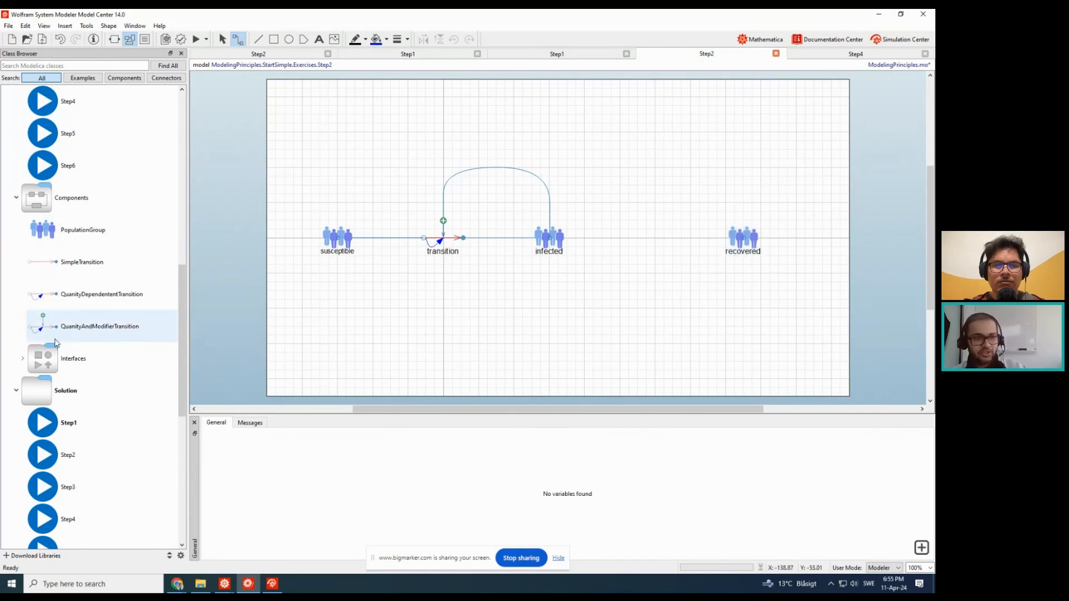
# - Place a SimpleTransition and a QuanityDependentTransition component between the infected and recovered groups
pyautogui.scroll(1, 56, 340)
pyautogui.scroll(-1, 55, 341)
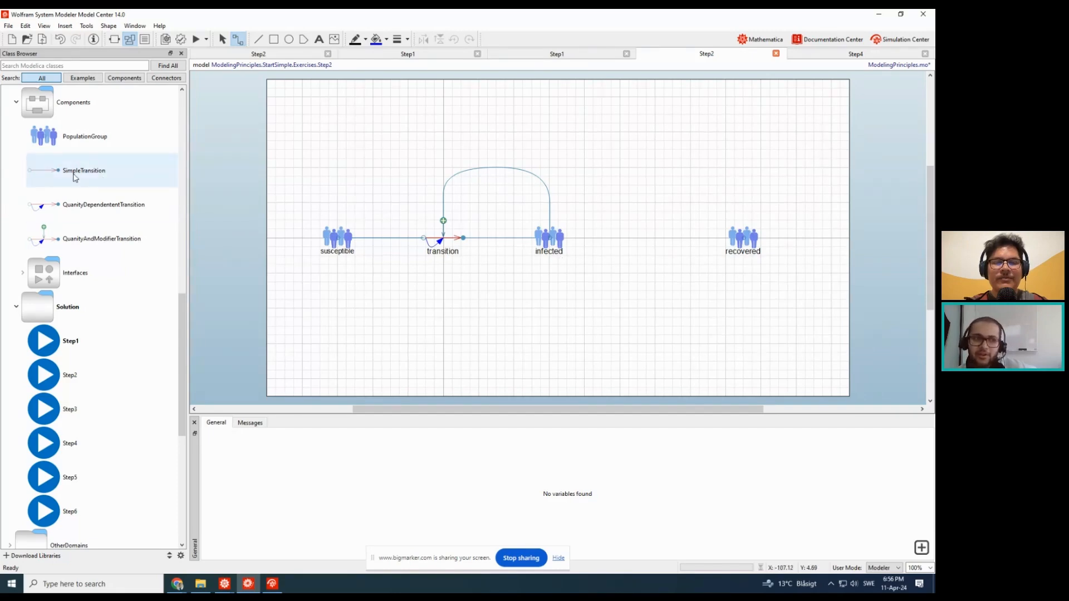
pyautogui.moveTo(70, 176); pyautogui.dragTo(656, 177)
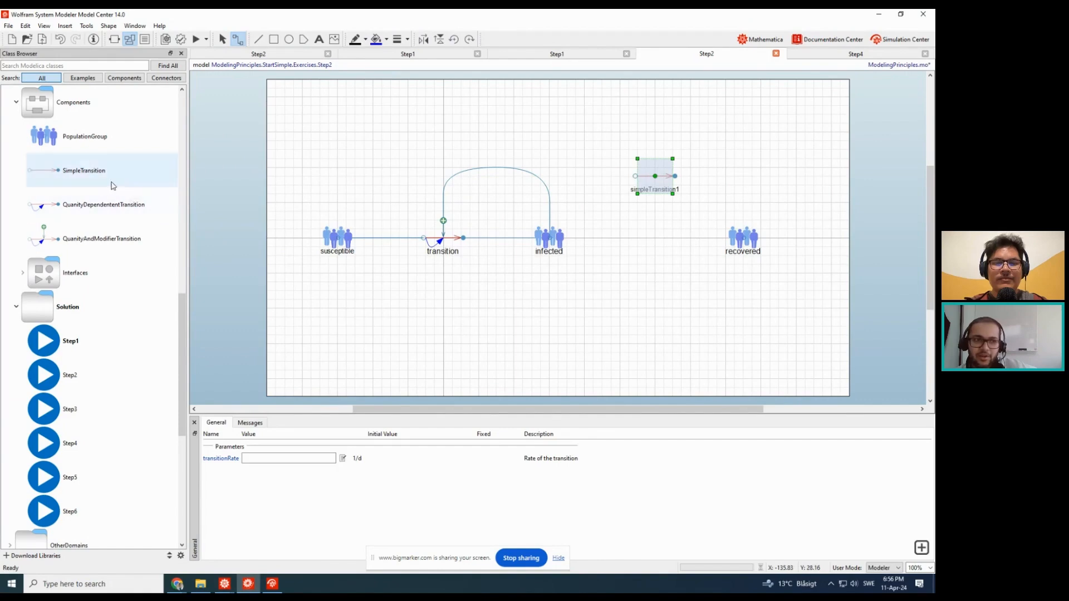
pyautogui.moveTo(83, 205); pyautogui.dragTo(650, 245)
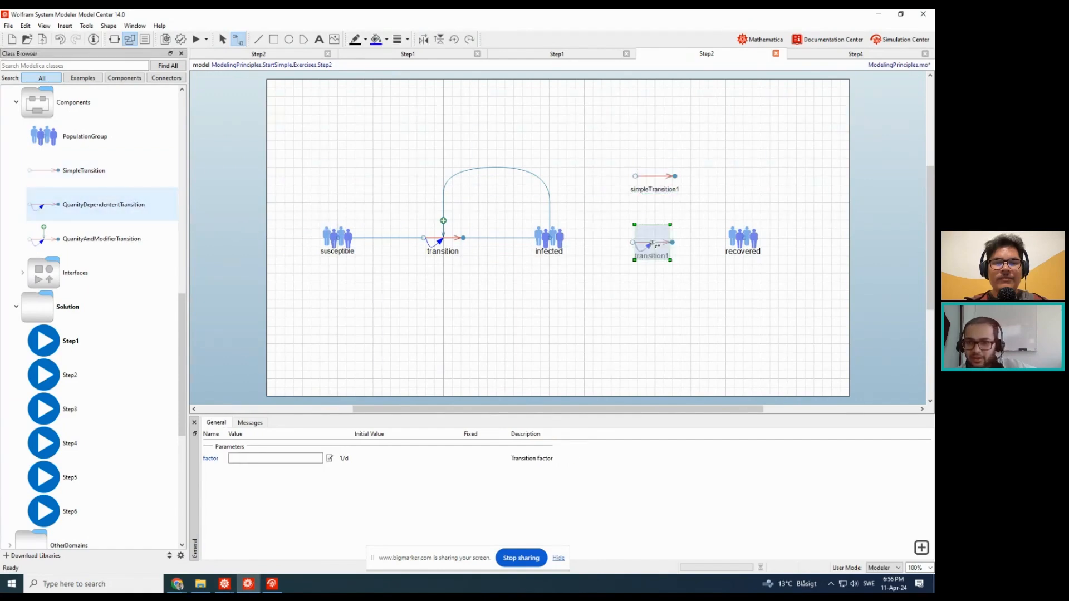
# - Delete the simple transition and align the quantity-dependent transition with the infected and recovered groups
pyautogui.click(651, 189)
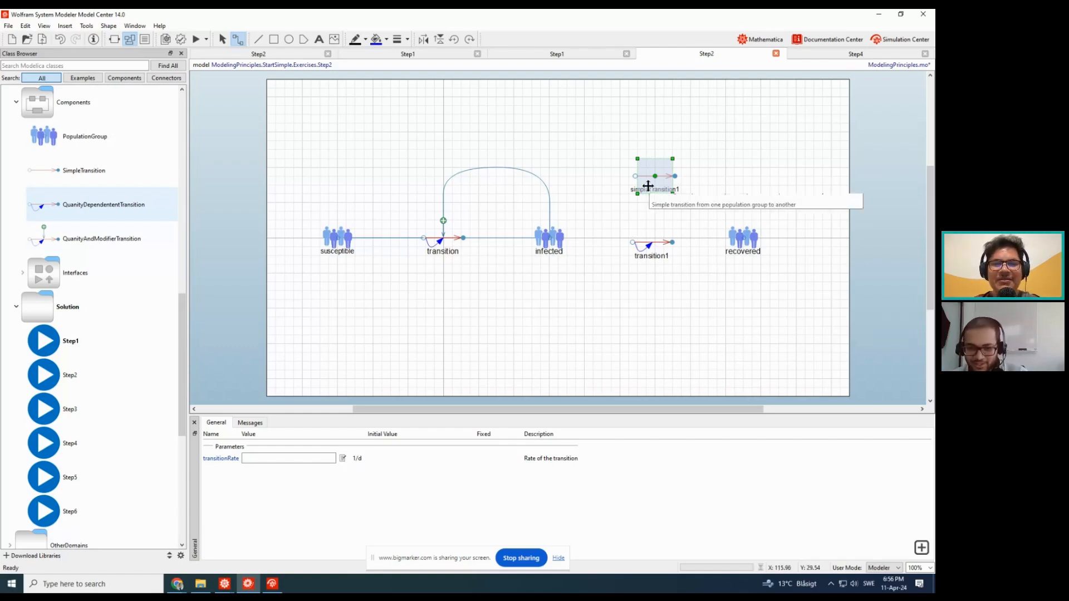
pyautogui.press('Delete')
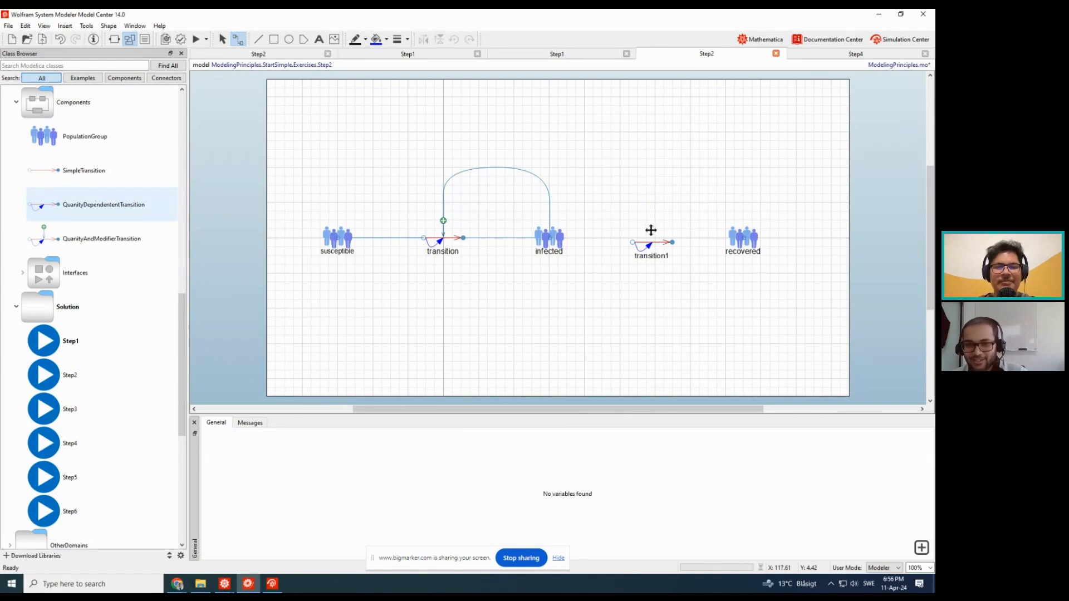
pyautogui.moveTo(645, 245); pyautogui.dragTo(631, 240)
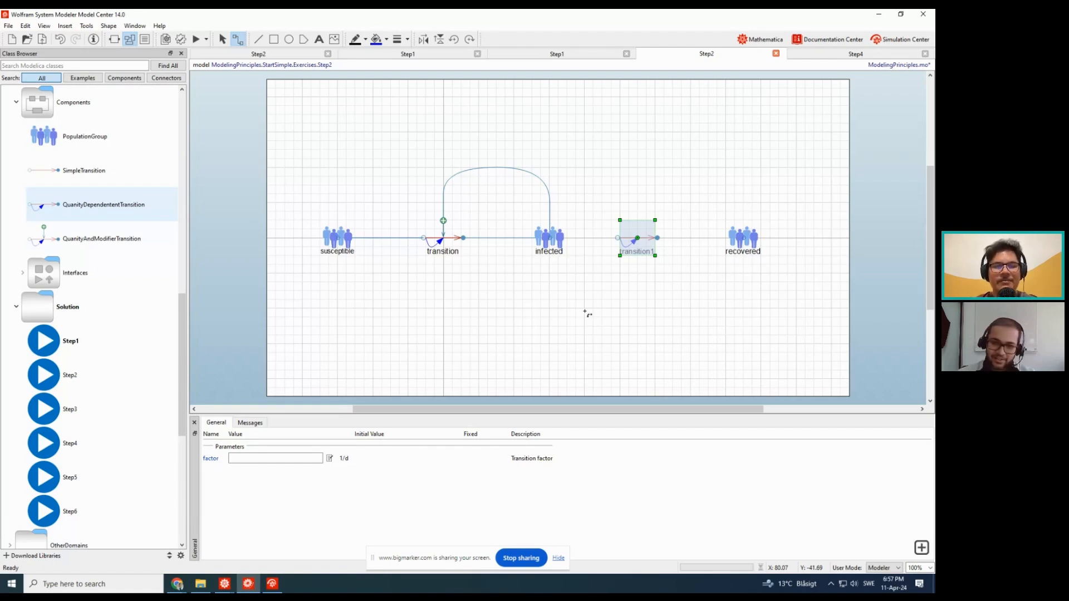
# - Rename the transition between the infected and recovered groups to recovery, updating references within the ModelingPrinciples library
pyautogui.press('F2')
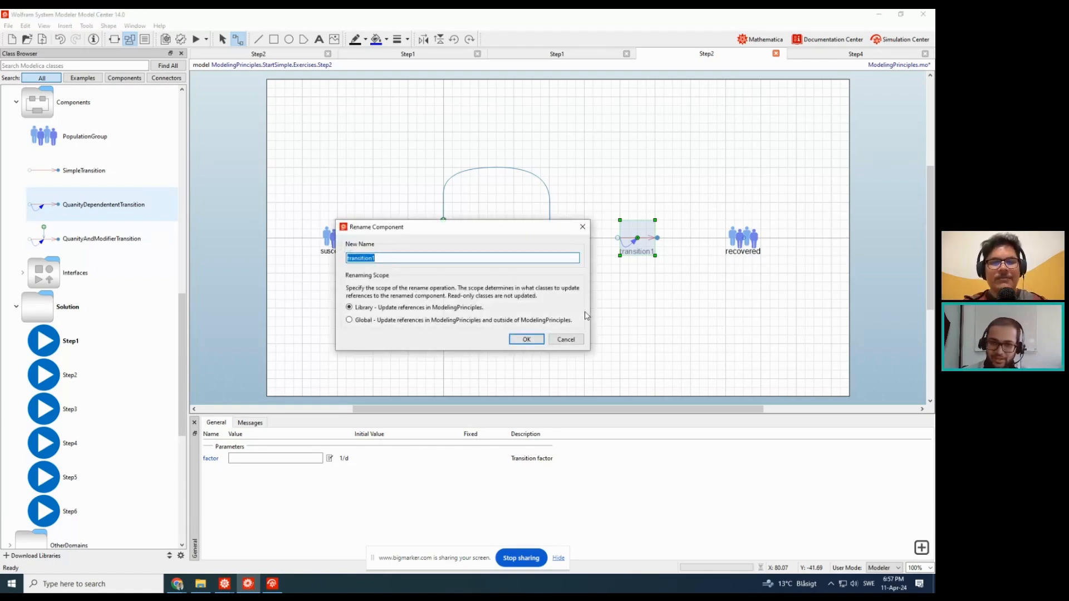
pyautogui.write('re')
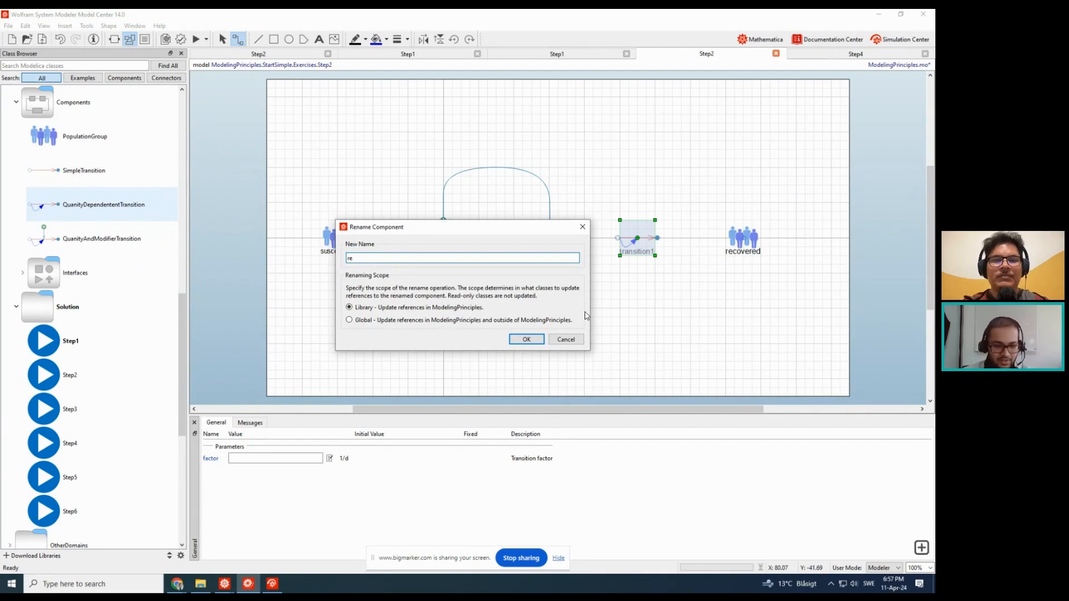
pyautogui.write('covery')
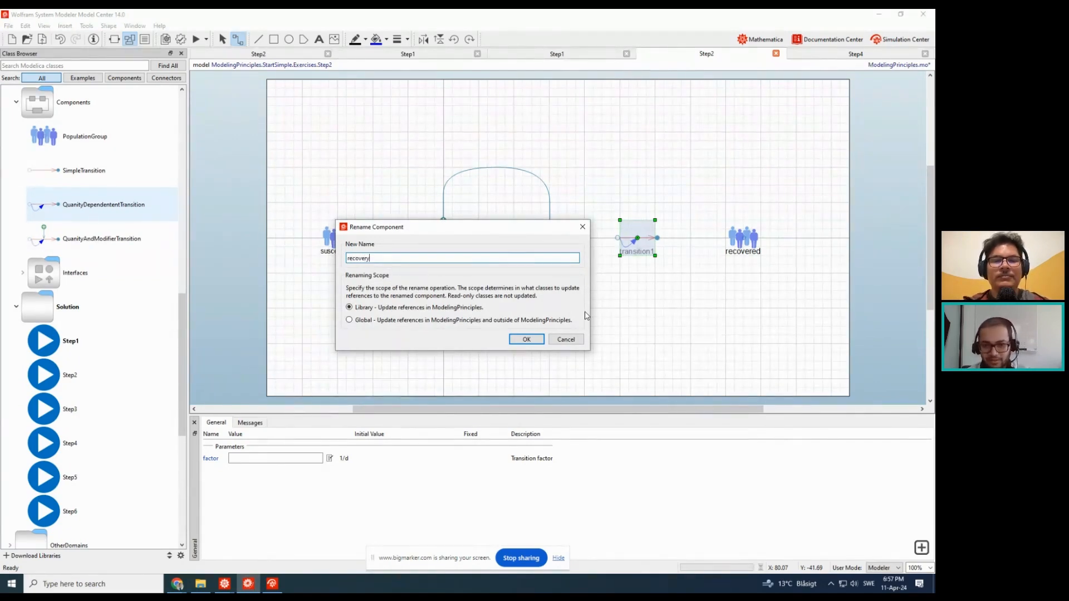
pyautogui.click(539, 338)
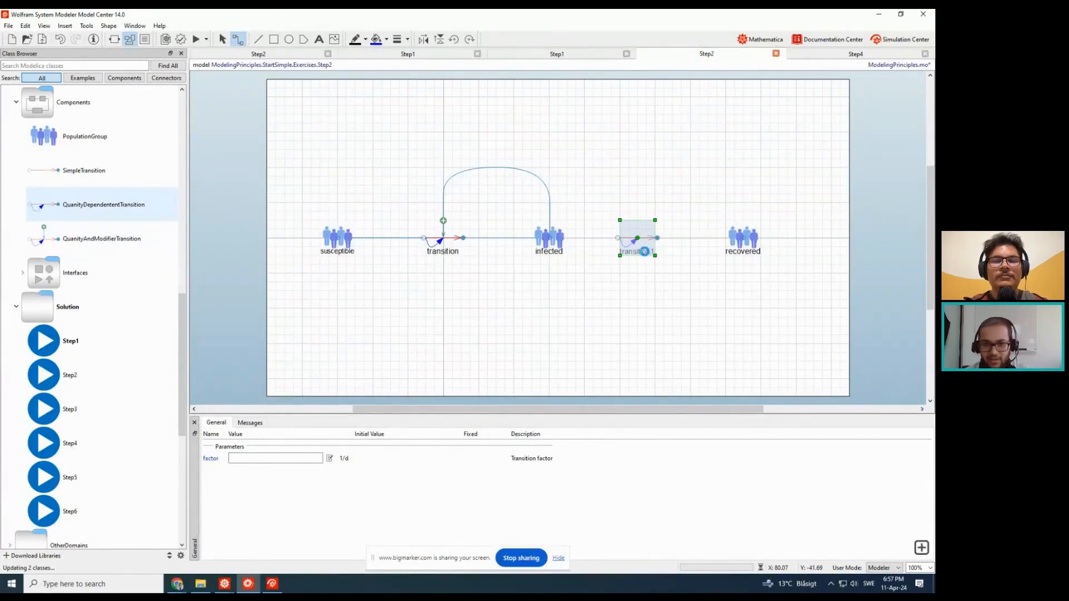
pyautogui.click(643, 255)
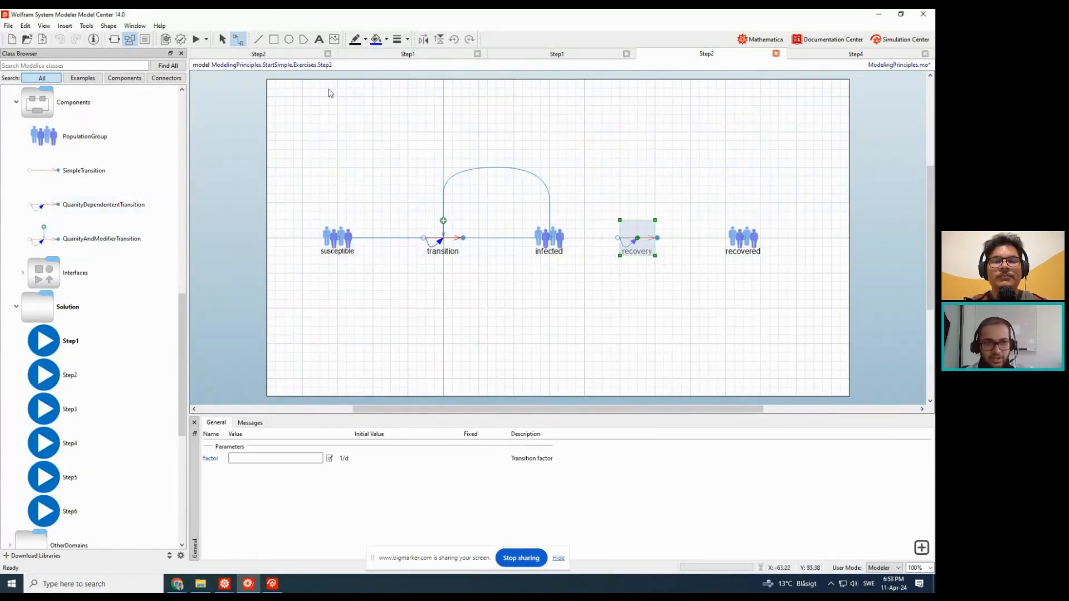
pyautogui.click(238, 39)
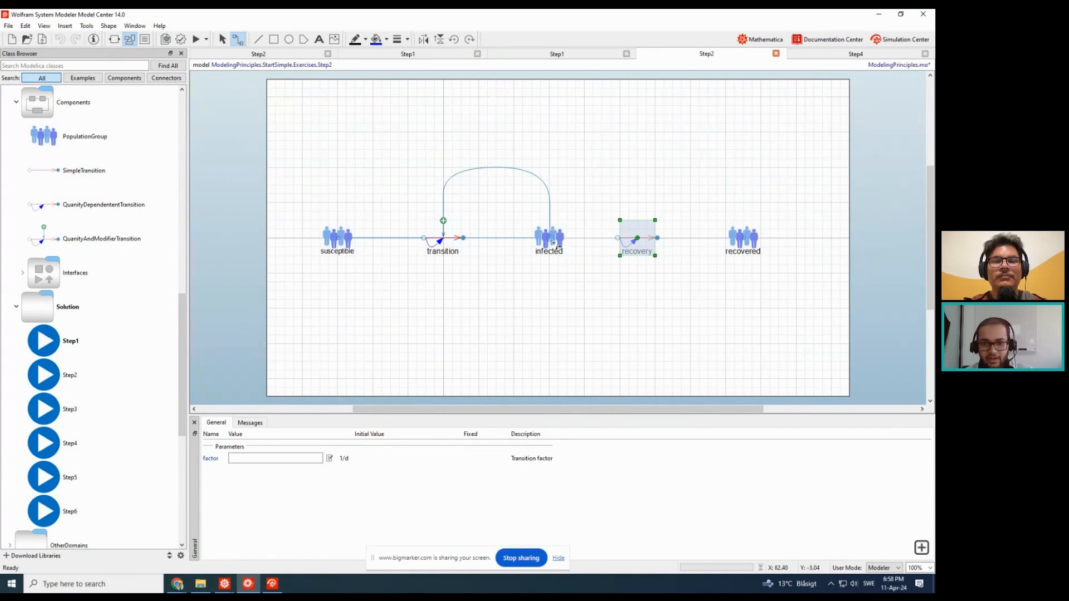
# - Connect the recovery transition to the infected and recovered groups, and check the parameters of the transition between susceptible and infected
pyautogui.moveTo(560, 239); pyautogui.dragTo(732, 240)
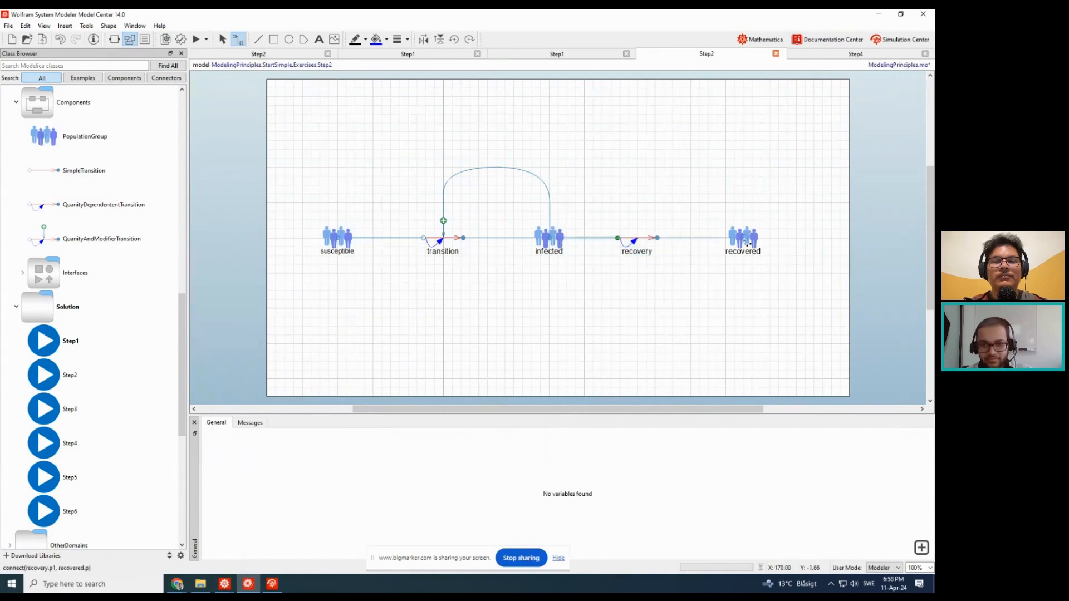
pyautogui.click(445, 242)
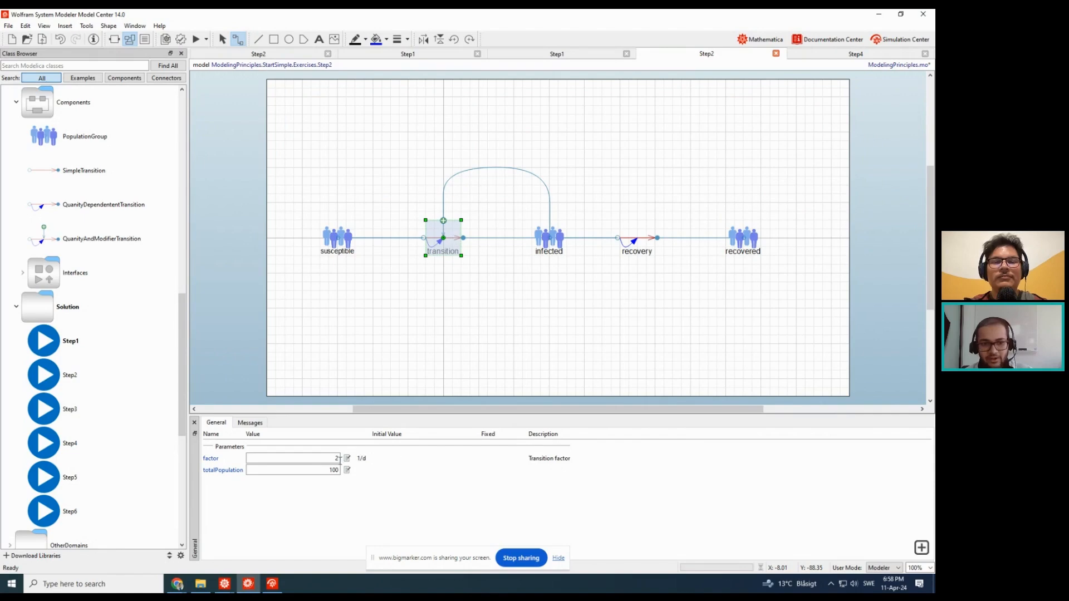
# - Set the recovery transition's factor to 1/10
pyautogui.click(629, 245)
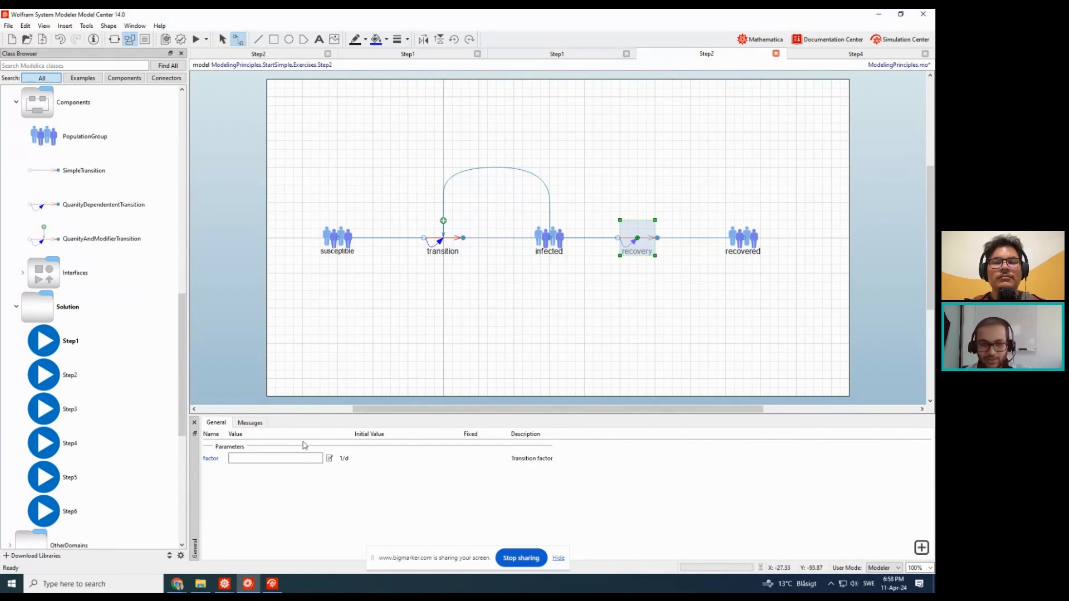
pyautogui.click(317, 458)
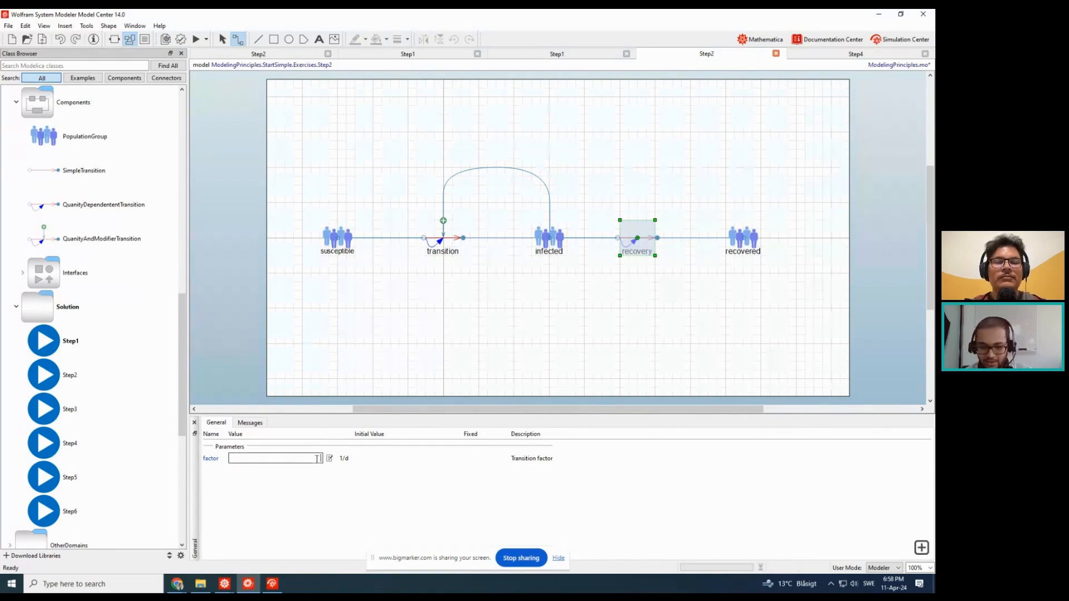
pyautogui.click(318, 458)
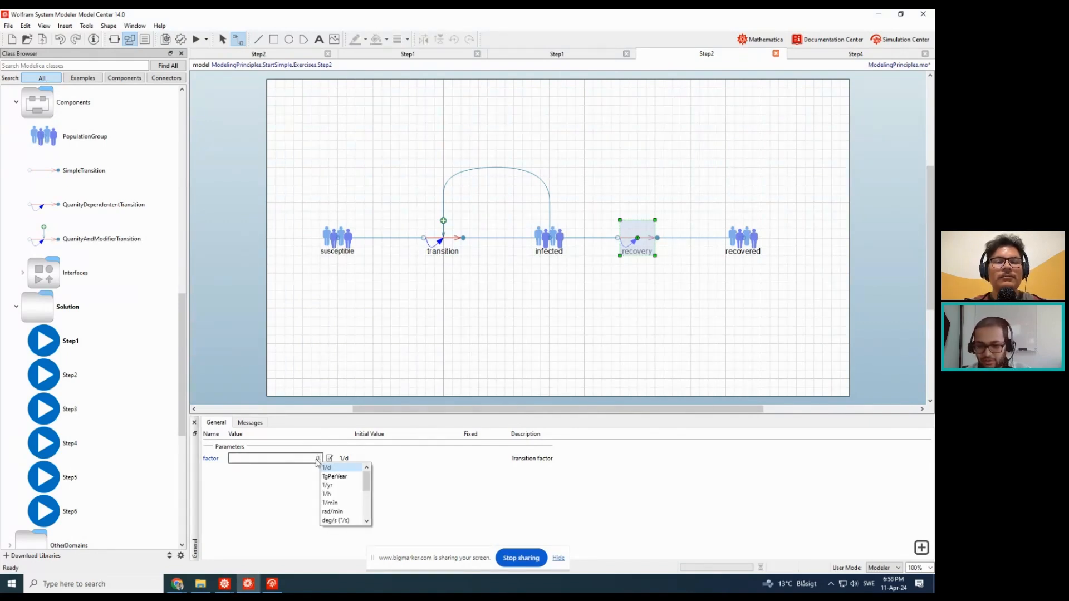
pyautogui.click(318, 459)
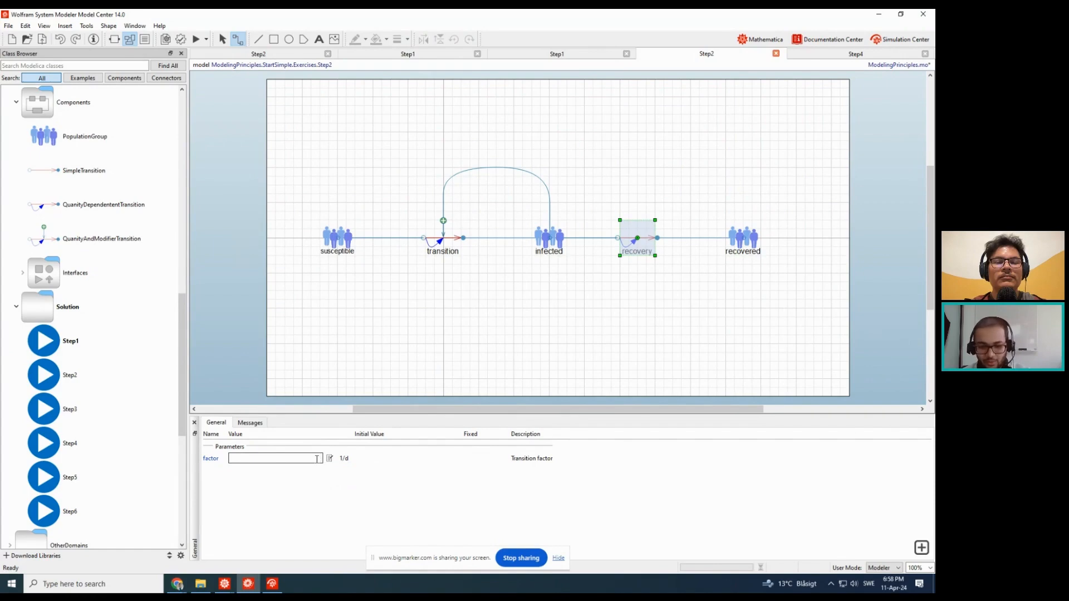
pyautogui.write('1/10')
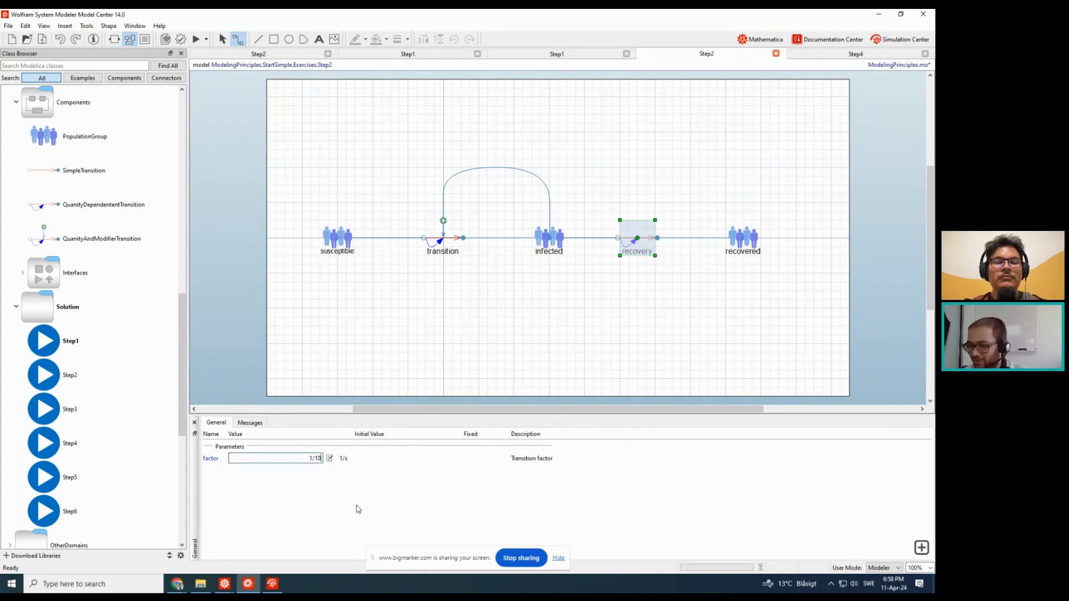
pyautogui.press('Return')
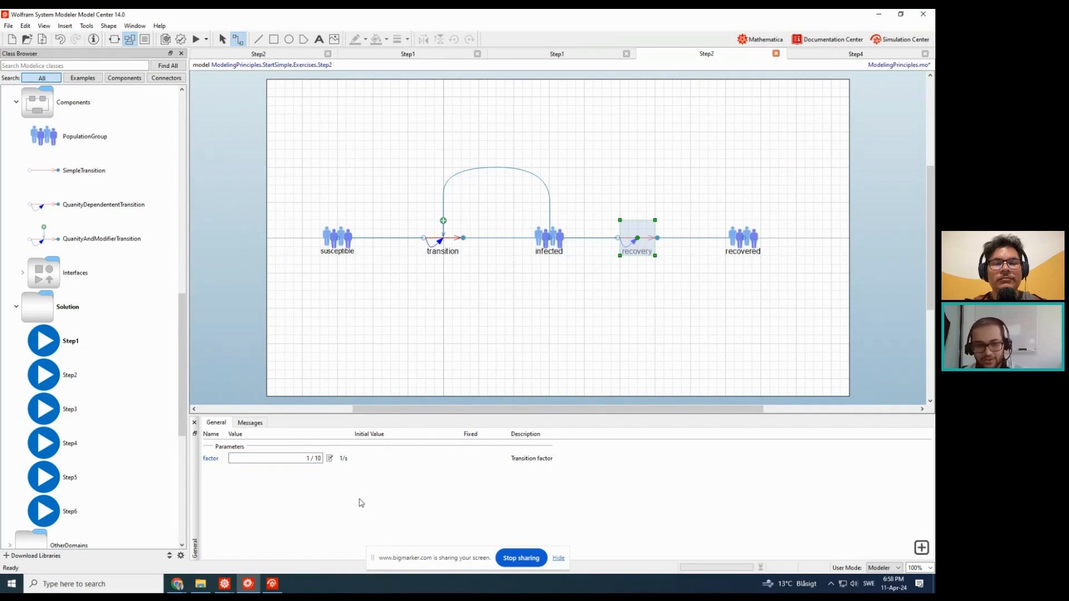
pyautogui.click(615, 363)
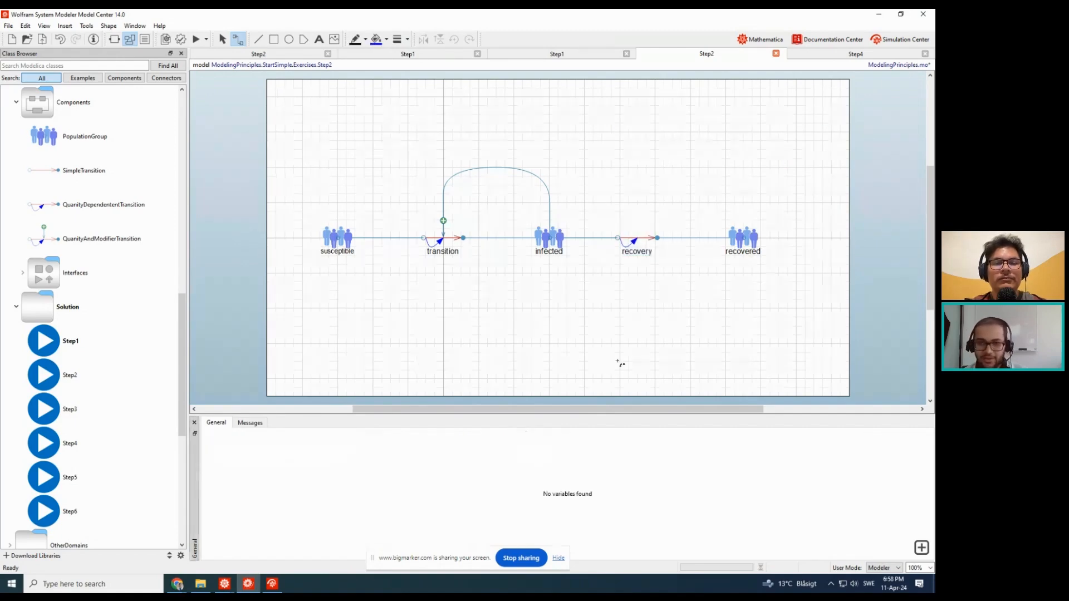
# - Check the recovered group's initial population, simulate the Step2 model and examine the susceptible and infected plots
pyautogui.click(749, 252)
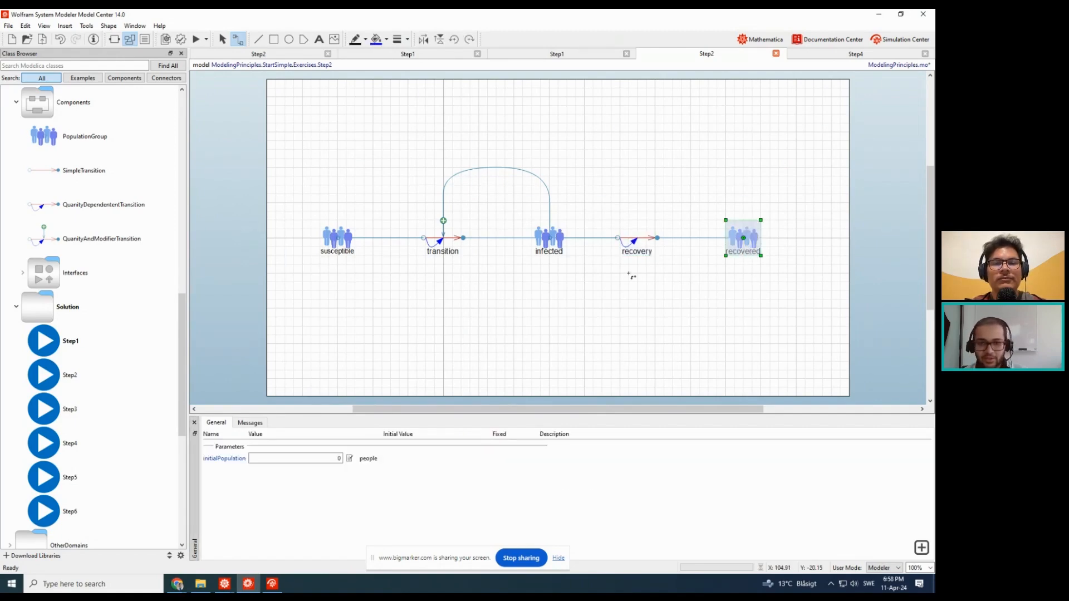
pyautogui.click(568, 262)
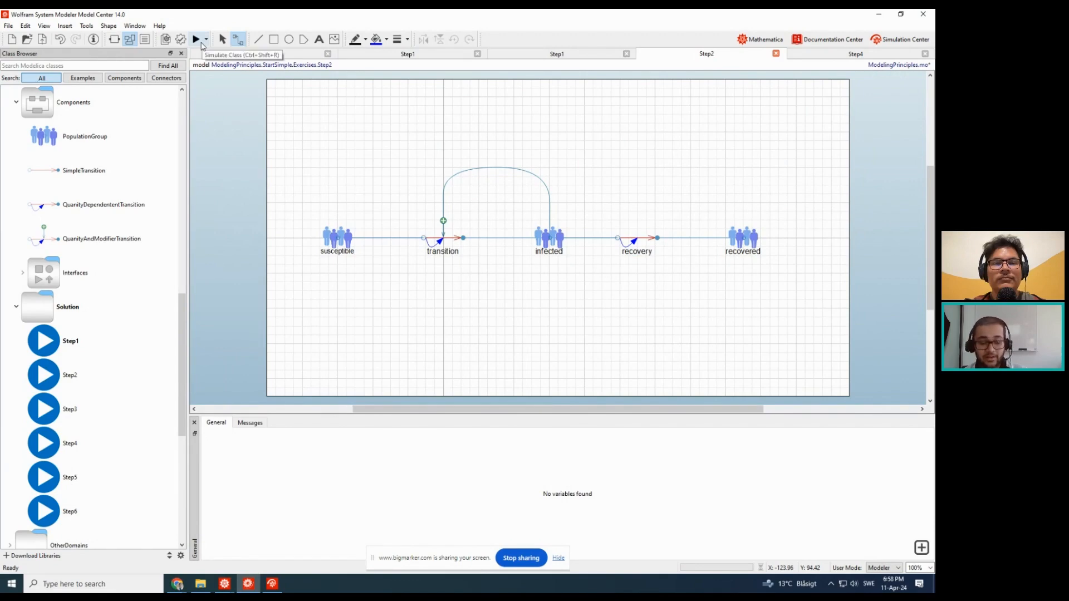
pyautogui.click(198, 40)
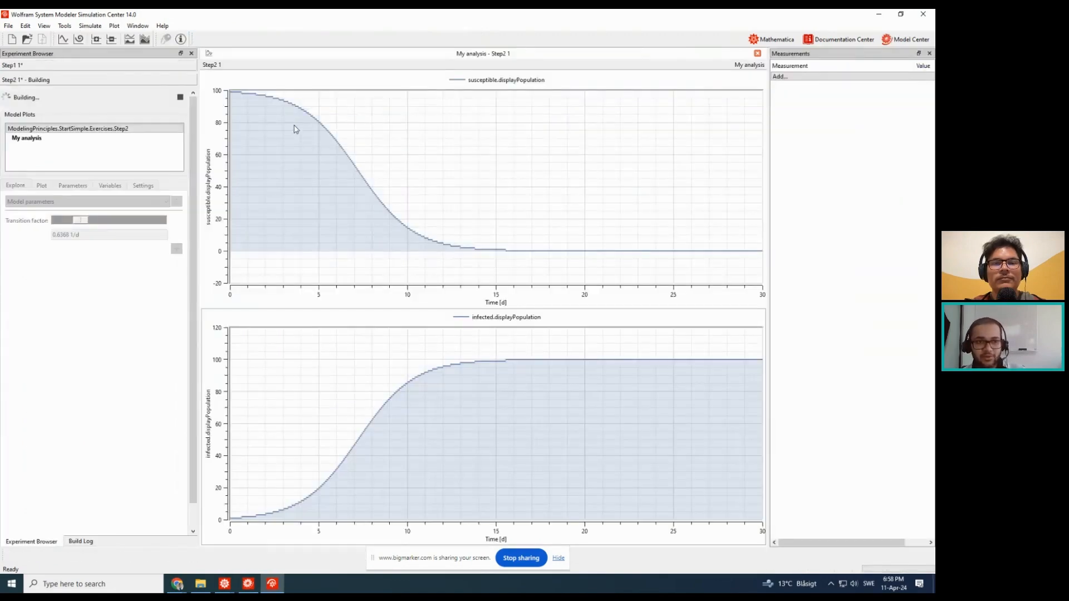
pyautogui.moveTo(343, 153)
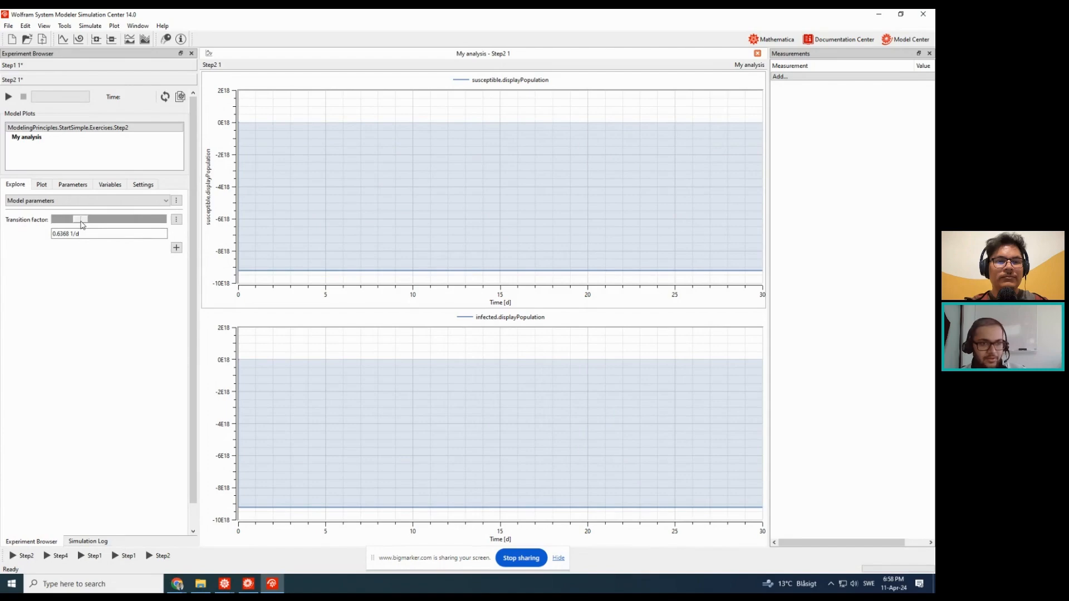
pyautogui.moveTo(253, 273)
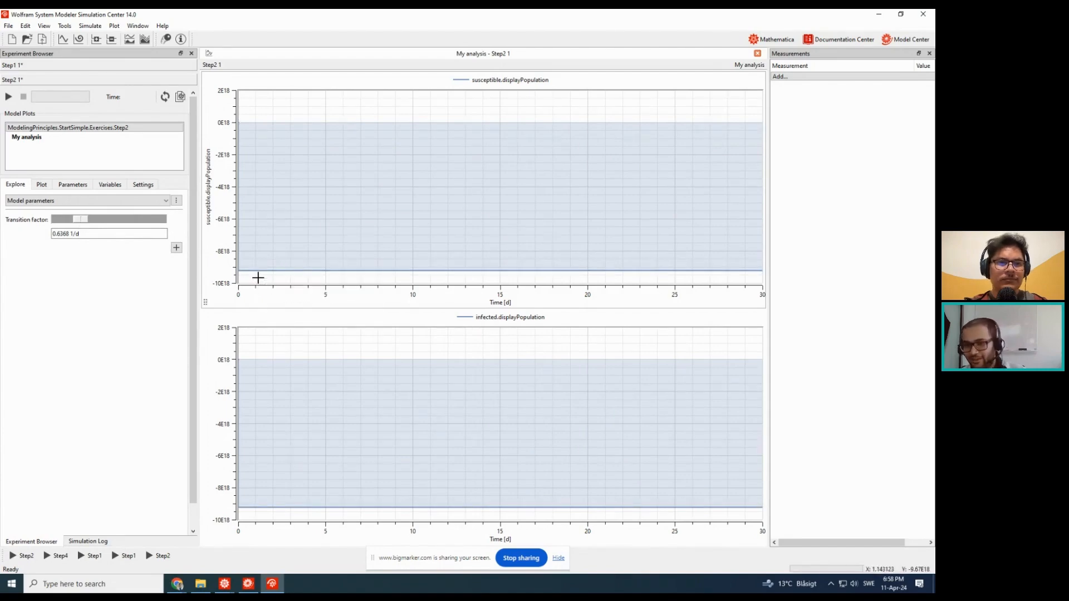
# - Adjust the Transition factor in the Step2 experiment to about 1.7 1/d
pyautogui.moveTo(77, 224)
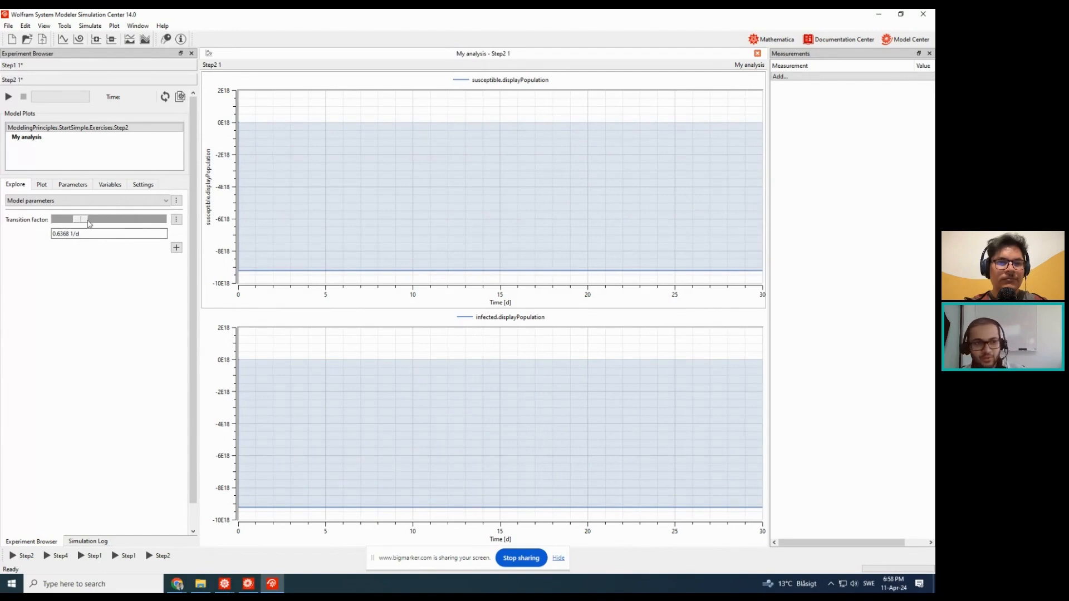
pyautogui.moveTo(85, 222); pyautogui.dragTo(136, 223)
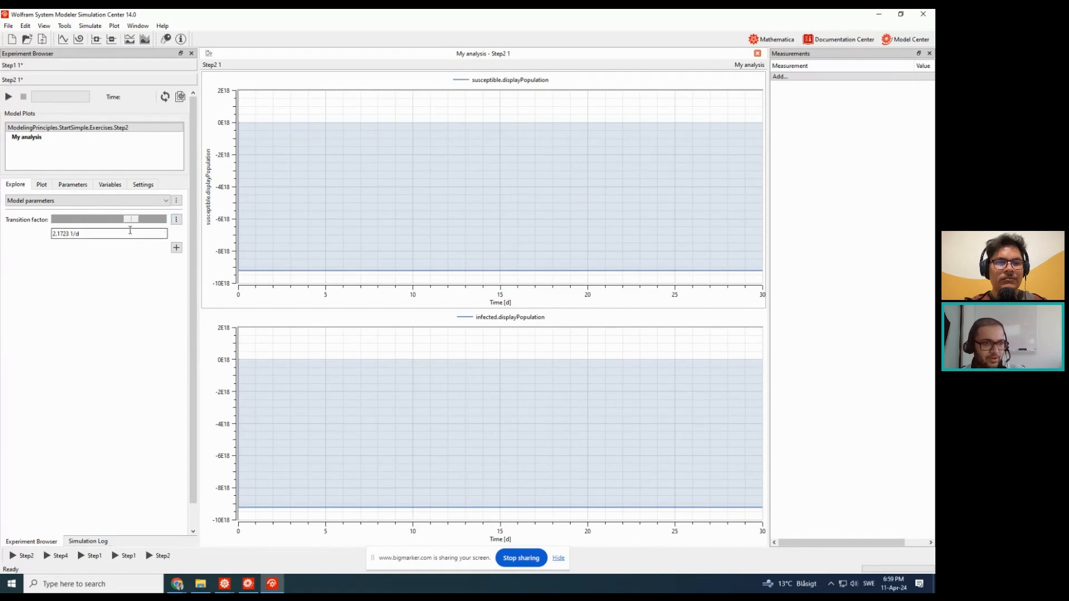
pyautogui.moveTo(129, 221); pyautogui.dragTo(114, 220)
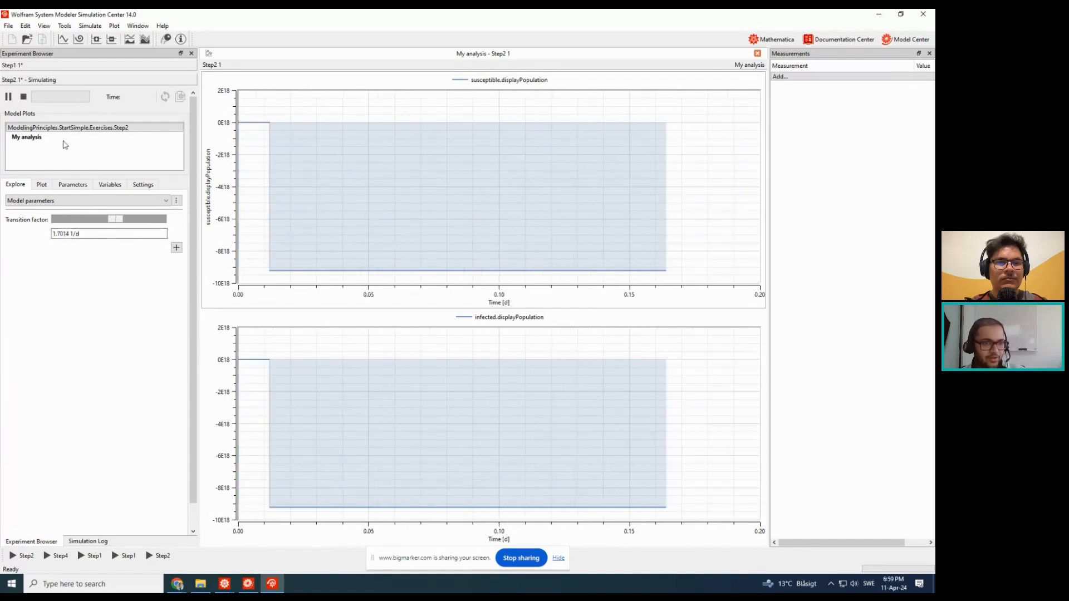
# - Add the recovered group's displayPopulation to the susceptible plot in My analysis
pyautogui.click(34, 141)
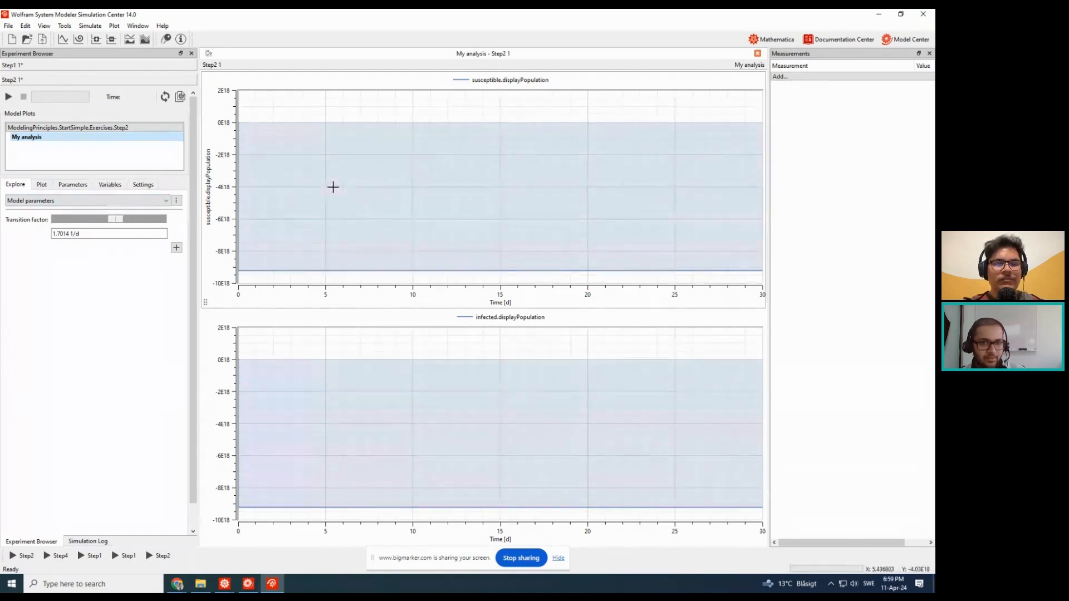
pyautogui.click(40, 185)
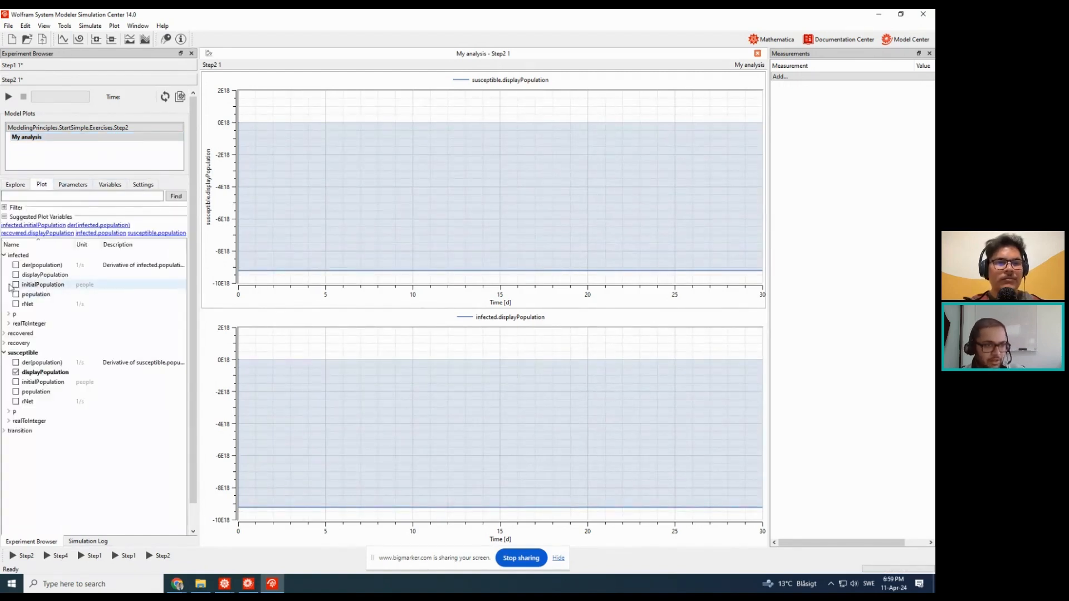
pyautogui.click(5, 334)
pyautogui.click(15, 353)
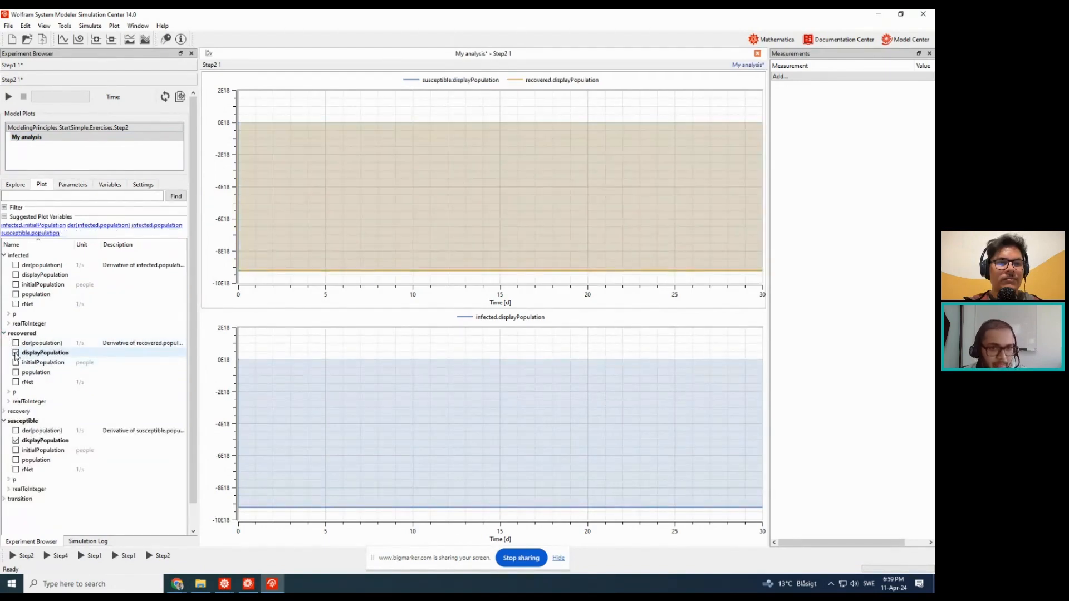
# - Add a time measurement at 5 d and widen the measurements area to read the population values
pyautogui.moveTo(362, 524); pyautogui.dragTo(325, 532)
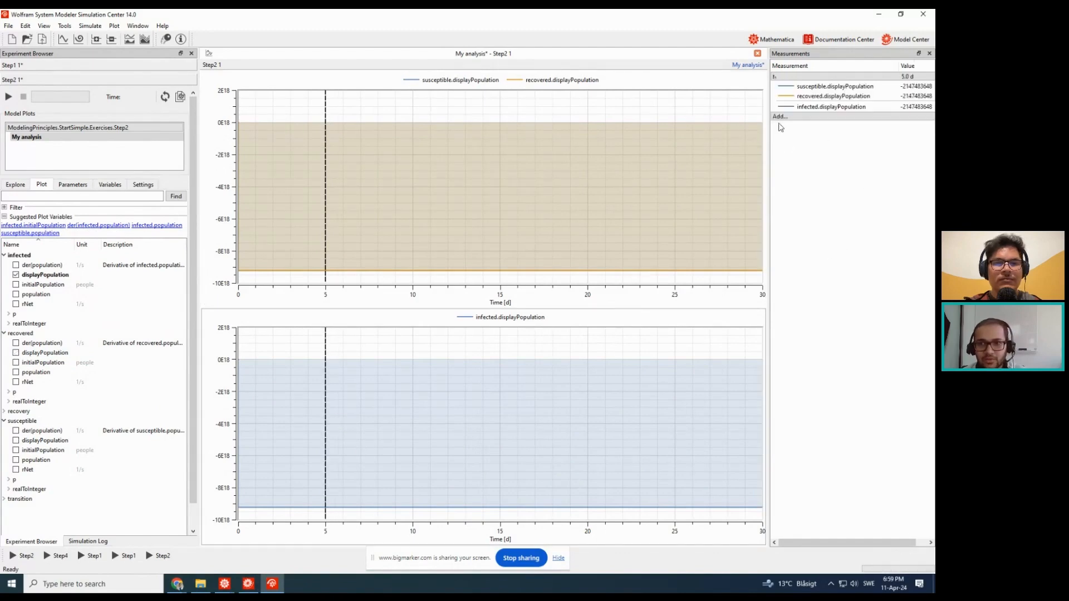
pyautogui.moveTo(768, 119); pyautogui.dragTo(740, 120)
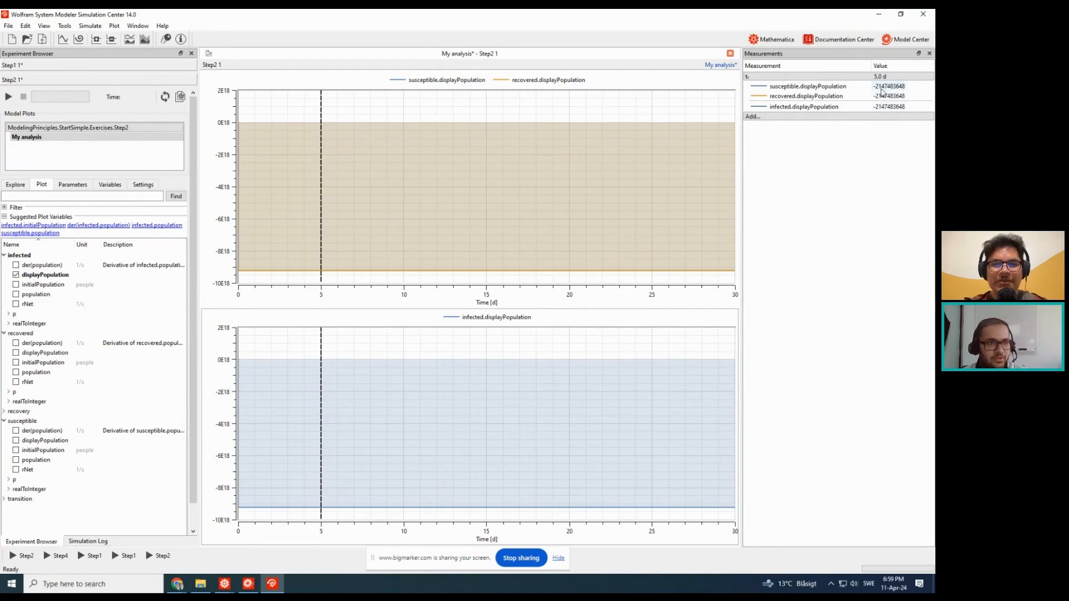
# - Return to Model Center and review the parameters of the susceptible group, the first transition and the infected group
pyautogui.click(912, 40)
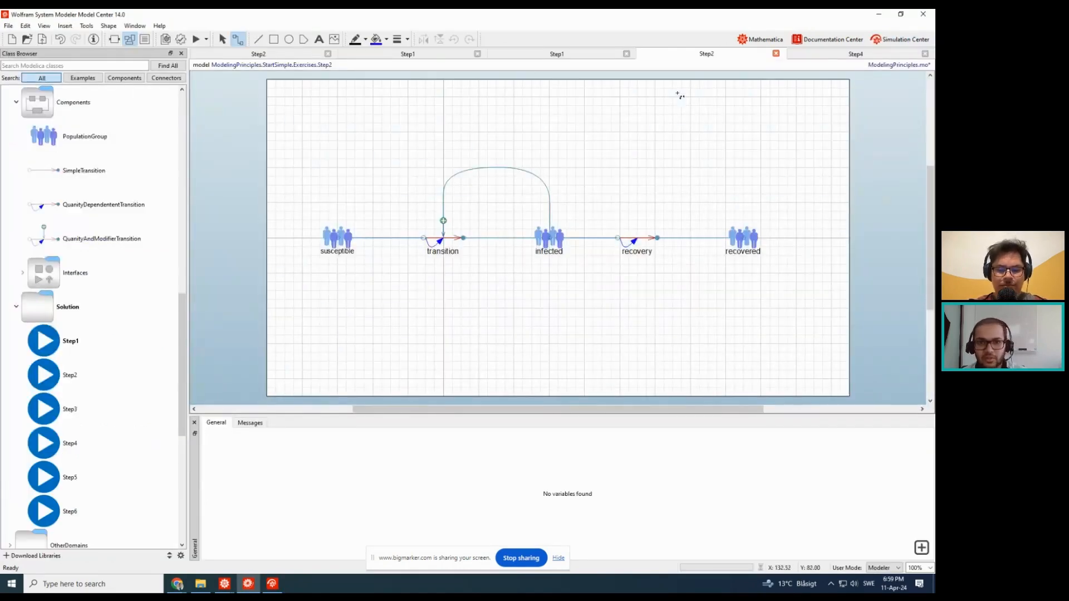
pyautogui.click(360, 240)
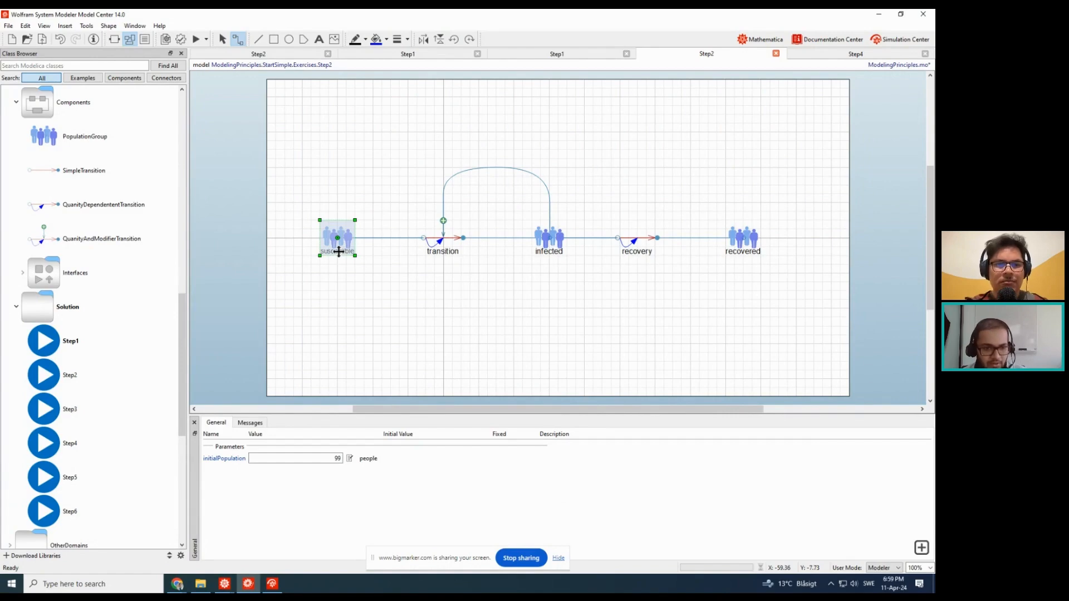
pyautogui.click(447, 244)
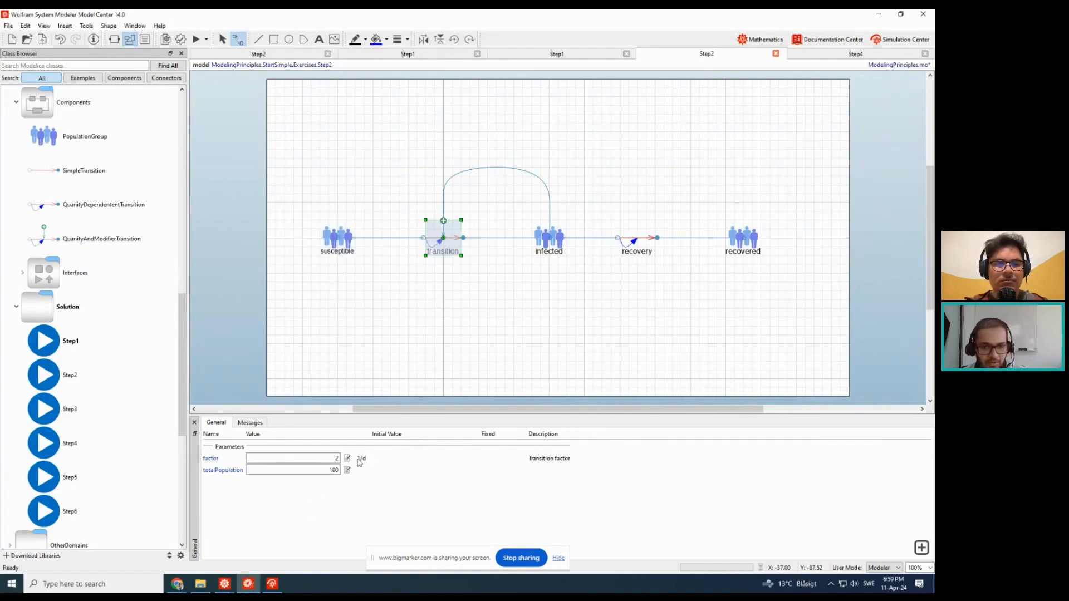
pyautogui.click(546, 250)
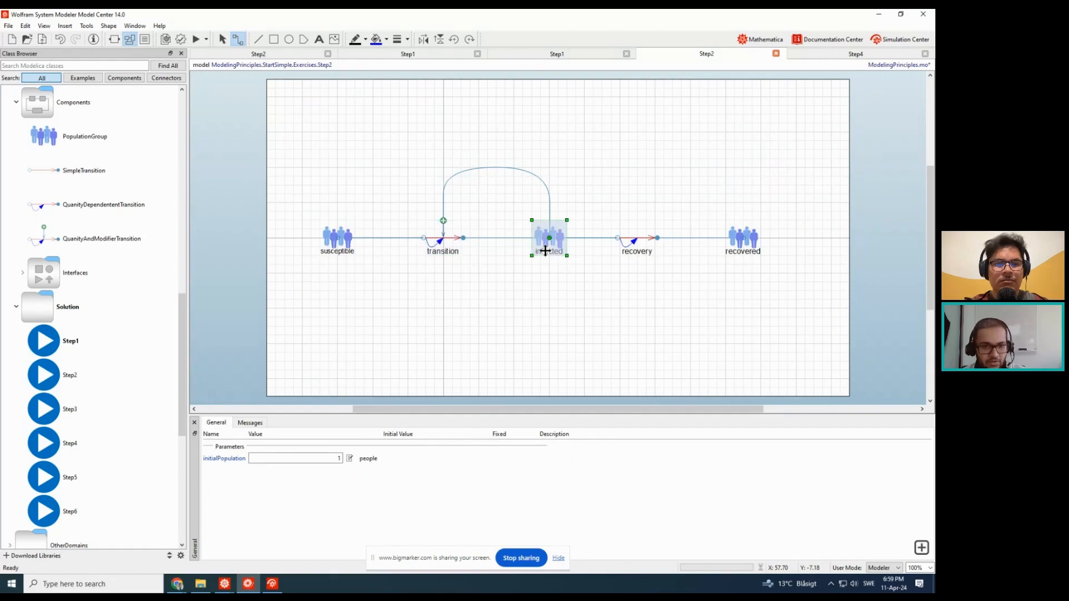
# - Set the recovery transition's factor to 0.1 with unit 1/d and simulate the Step2 model again
pyautogui.click(637, 244)
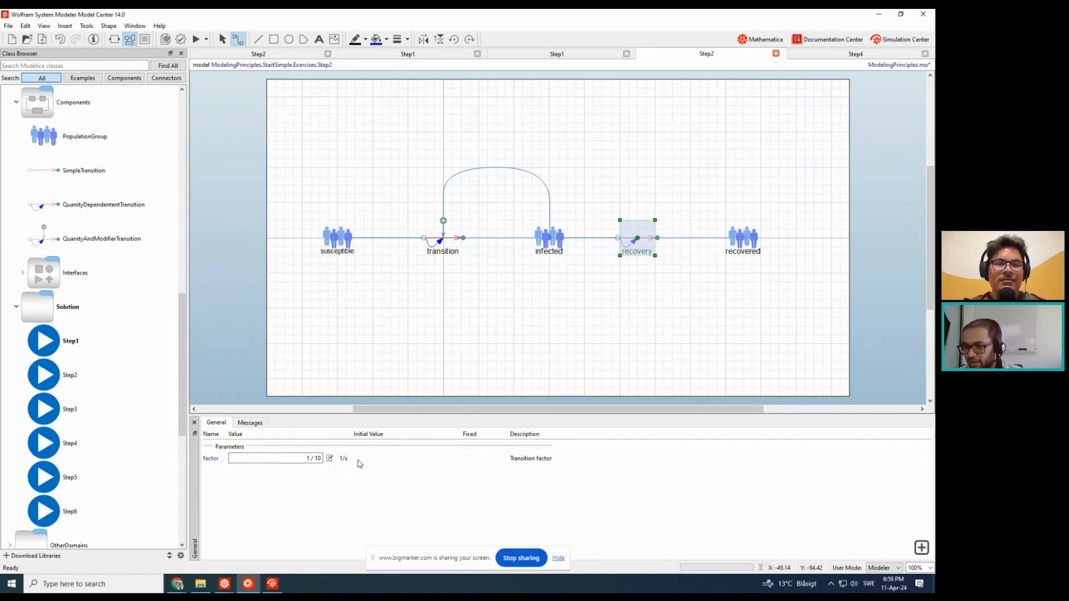
pyautogui.doubleClick(303, 458)
pyautogui.write('0.1')
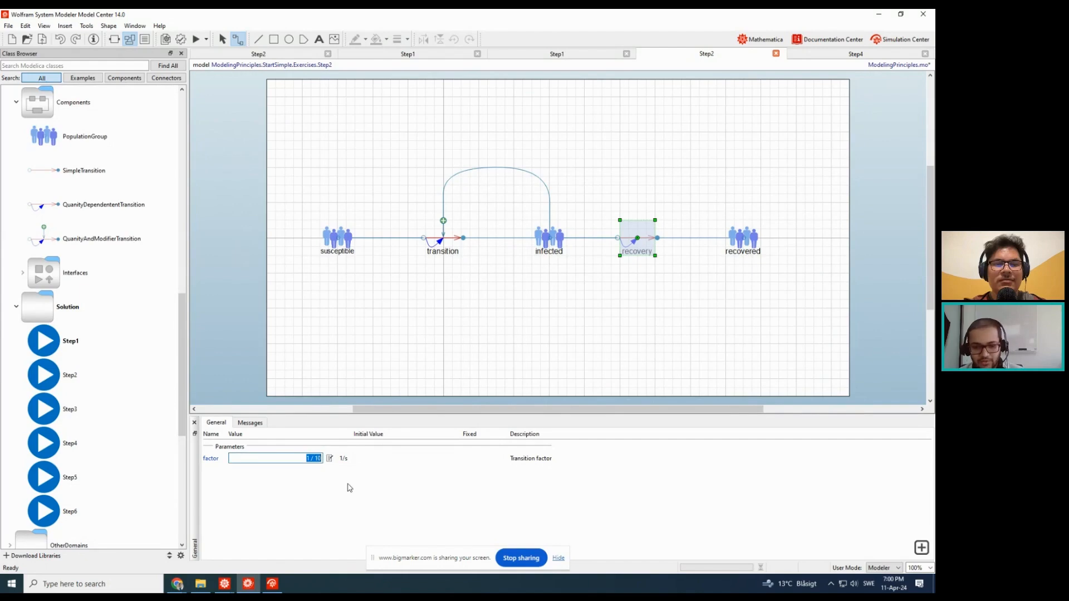
pyautogui.click(343, 458)
pyautogui.click(332, 466)
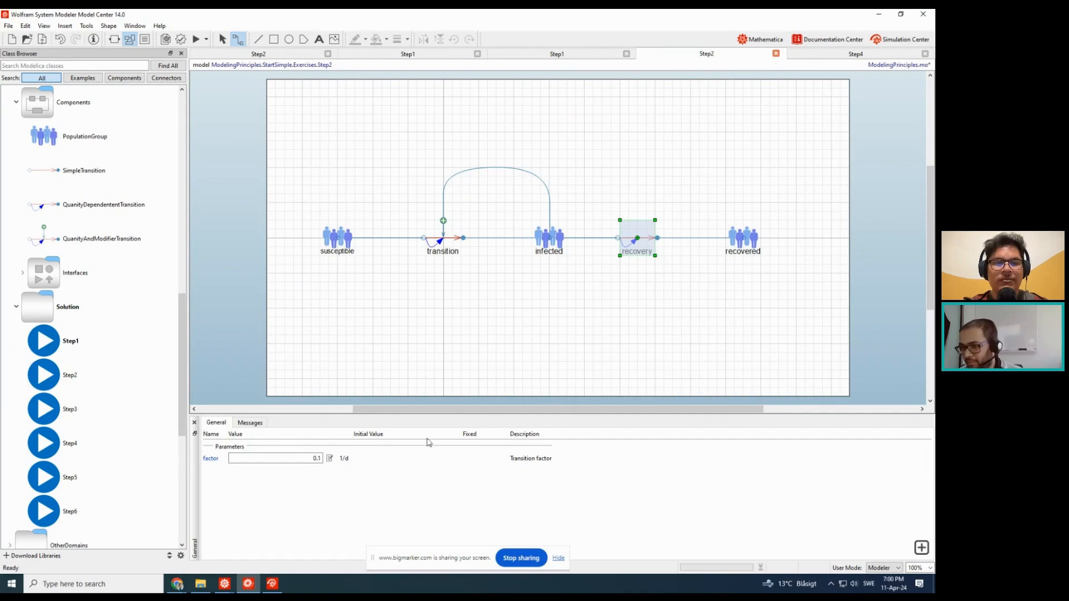
pyautogui.click(472, 365)
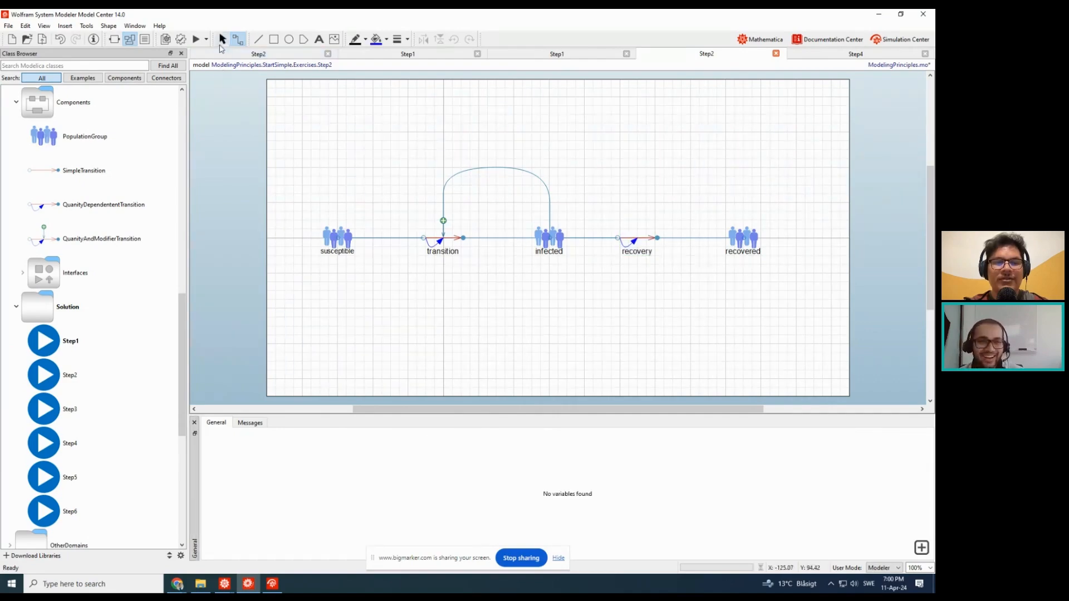
pyautogui.click(196, 39)
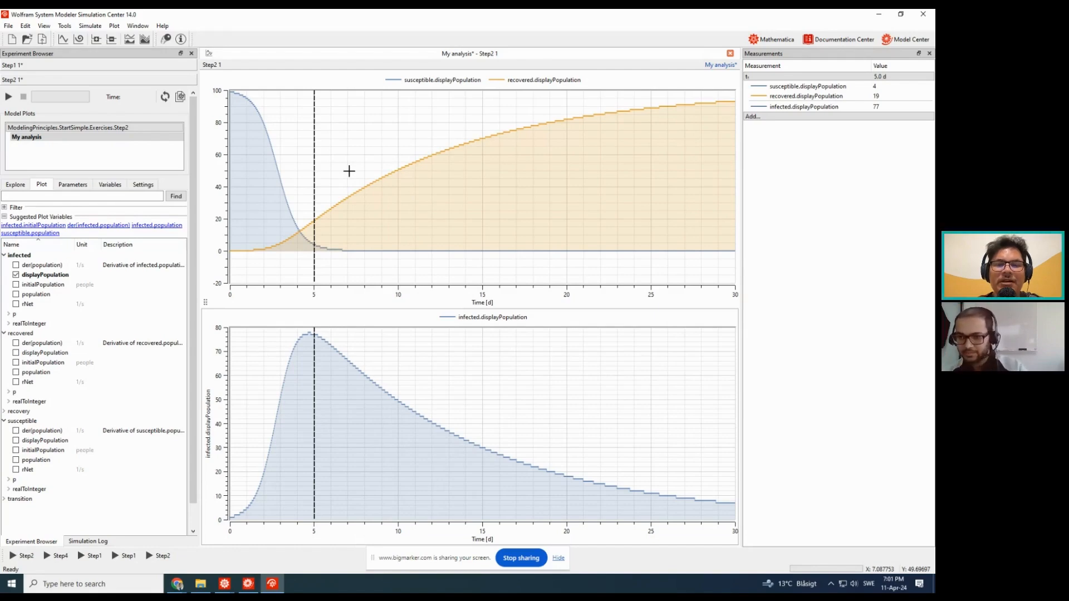
# - Switch to Model Center and try the recovery transition's factor as 1/10 with unit 1/s
pyautogui.click(906, 39)
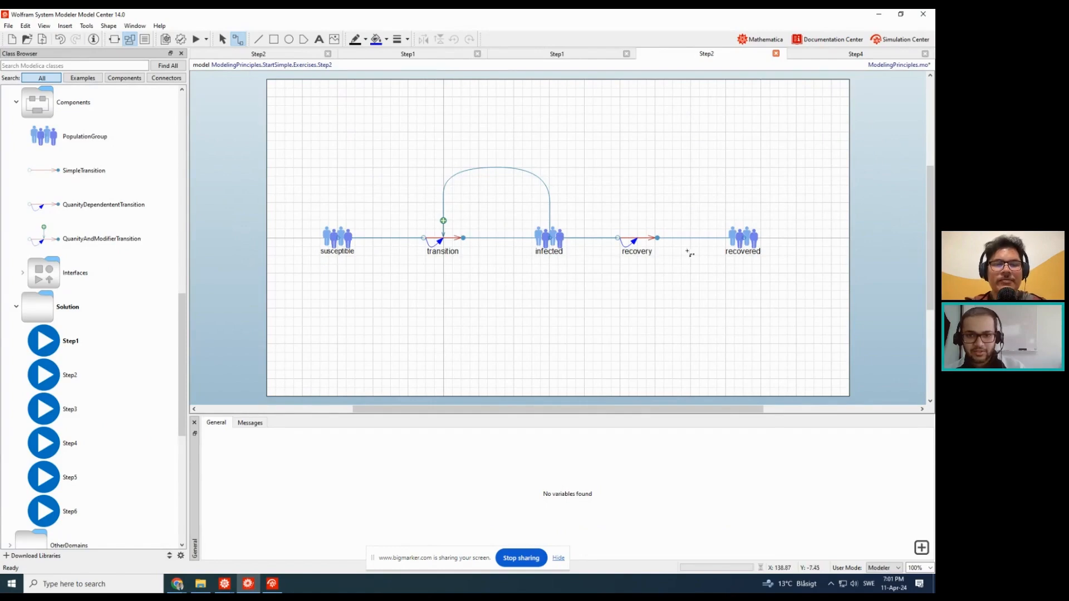
pyautogui.click(640, 250)
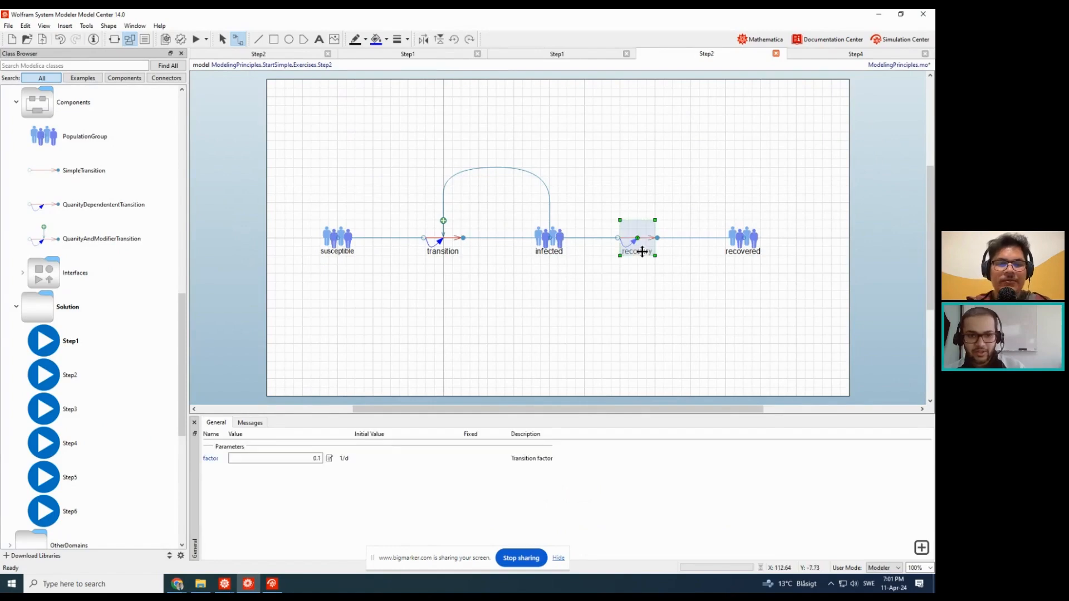
pyautogui.doubleClick(289, 459)
pyautogui.click(342, 458)
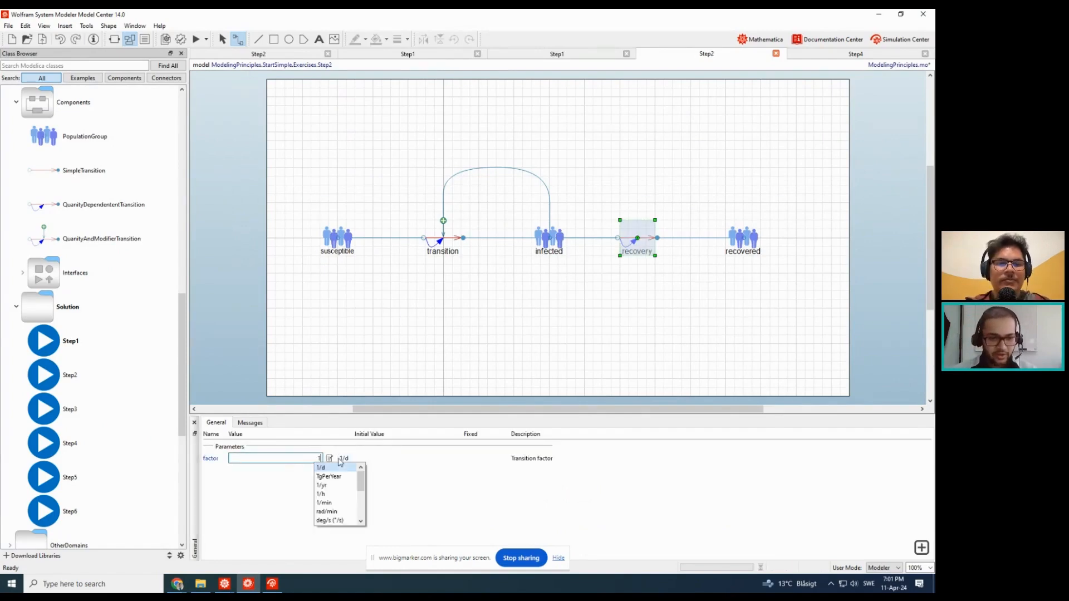
pyautogui.click(340, 465)
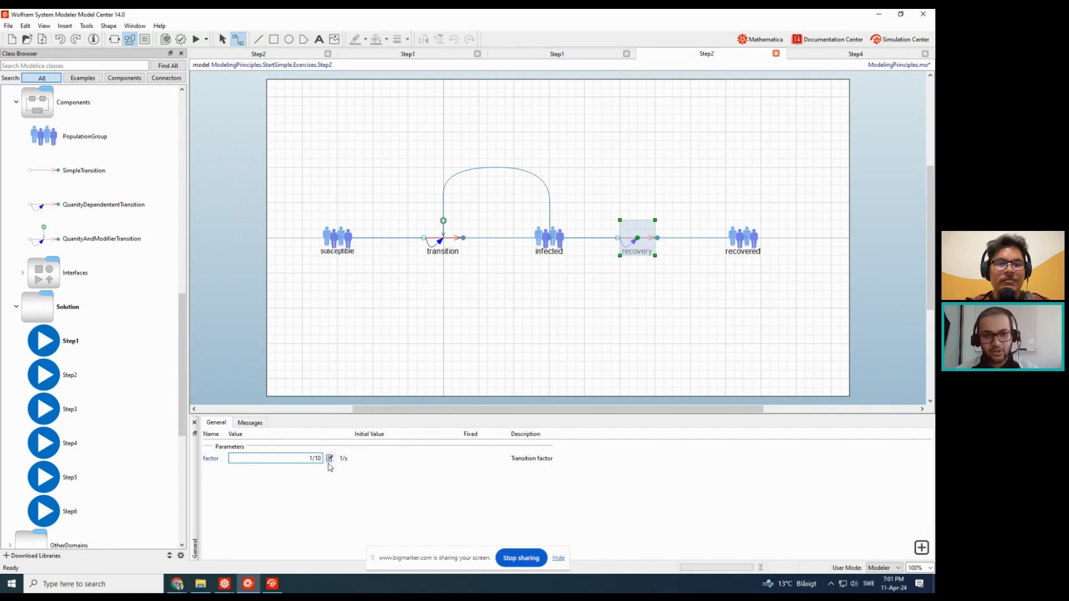
pyautogui.click(331, 486)
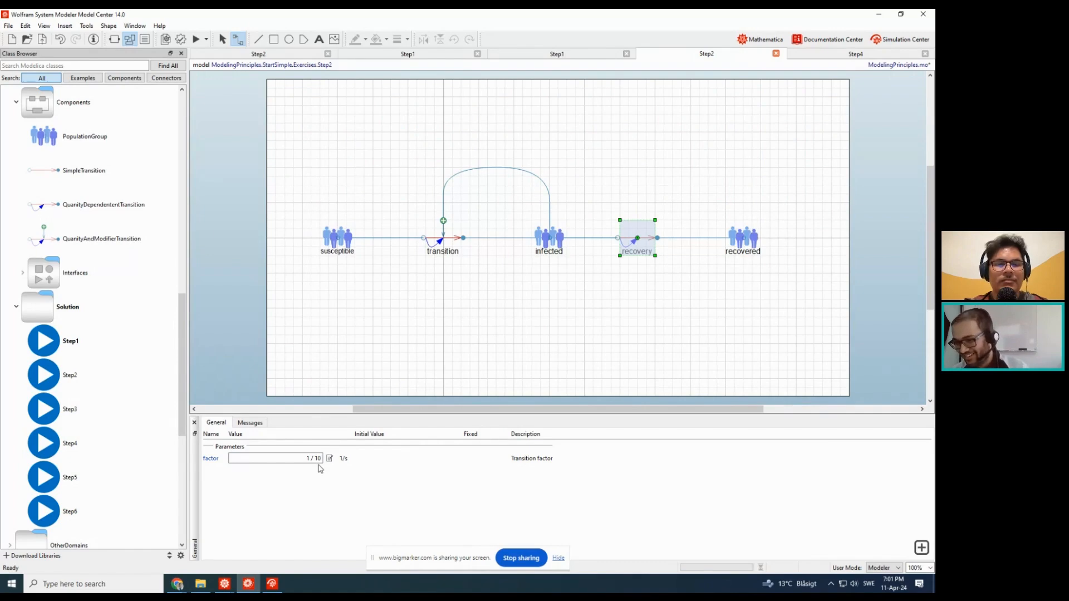
# - Set the recovery transition's factor to 0.1 with unit 1/d
pyautogui.moveTo(306, 458); pyautogui.dragTo(326, 462)
pyautogui.write('0.1')
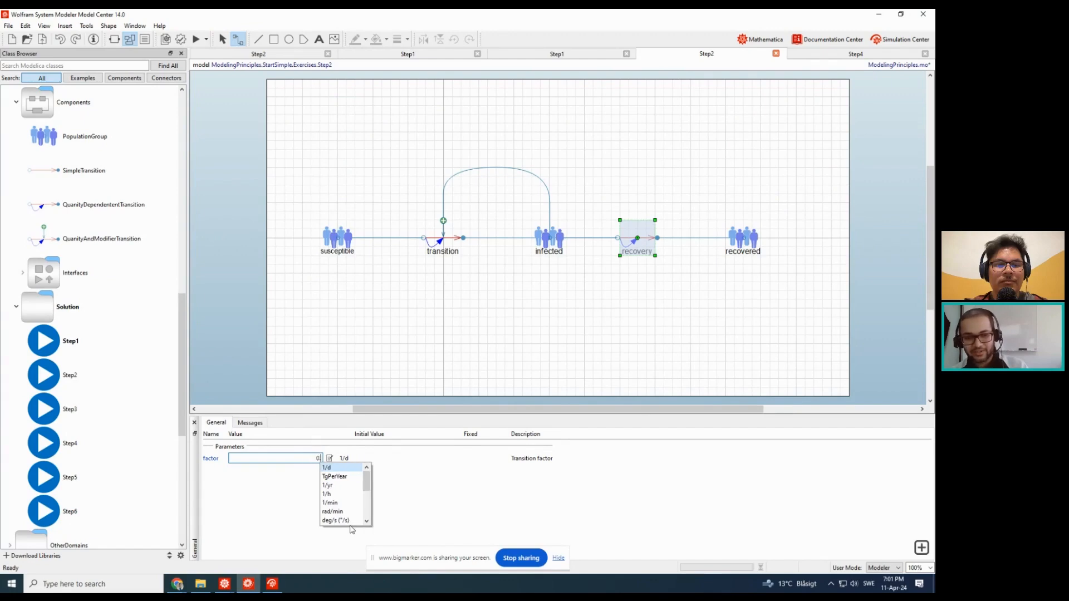
pyautogui.click(346, 470)
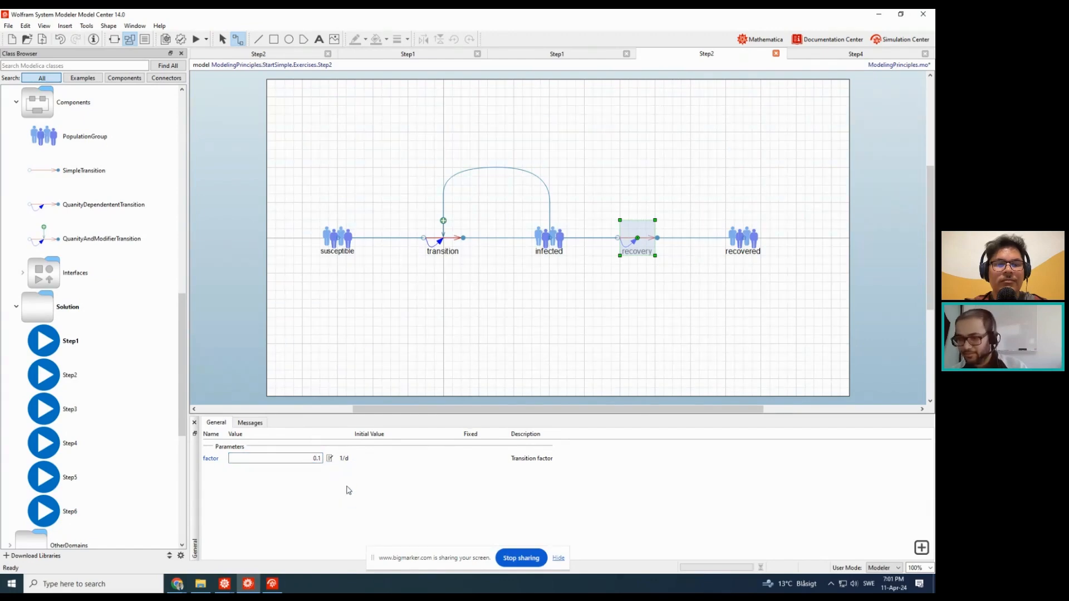
# - Return to Simulation Center and examine the start, peak and progression of the susceptible, infected and recovered curves
pyautogui.click(896, 42)
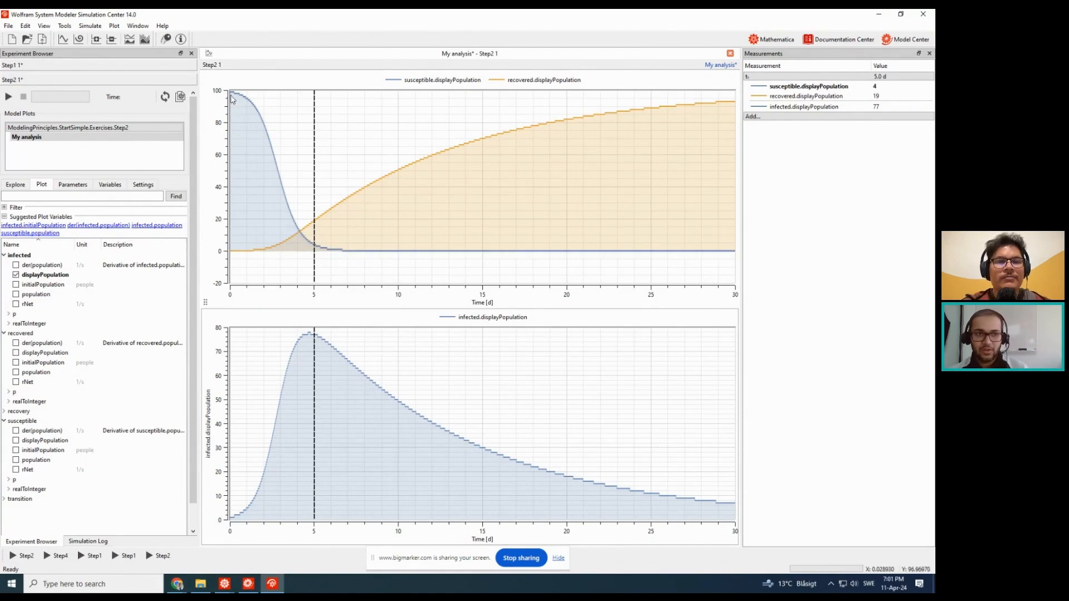
pyautogui.moveTo(233, 97)
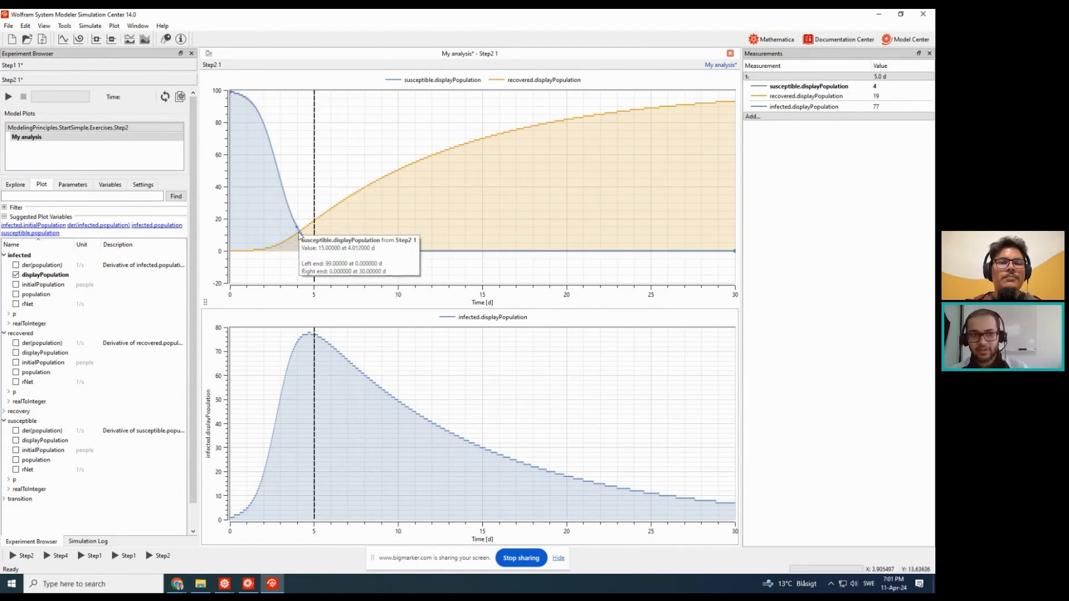
pyautogui.moveTo(232, 518)
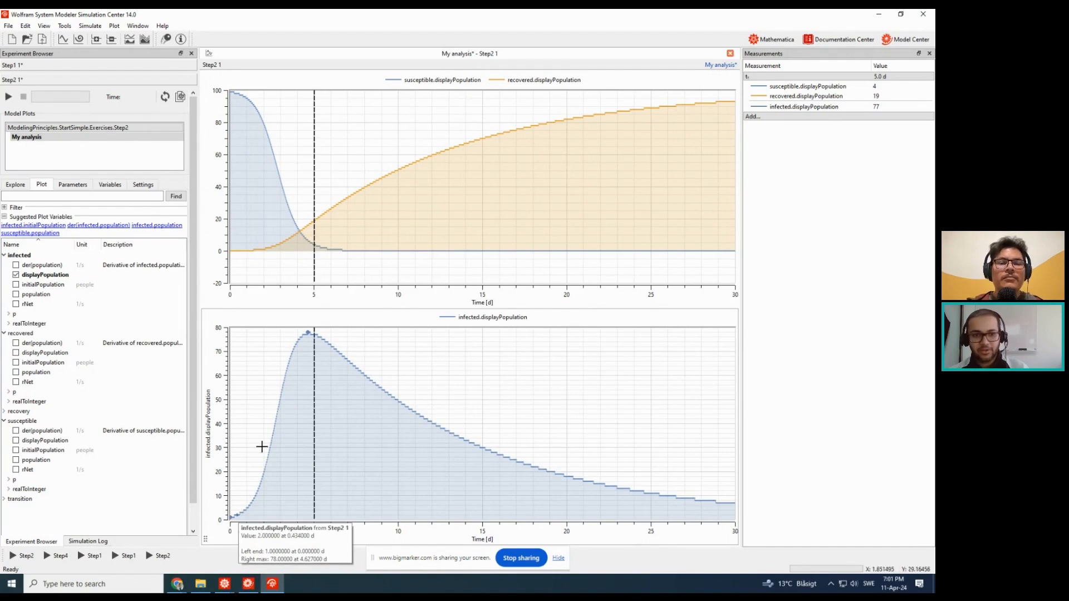
pyautogui.moveTo(308, 334)
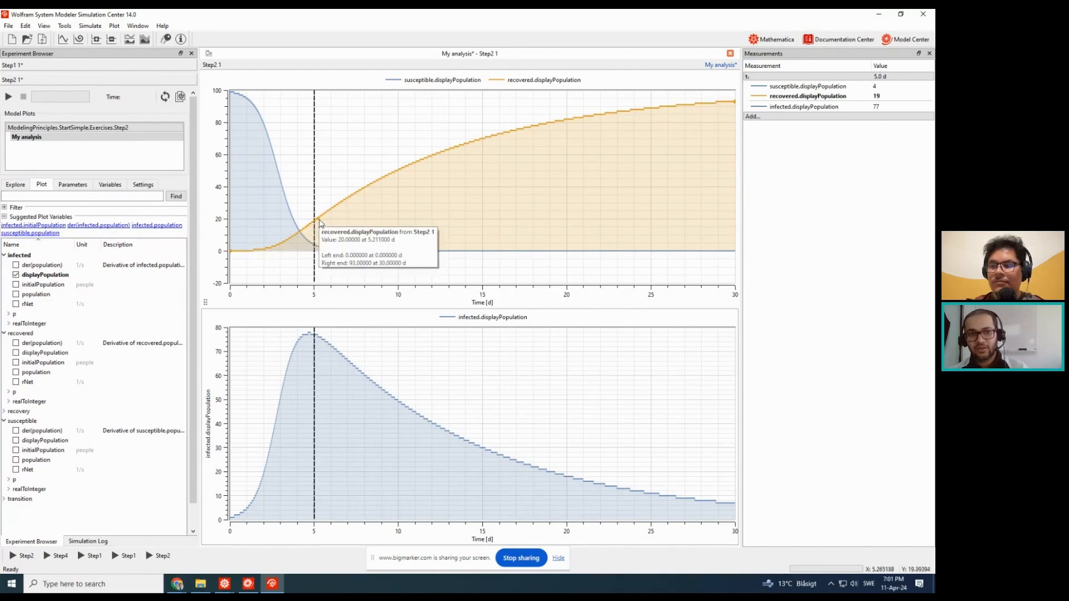
pyautogui.moveTo(324, 218)
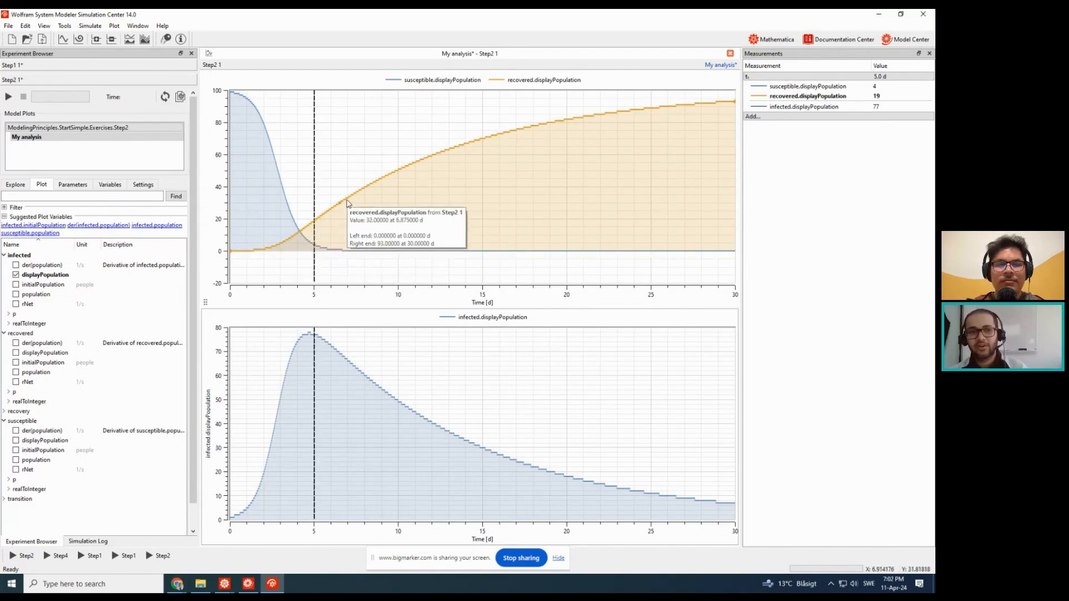
pyautogui.moveTo(330, 349)
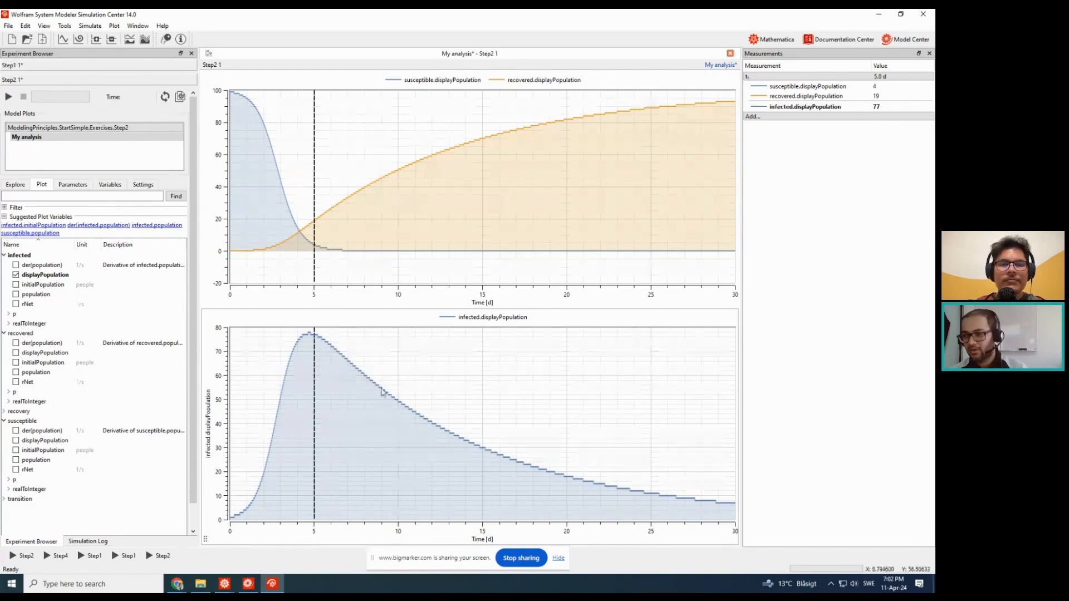
# - Explore the model parameters by lowering the Transition factor to about 0.72 1/d
pyautogui.click(23, 187)
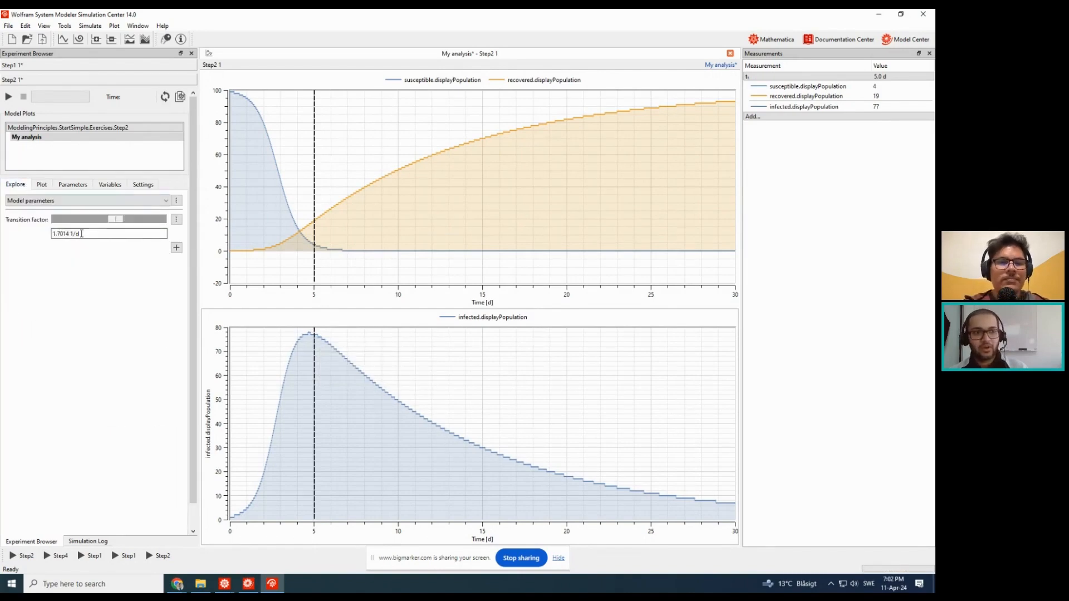
pyautogui.moveTo(114, 219); pyautogui.dragTo(108, 221)
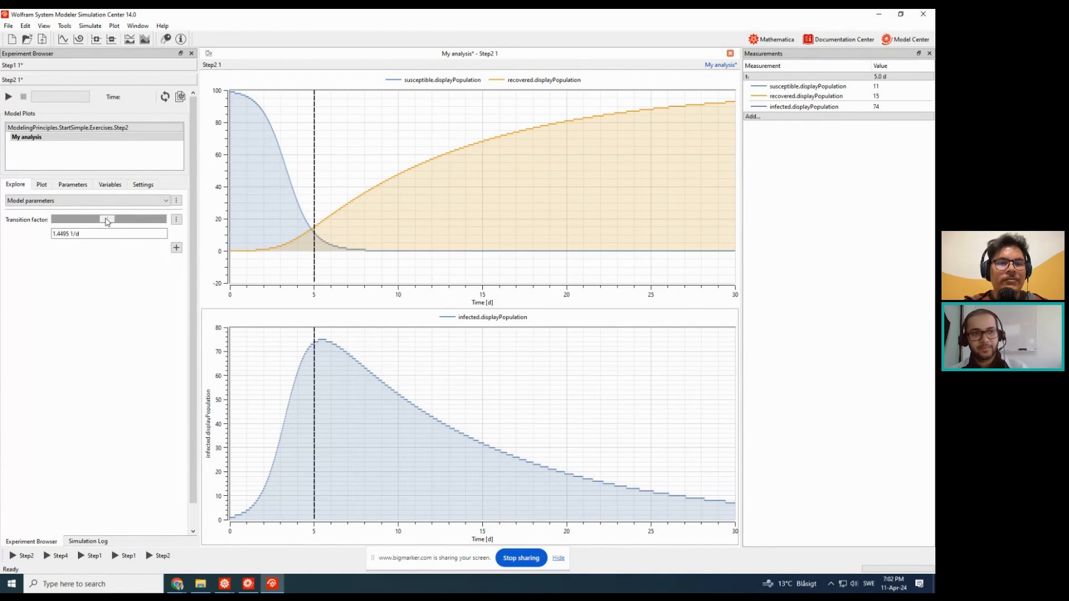
pyautogui.moveTo(107, 221); pyautogui.dragTo(86, 223)
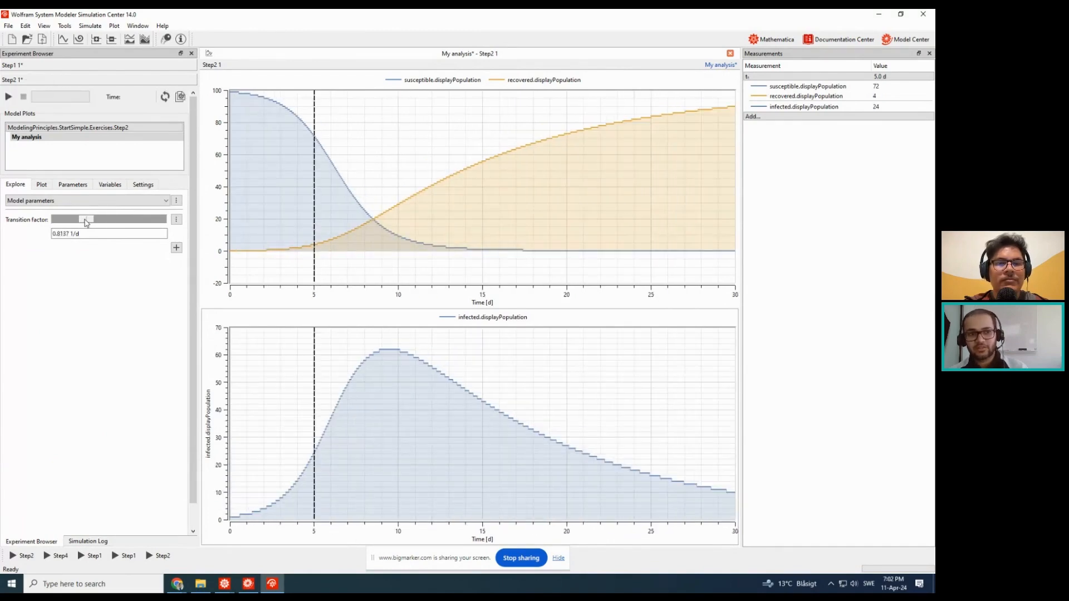
pyautogui.moveTo(86, 223); pyautogui.dragTo(83, 224)
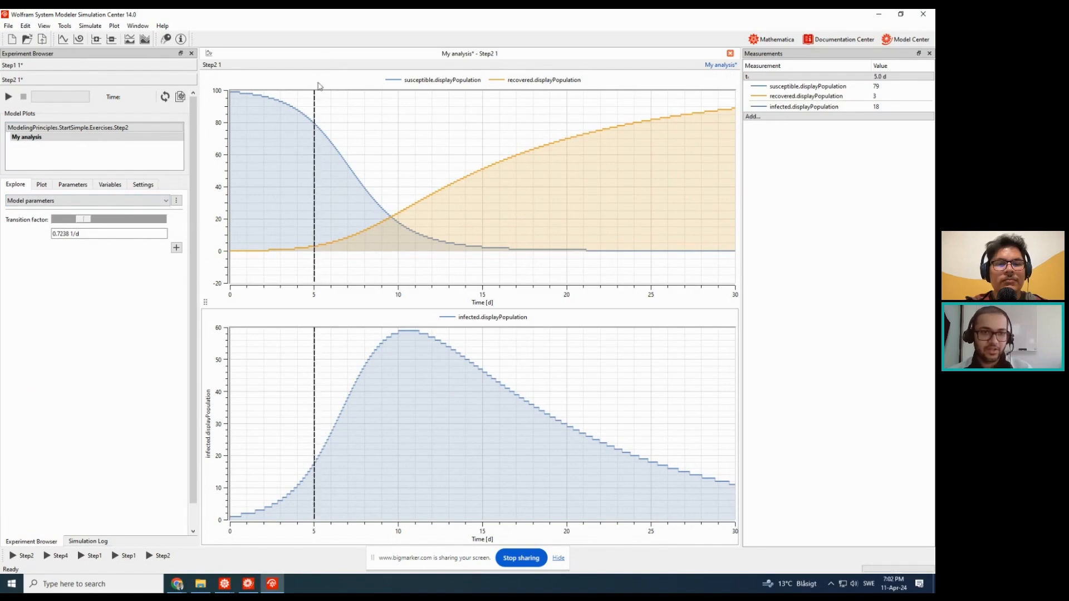
# - Replace the 5 d measurement in all subplots with one at 6 d, using a Transition factor of about 1.29 1/d
pyautogui.rightClick(314, 104)
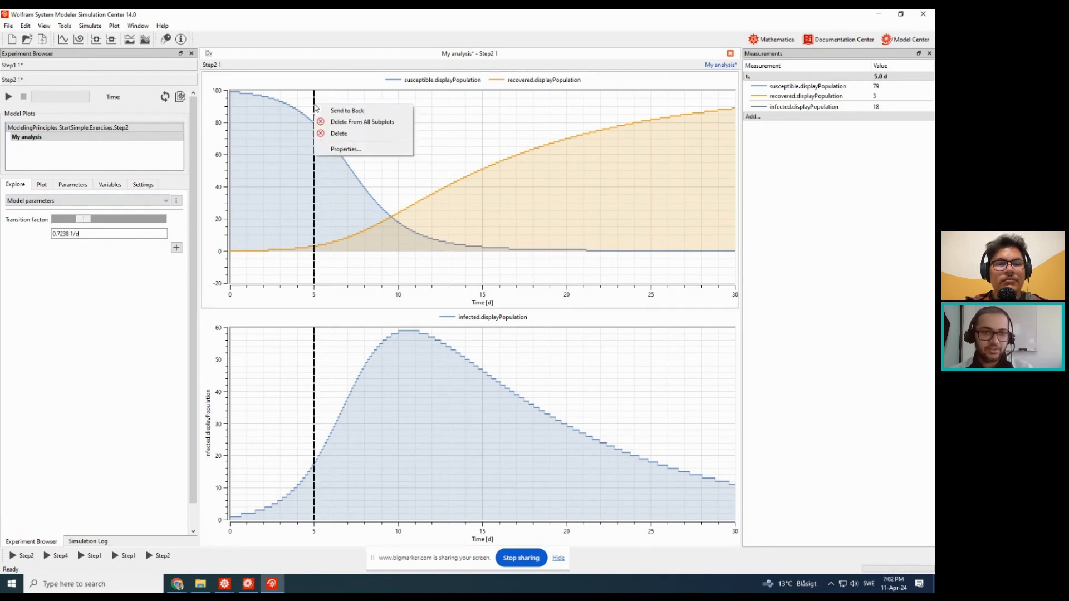
pyautogui.click(340, 122)
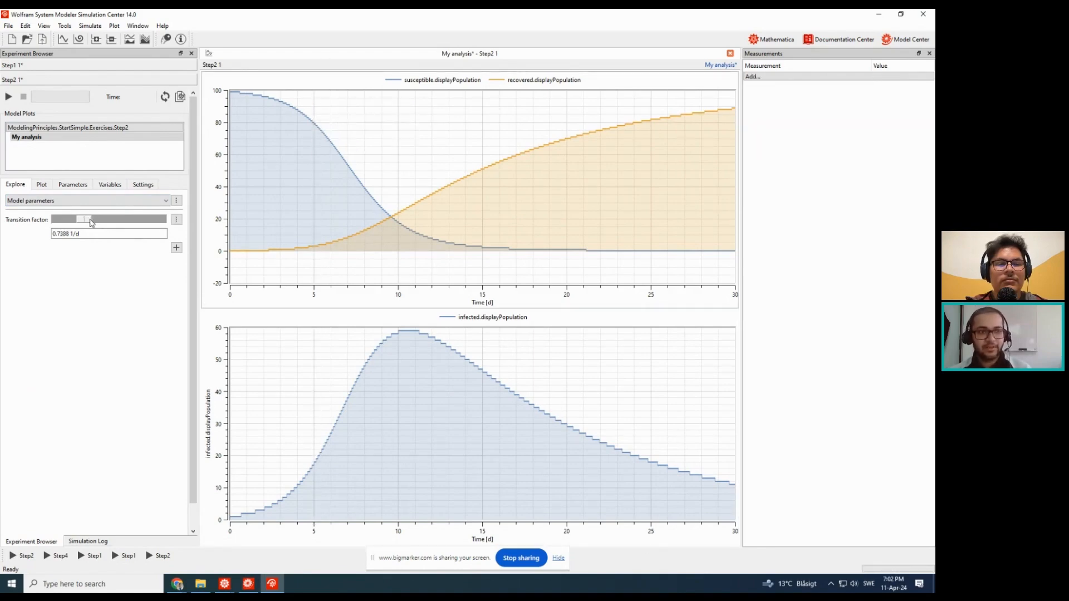
pyautogui.moveTo(91, 222); pyautogui.dragTo(106, 222)
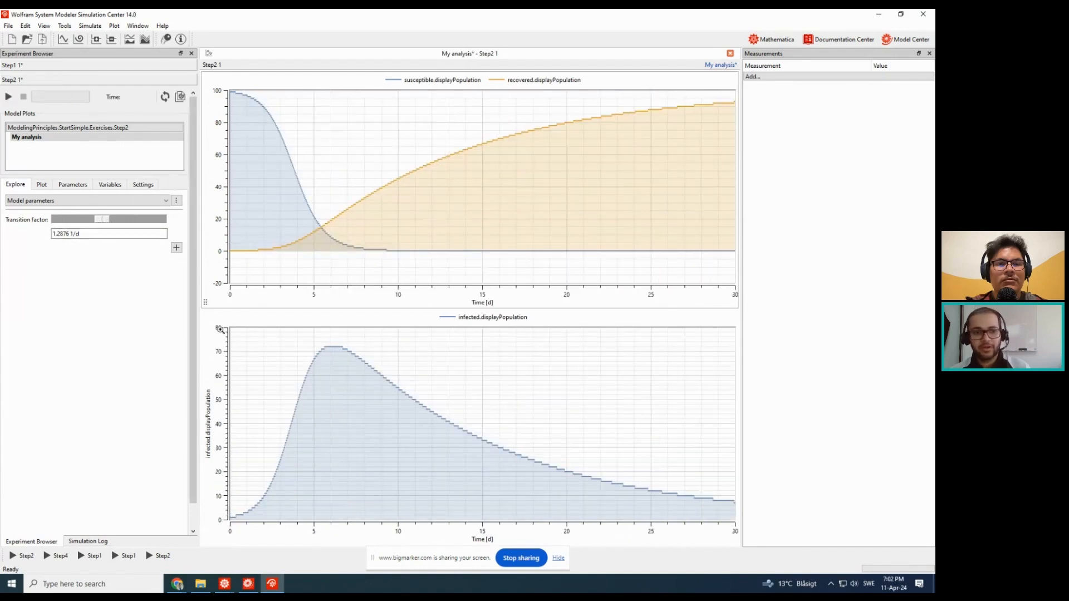
pyautogui.click(331, 534)
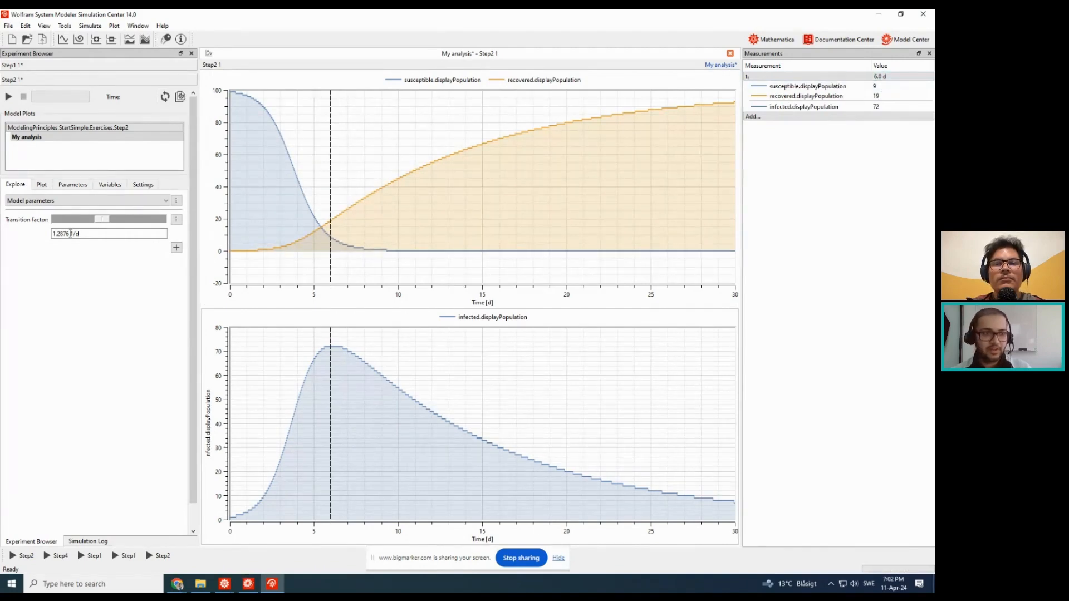
# - Lower the Transition factor to about 0.72 1/d and add a time measurement at about 10.4 d on the infected peak
pyautogui.moveTo(107, 219); pyautogui.dragTo(89, 221)
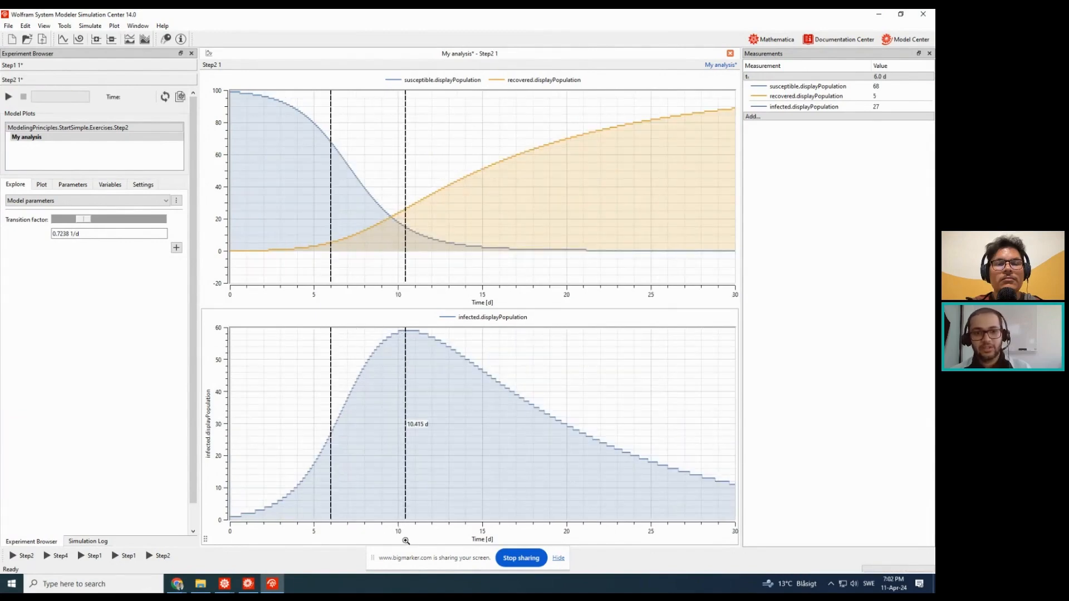
pyautogui.click(405, 540)
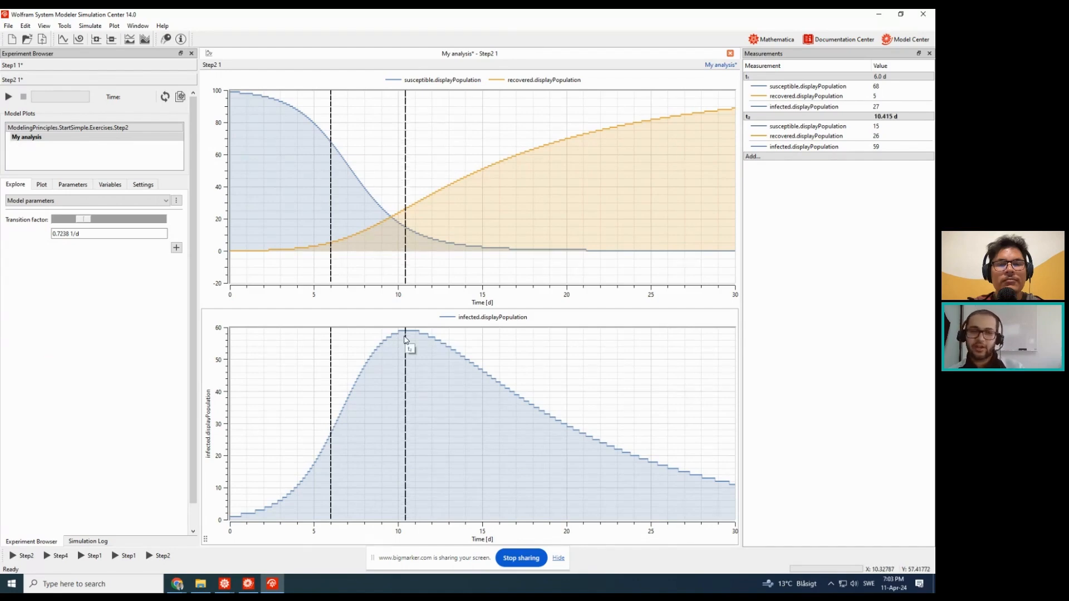
pyautogui.moveTo(407, 334)
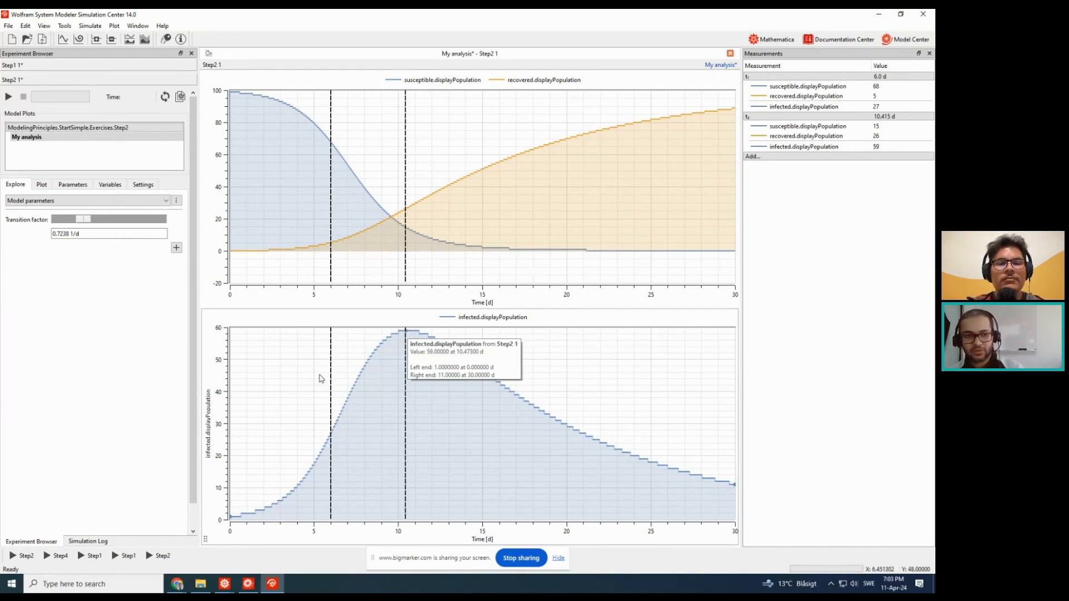
# - Compare the infected peaks at Transition factors of about 1.23 and 0.49 1/d, leaving the factor at about 0.49 1/d
pyautogui.moveTo(84, 222); pyautogui.dragTo(102, 222)
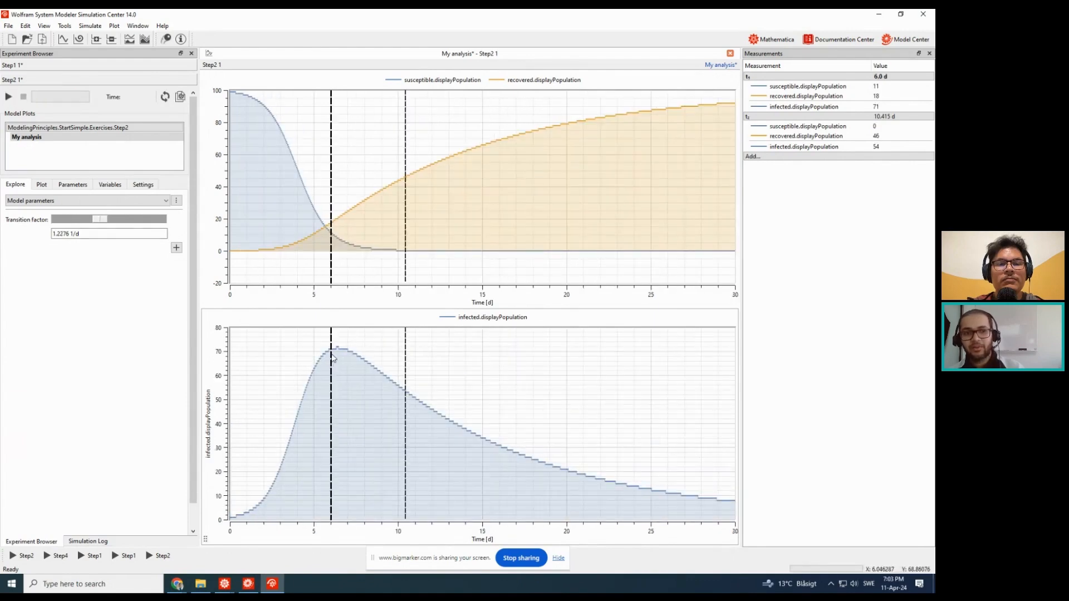
pyautogui.moveTo(331, 351)
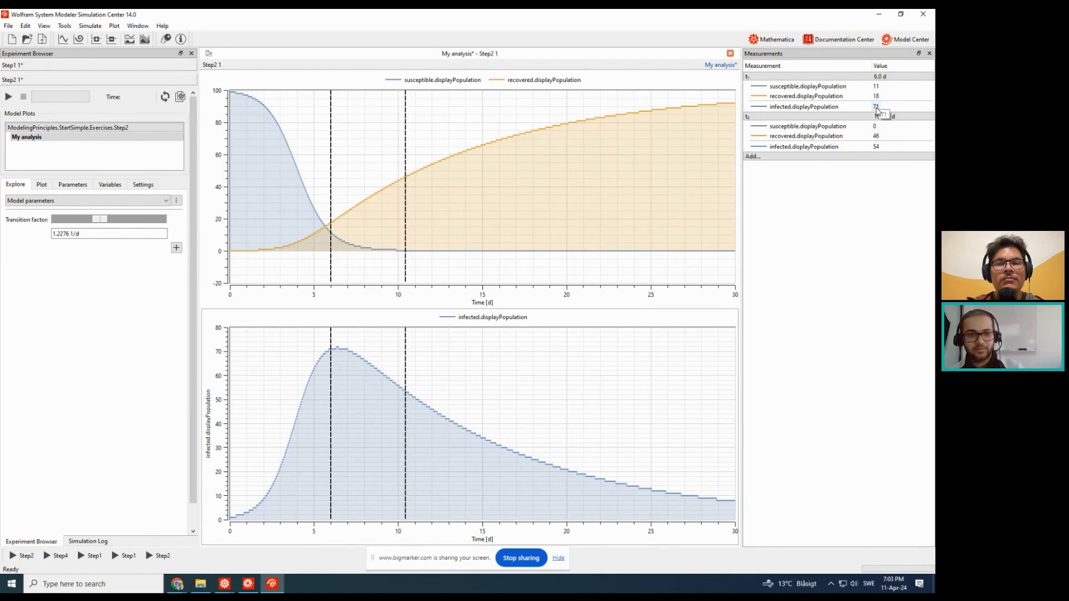
pyautogui.moveTo(100, 219); pyautogui.dragTo(83, 221)
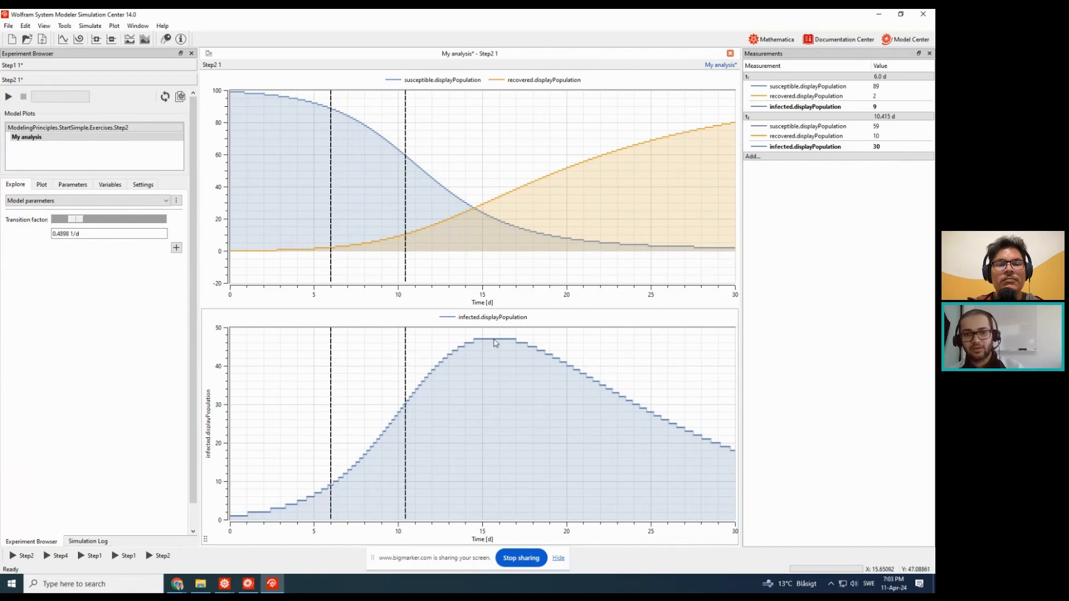
pyautogui.moveTo(493, 340)
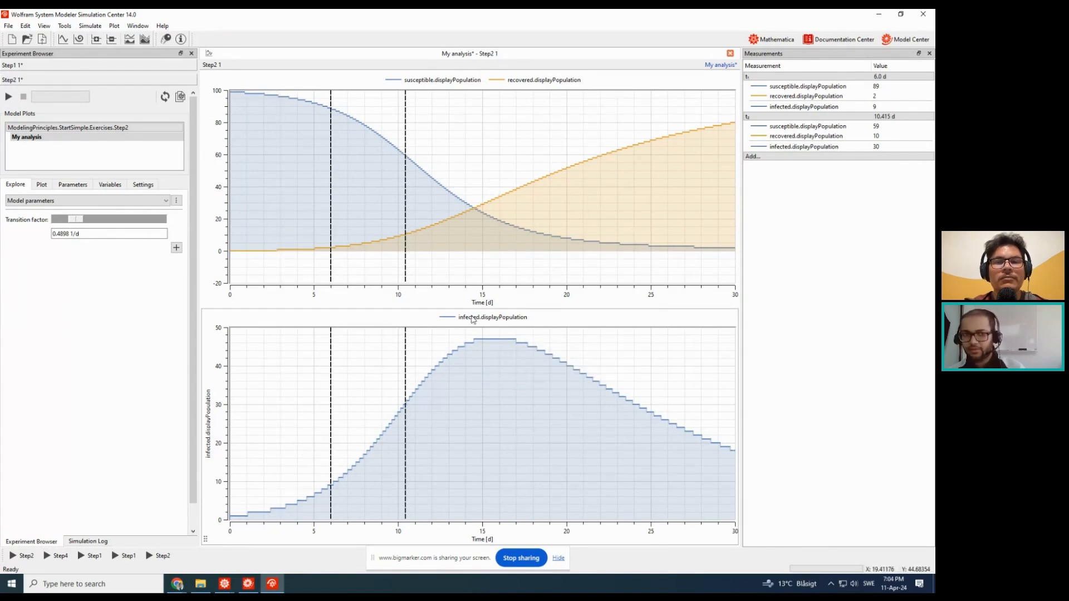
# - Move the infected.displayPopulation curve into the plot with the susceptible and recovered curves, and delete the empty subplot
pyautogui.moveTo(407, 409); pyautogui.dragTo(406, 207)
pyautogui.rightClick(301, 363)
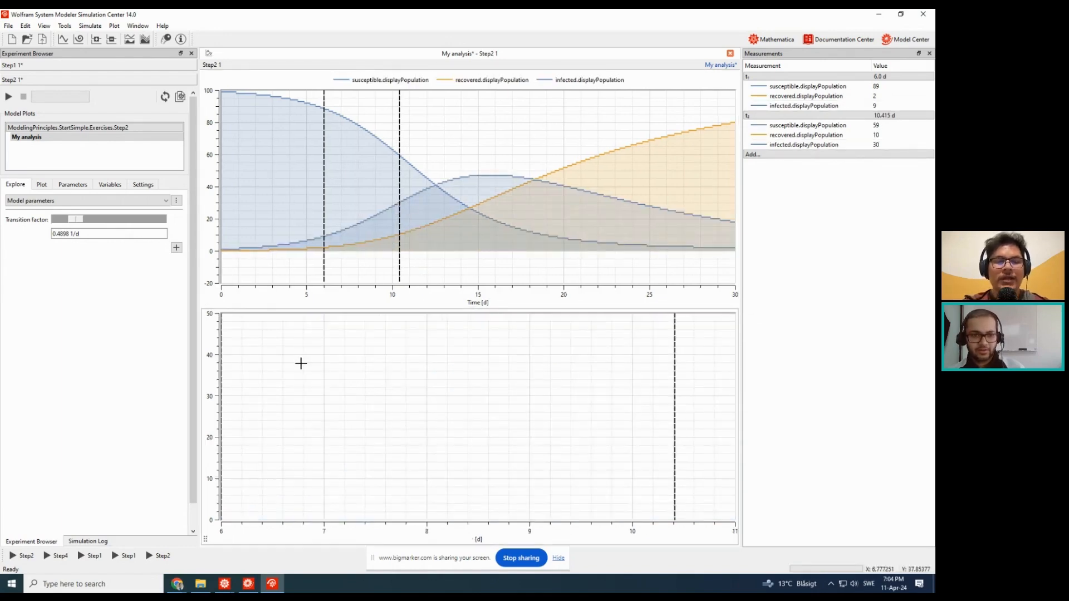
pyautogui.click(314, 370)
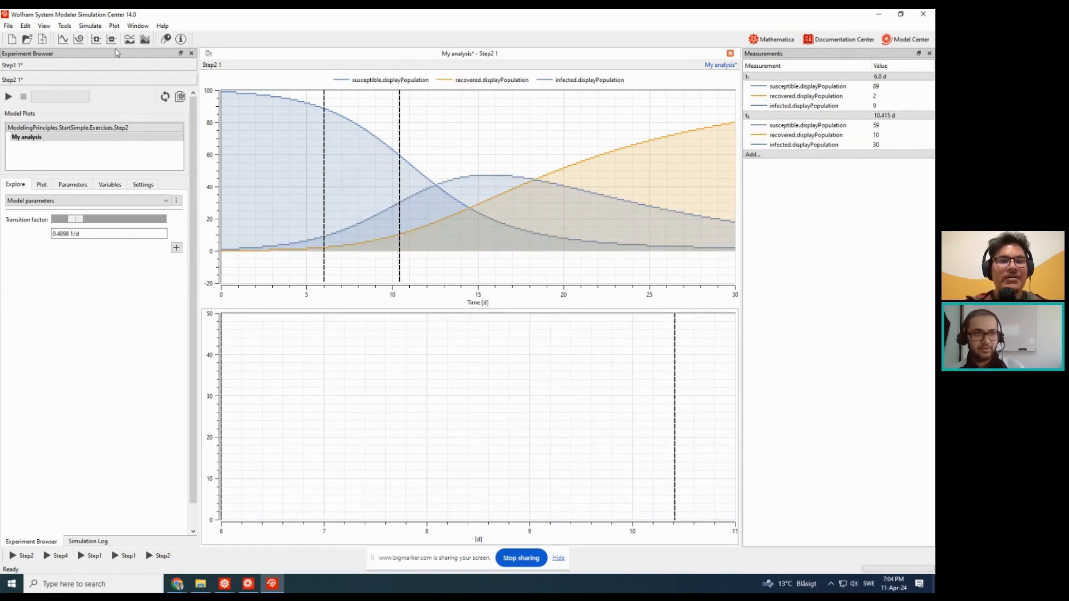
pyautogui.press('Delete')
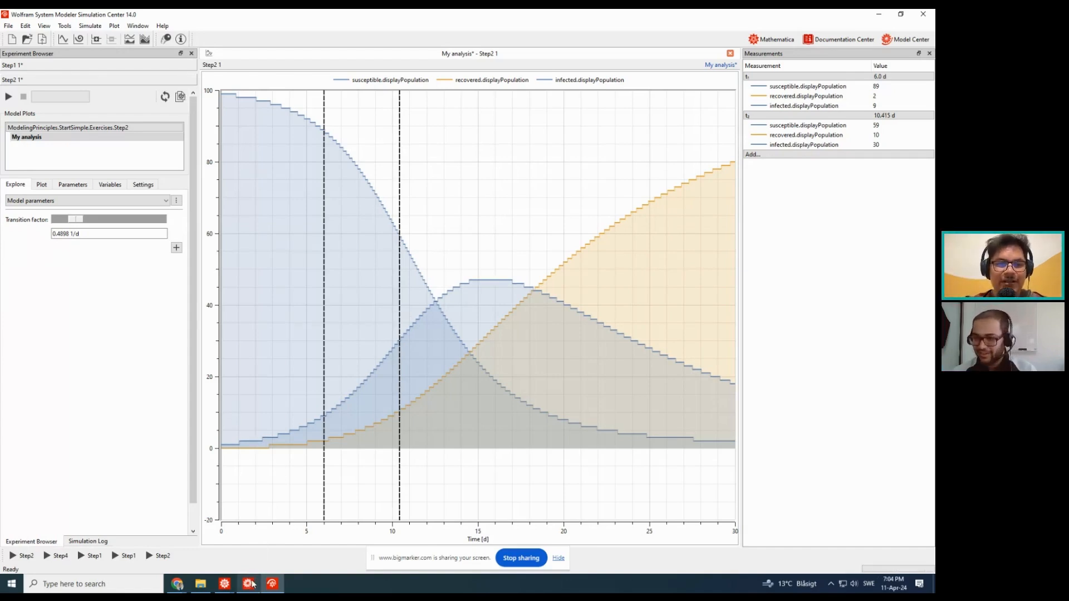
# - Switch to the Start Simple presentation in Mathematica and advance from slide 8 to the Q&A slide 15
pyautogui.moveTo(233, 589)
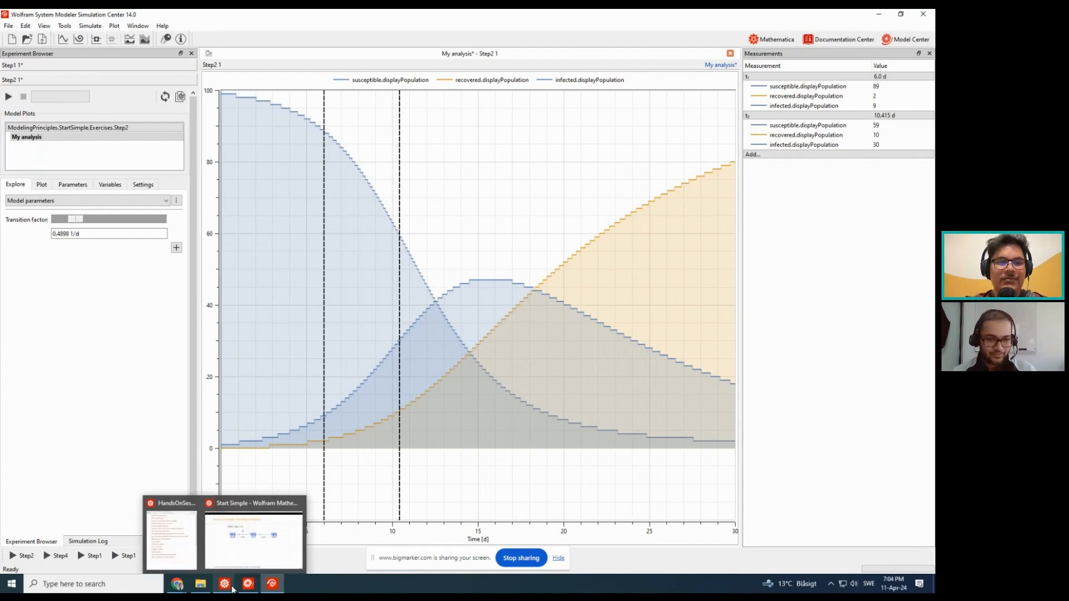
pyautogui.click(253, 534)
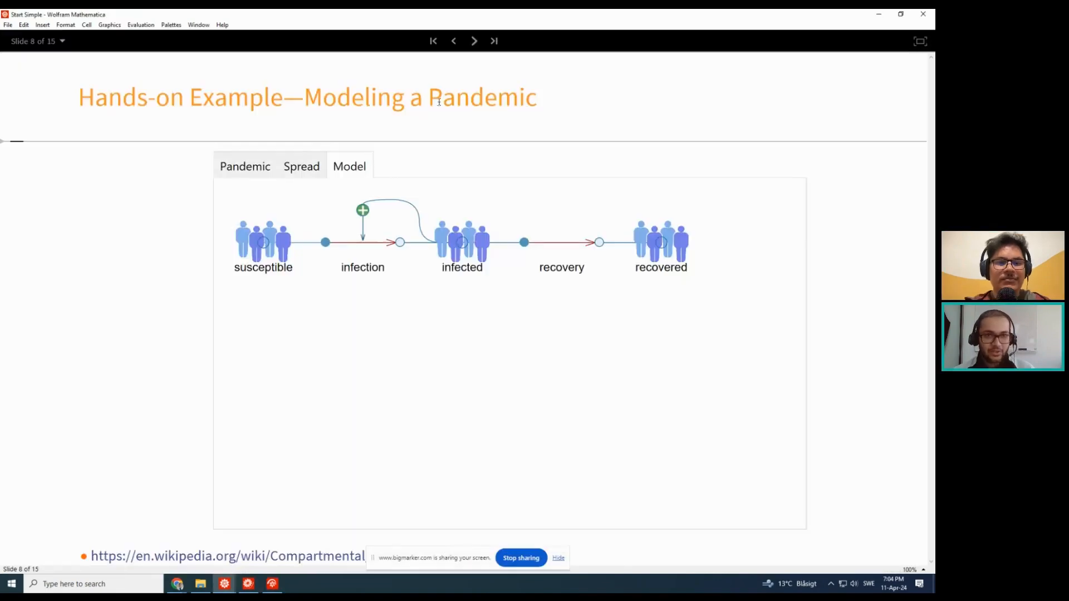
pyautogui.click(474, 42)
pyautogui.click(474, 42)
pyautogui.click(475, 43)
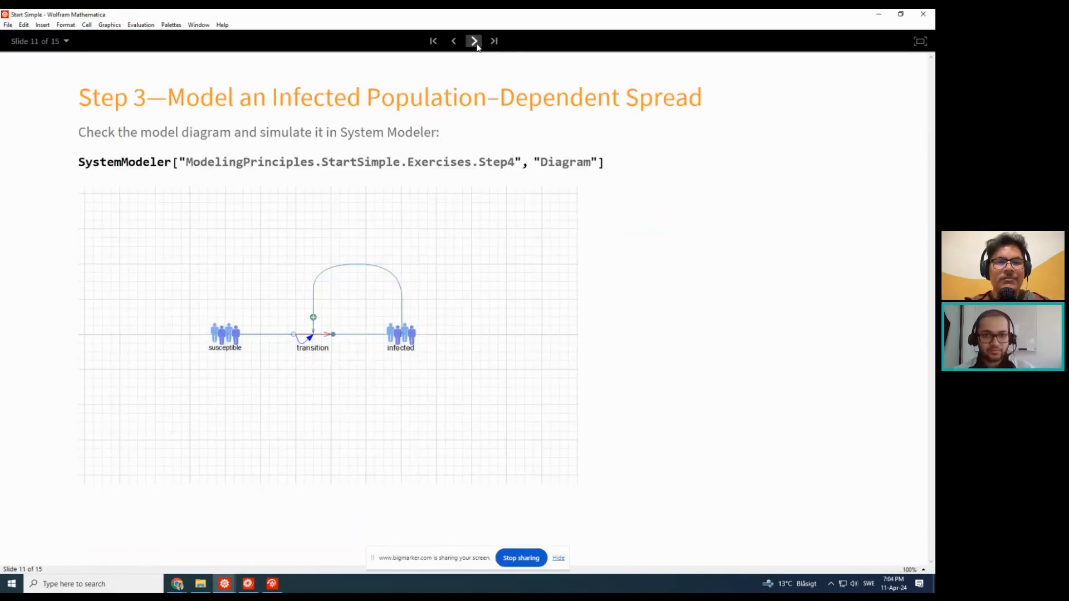
pyautogui.click(475, 42)
pyautogui.click(475, 42)
pyautogui.click(475, 42)
pyautogui.click(475, 43)
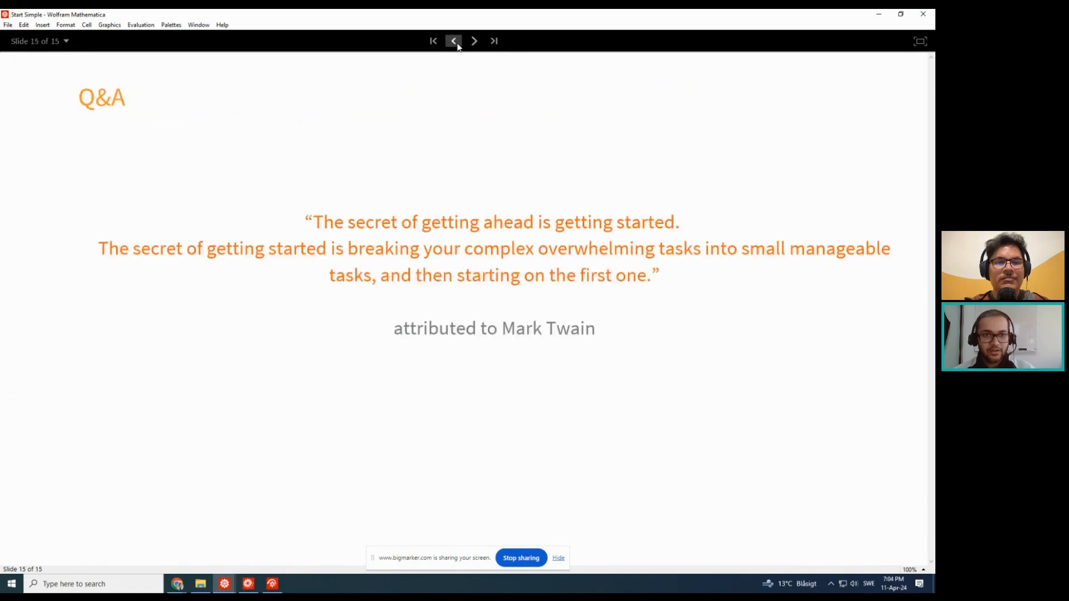
# - Go back to slide 12, "Step 4—Model Recovery", and show its simulation code and plots at 110% magnification
pyautogui.click(458, 46)
pyautogui.click(458, 47)
pyautogui.click(458, 46)
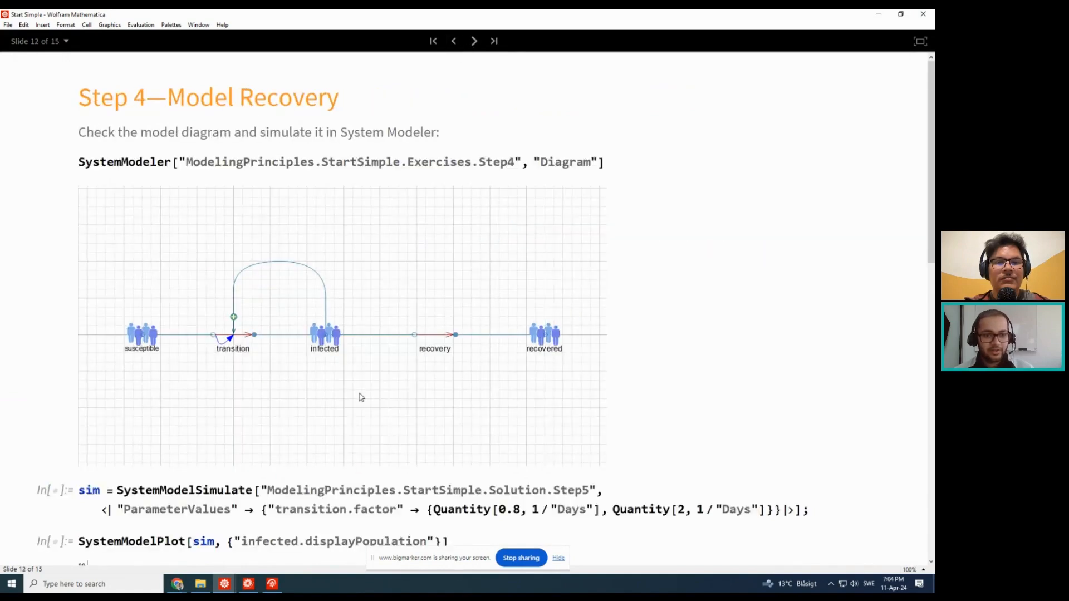
pyautogui.scroll(-6, 361, 398)
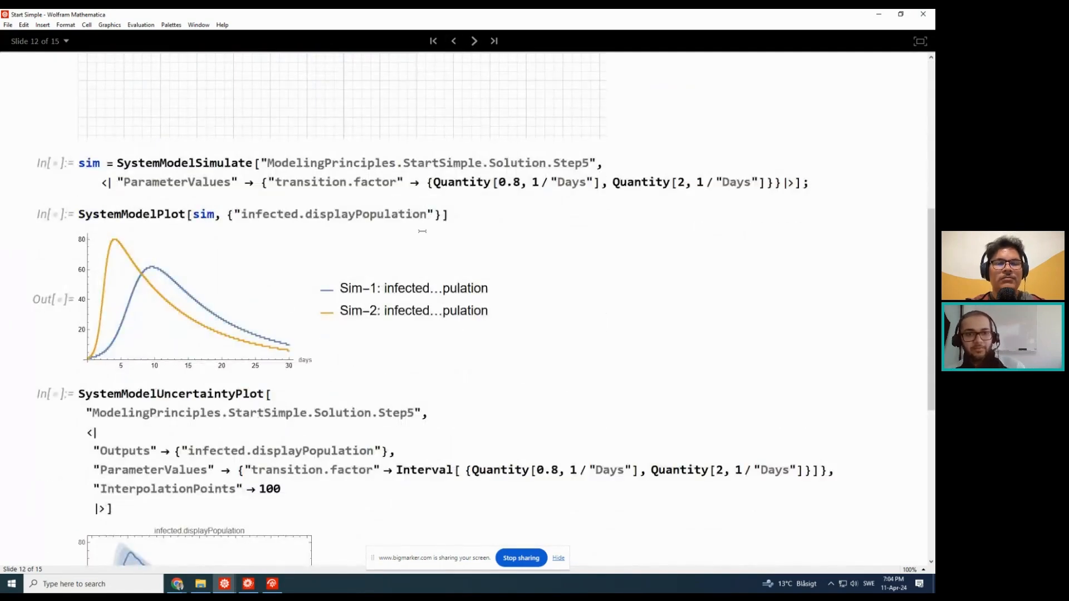
pyautogui.scroll(-2, 419, 194)
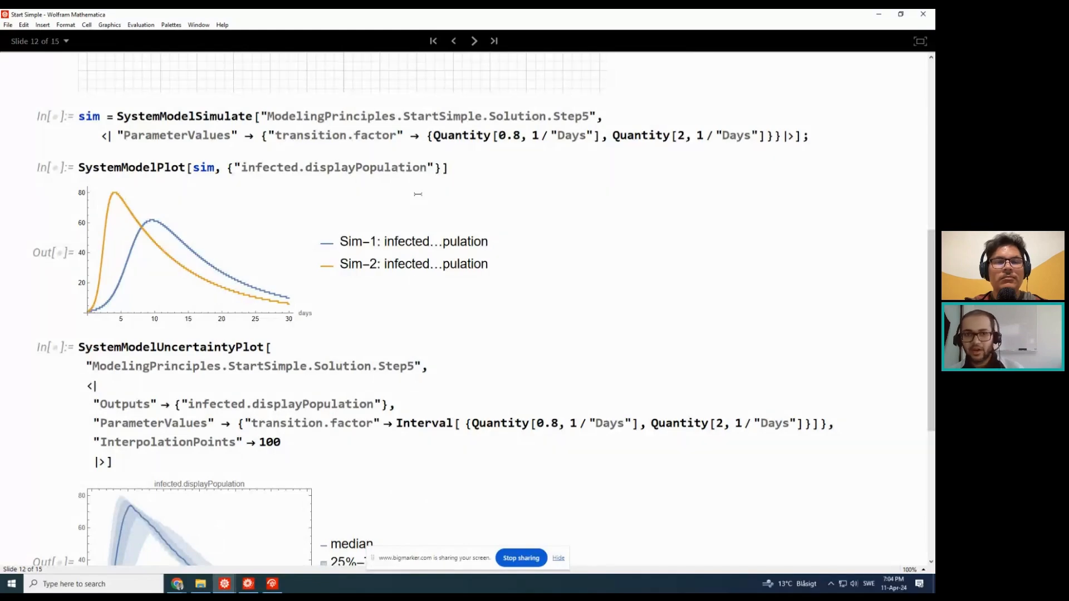
pyautogui.scroll(1, 418, 194)
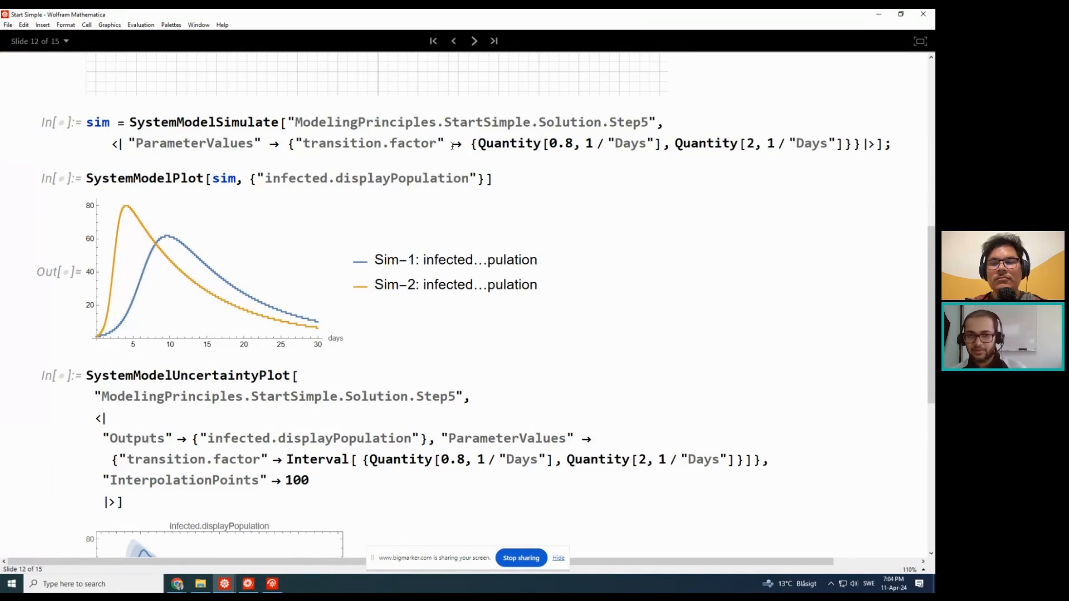
# - Examine the Step5 model name and the ParameterValues option in the SystemModelSimulate call
pyautogui.click(469, 159)
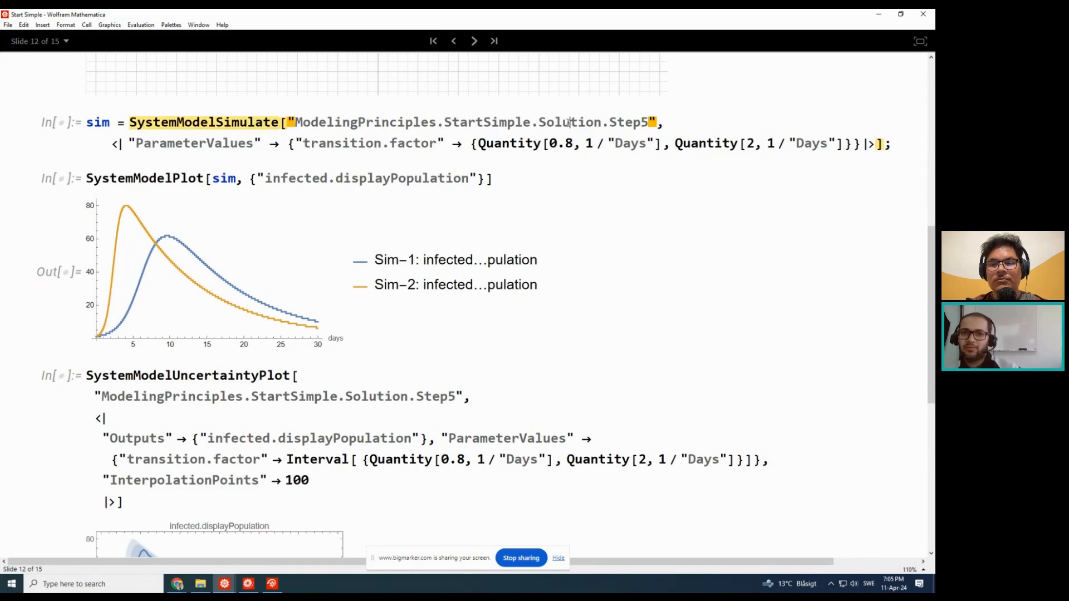
pyautogui.doubleClick(544, 124)
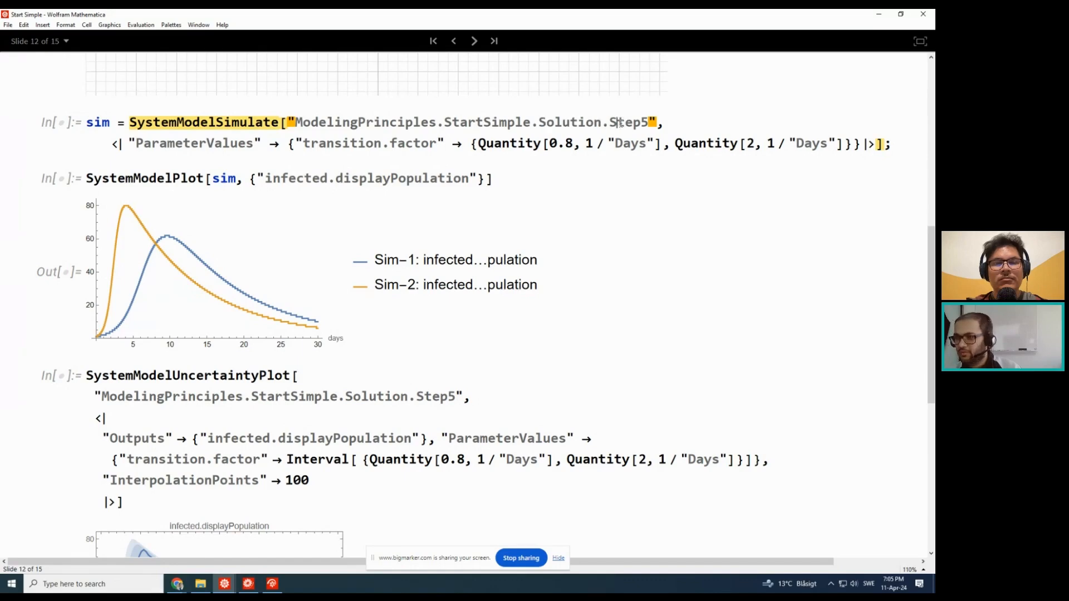
pyautogui.doubleClick(618, 122)
pyautogui.click(297, 144)
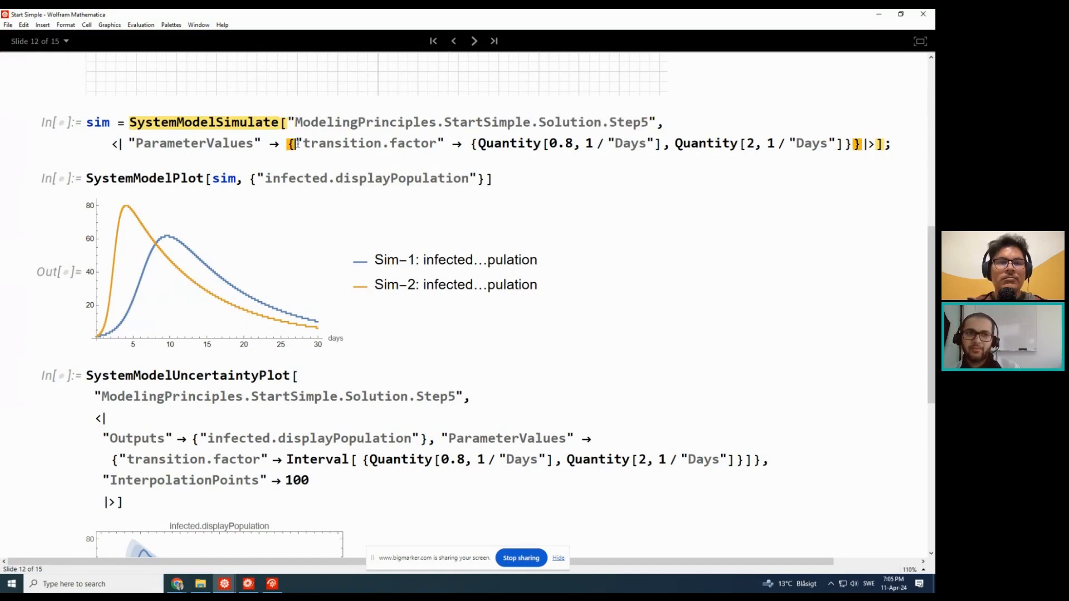
pyautogui.click(172, 143)
pyautogui.doubleClick(172, 144)
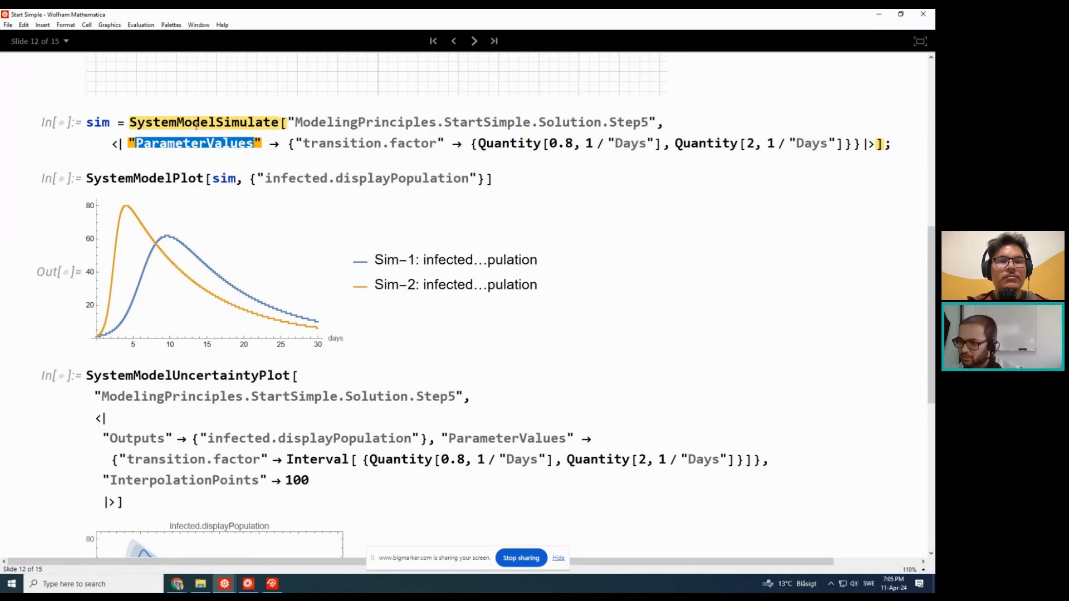
# - Examine the two transition.factor quantities in the SystemModelSimulate call, 0.8 and 2, together with their 1/"Days" unit
pyautogui.click(473, 144)
pyautogui.doubleClick(472, 144)
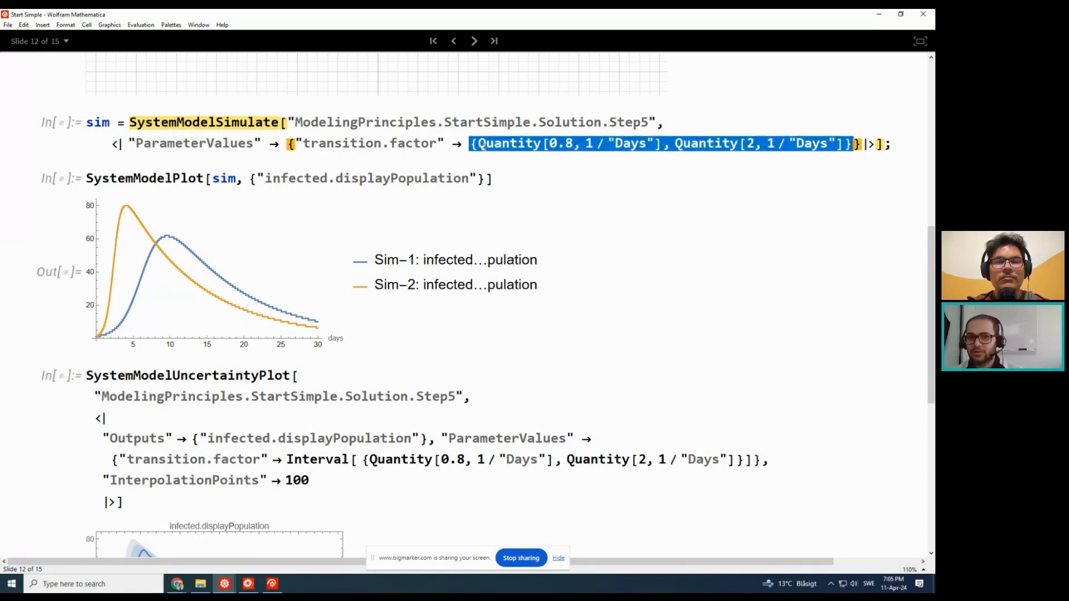
pyautogui.doubleClick(483, 146)
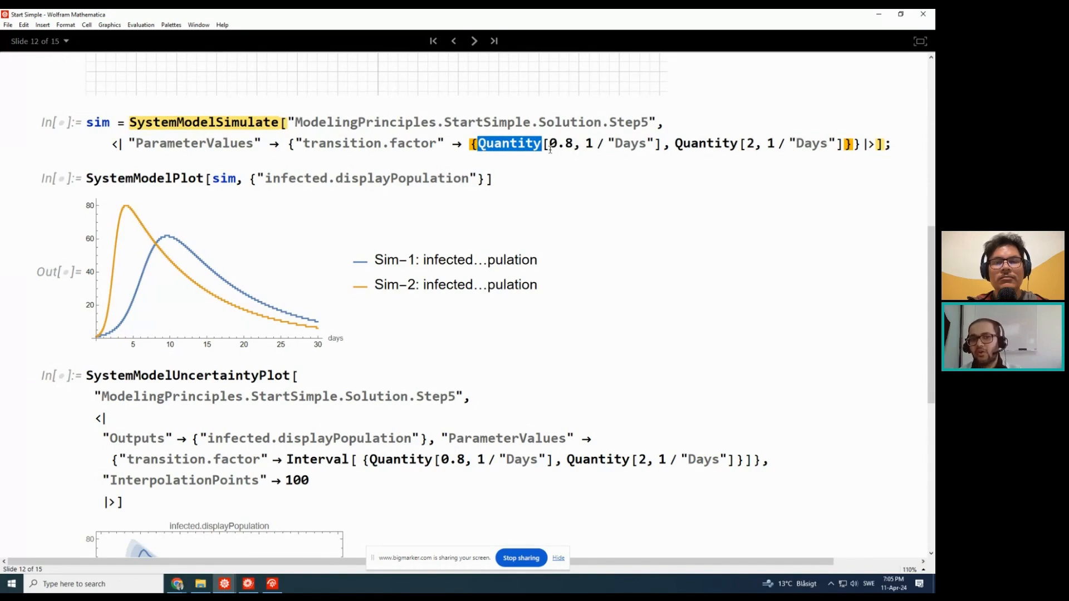
pyautogui.moveTo(550, 145); pyautogui.dragTo(571, 144)
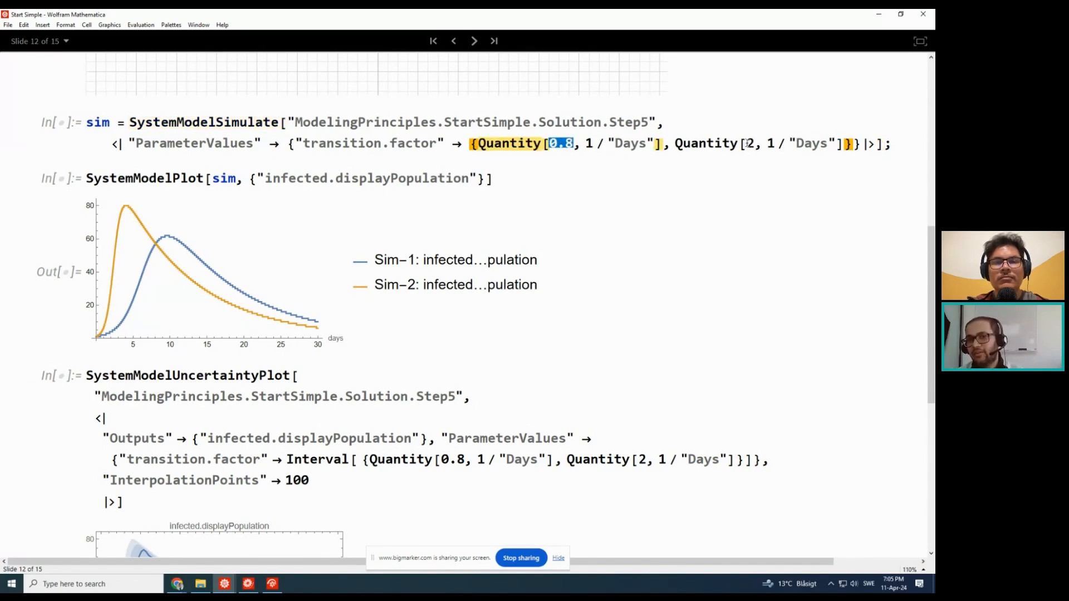
pyautogui.moveTo(743, 144); pyautogui.dragTo(751, 144)
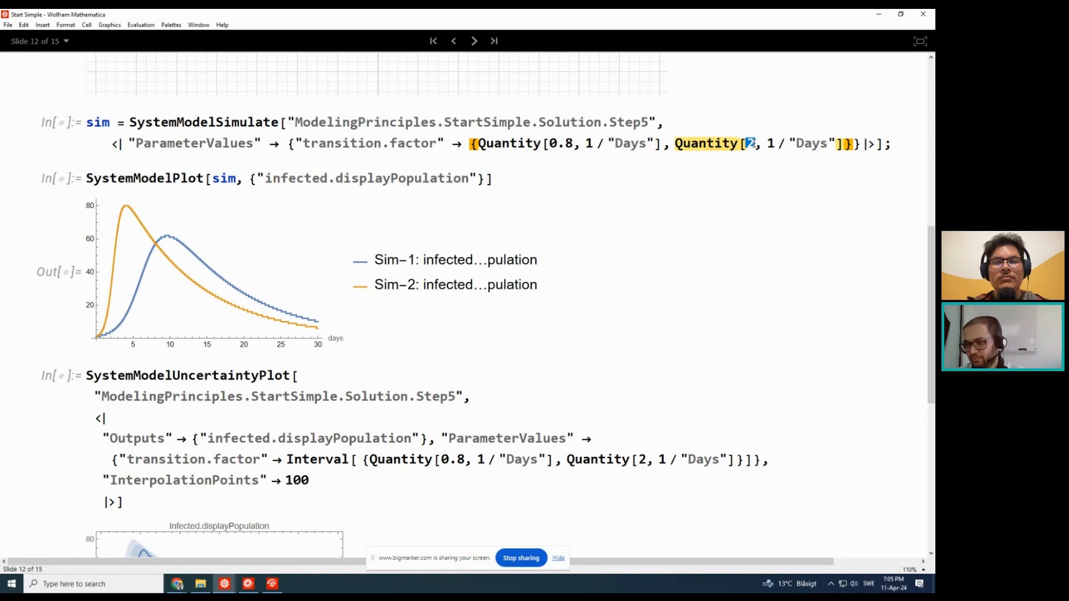
pyautogui.doubleClick(509, 144)
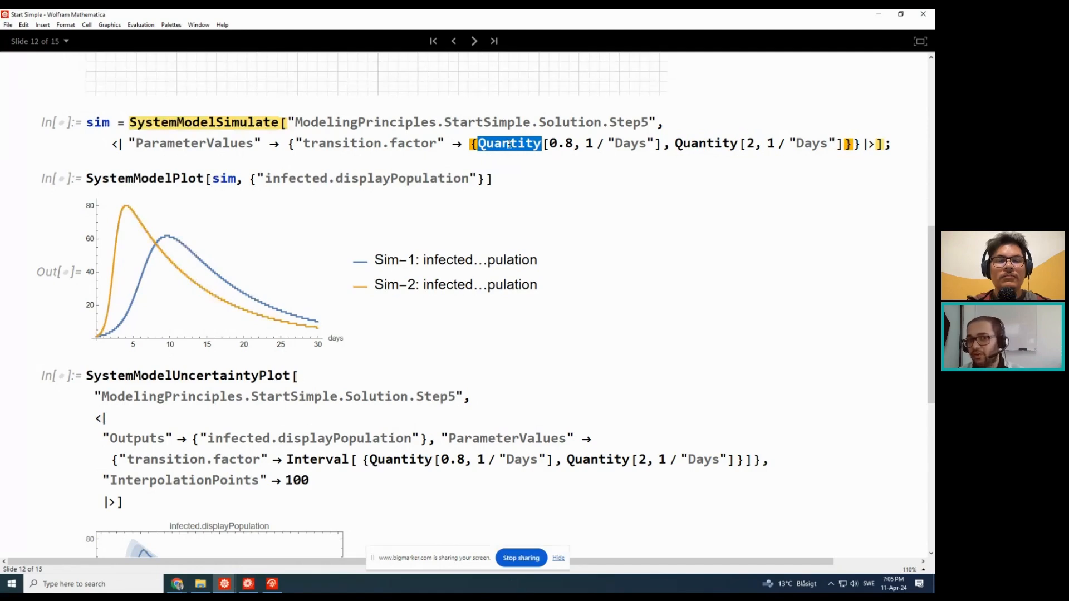
pyautogui.moveTo(586, 144); pyautogui.dragTo(652, 144)
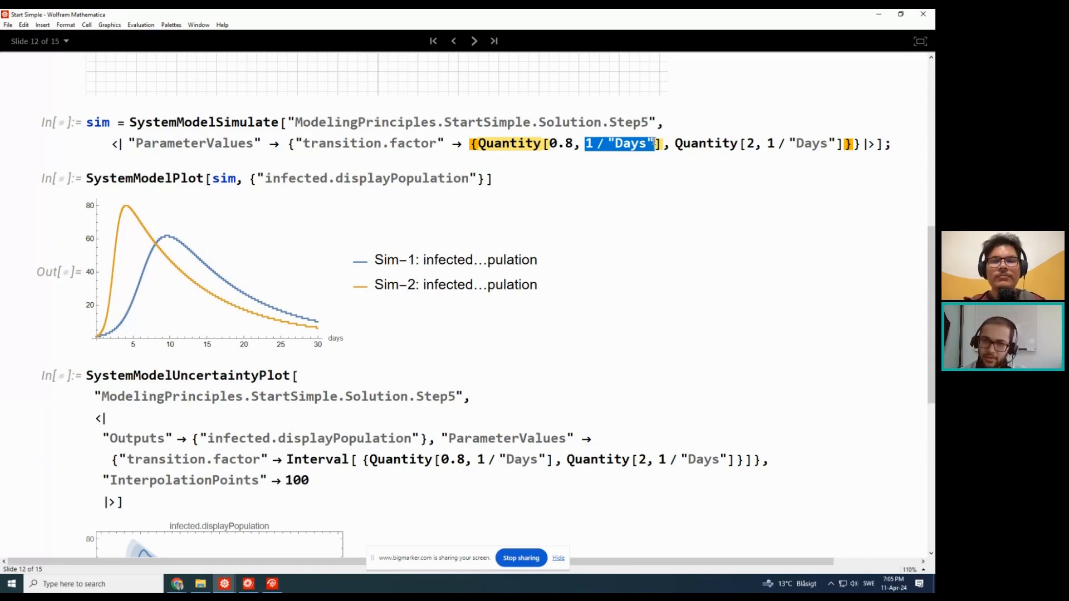
pyautogui.click(525, 141)
pyautogui.doubleClick(525, 140)
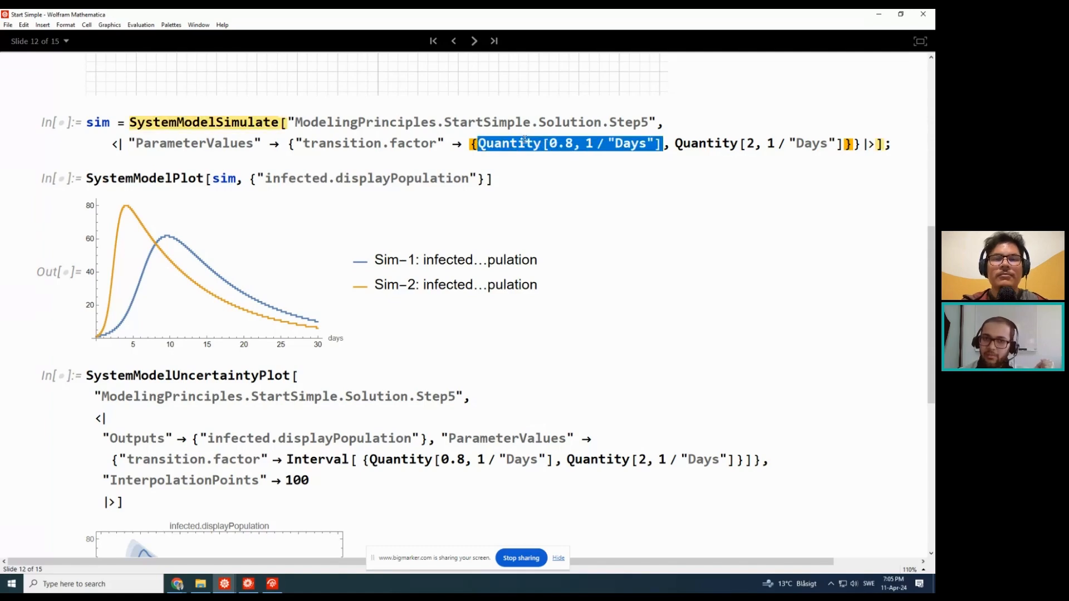
pyautogui.doubleClick(726, 142)
pyautogui.click(727, 143)
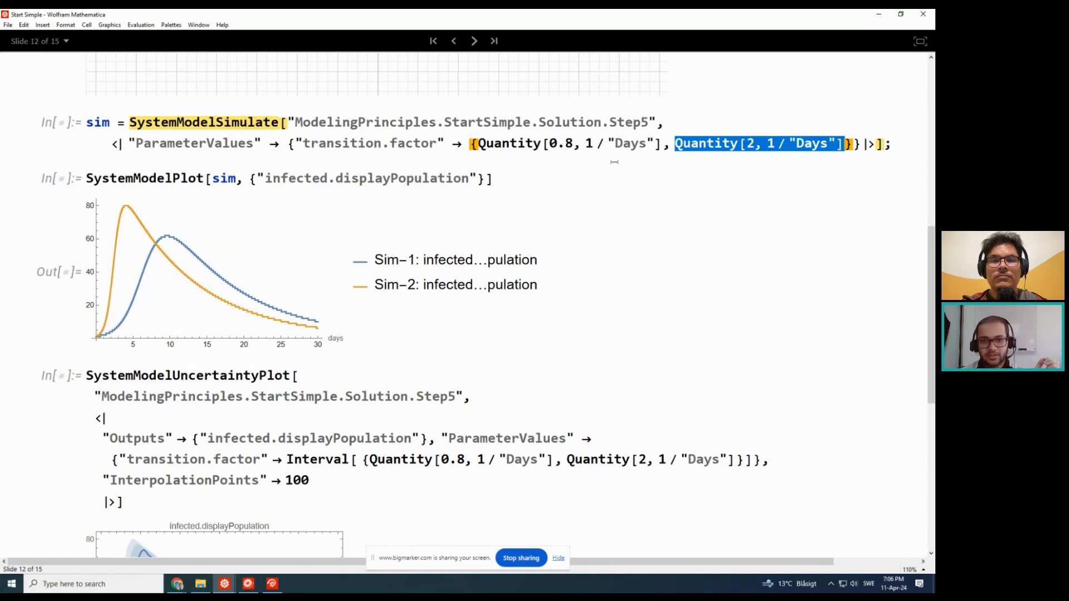
# - Read off and compare the infected population peaks of Sim-1 and Sim-2 in the SystemModelPlot output
pyautogui.moveTo(169, 241)
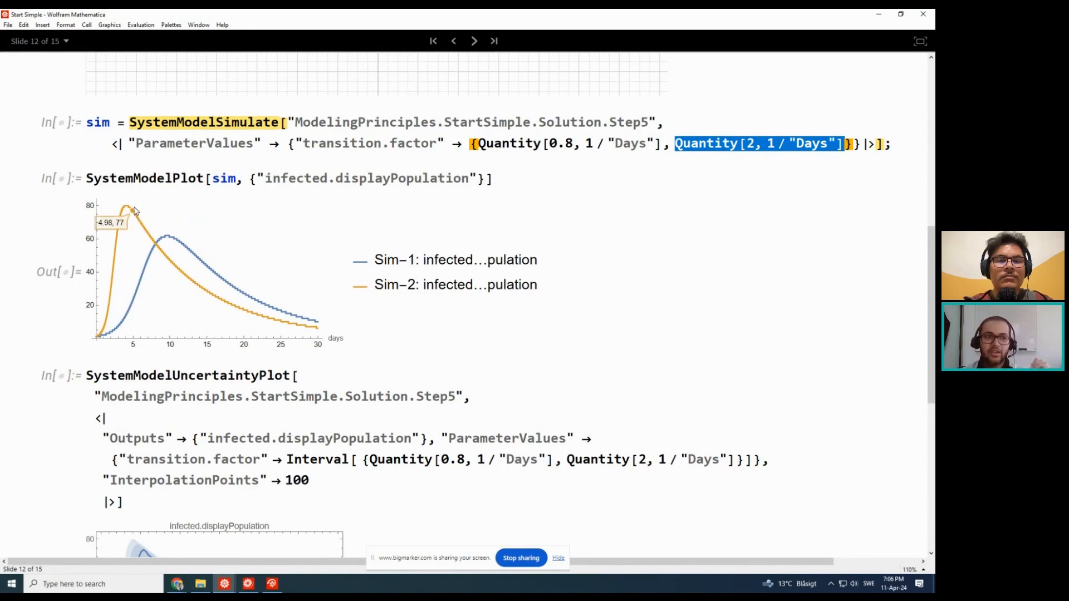
pyautogui.moveTo(129, 210)
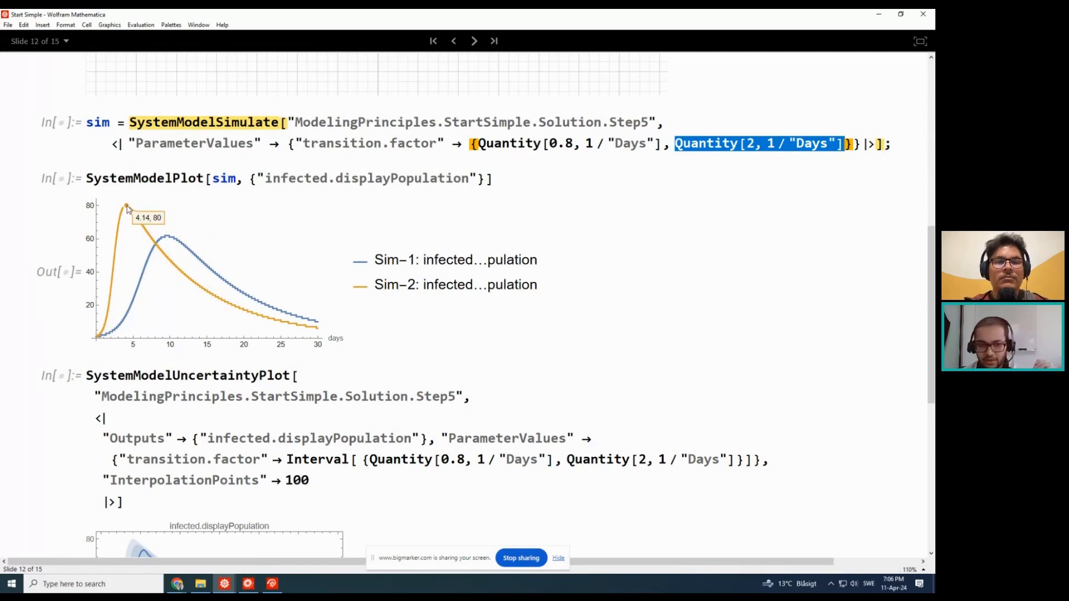
pyautogui.scroll(-1, 139, 217)
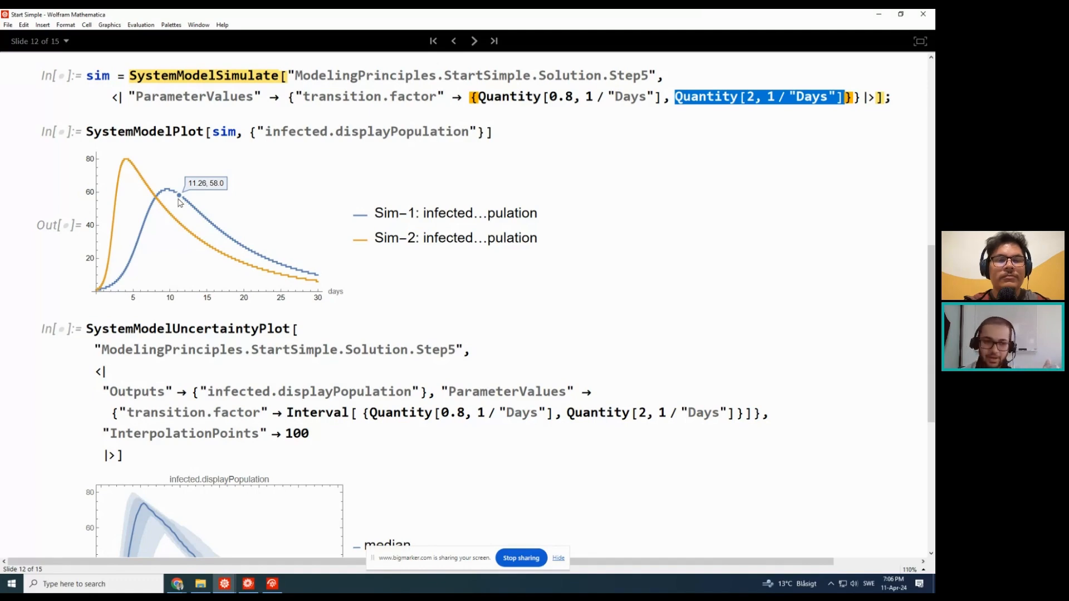
# - Examine the SystemModelUncertaintyPlot call, its Interval range for transition.factor, and the median and percentile bands it plots
pyautogui.scroll(-5, 179, 202)
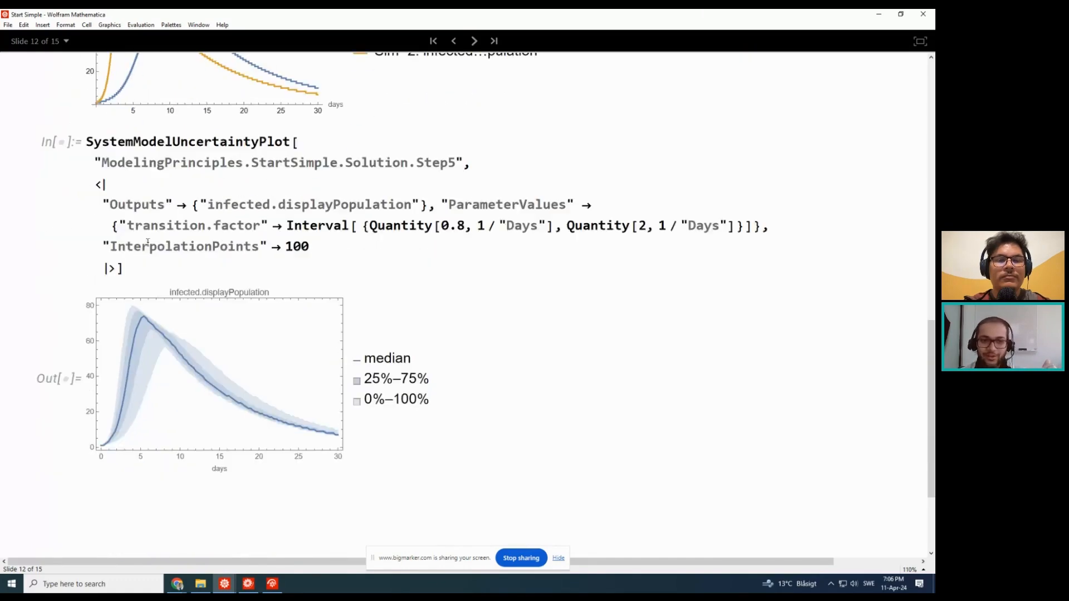
pyautogui.scroll(1, 195, 286)
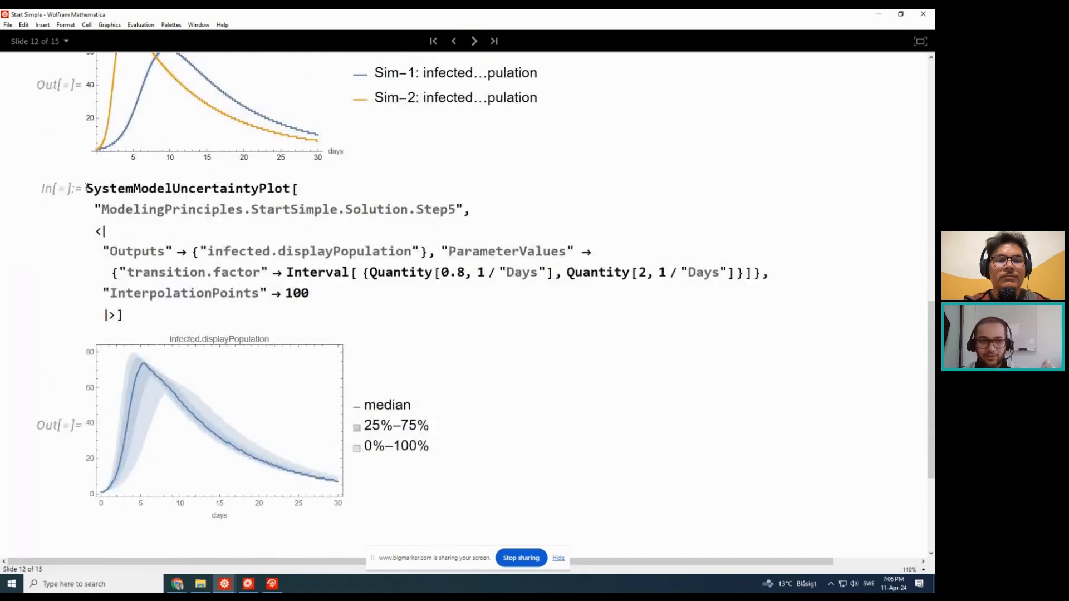
pyautogui.click(154, 191)
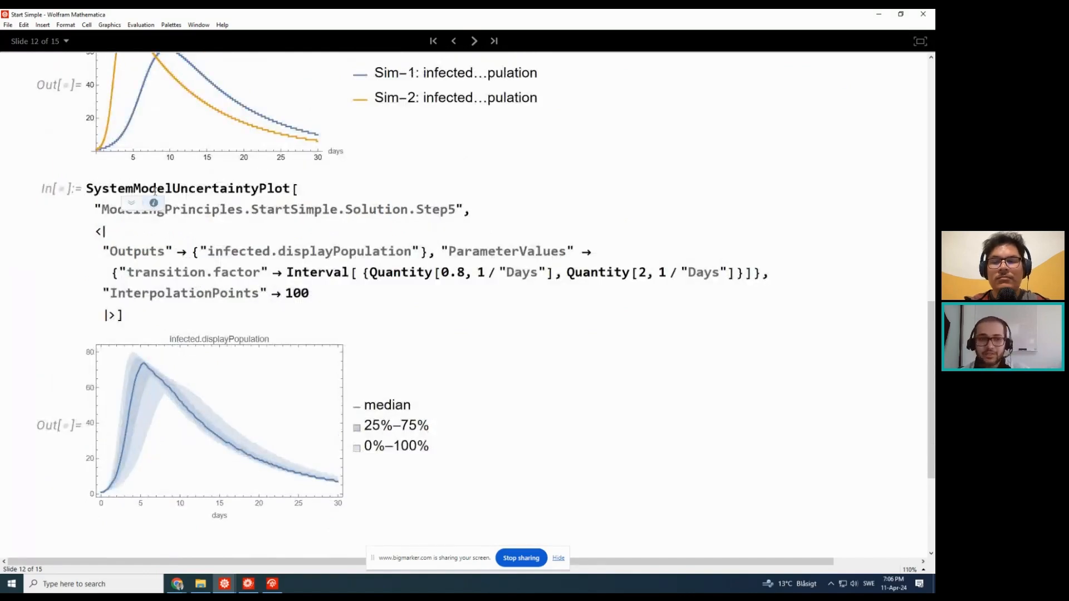
pyautogui.click(292, 273)
pyautogui.doubleClick(296, 272)
pyautogui.click(222, 190)
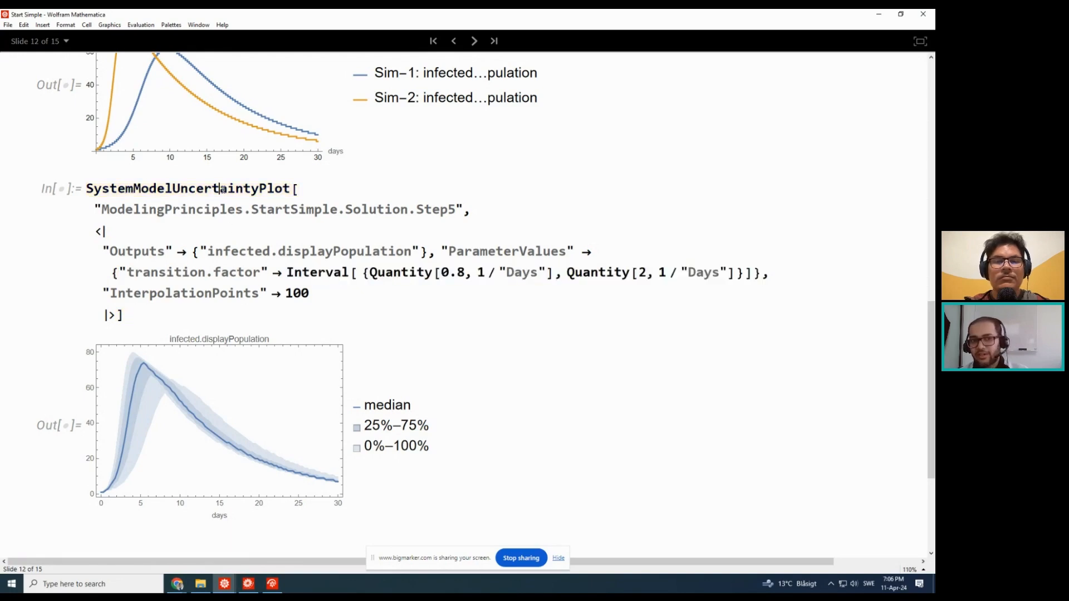
pyautogui.doubleClick(221, 190)
pyautogui.moveTo(326, 274)
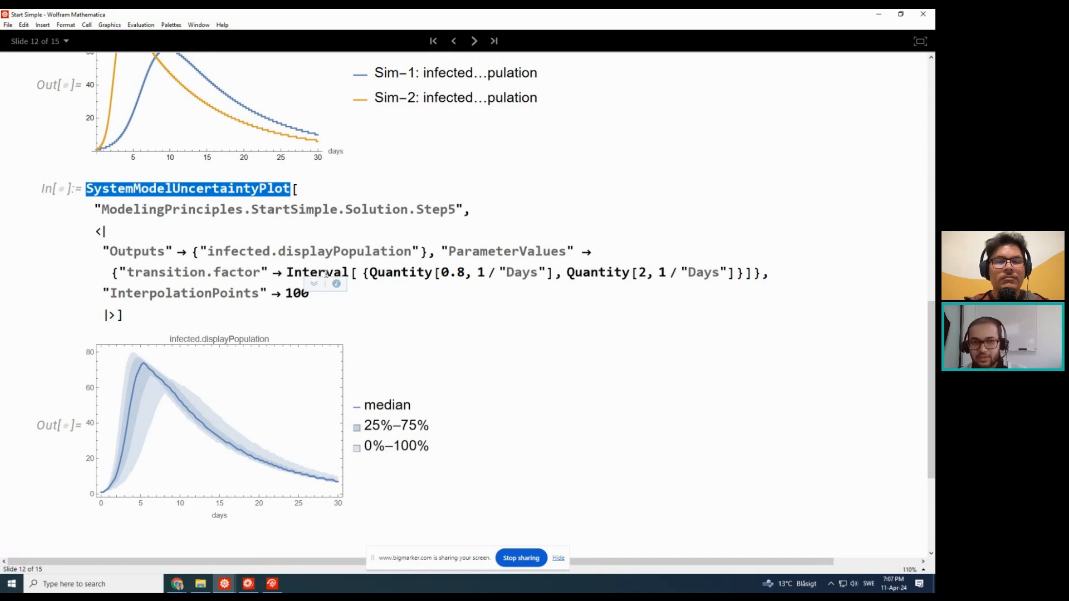
pyautogui.tripleClick(326, 273)
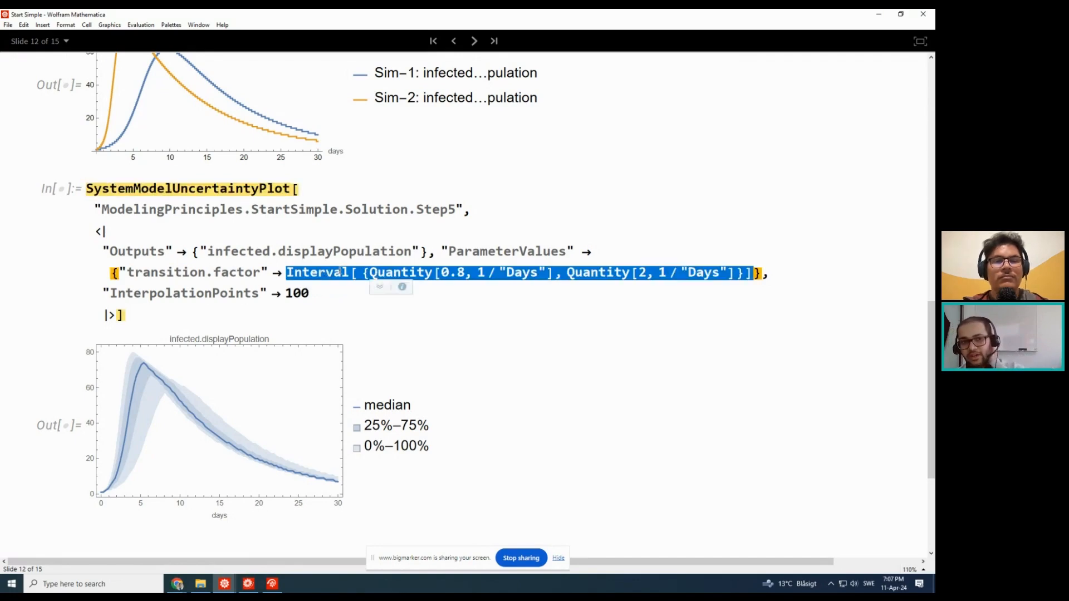
pyautogui.click(365, 273)
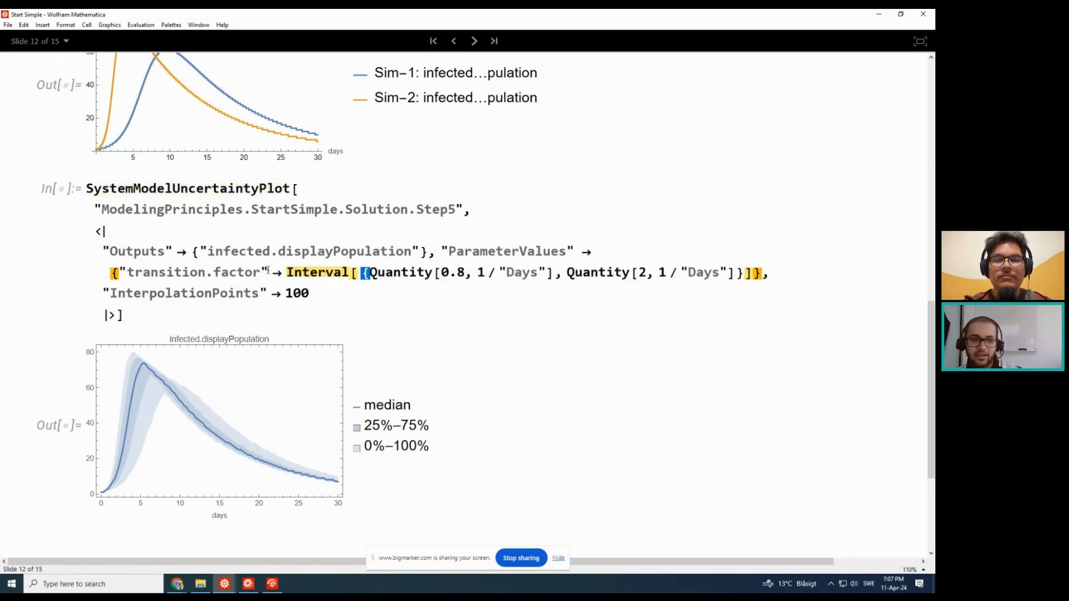
pyautogui.moveTo(132, 382)
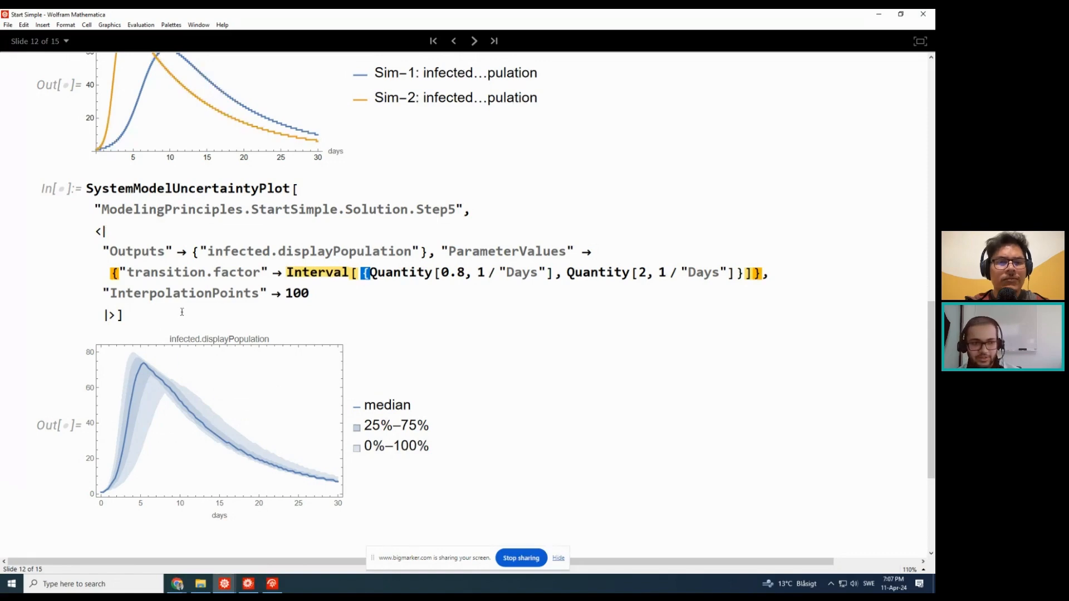
pyautogui.click(314, 315)
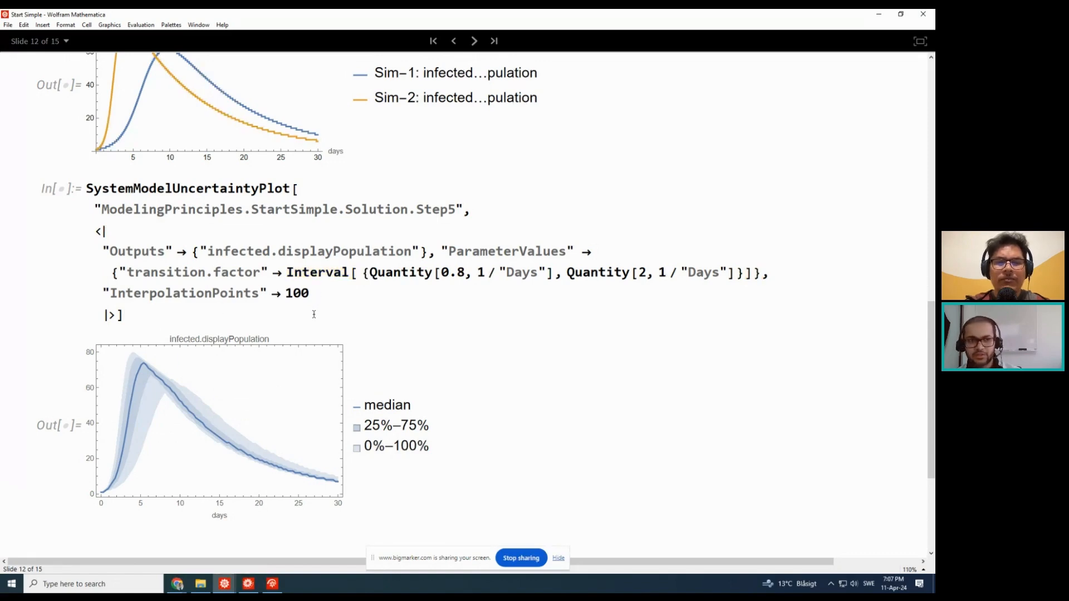
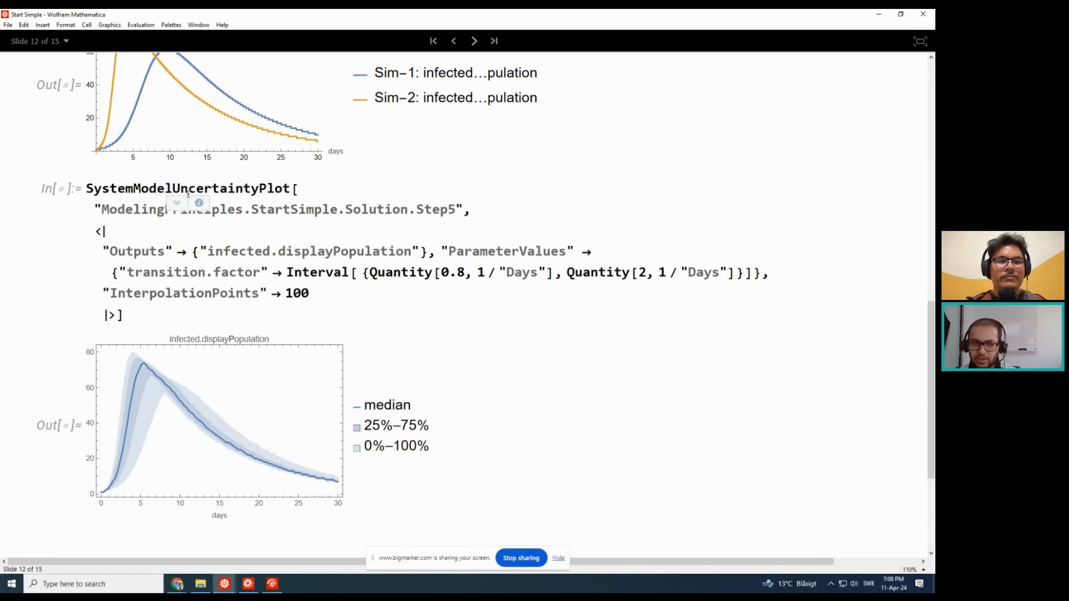
# - Examine the InterpolationPoints option and its value in the SystemModelUncertaintyPlot call
pyautogui.doubleClick(183, 293)
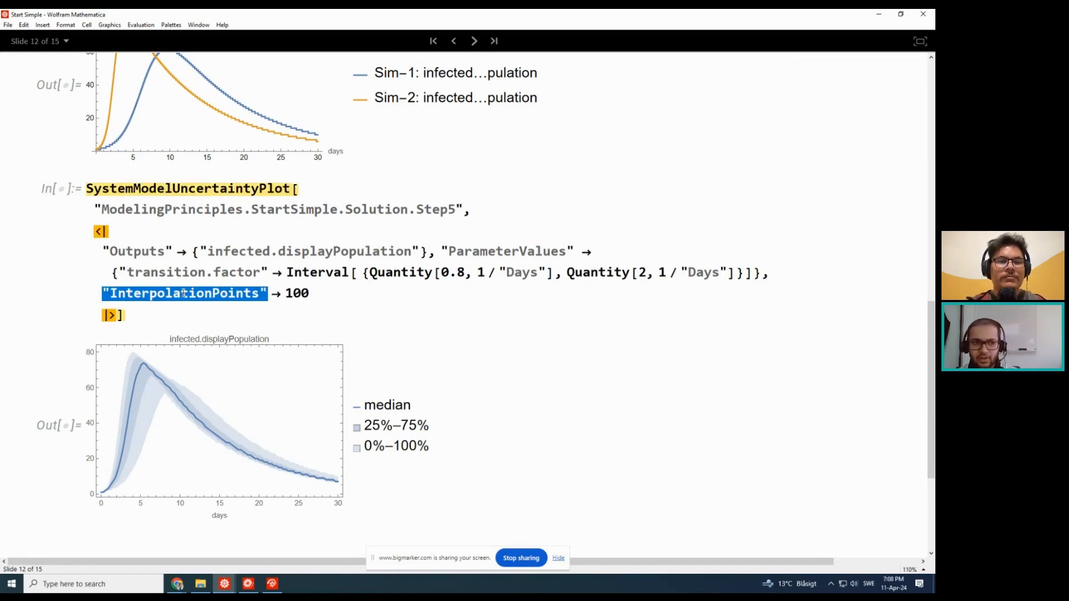
pyautogui.click(320, 294)
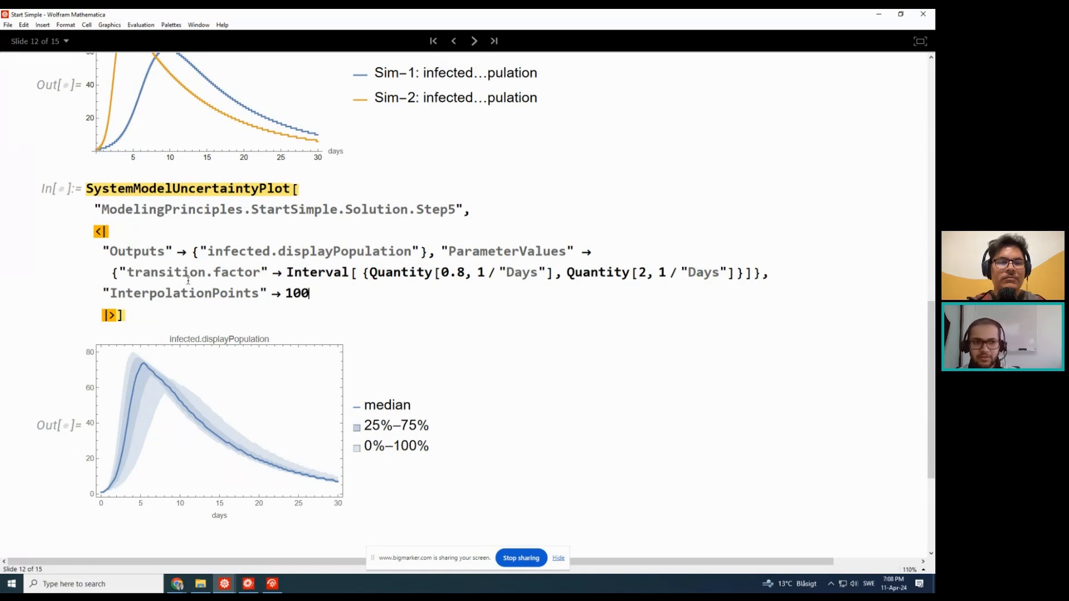
pyautogui.moveTo(319, 290); pyautogui.dragTo(101, 294)
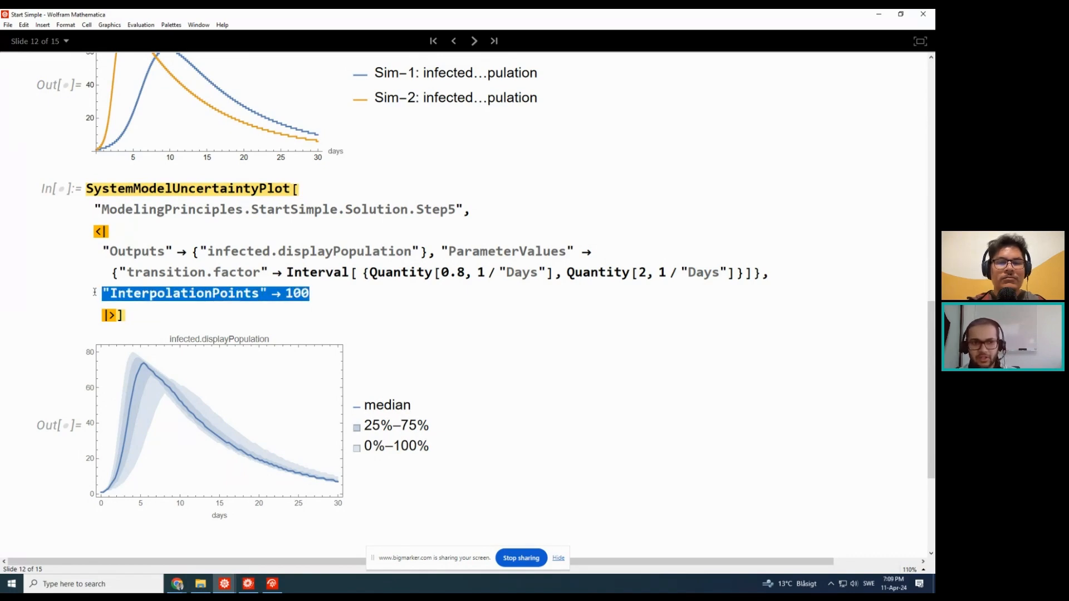
pyautogui.click(313, 294)
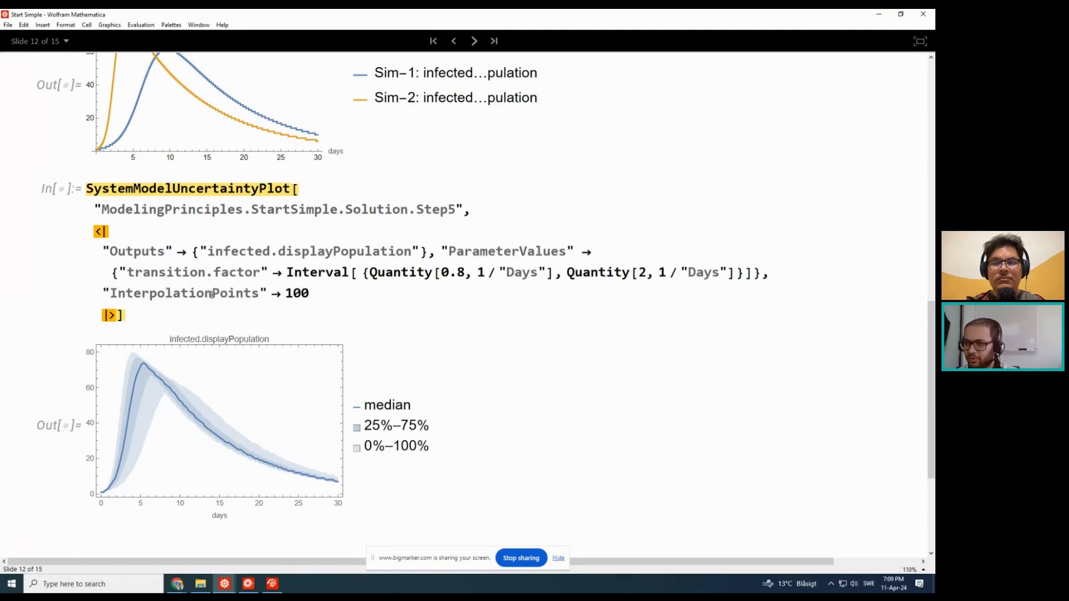
pyautogui.click(200, 313)
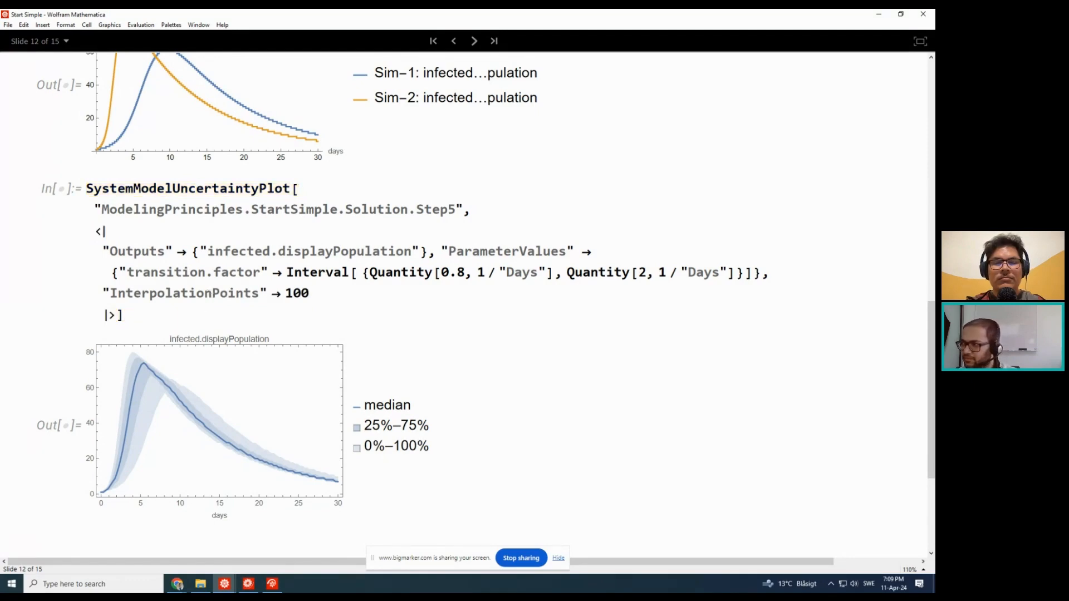
pyautogui.hotkey('alt', 'Tab')
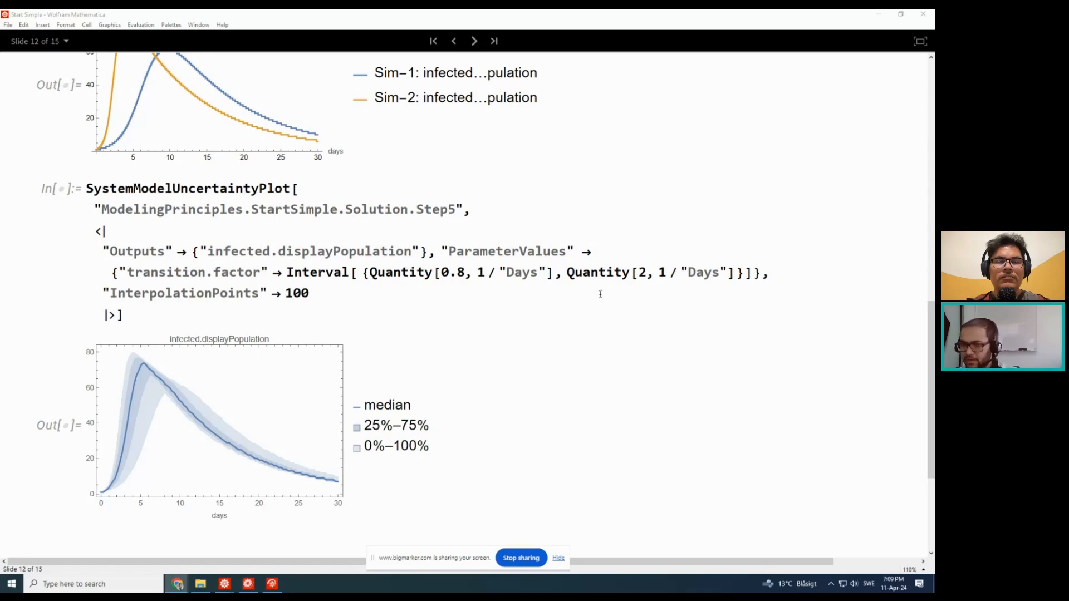
pyautogui.moveTo(122, 316); pyautogui.dragTo(81, 192)
pyautogui.click(168, 319)
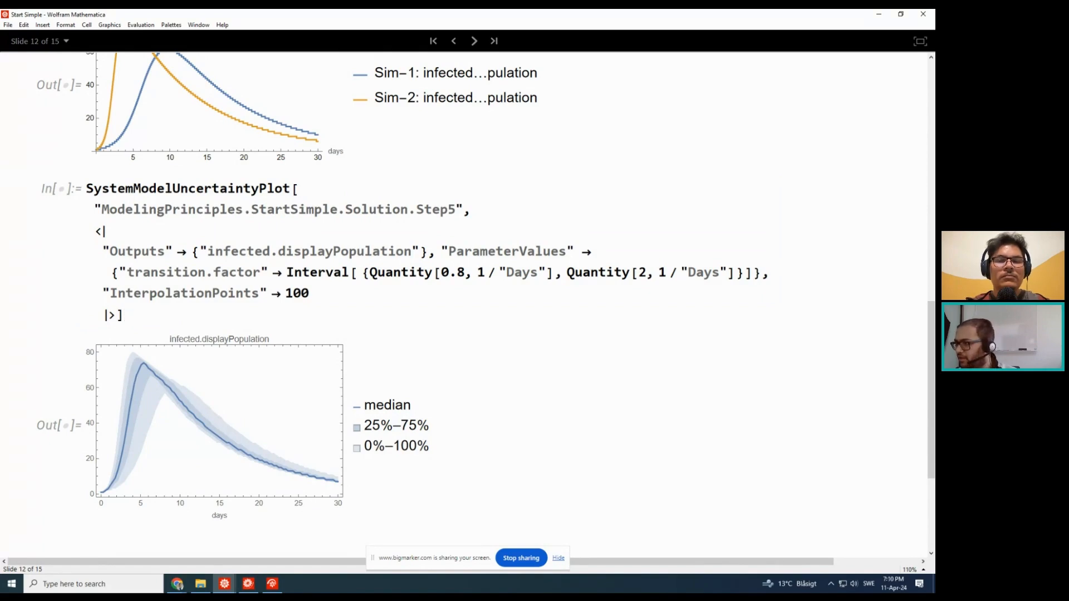
pyautogui.hotkey('alt', 'Tab')
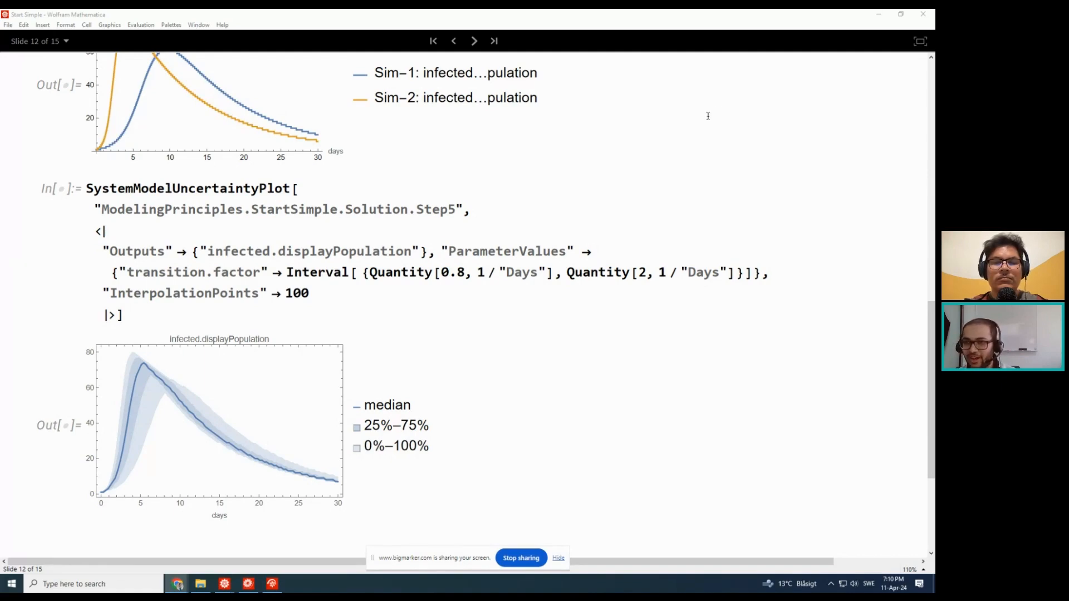
# - Switch to System Modeler Model Center and show the parameters of the infected population group in the Step2 diagram
pyautogui.click(872, 17)
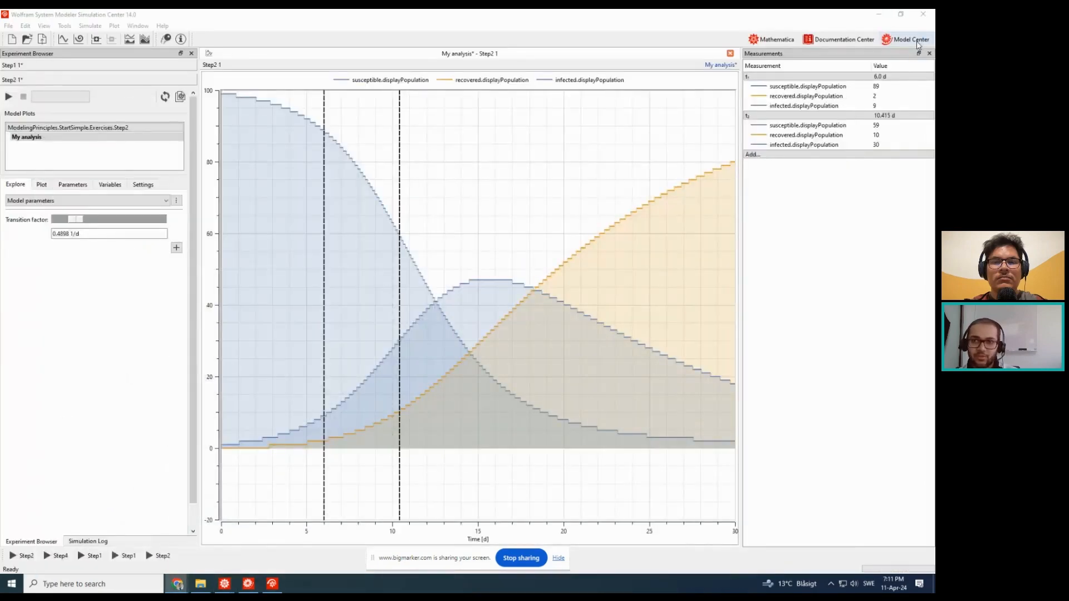
pyautogui.click(917, 42)
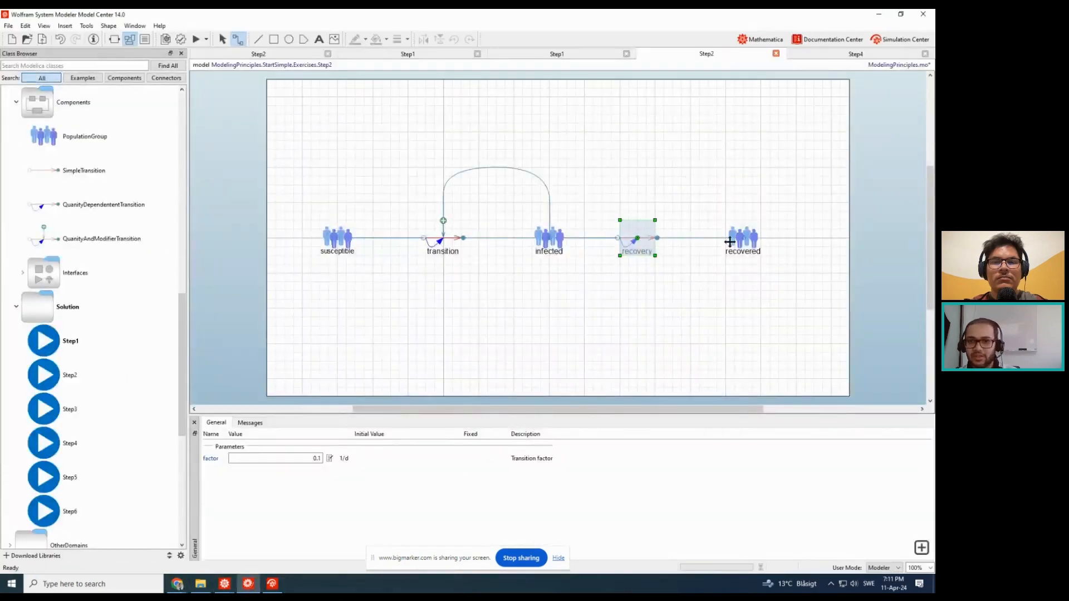
pyautogui.click(559, 247)
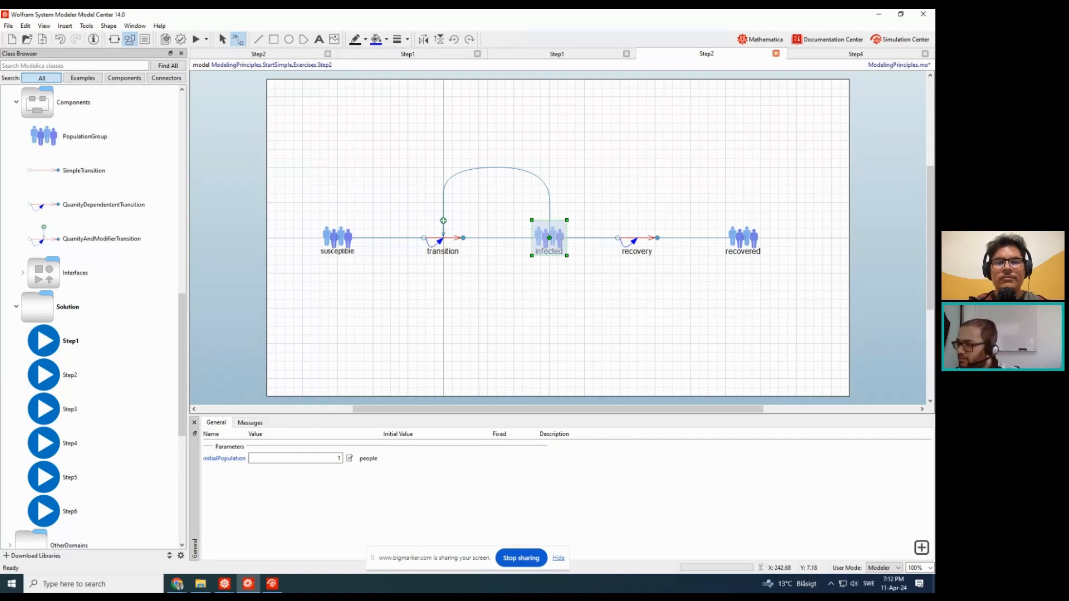
pyautogui.hotkey('alt', 'Tab')
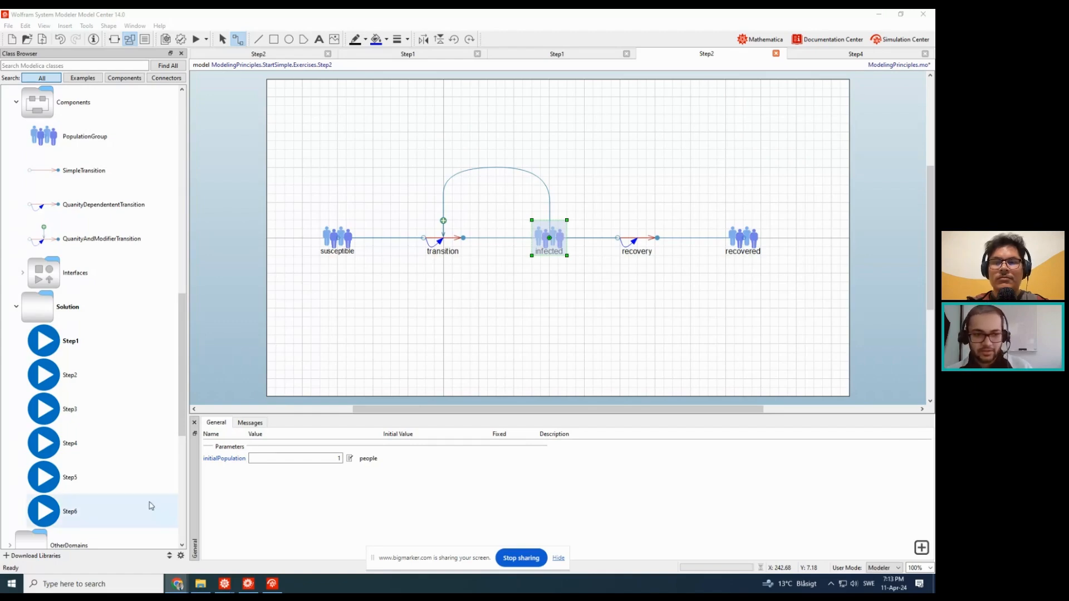
# - Deselect the diagram components and add a Real parameter named totalPopulation to the Step2 model
pyautogui.rightClick(281, 496)
pyautogui.click(489, 326)
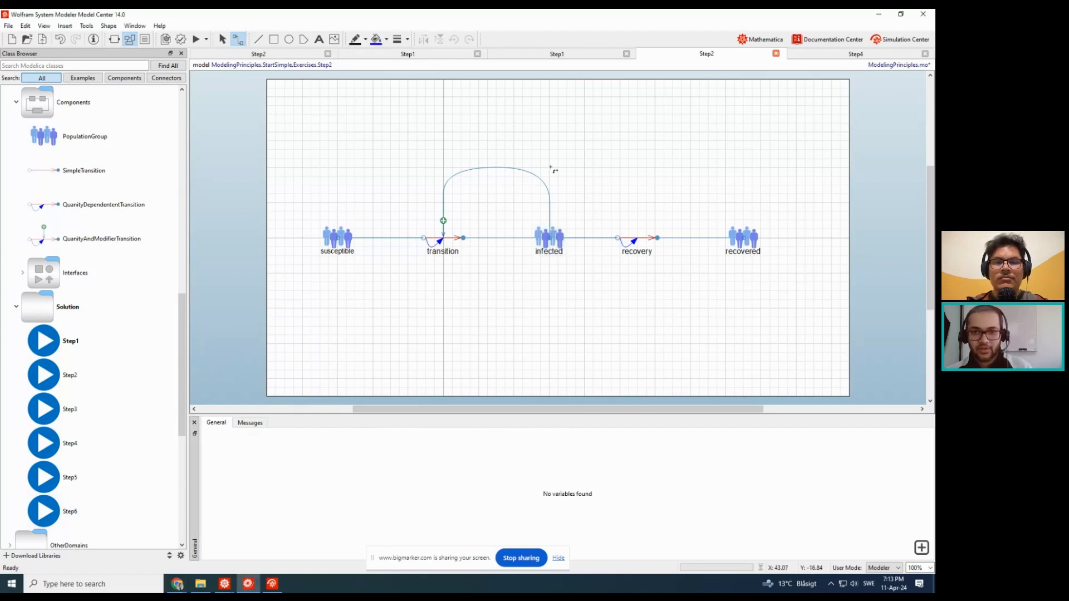
pyautogui.rightClick(276, 467)
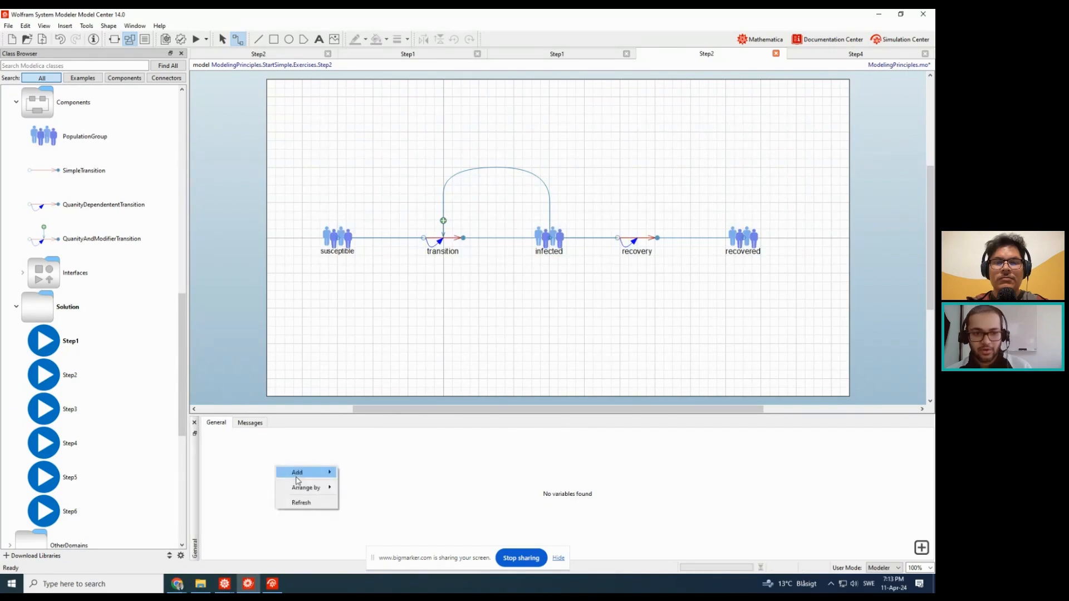
pyautogui.moveTo(301, 473)
pyautogui.click(367, 473)
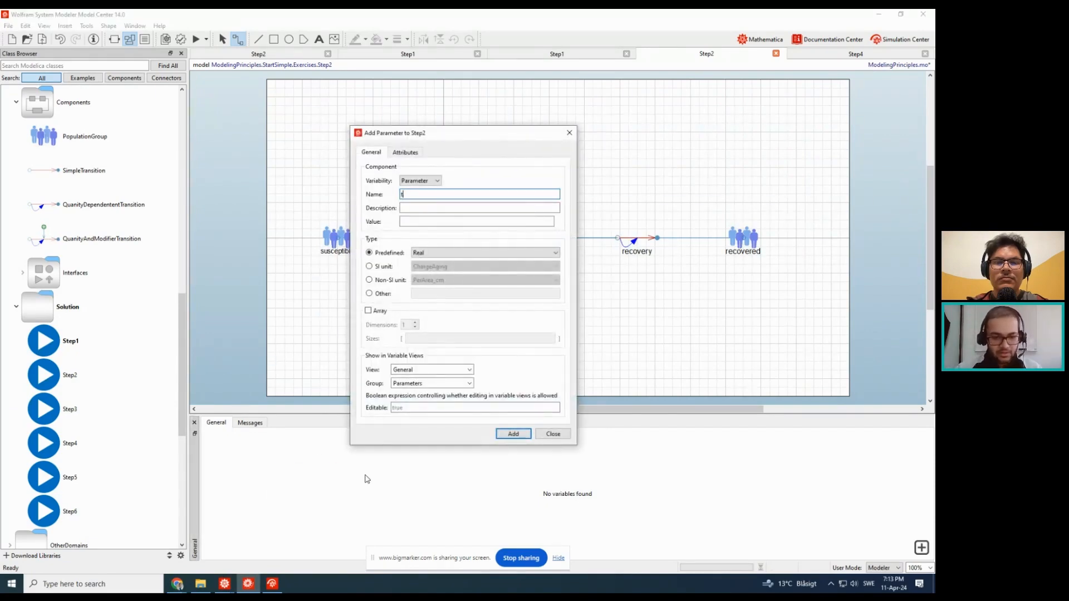
pyautogui.write('totalP')
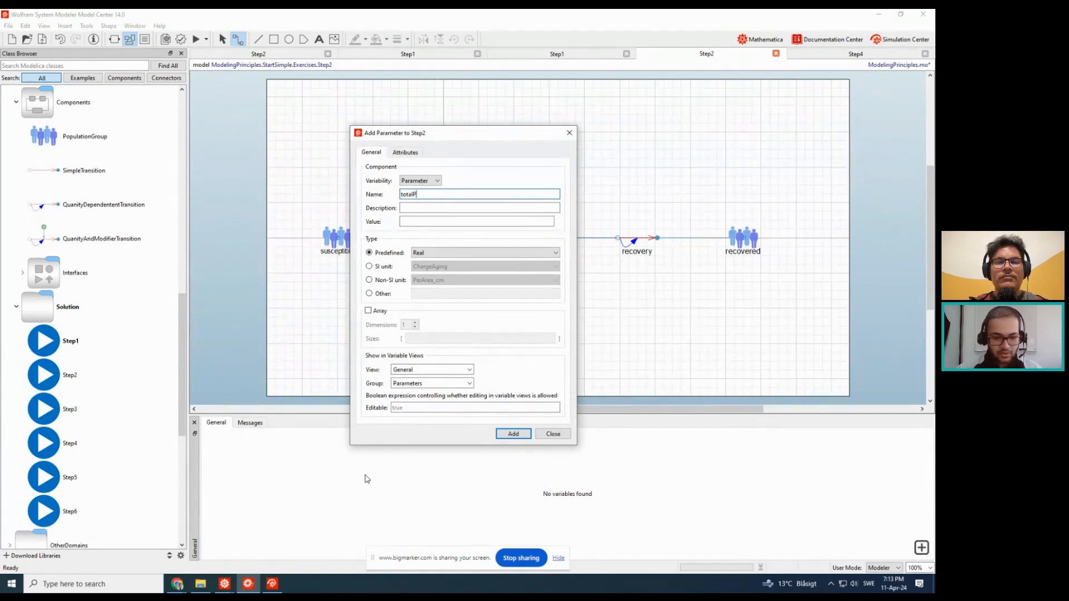
pyautogui.write('opulation')
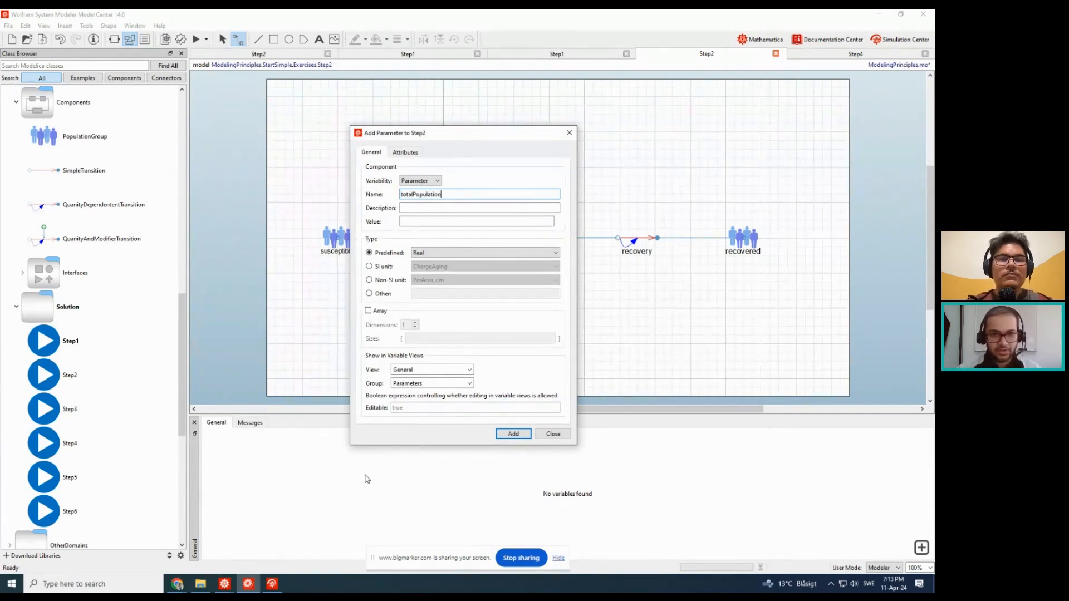
pyautogui.press('Return')
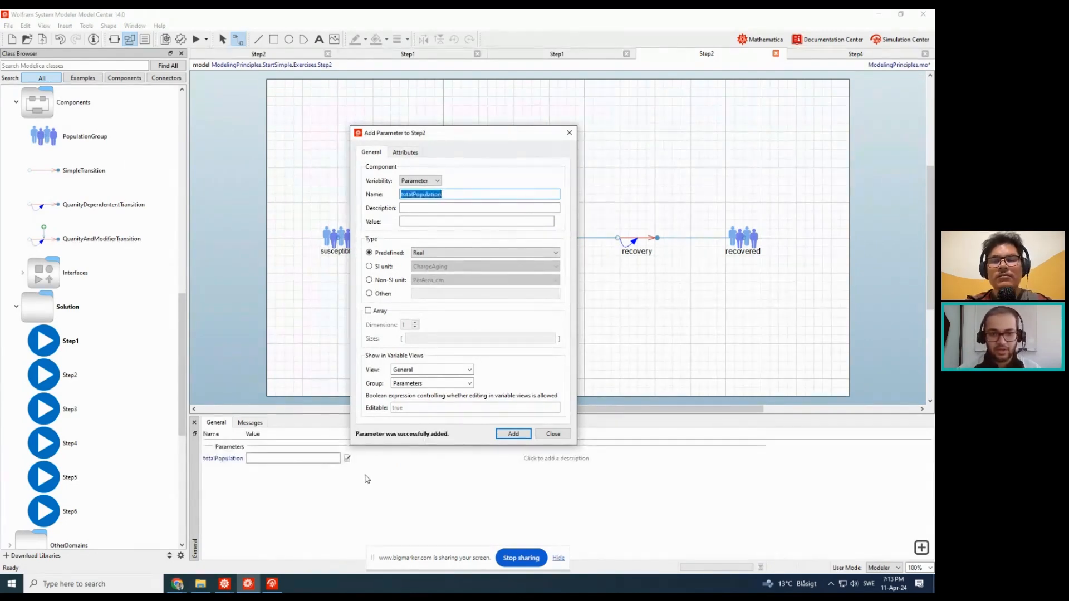
# - Add another Real parameter named initalSusceptible to the Step2 model
pyautogui.write('to')
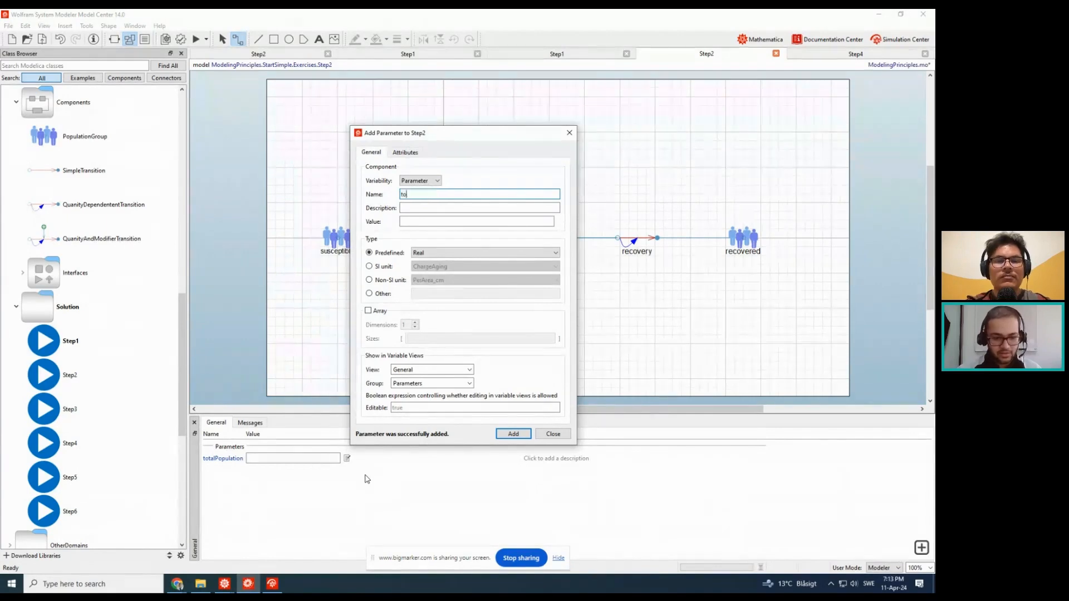
pyautogui.write('tal')
pyautogui.press('BackSpace')
pyautogui.press('BackSpace')
pyautogui.press('BackSpace')
pyautogui.press('BackSpace')
pyautogui.press('BackSpace')
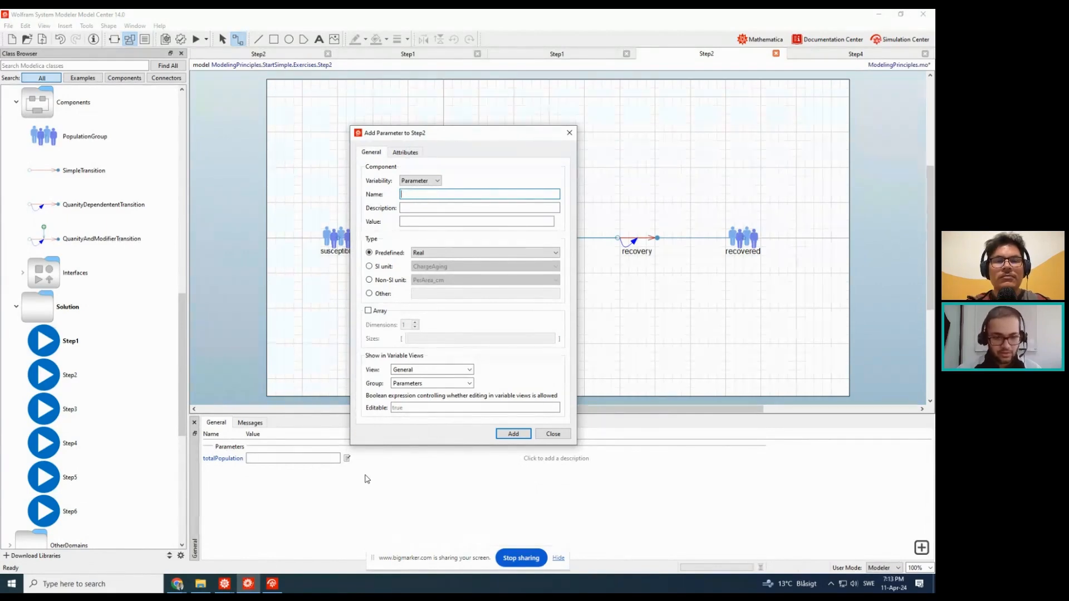
pyautogui.write('initalSuscep')
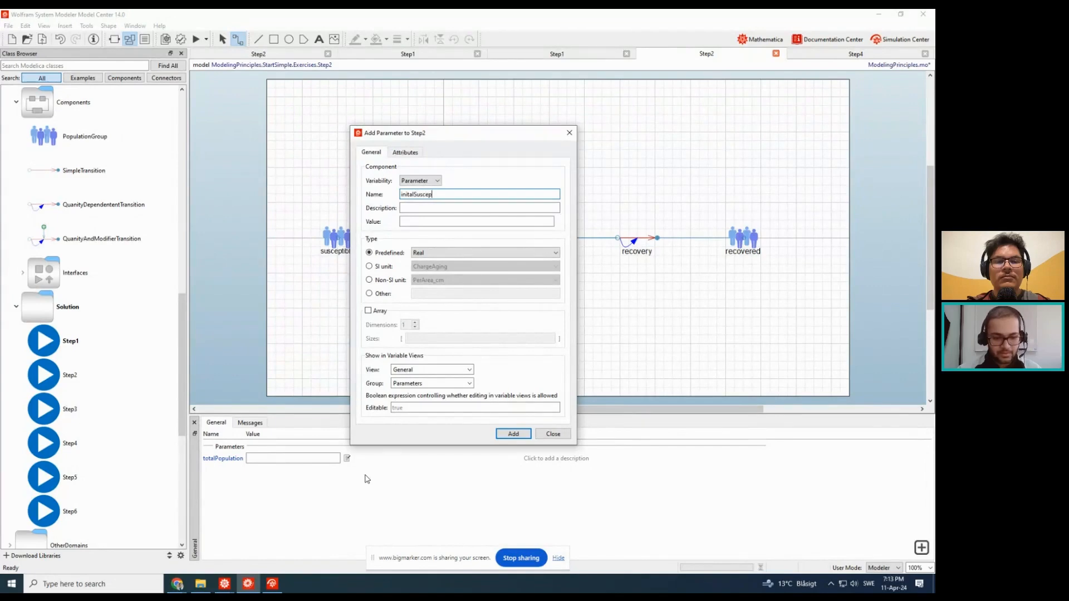
pyautogui.write('tible')
pyautogui.press('Return')
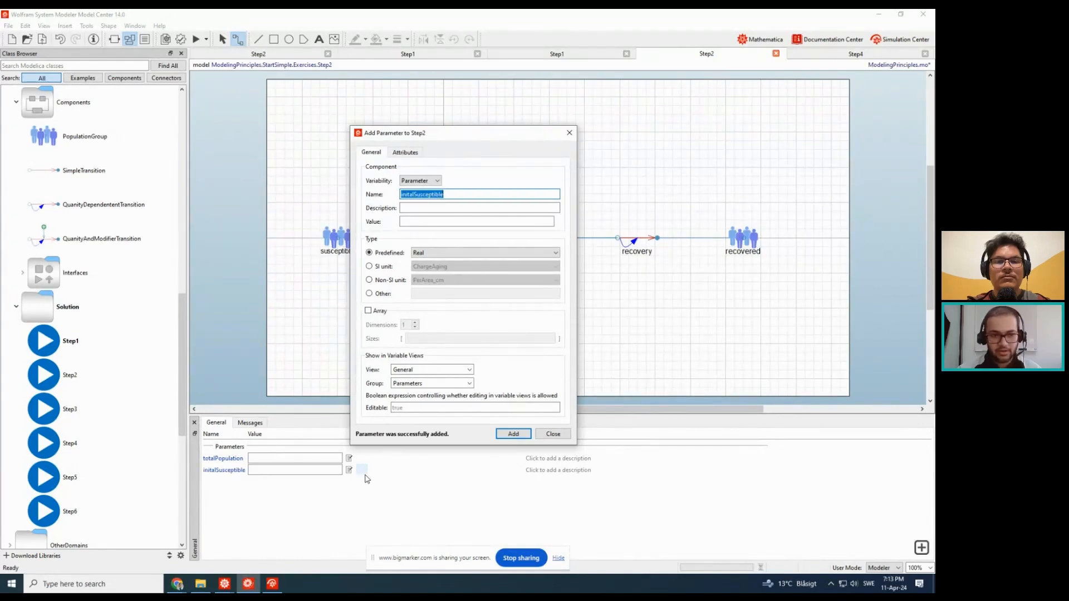
# - Add a Real parameter named initialInfected to the Step2 model
pyautogui.press('BackSpace')
pyautogui.write('initialInfec')
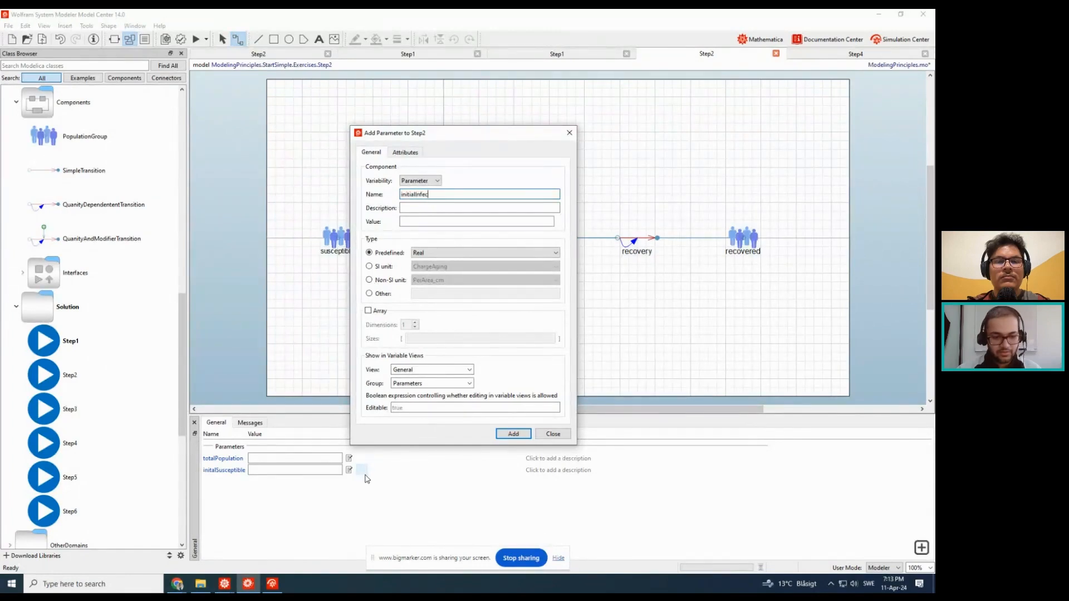
pyautogui.write('ted')
pyautogui.press('Return')
# - Add a Real parameter named initialRecovered to the Step2 model and finish adding parameters
pyautogui.press('BackSpace')
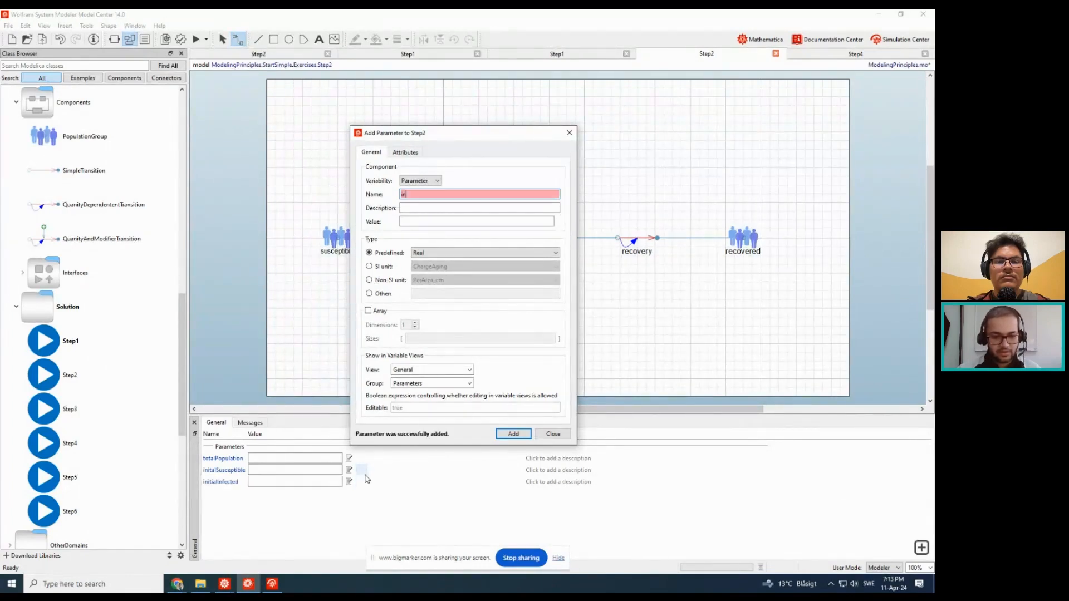
pyautogui.write('initialRecovere')
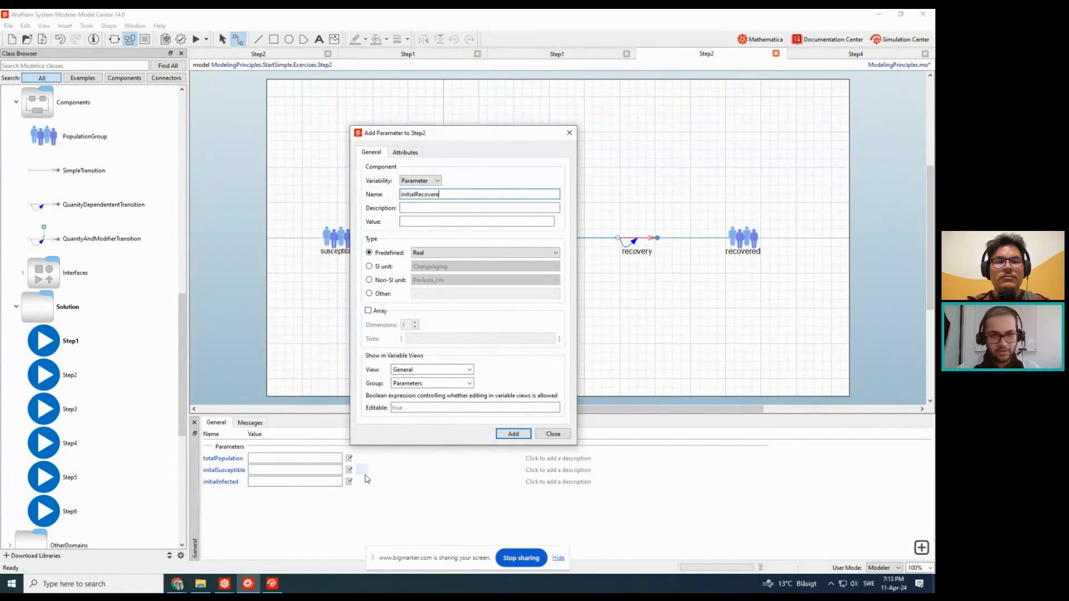
pyautogui.write('d')
pyautogui.press('Return')
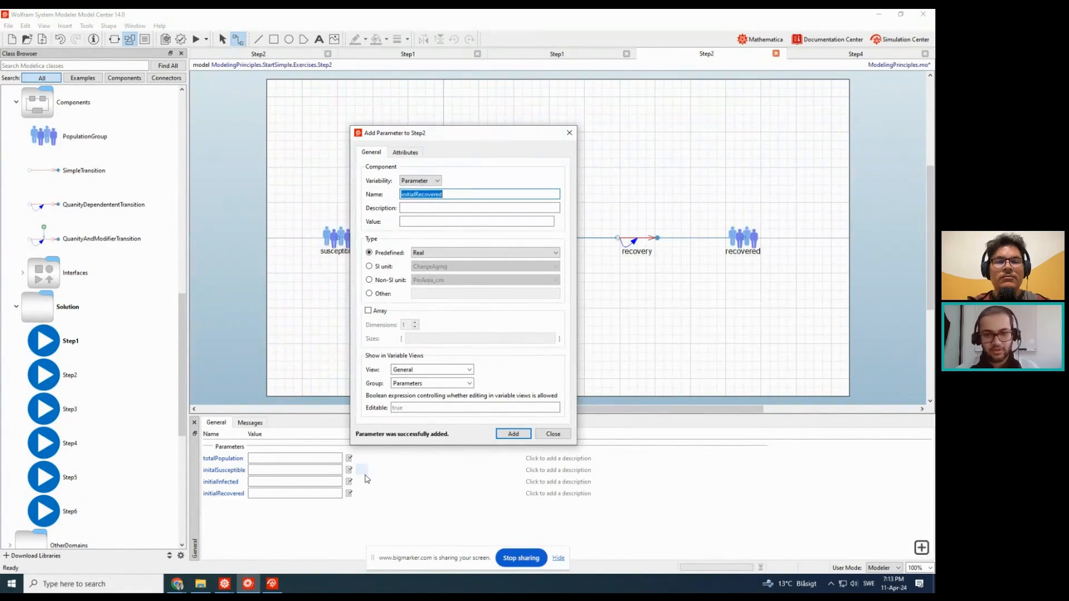
pyautogui.click(553, 433)
# - Set the value of totalPopulation to the expression intialSusceptible + initialInfected + initialRecovered
pyautogui.click(295, 459)
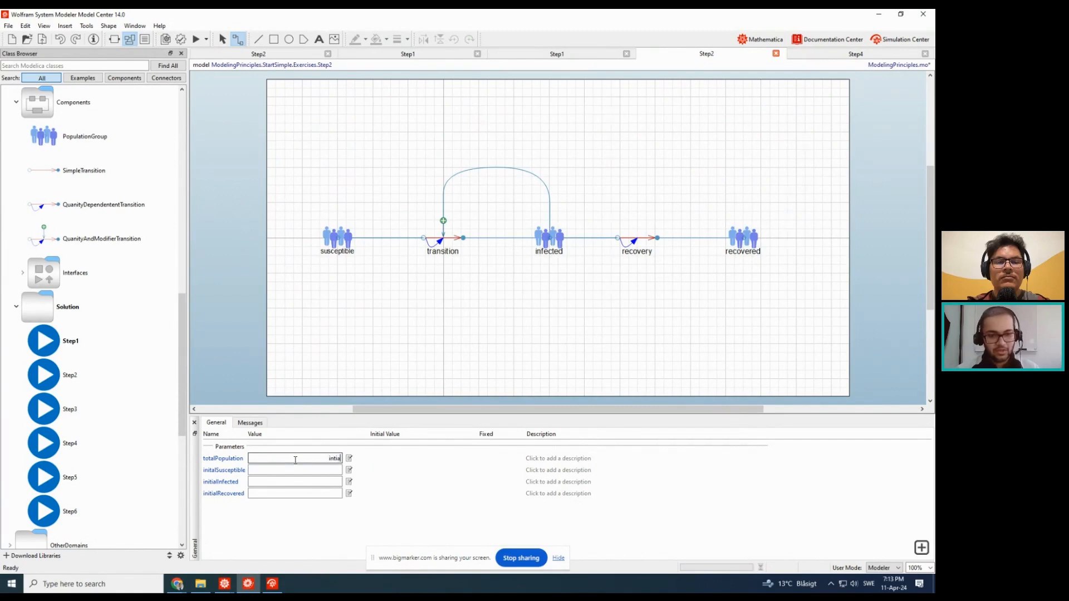
pyautogui.write('intialSus')
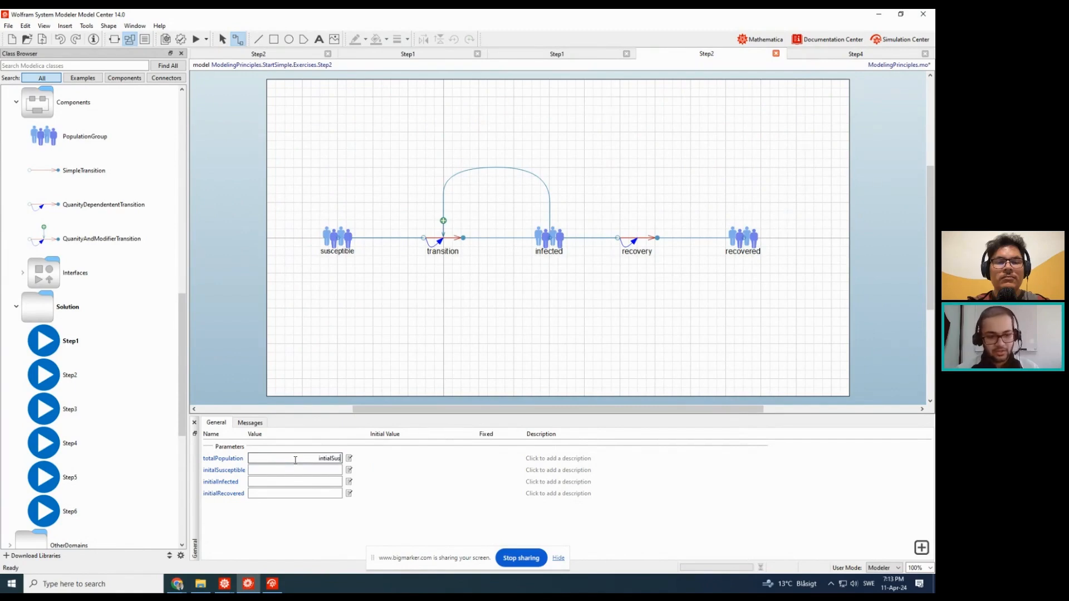
pyautogui.write('ceptible')
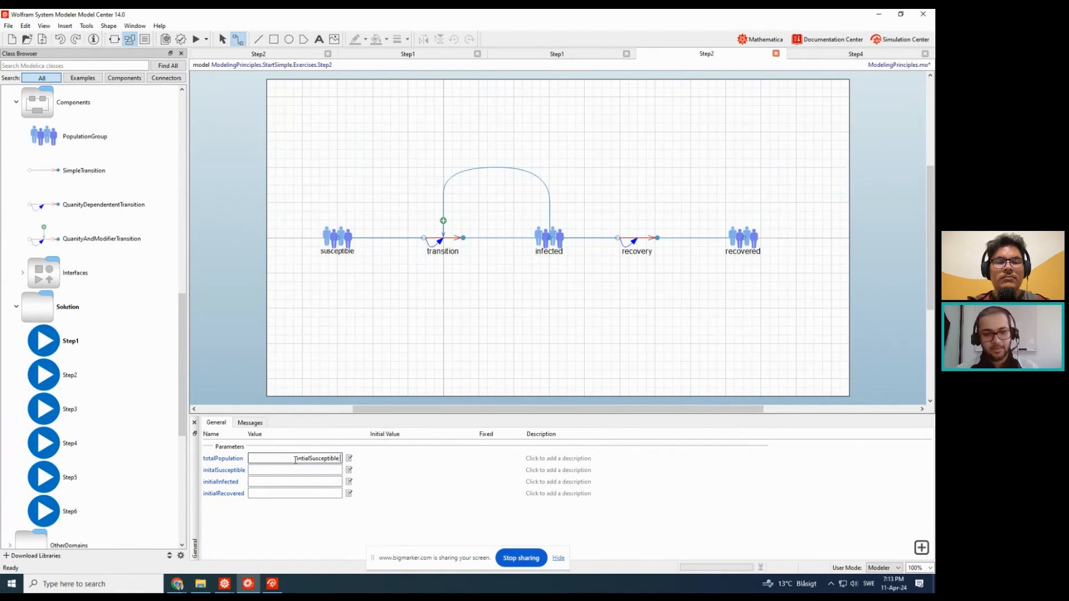
pyautogui.write(' + initial')
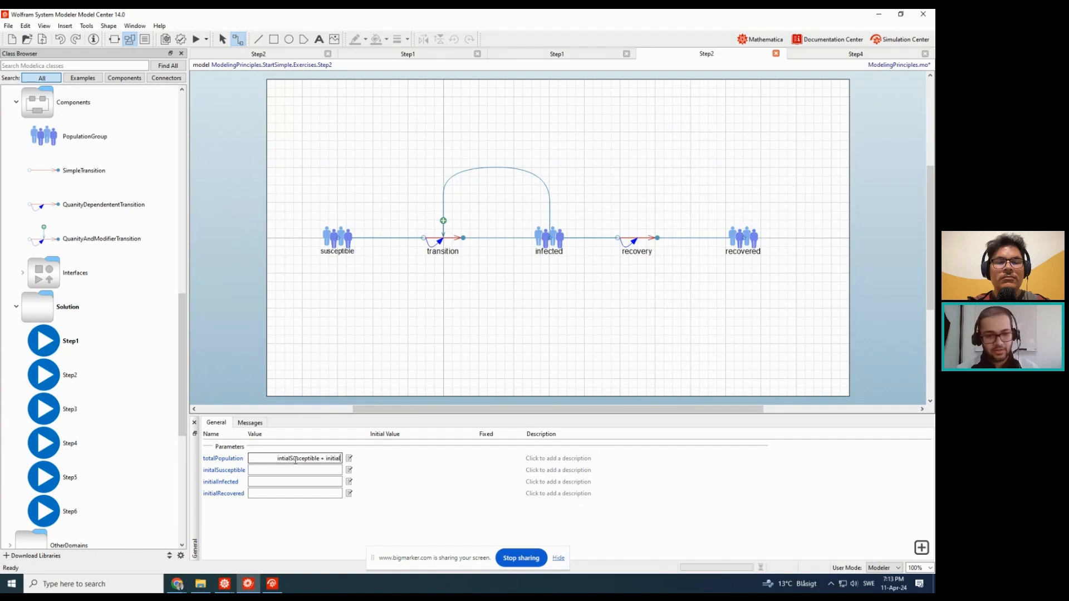
pyautogui.write('Infect')
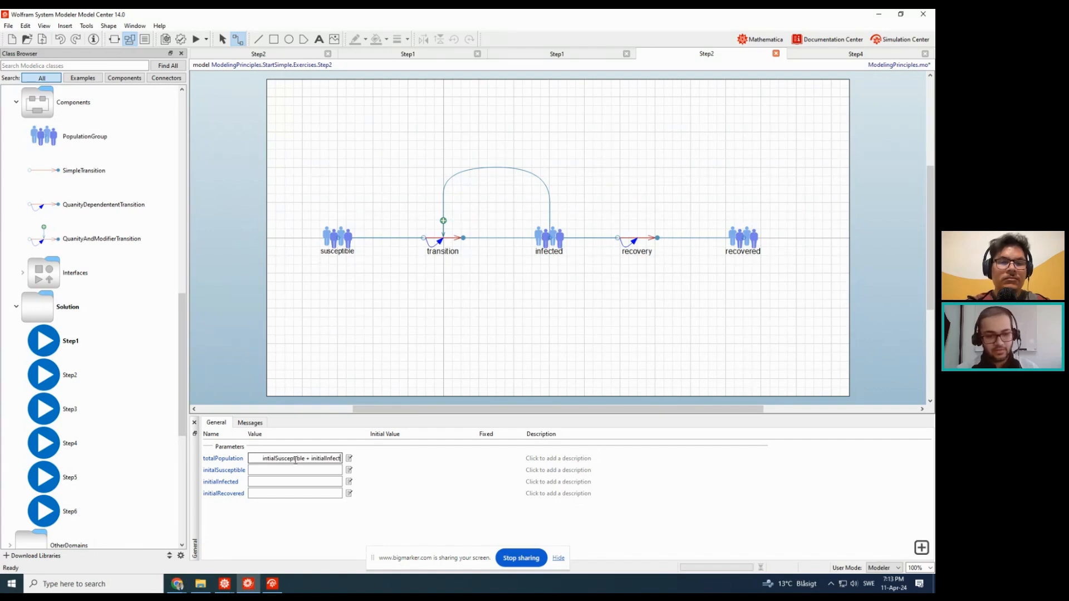
pyautogui.write('ed + in')
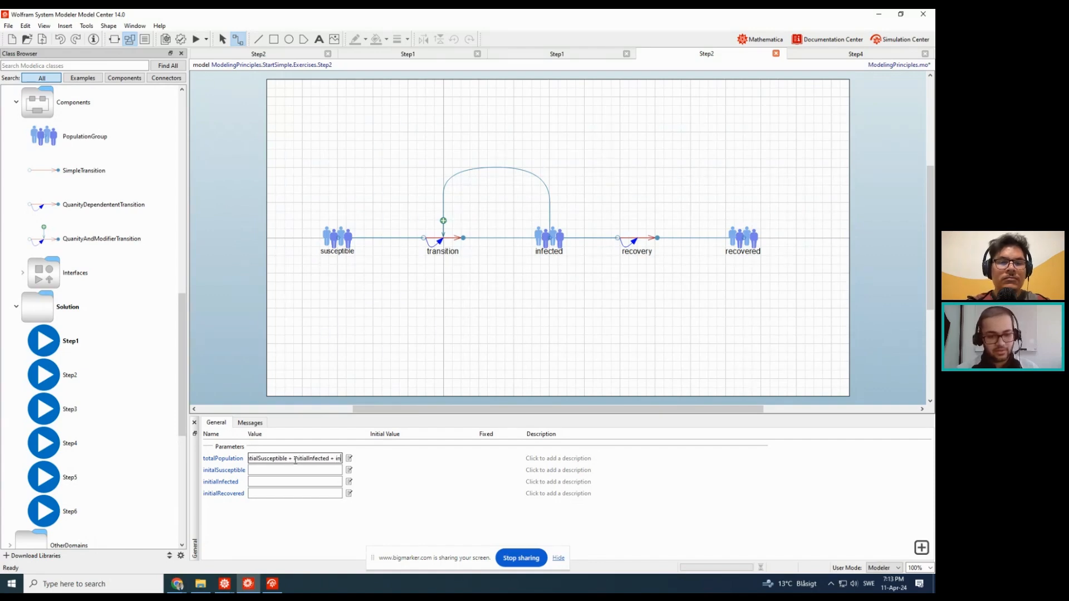
pyautogui.write('itialRecovered')
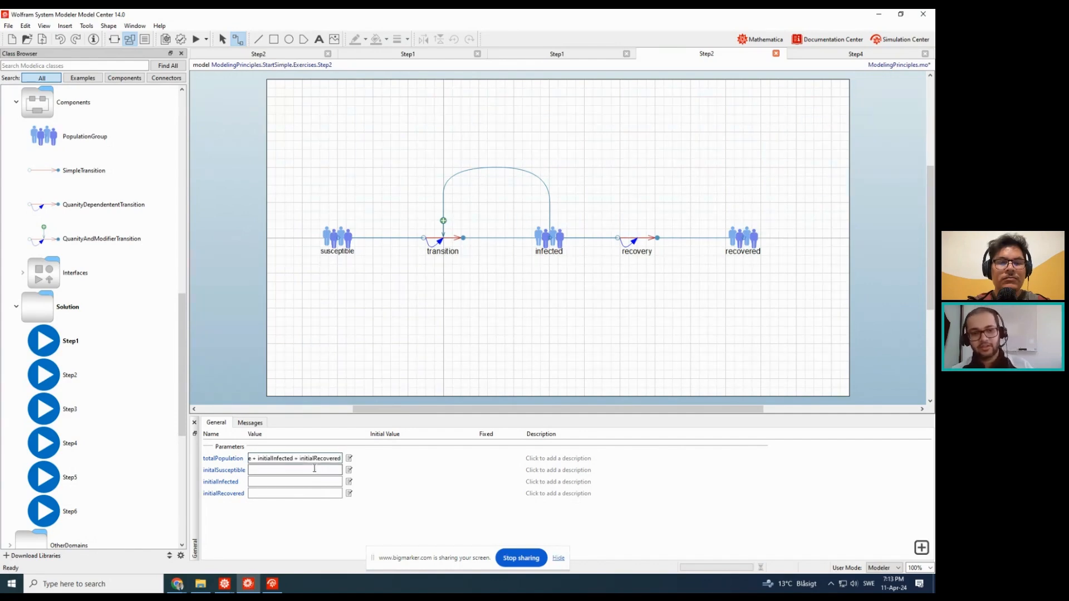
# - Set the Step2 model's initial values to 99 for initalSusceptible, 1 for initialInfected and 0 for initialRecovered
pyautogui.click(316, 470)
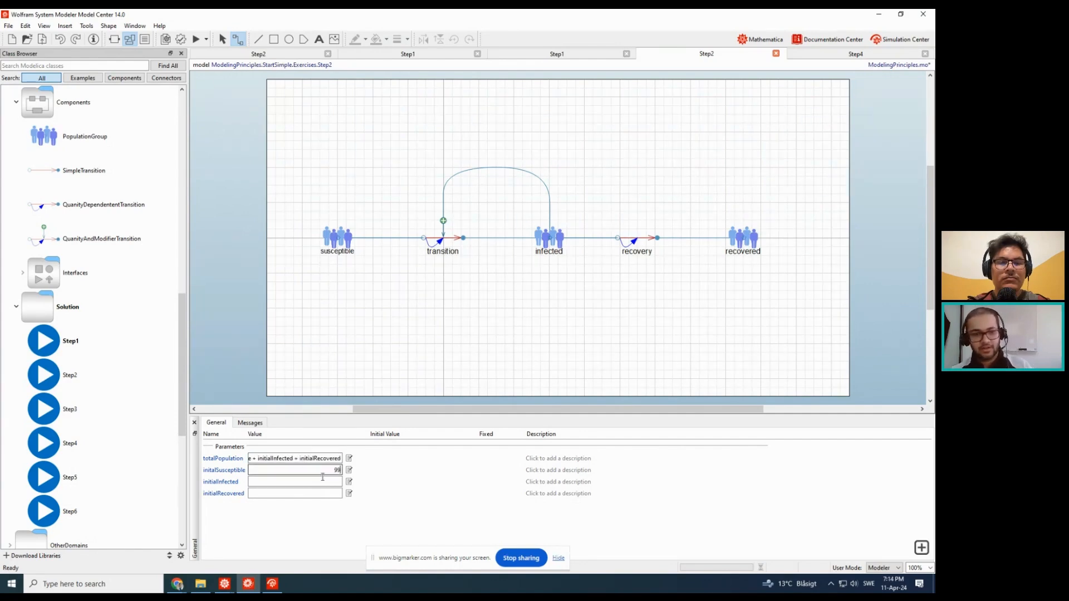
pyautogui.click(325, 482)
pyautogui.click(329, 493)
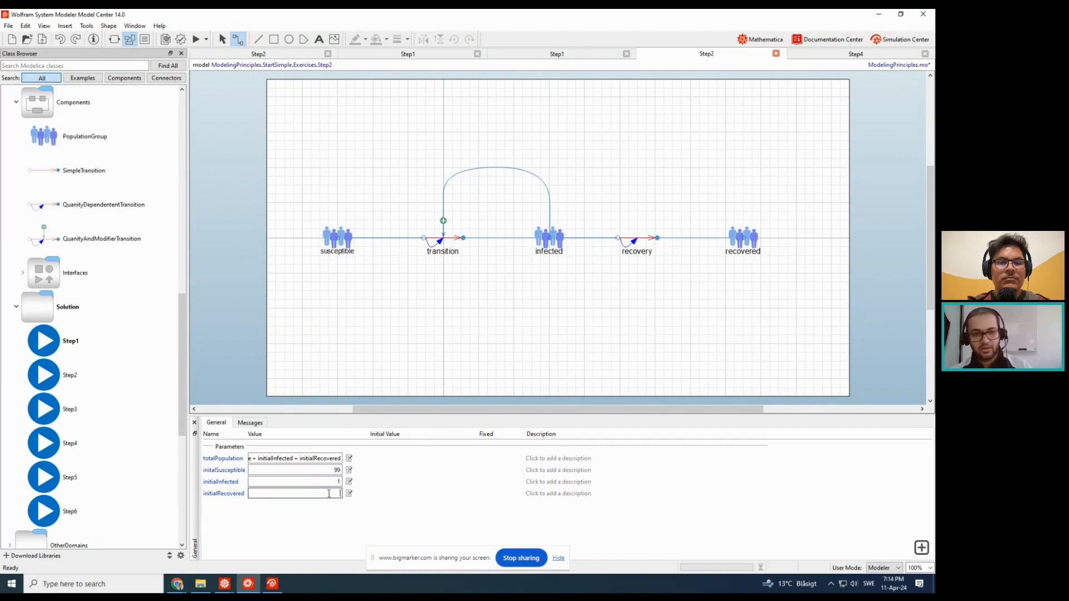
pyautogui.click(388, 528)
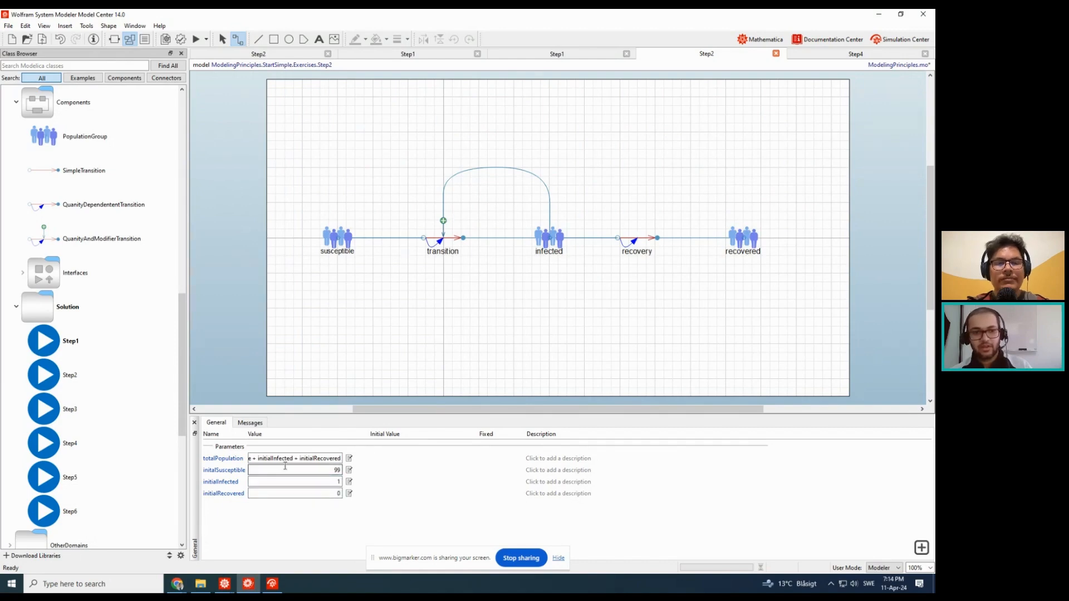
# - Set the initialPopulation of the susceptible population group to initialSuceptible
pyautogui.click(346, 254)
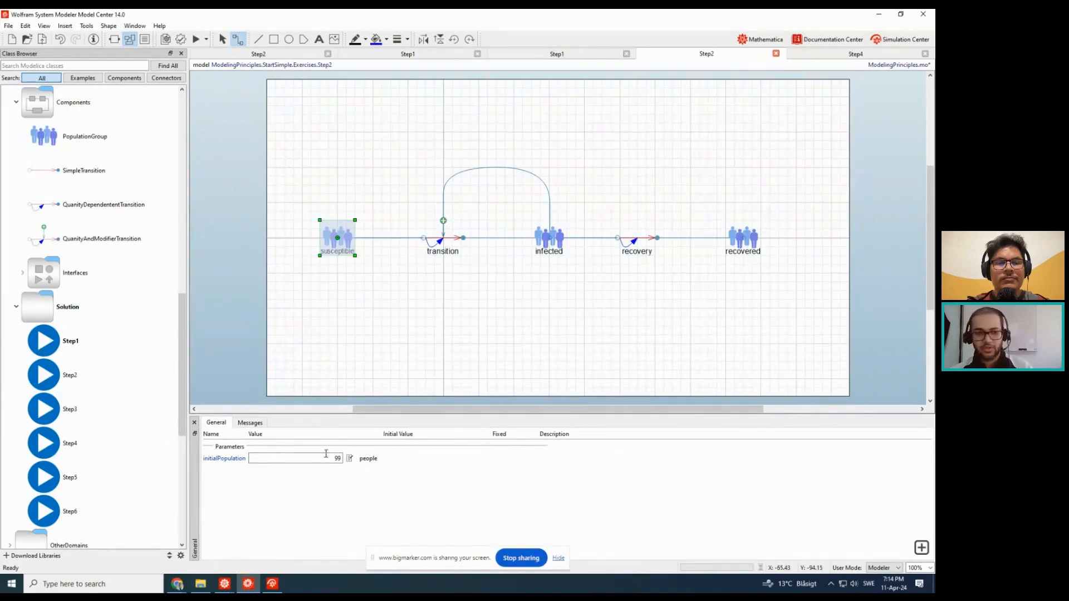
pyautogui.click(328, 457)
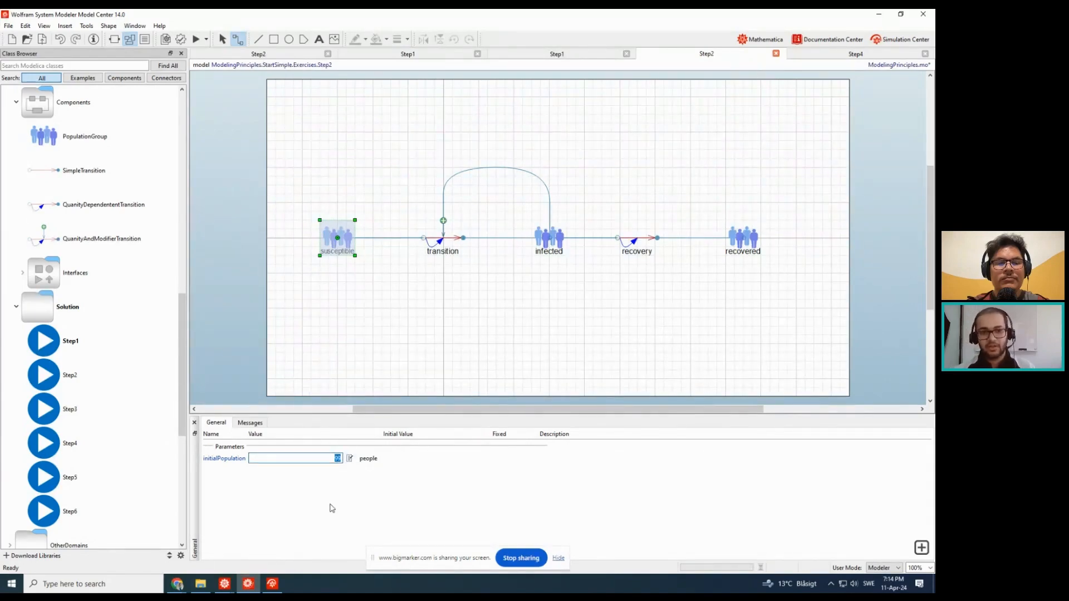
pyautogui.write('initialSuc')
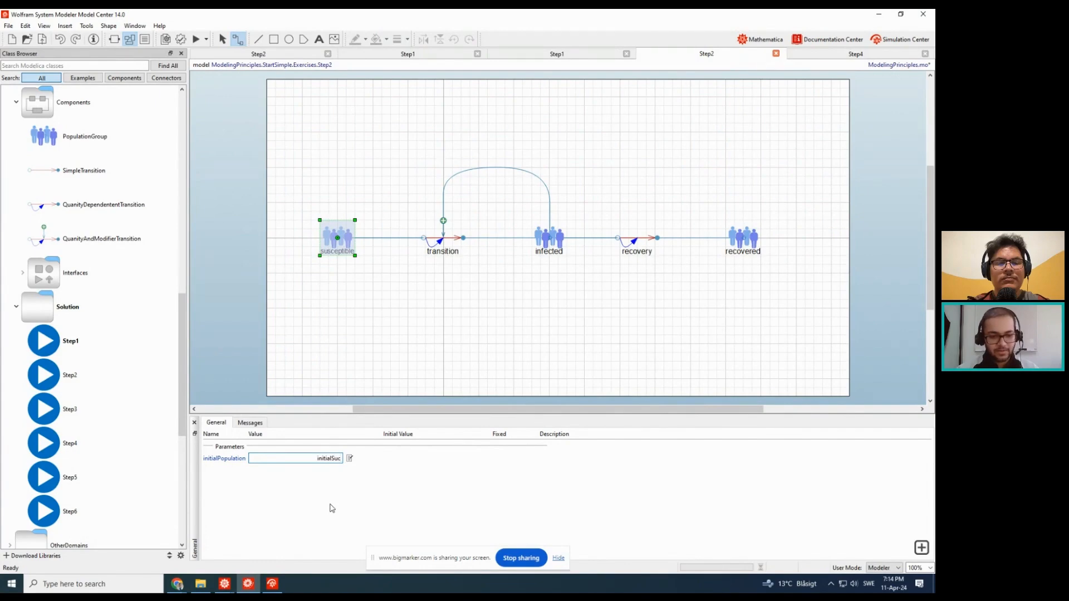
pyautogui.write('eptible')
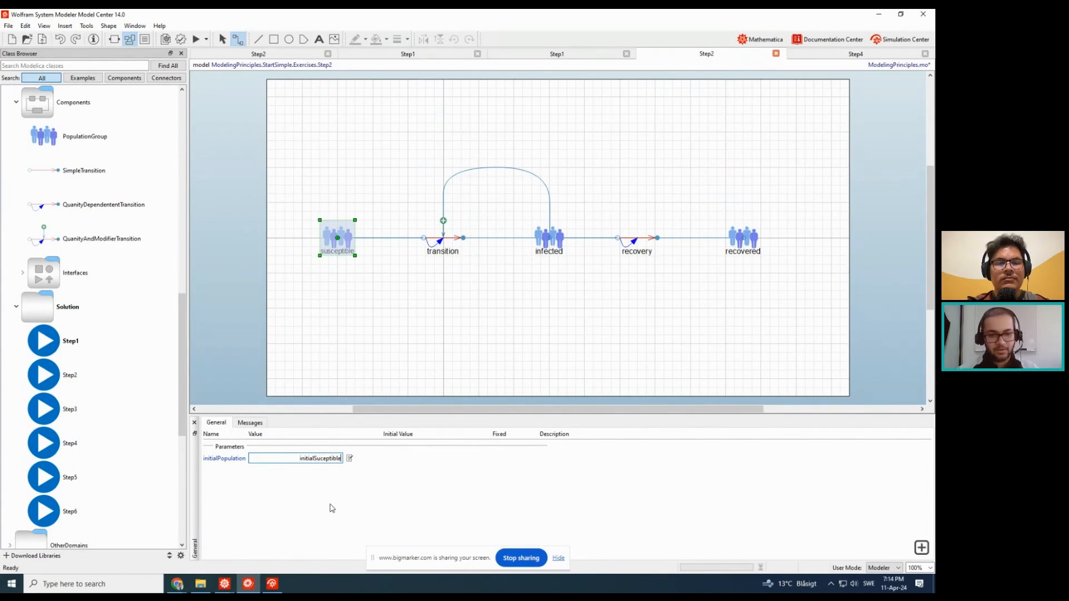
# - Set the initialPopulation of the infected group to initilaInfected and that of the recovered group to initialRecovered
pyautogui.click(552, 252)
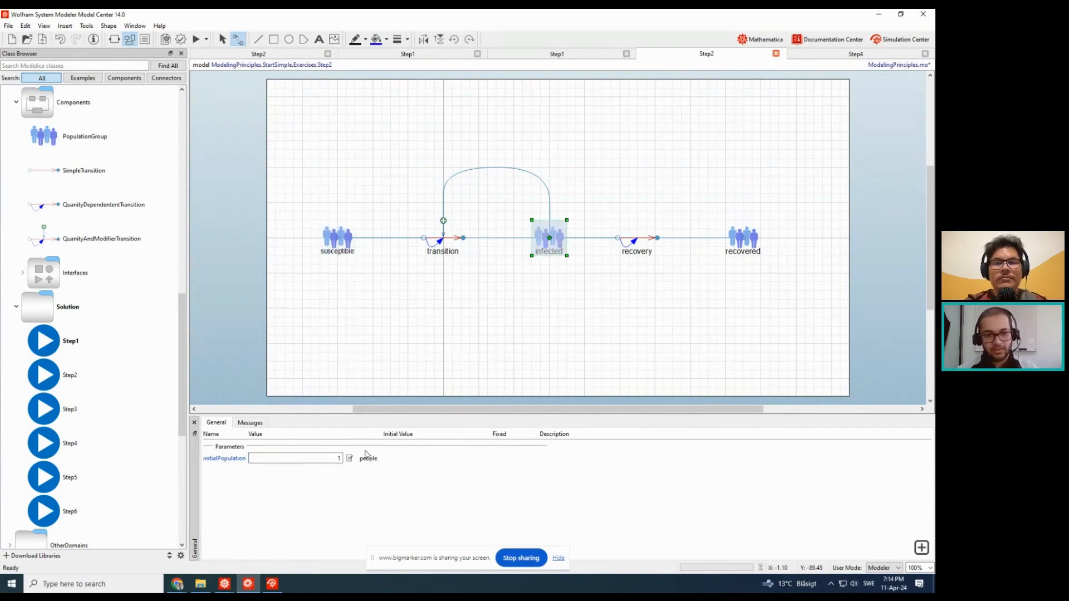
pyautogui.write('initialnfected')
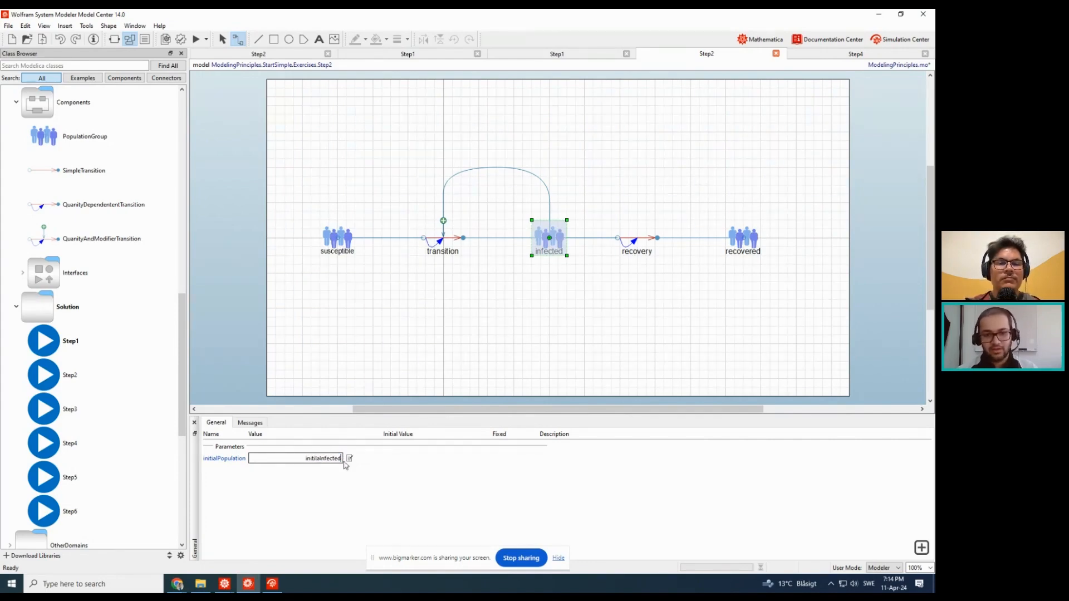
pyautogui.click(731, 248)
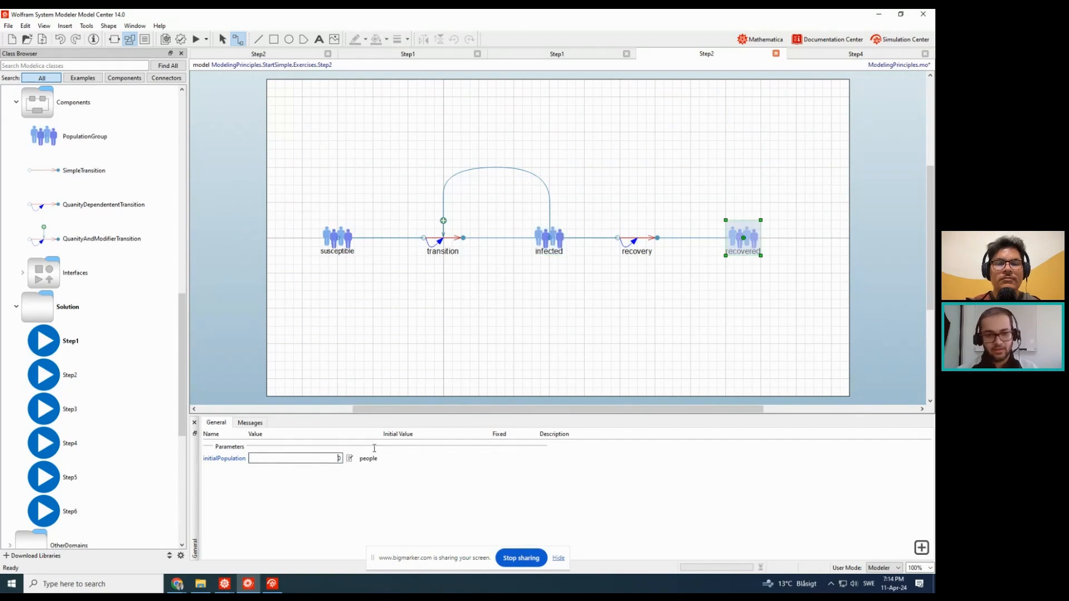
pyautogui.write('ini')
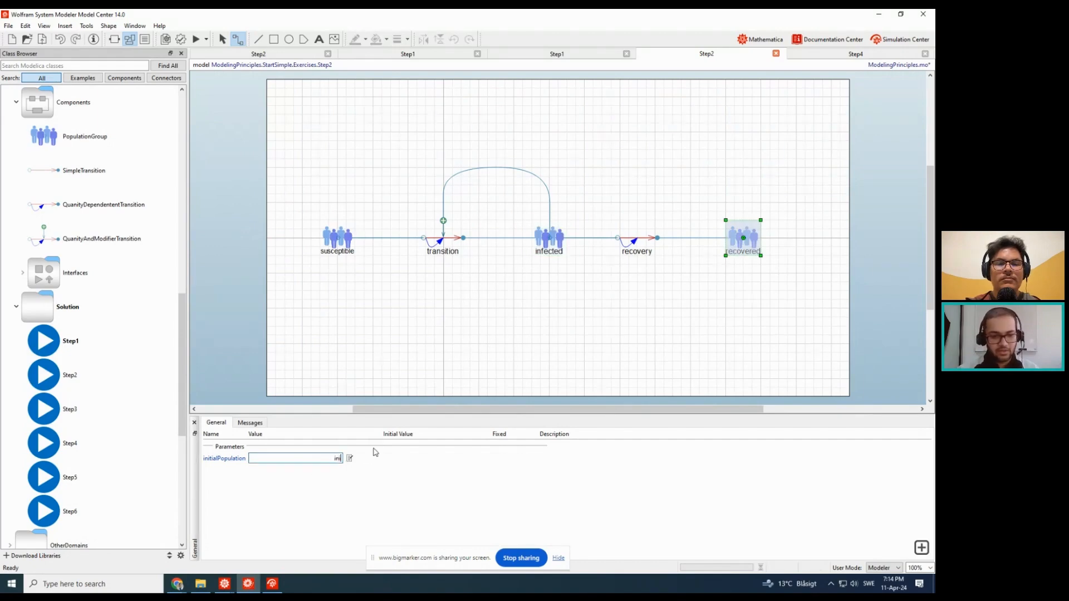
pyautogui.write('tialRecovered')
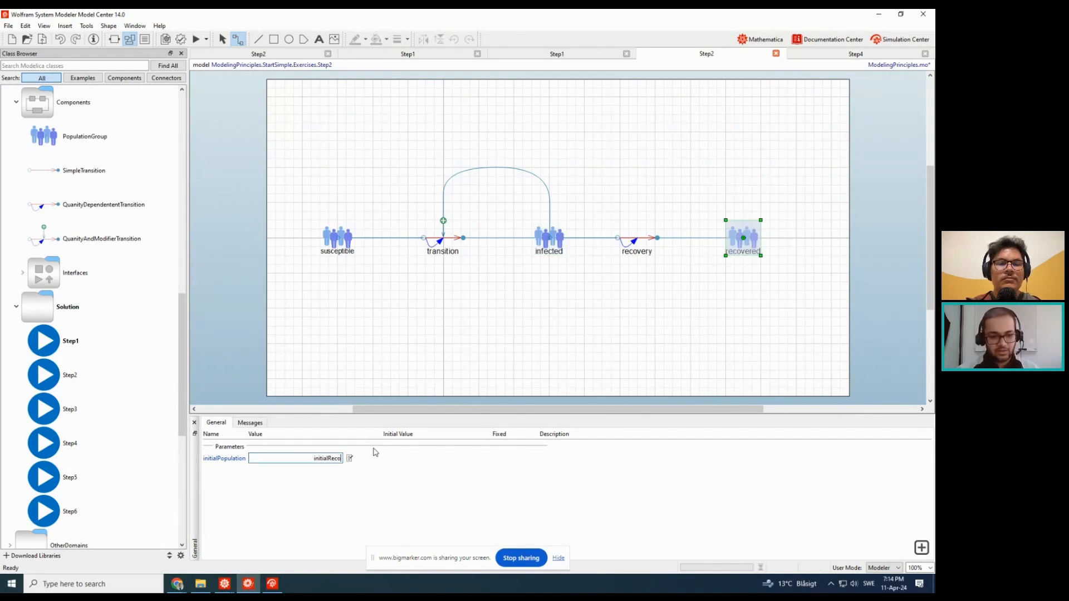
pyautogui.click(438, 374)
# - Review the initialPopulation expressions of the susceptible, infected and recovered groups, and return to the Step2 model's parameters
pyautogui.click(336, 246)
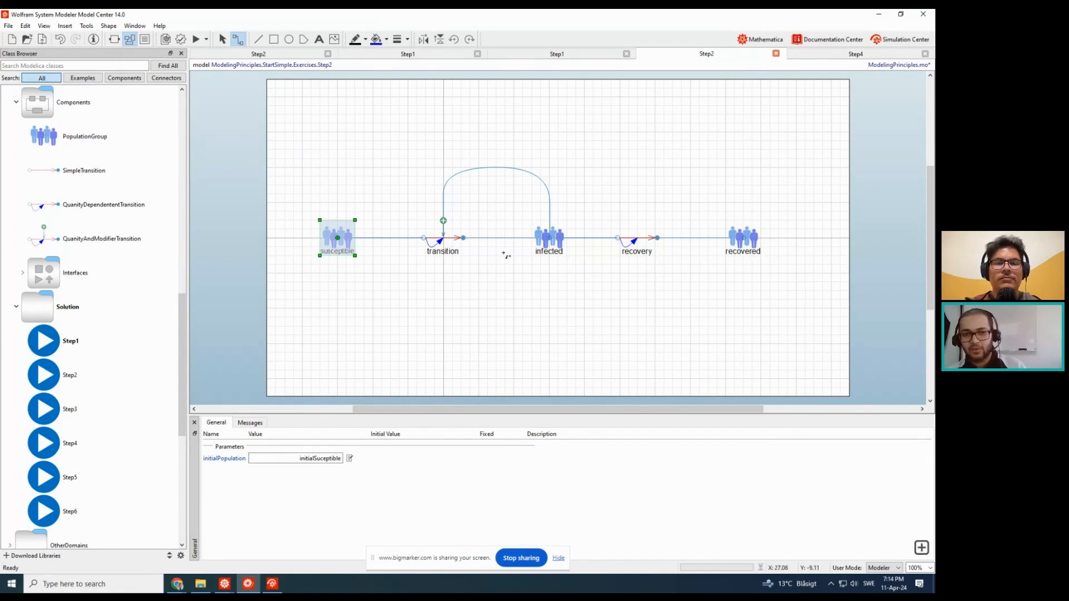
pyautogui.click(548, 243)
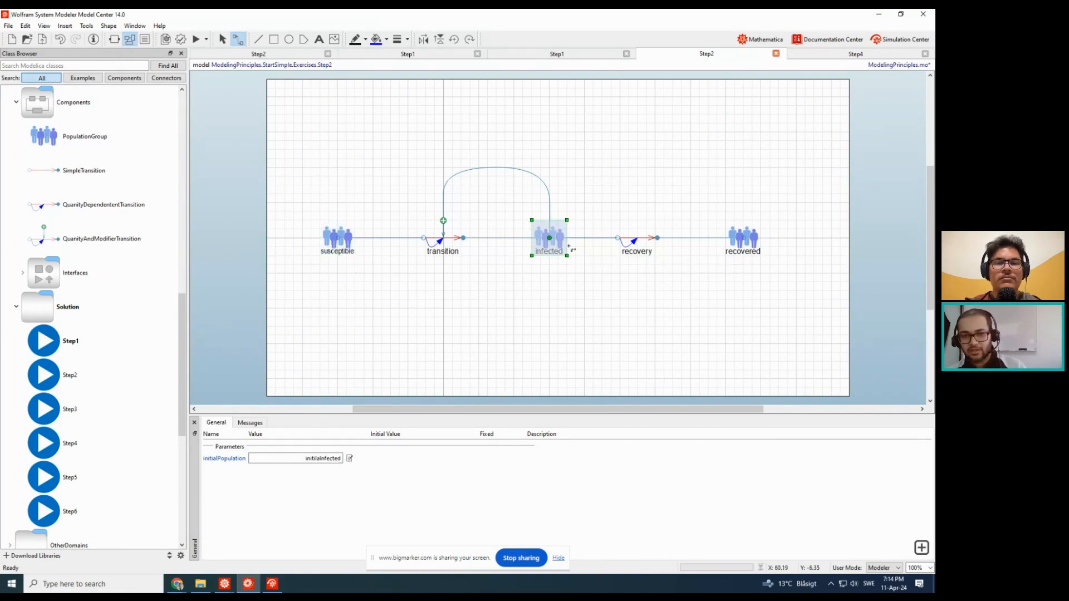
pyautogui.click(727, 248)
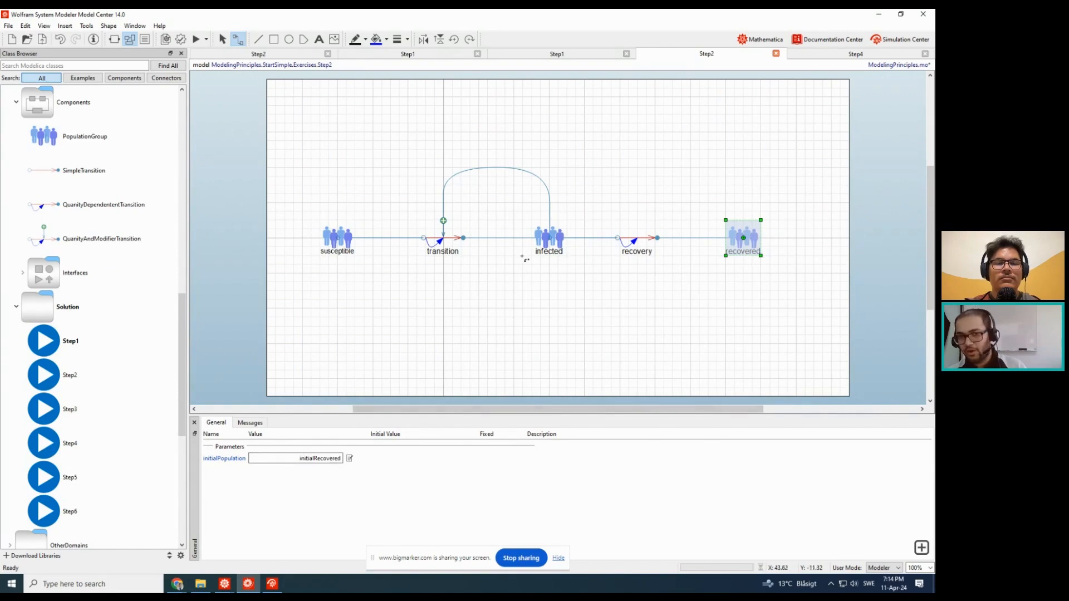
pyautogui.click(544, 250)
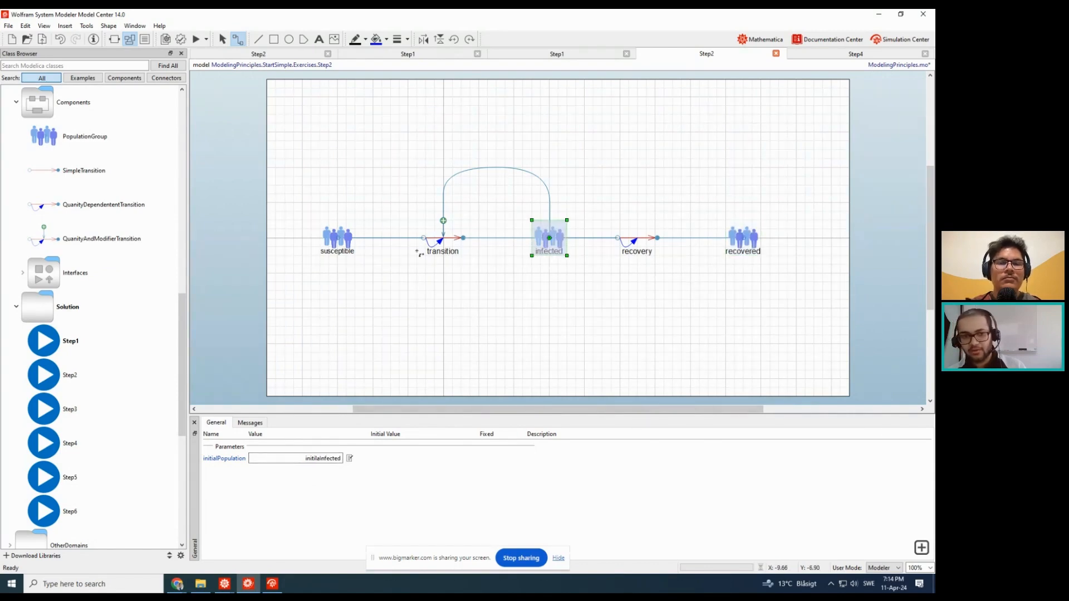
pyautogui.click(343, 248)
pyautogui.click(401, 369)
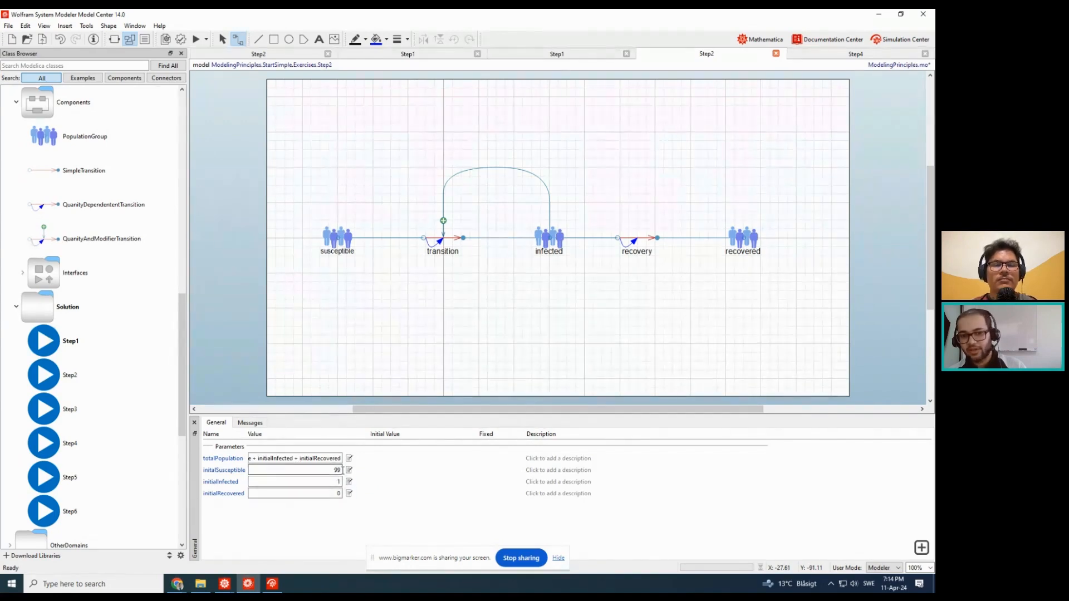
pyautogui.rightClick(219, 463)
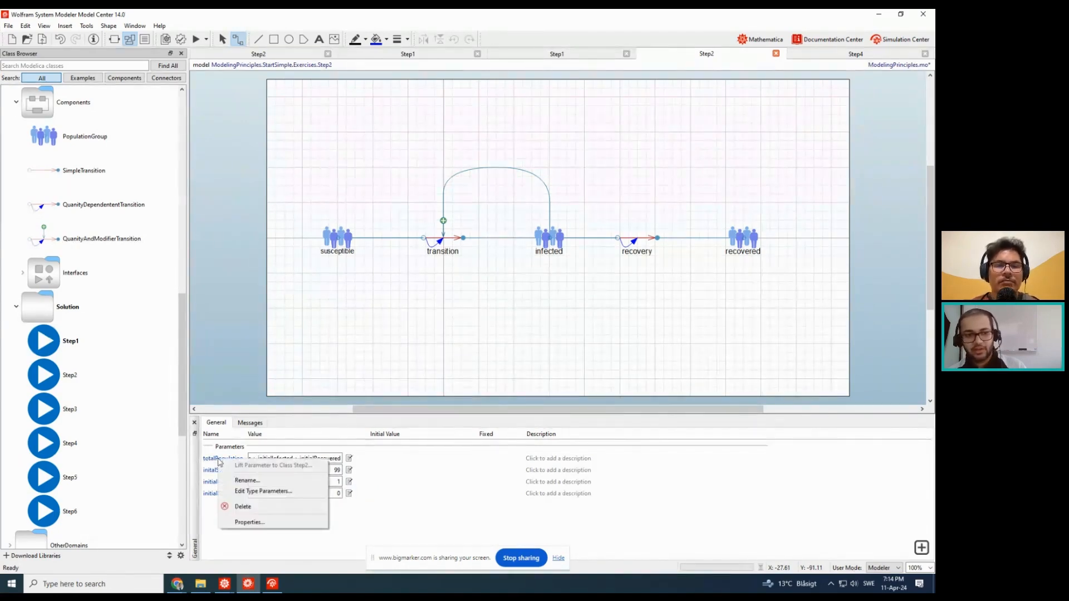
pyautogui.click(410, 501)
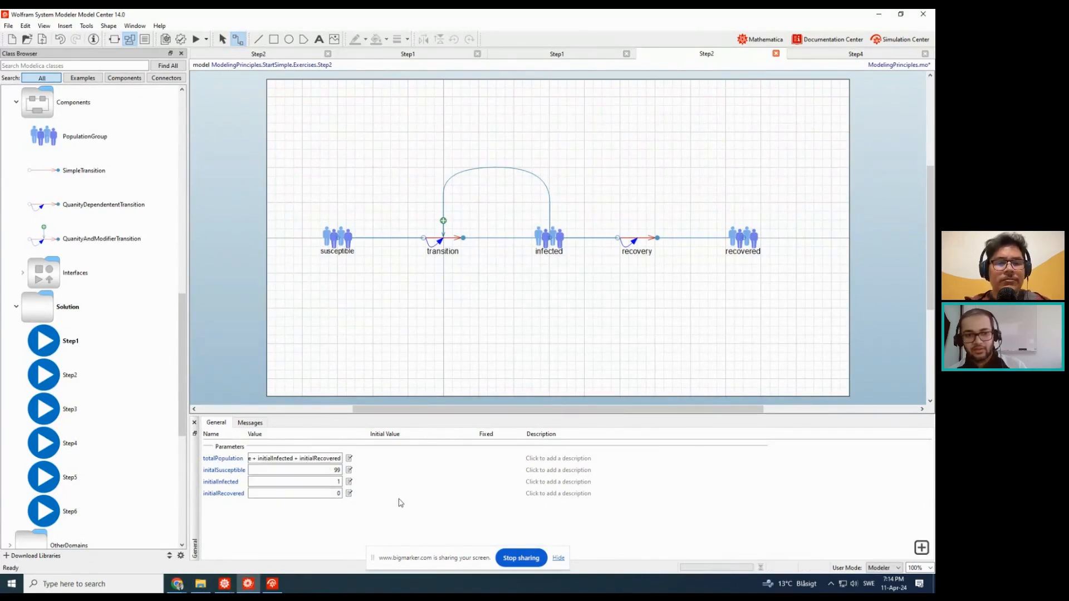
pyautogui.rightClick(321, 518)
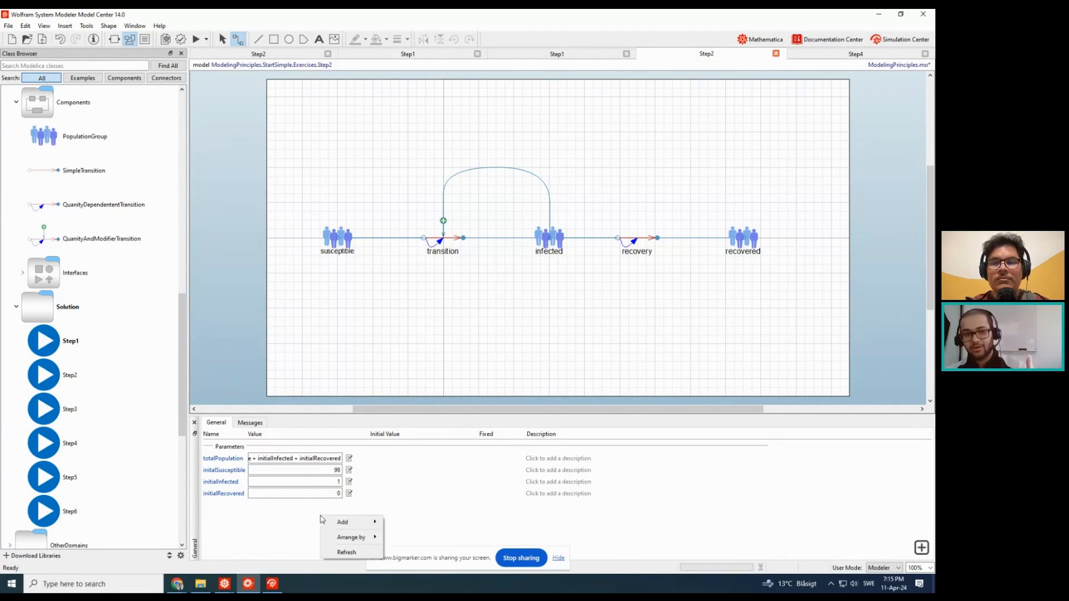
pyautogui.moveTo(337, 522)
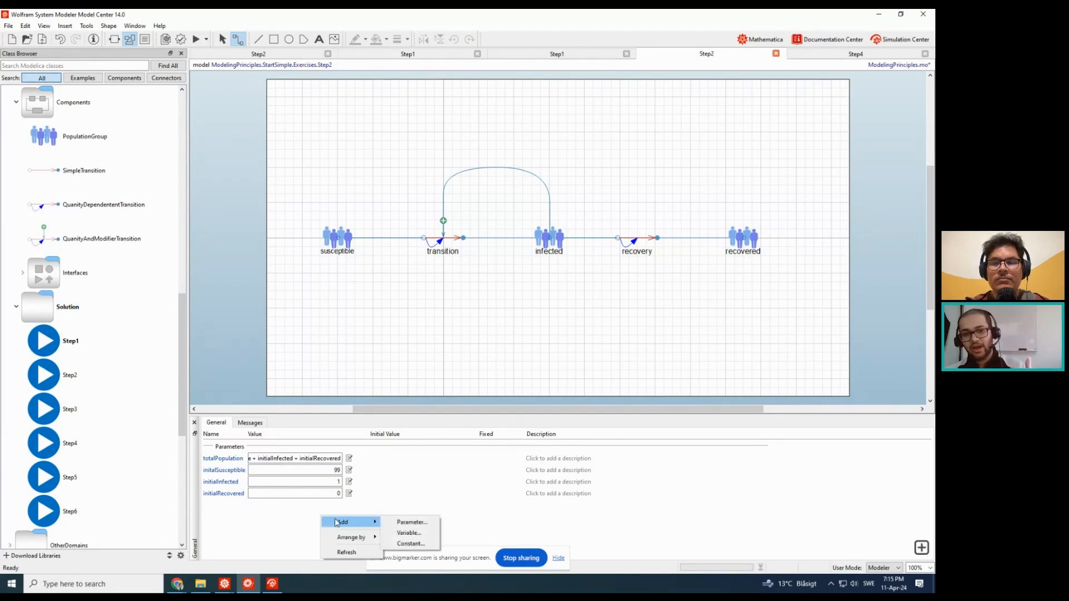
pyautogui.click(406, 523)
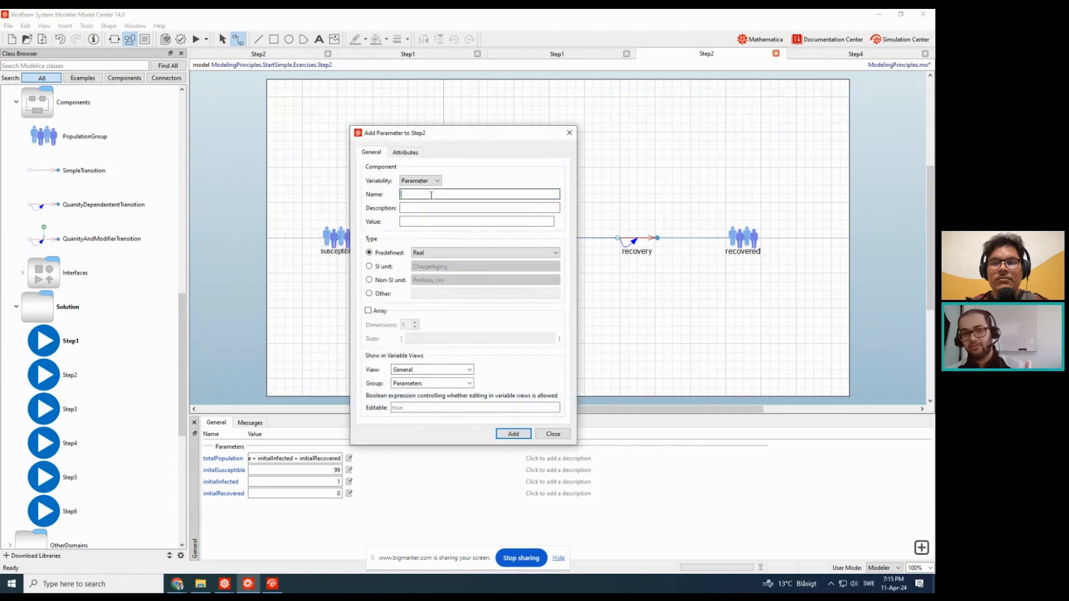
pyautogui.click(551, 434)
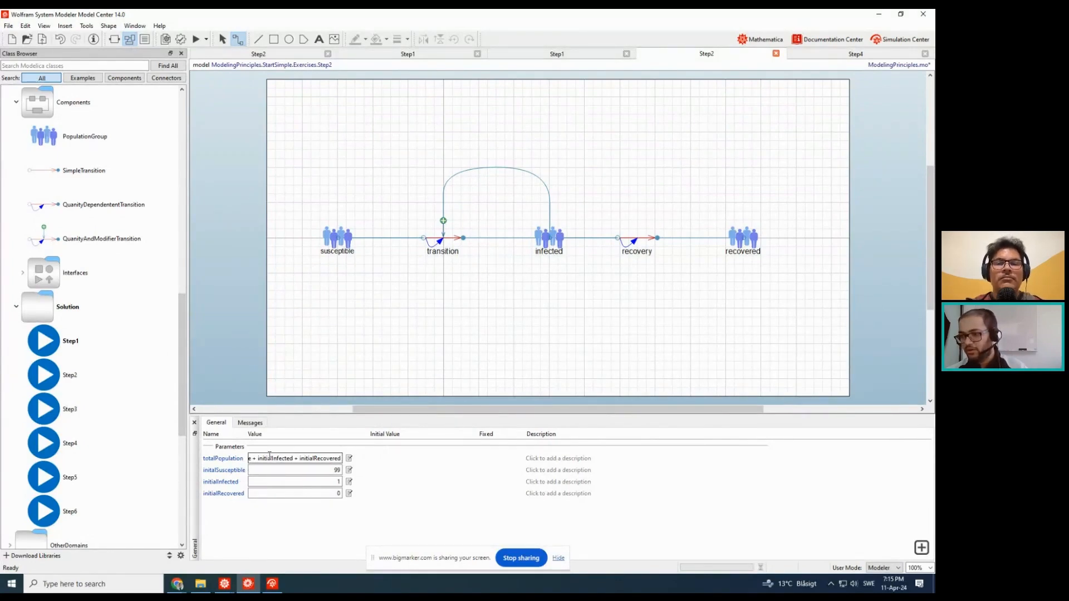
# - Make the totalPopulation parameter non-editable in variable views by setting its Editable expression to false
pyautogui.rightClick(233, 464)
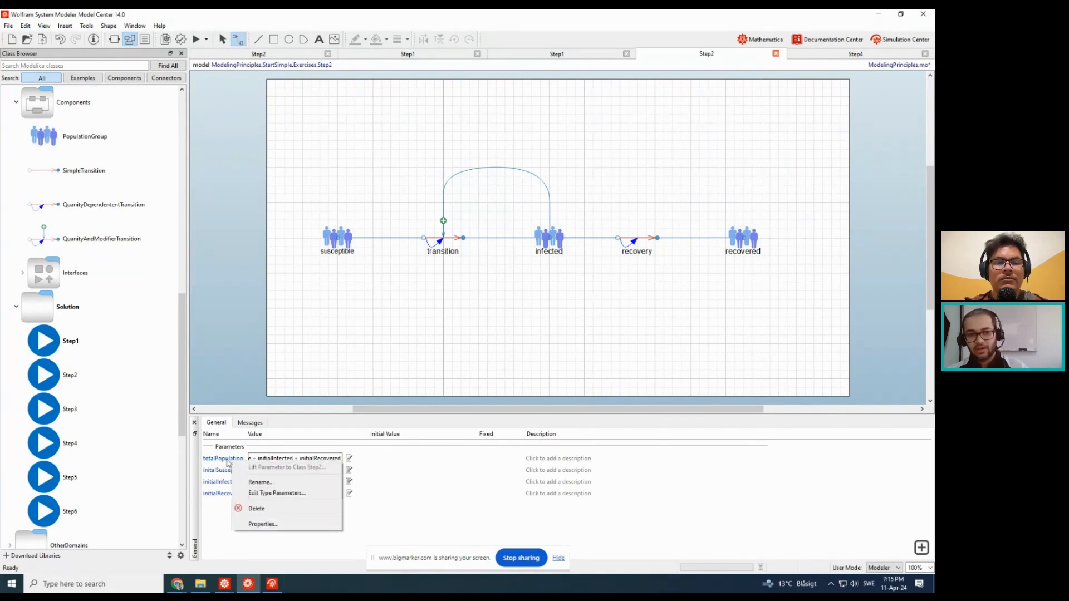
pyautogui.click(263, 525)
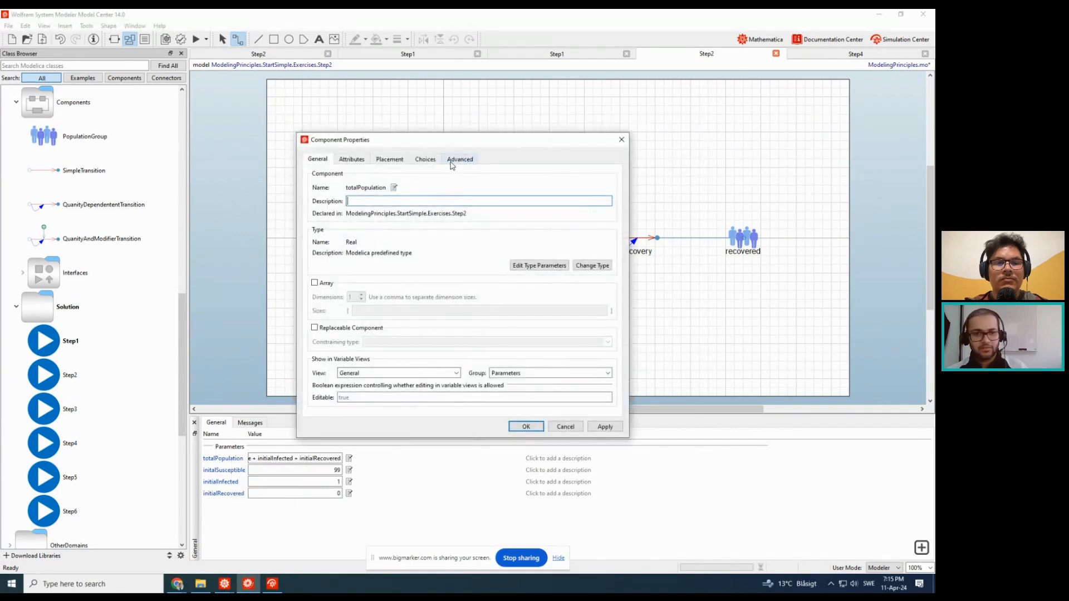
pyautogui.click(376, 400)
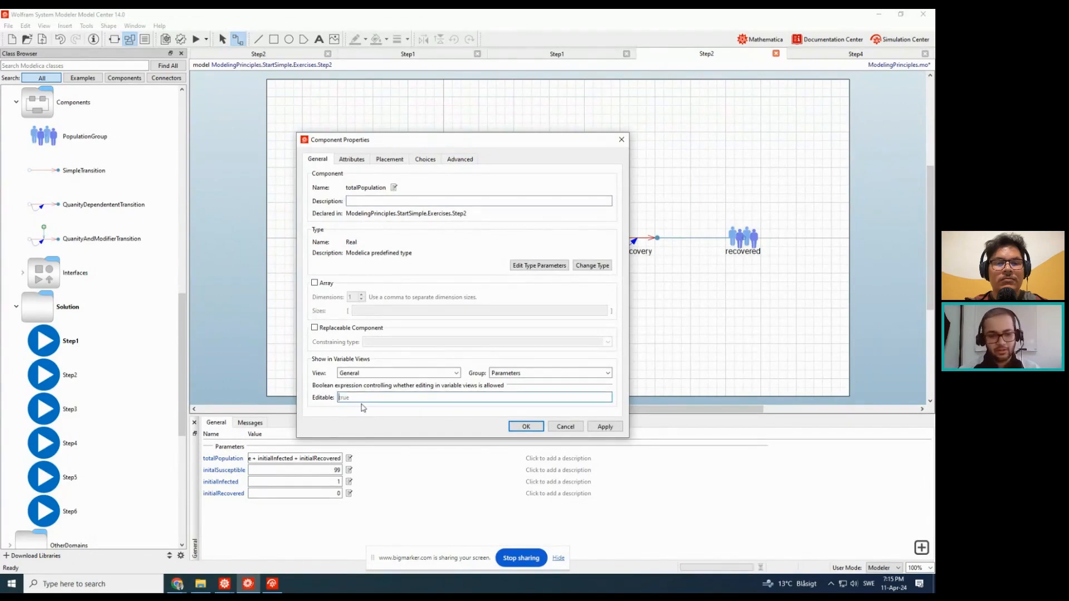
pyautogui.write('fals')
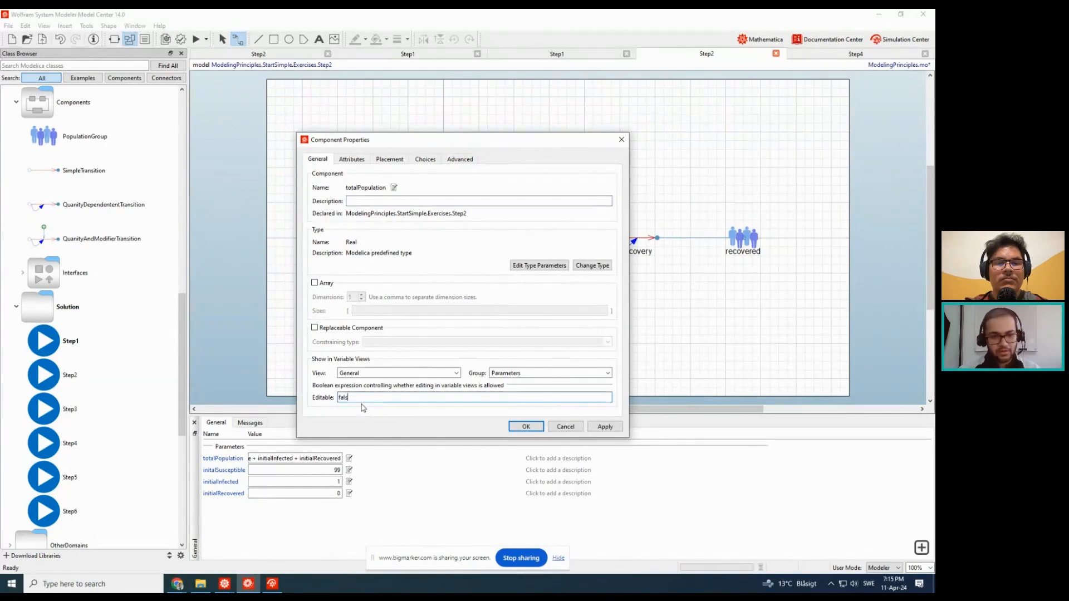
pyautogui.write('e')
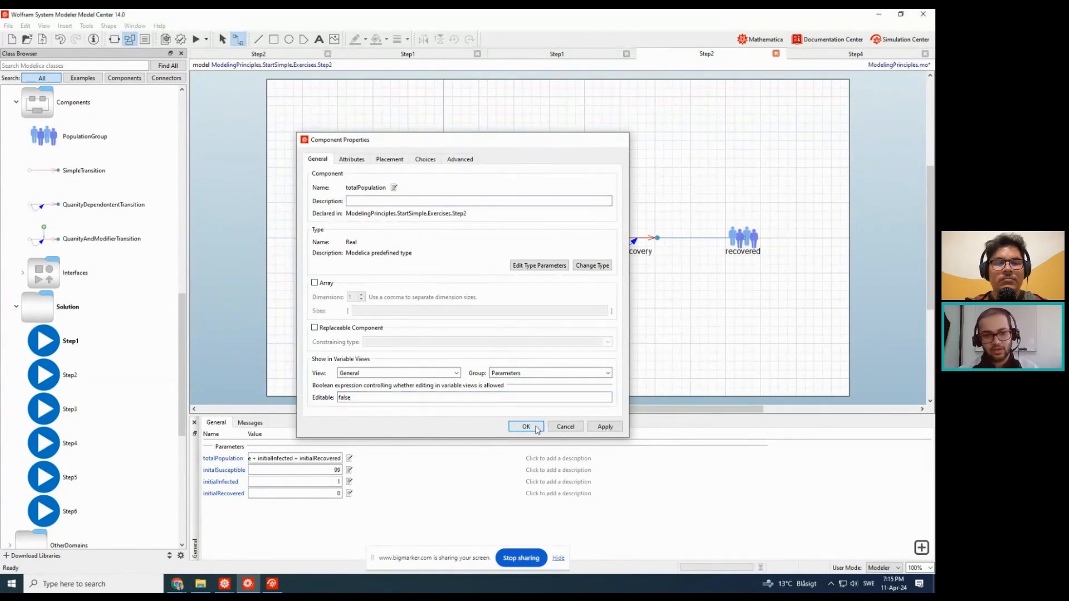
pyautogui.click(526, 427)
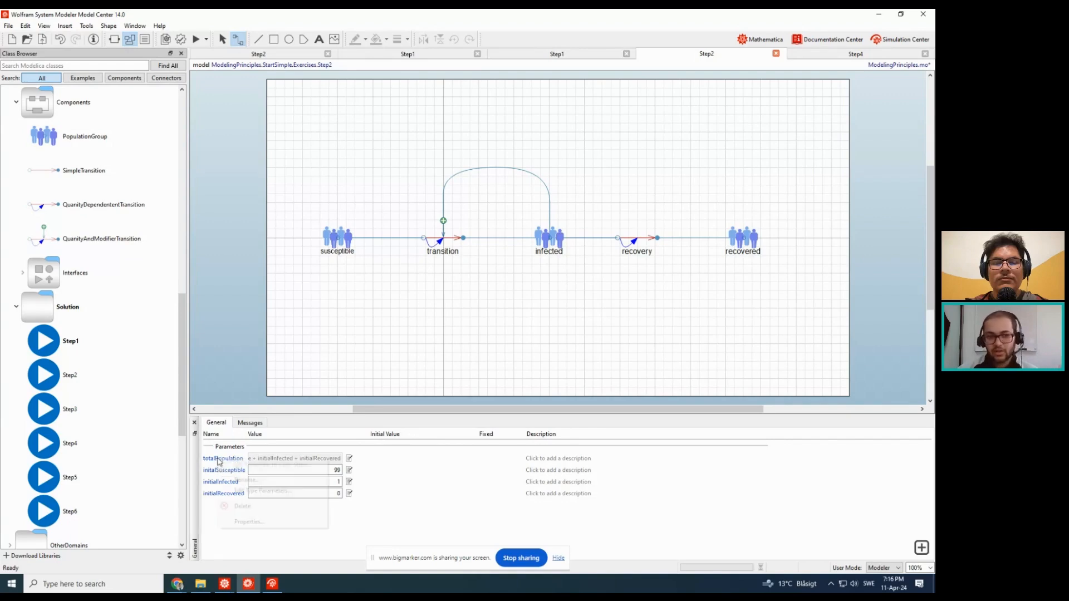
# - Examine the Editable expression in the component properties of totalPopulation and close them without changes
pyautogui.rightClick(217, 462)
pyautogui.click(270, 523)
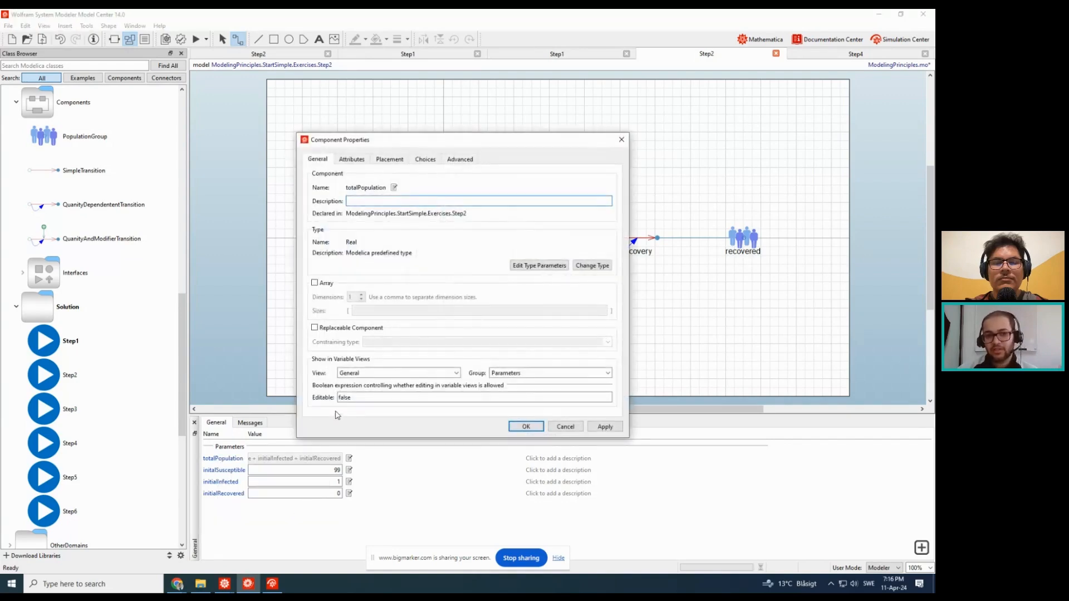
pyautogui.doubleClick(345, 397)
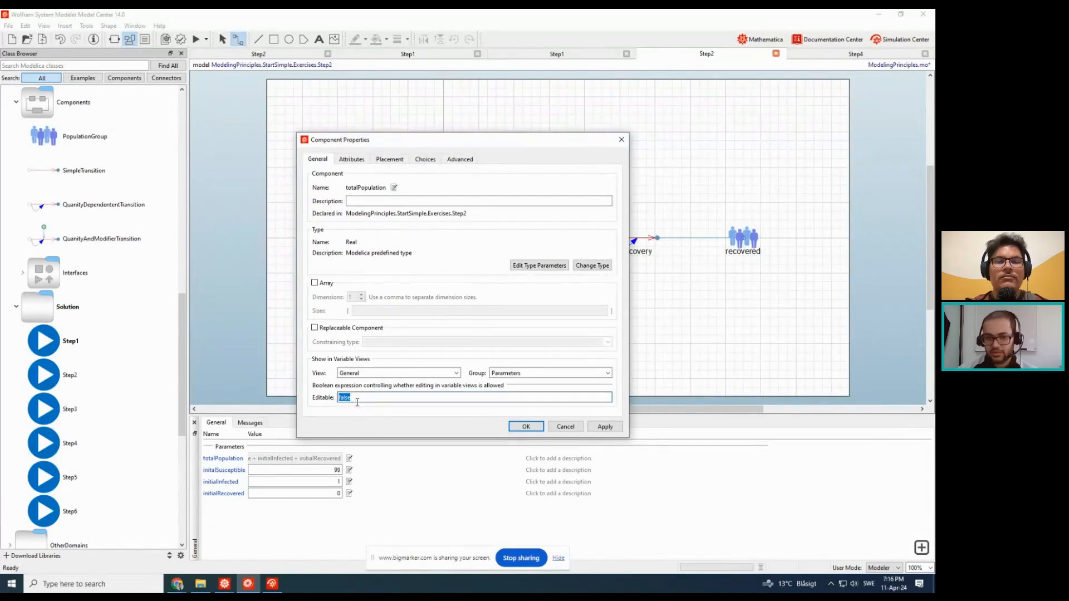
pyautogui.click(572, 428)
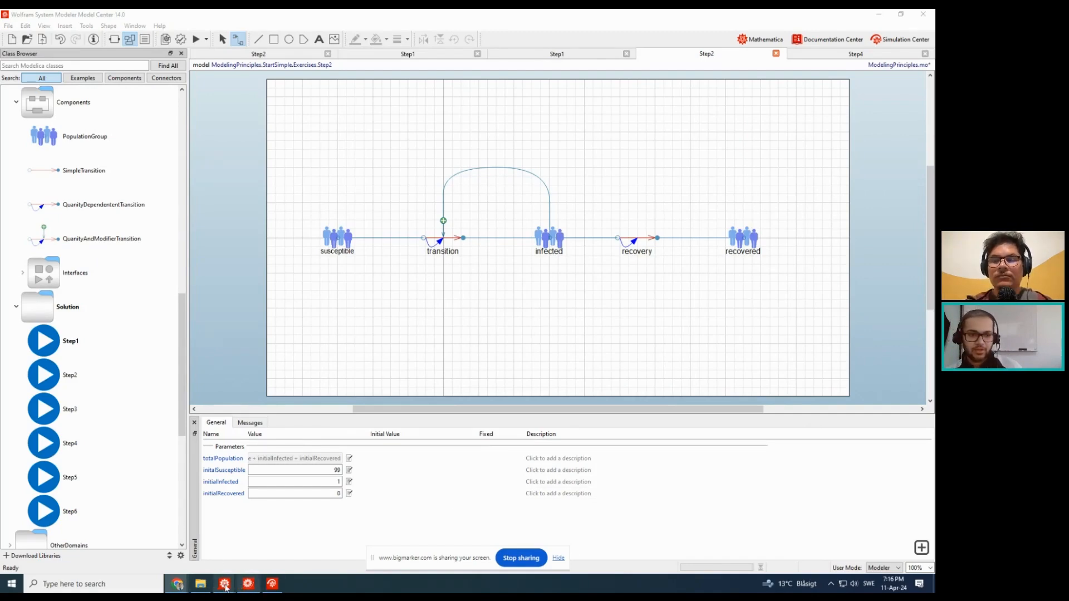
# - Switch to the Start Simple notebook in Mathematica and examine the simulation and uncertainty plots of the Step5 solution model
pyautogui.moveTo(226, 588)
pyautogui.click(232, 561)
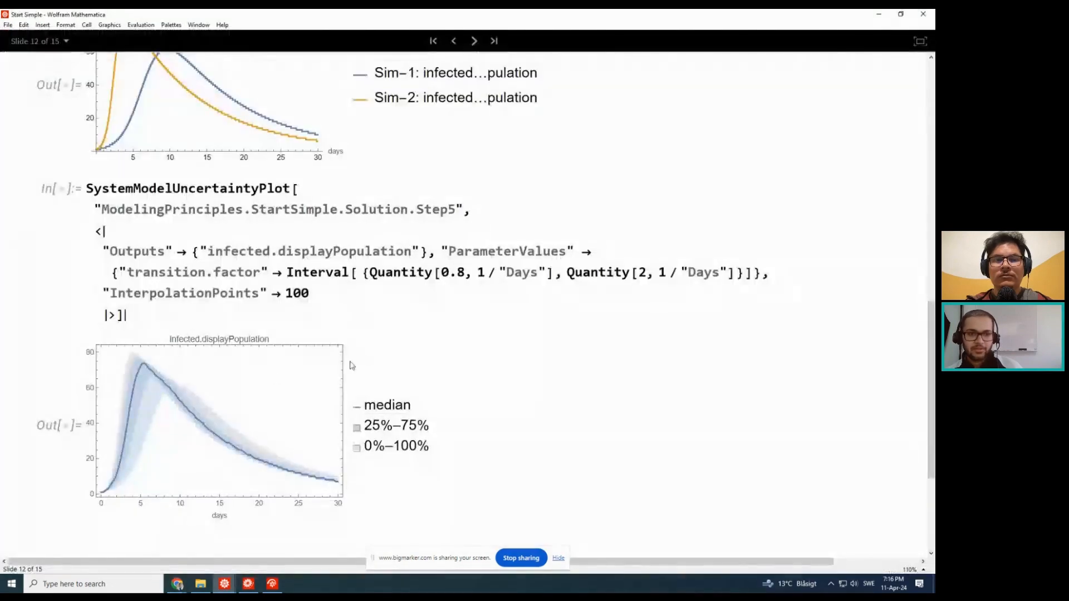
pyautogui.scroll(3, 267, 364)
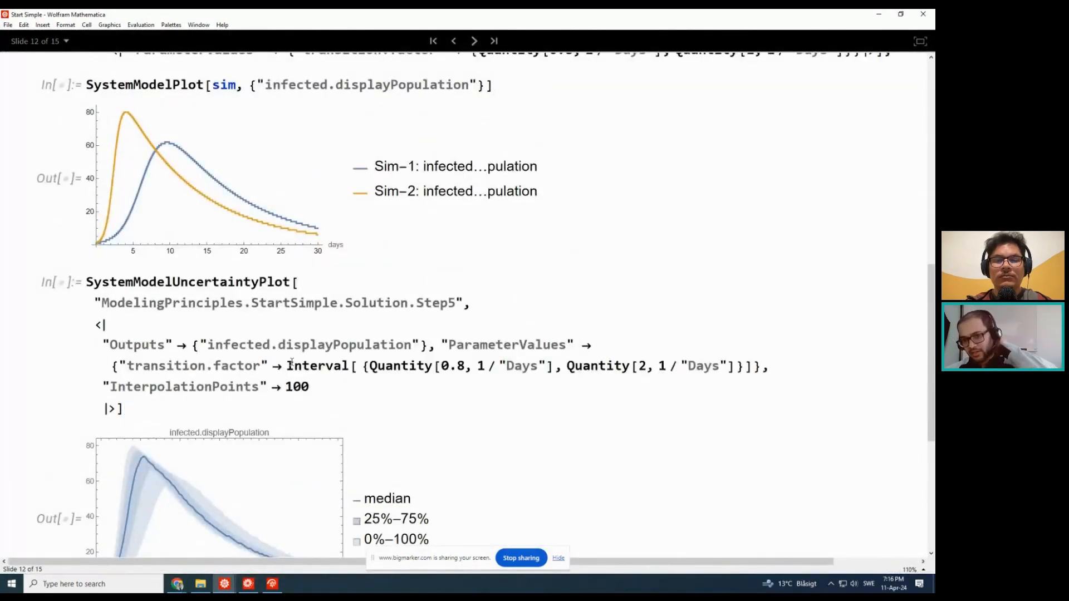
pyautogui.scroll(-2, 356, 379)
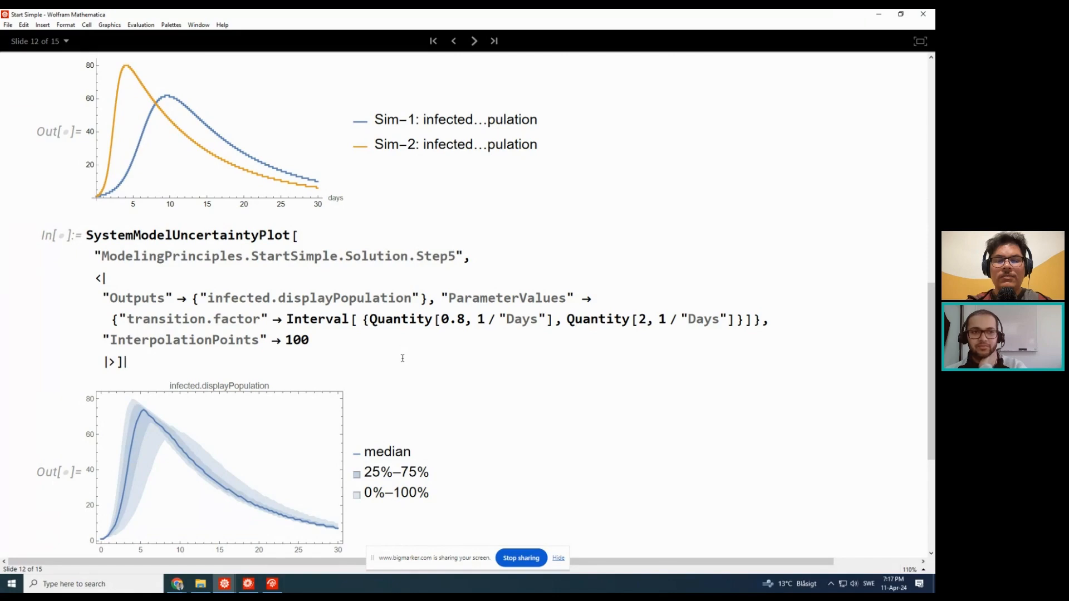
pyautogui.scroll(1, 403, 358)
pyautogui.scroll(1, 402, 358)
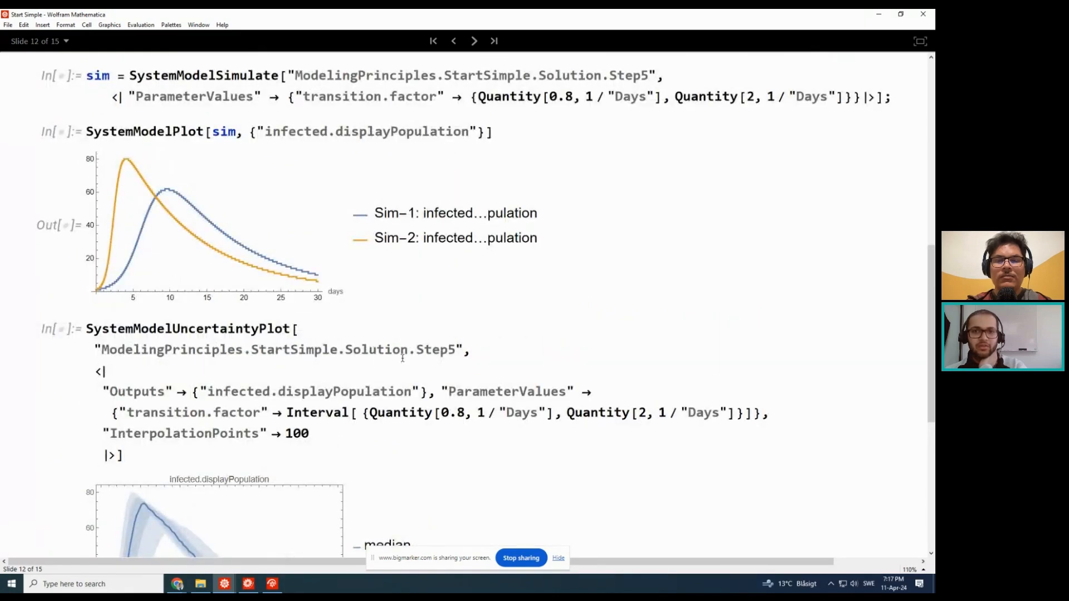
pyautogui.scroll(-1, 402, 358)
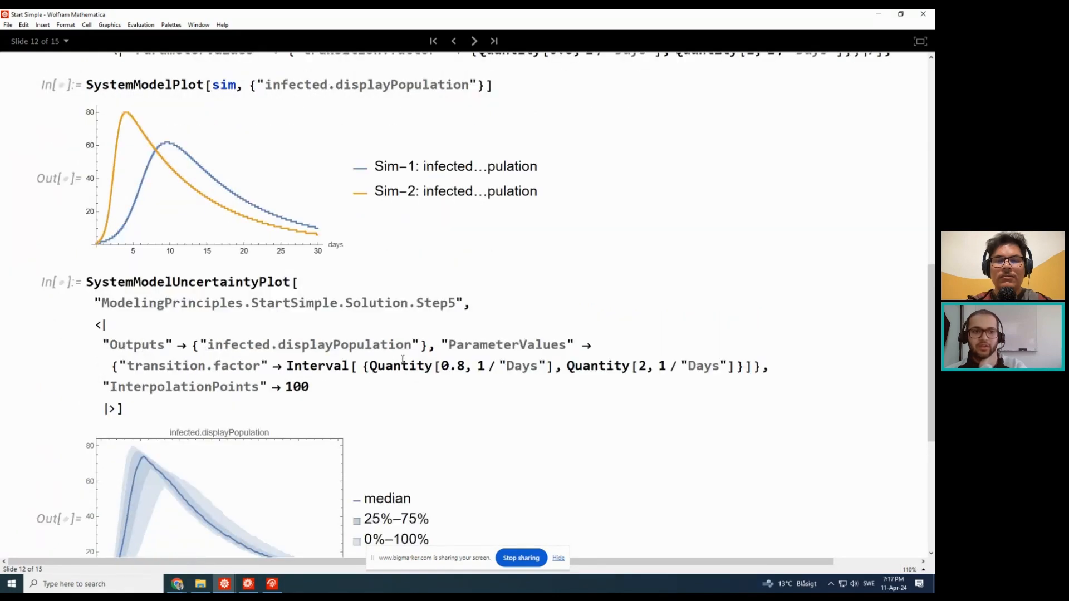
# - Examine the Outputs option and infected.displayPopulation in the SystemModelUncertaintyPlot code, and advance to the slide on modelling your own extensions
pyautogui.doubleClick(125, 349)
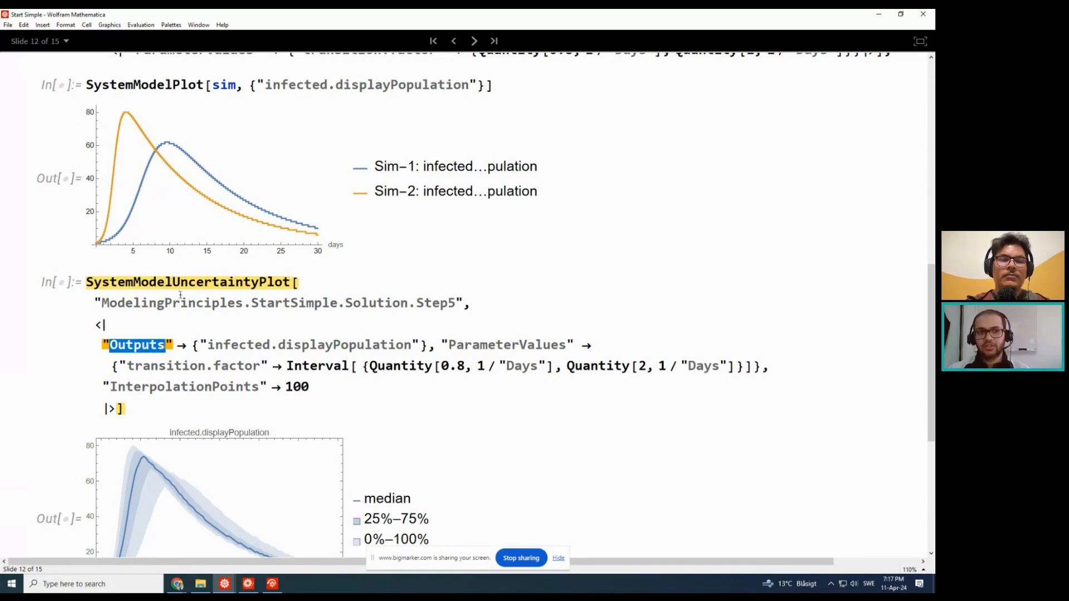
pyautogui.click(152, 346)
pyautogui.doubleClick(151, 346)
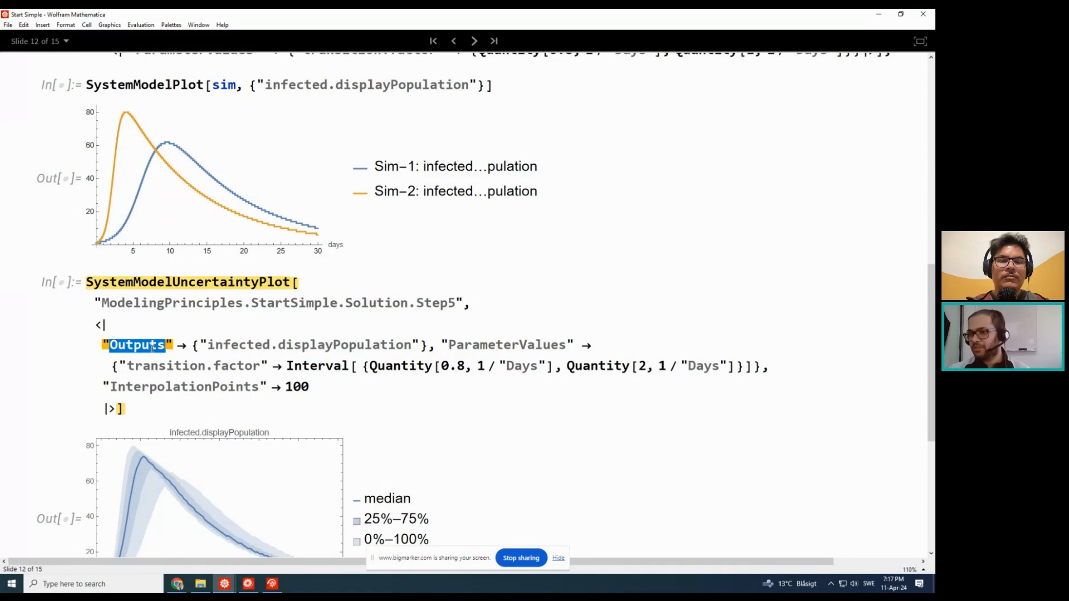
pyautogui.click(233, 345)
pyautogui.doubleClick(233, 345)
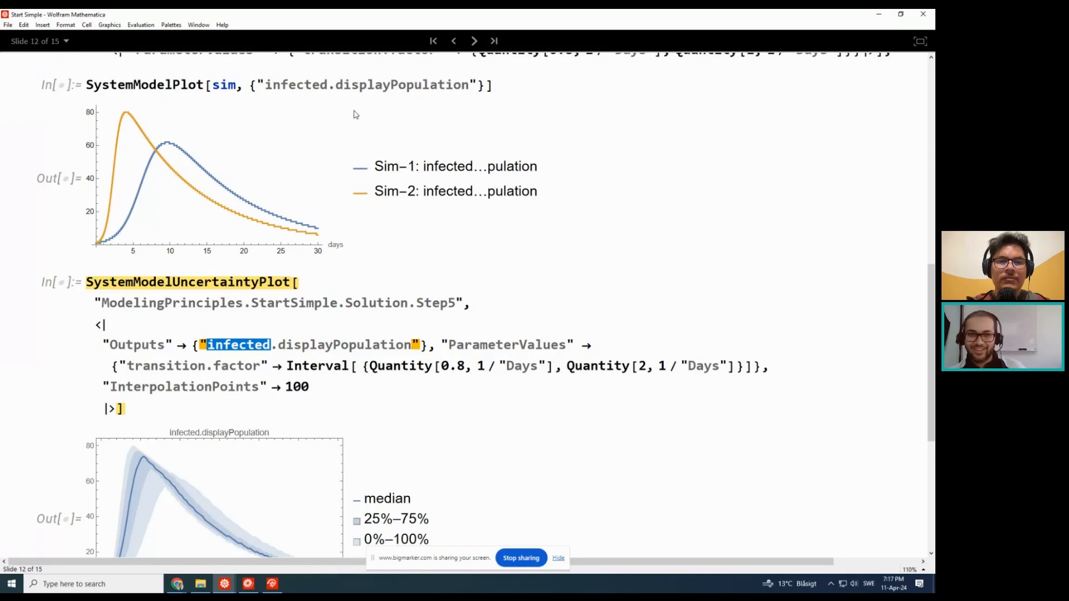
pyautogui.click(474, 41)
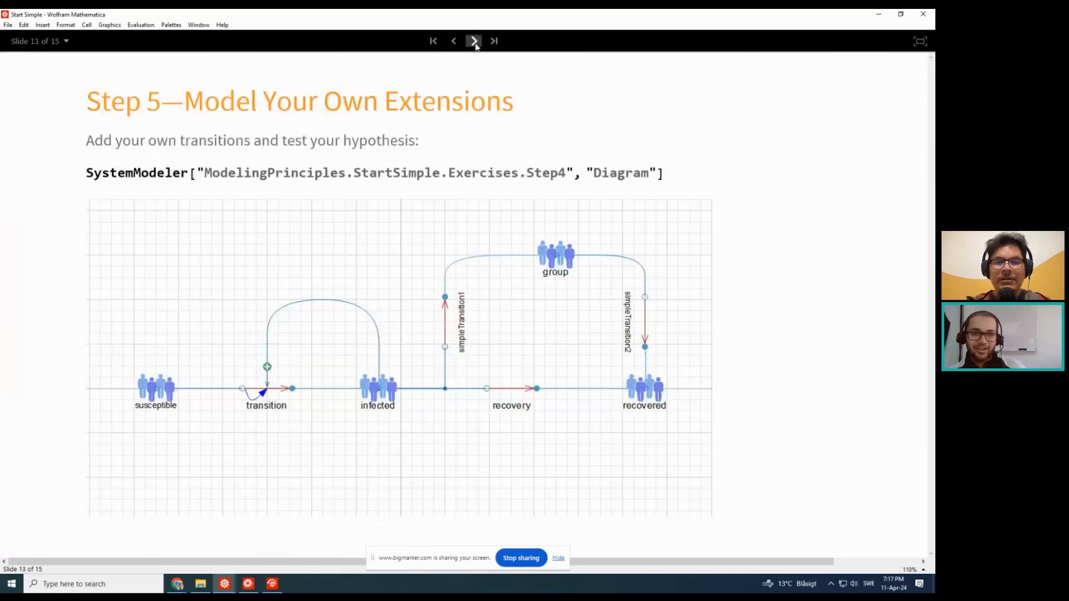